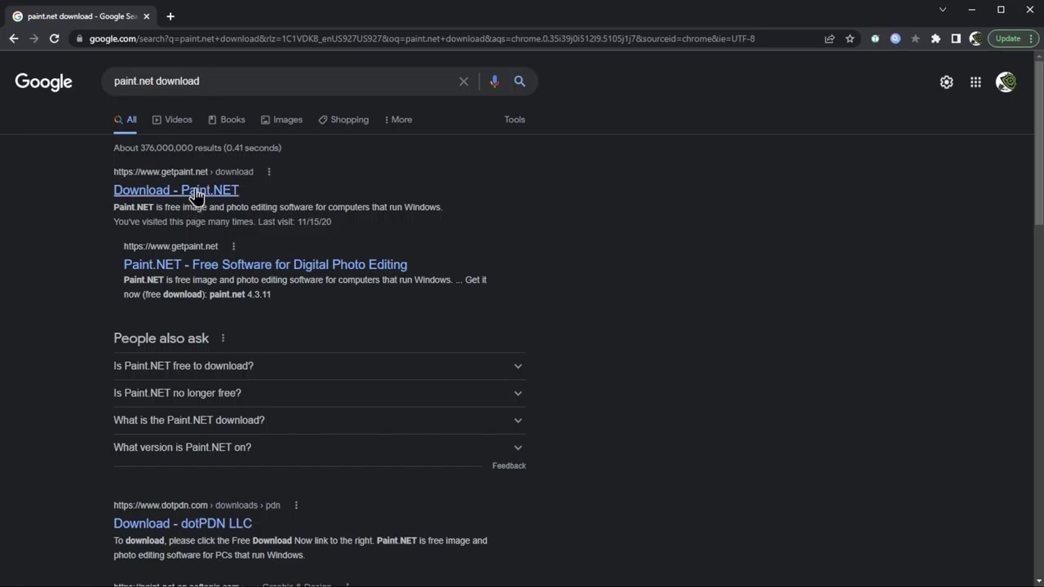
# Step: Open the Paint.NET download page from the search results and follow the free dotPDN download for version 4.3.11
pyautogui.click(199, 190)
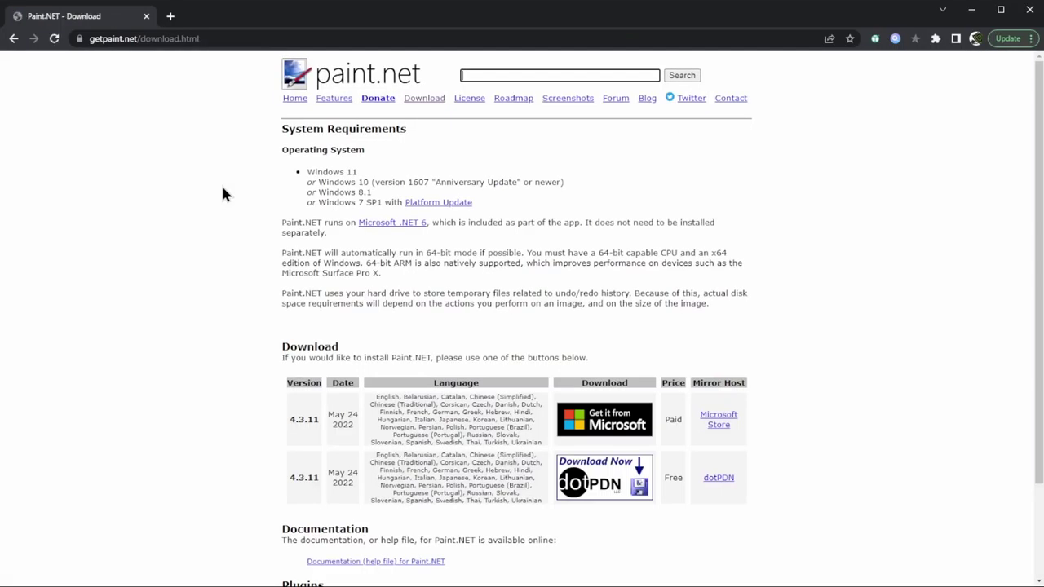
pyautogui.scroll(-1, 575, 301)
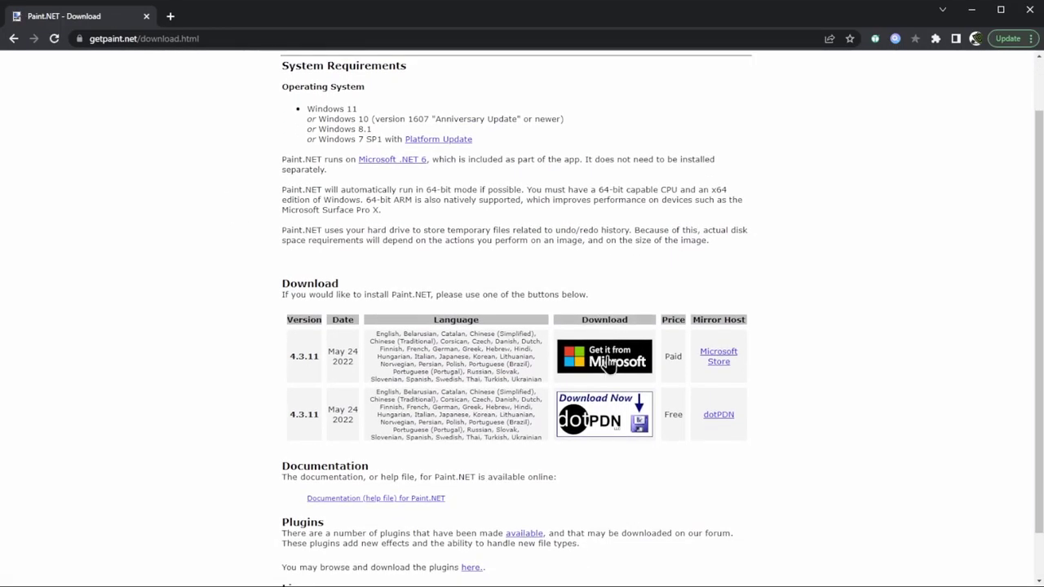
pyautogui.scroll(1, 593, 405)
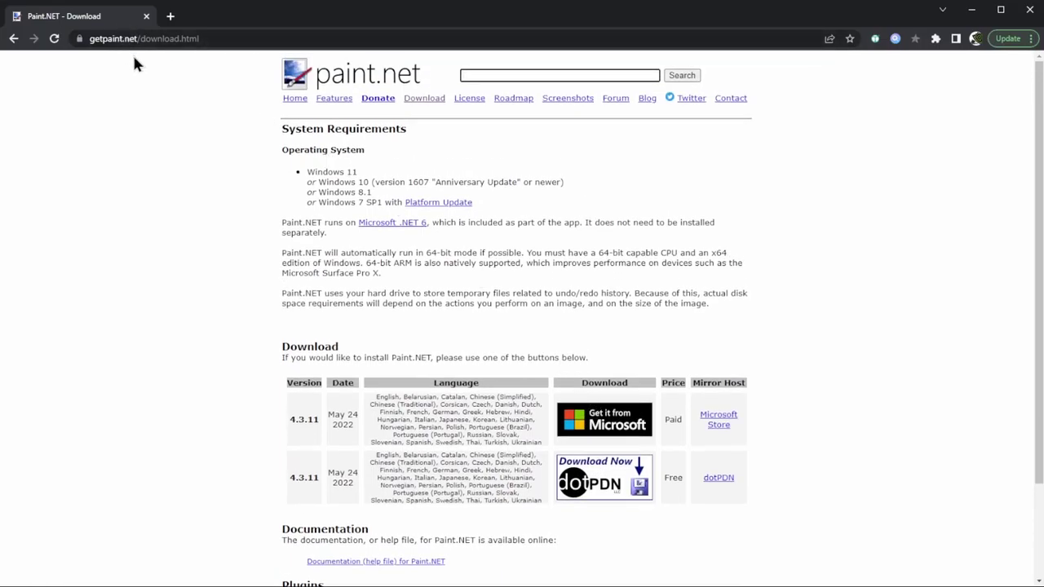
pyautogui.scroll(-1, 522, 343)
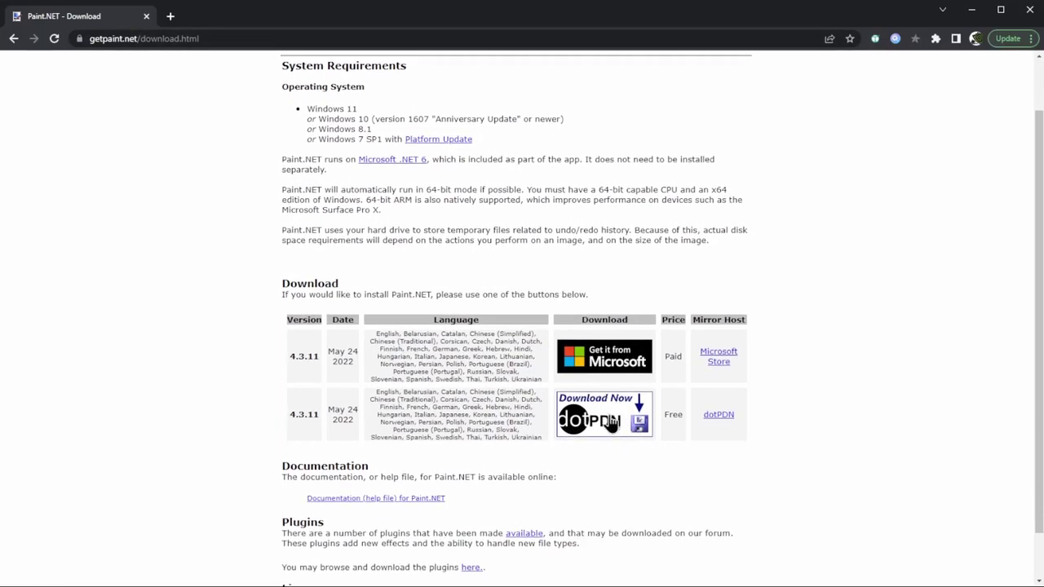
pyautogui.click(608, 423)
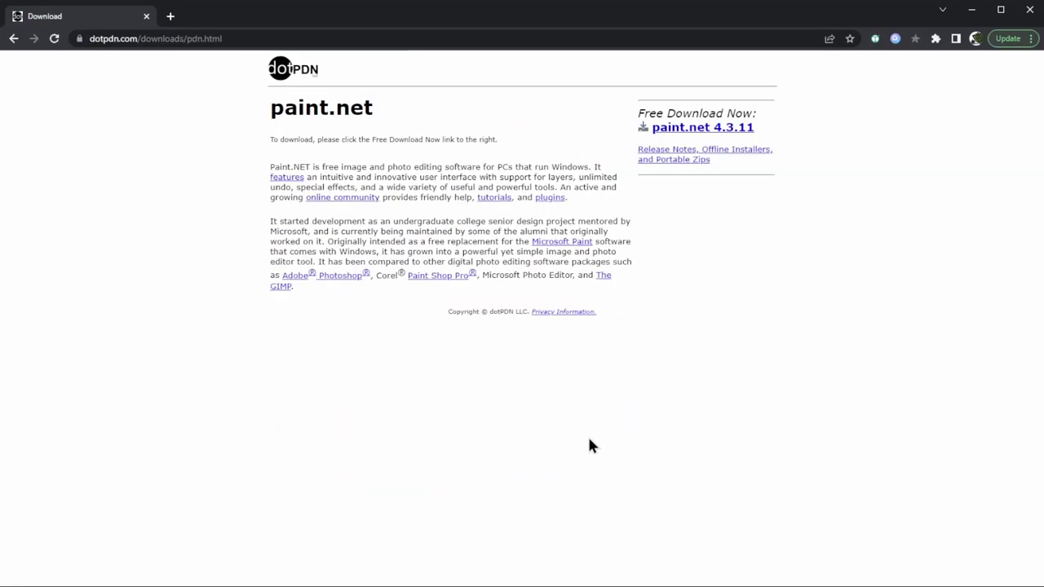
# Step: Search the web for "boltbait paint.net" and open the forum topic for BoltBait's Plugin Pack for PdN v4.2.12 at its download section
pyautogui.click(197, 37)
pyautogui.write('bol')
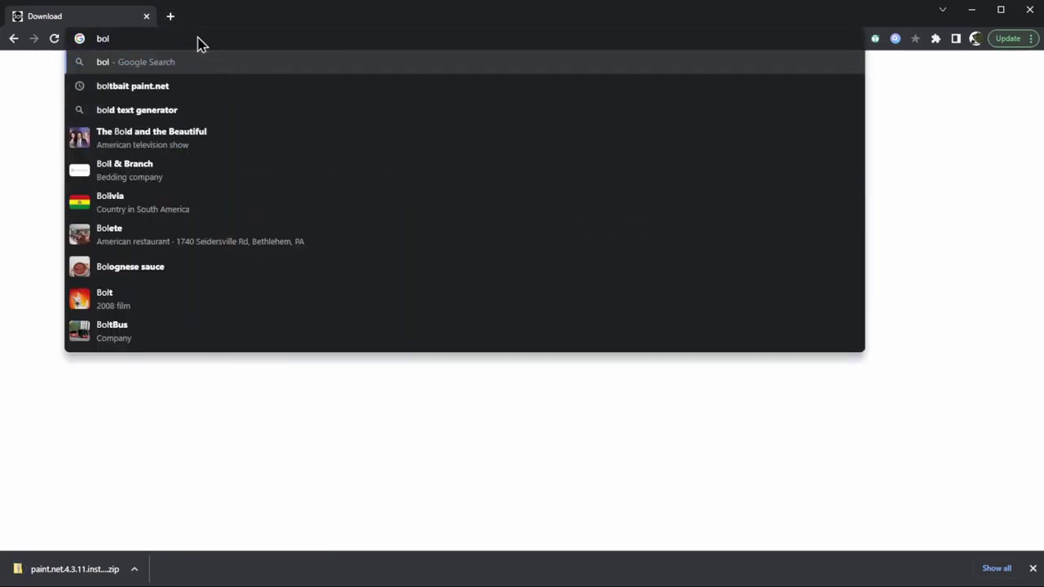
pyautogui.write('tbai')
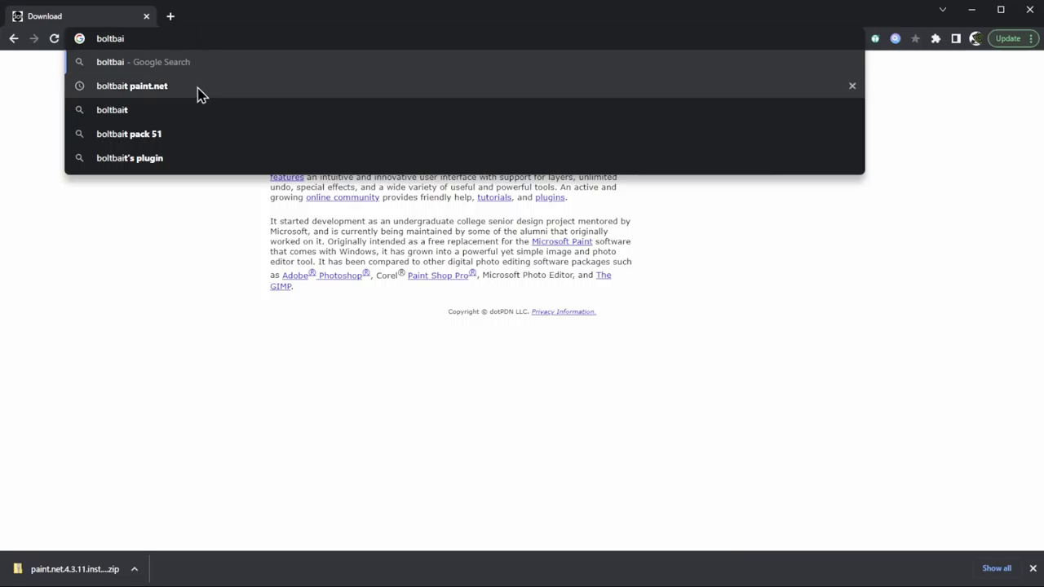
pyautogui.click(197, 90)
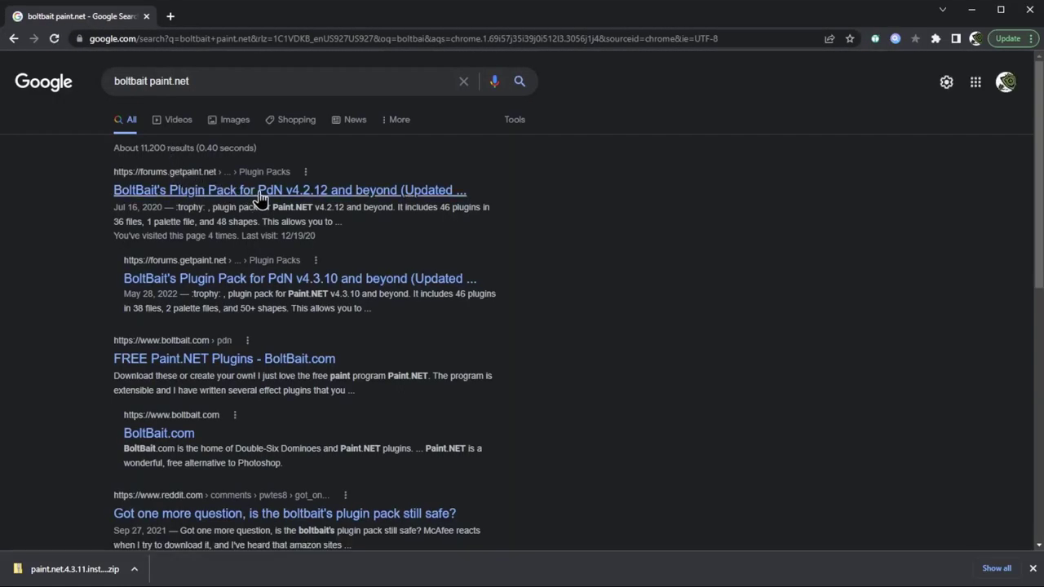
pyautogui.click(260, 192)
pyautogui.scroll(-2, 299, 211)
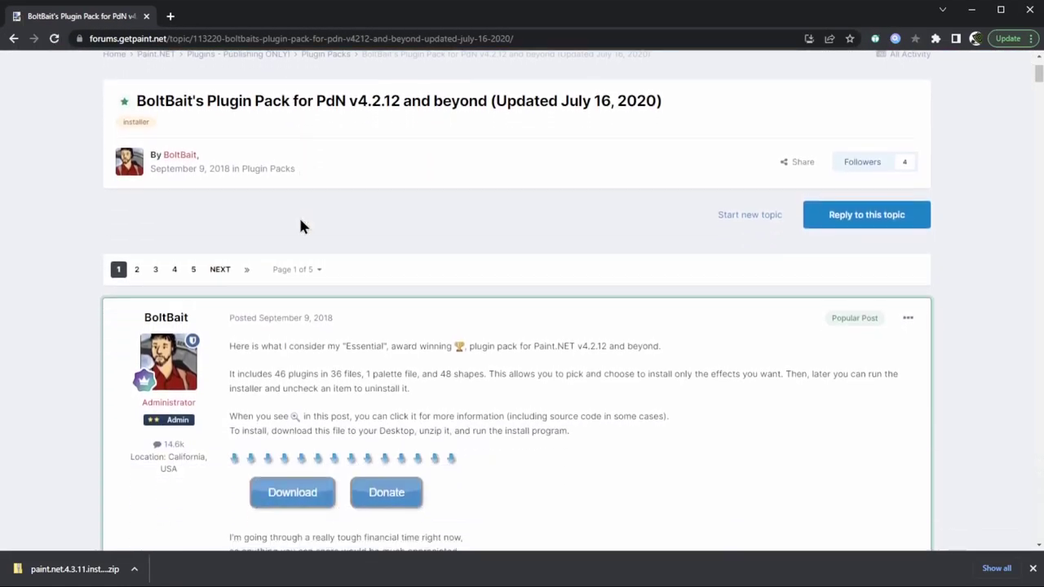
pyautogui.scroll(-1, 297, 222)
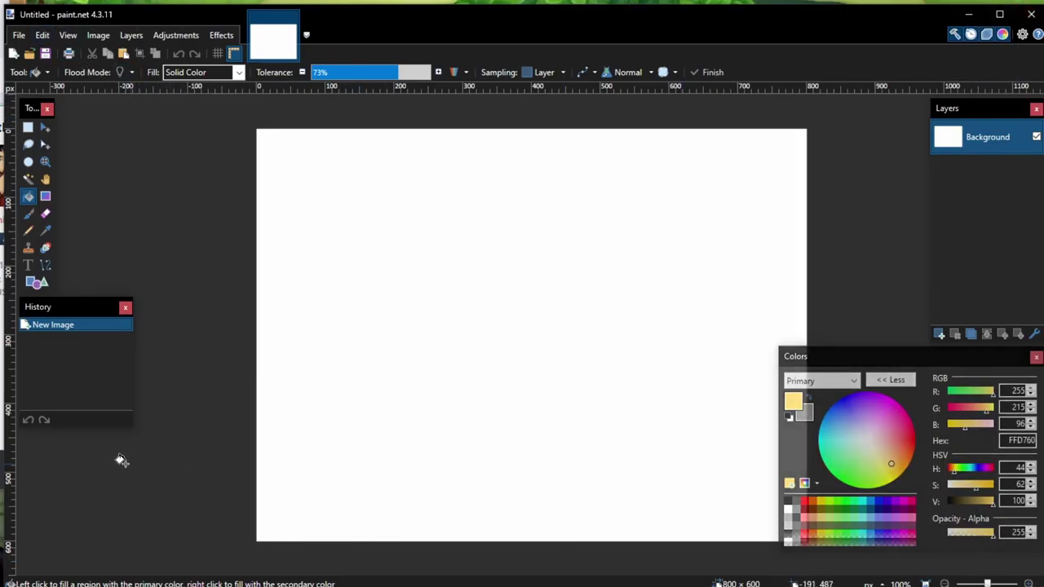
# Step: Switch to paint.net and hide the Tools and History windows
pyautogui.click(954, 36)
pyautogui.click(968, 35)
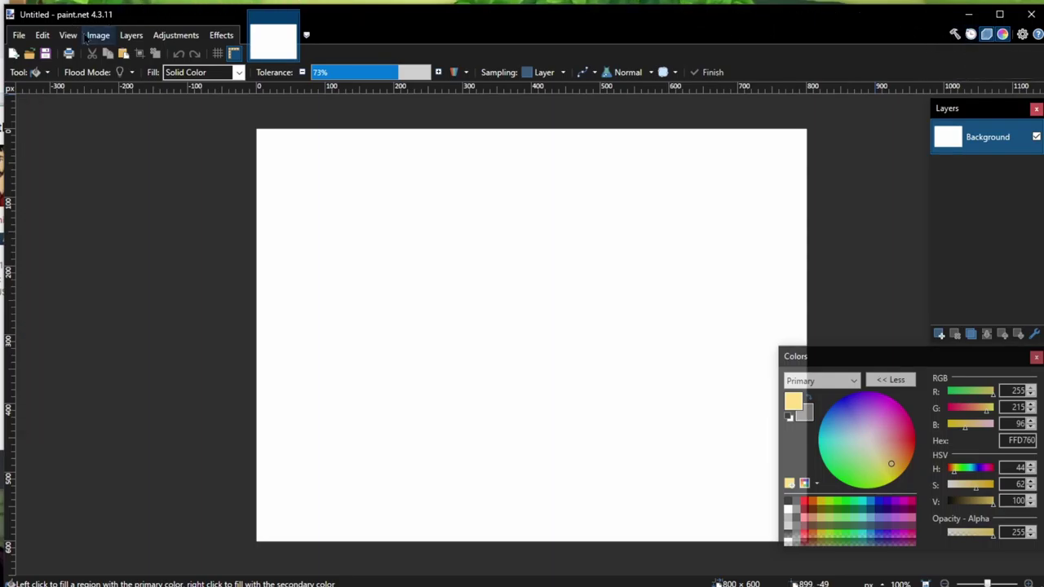
# Step: Set the blank image's canvas size to 2000 pixels wide and 2000 pixels high
pyautogui.click(19, 35)
pyautogui.moveTo(99, 37)
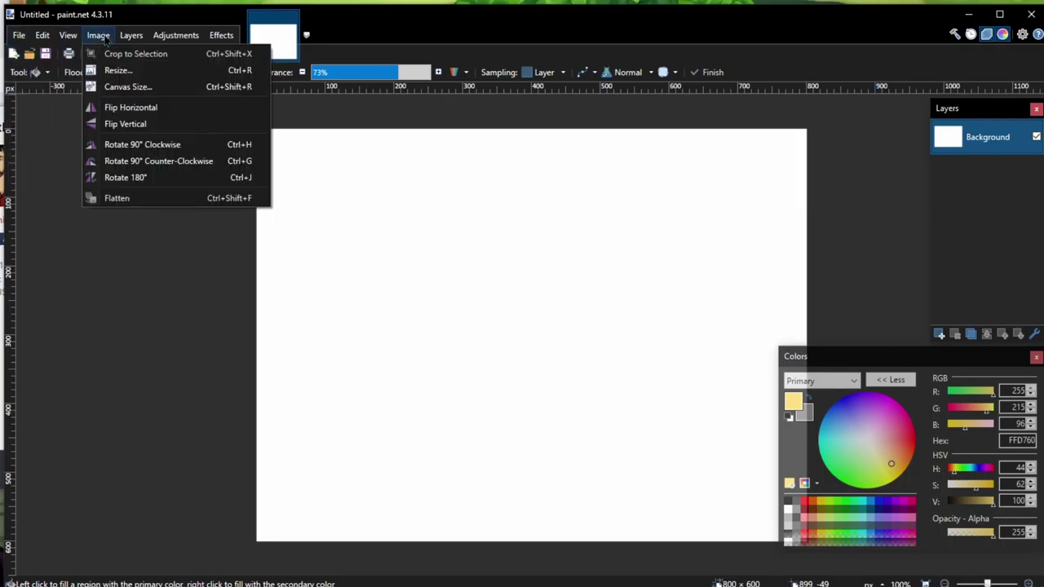
pyautogui.click(128, 86)
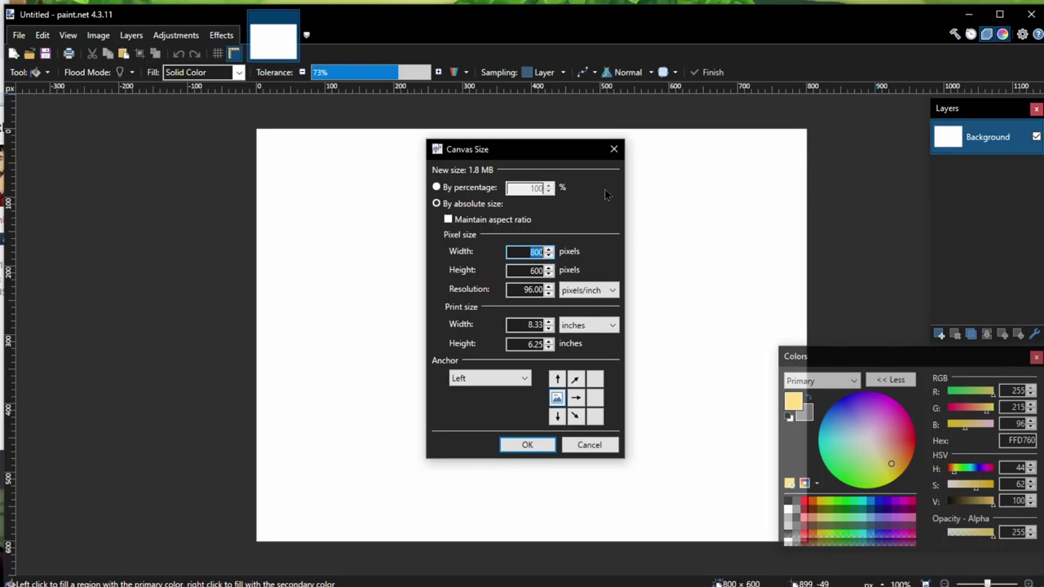
pyautogui.write('2000')
pyautogui.doubleClick(531, 270)
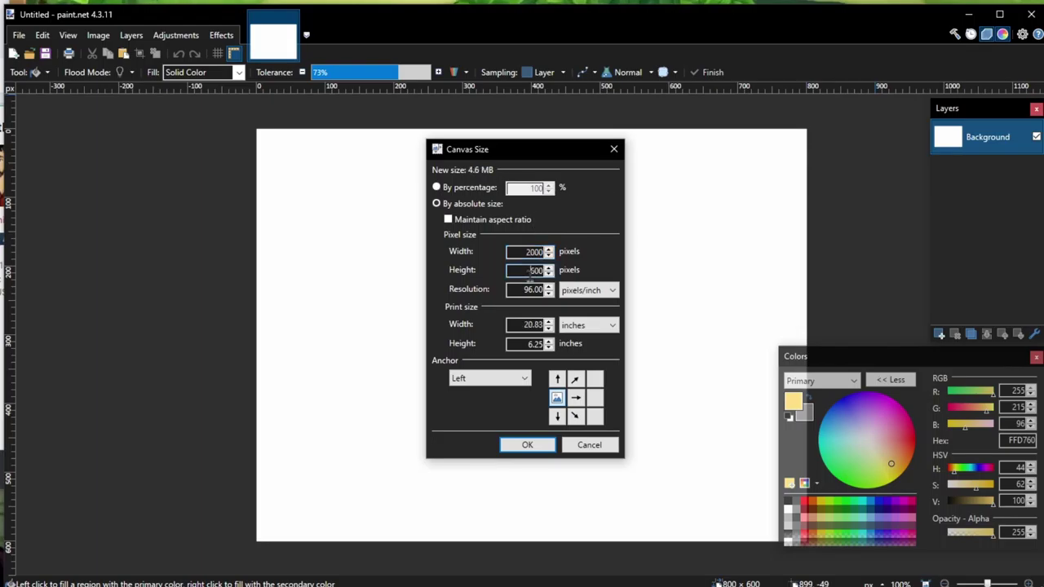
pyautogui.write('20')
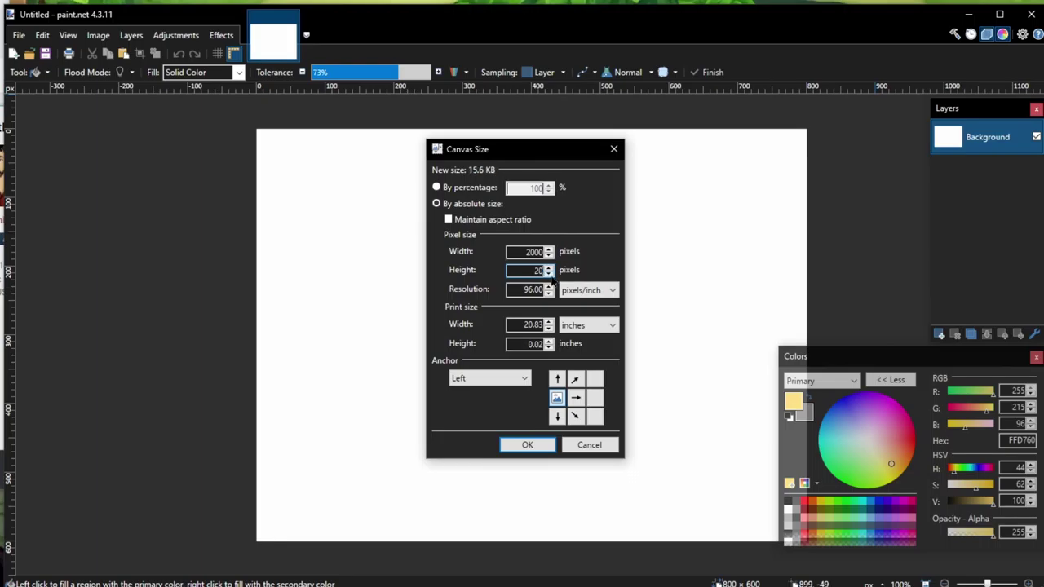
pyautogui.write('00')
pyautogui.press('Return')
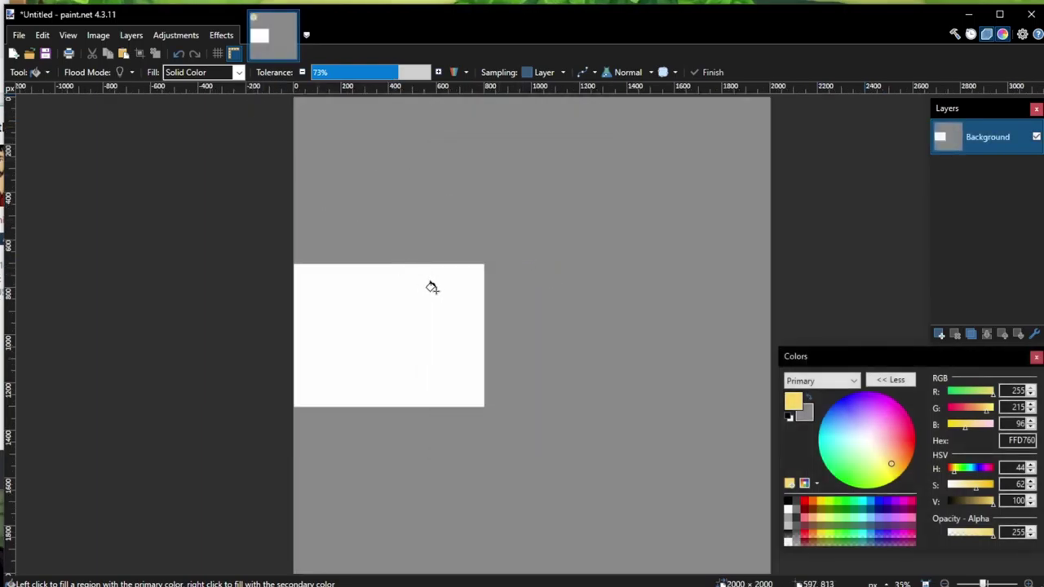
# Step: Fill the whole canvas with the primary yellow, and refill it with the secondary gray
pyautogui.click(399, 313)
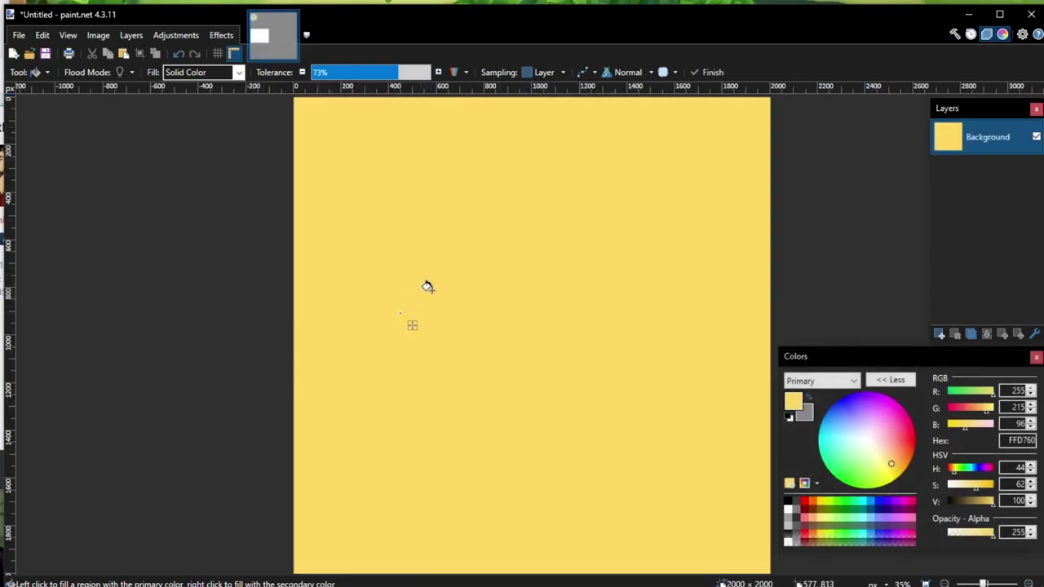
pyautogui.rightClick(427, 286)
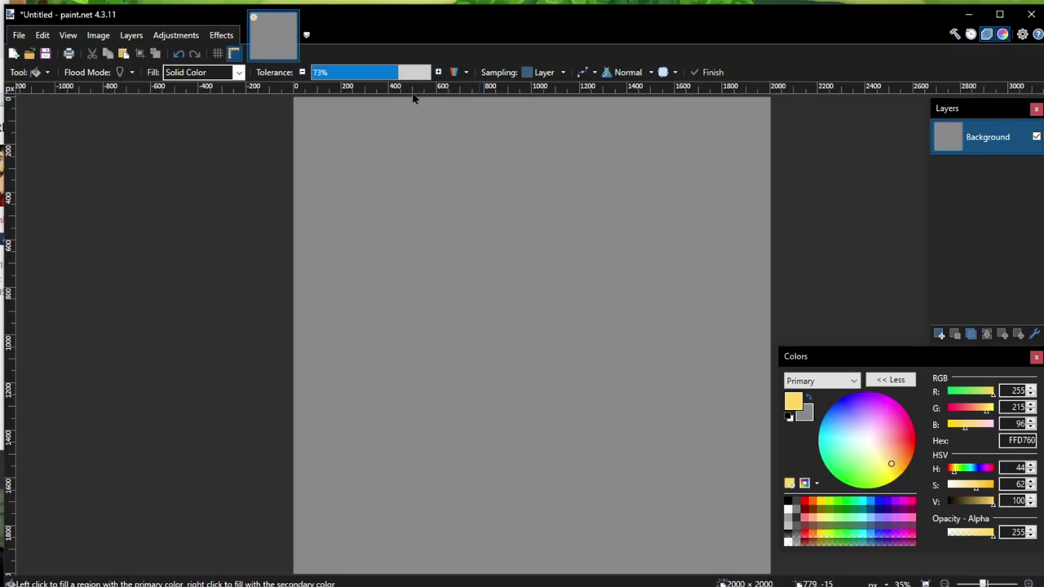
# Step: Try dragging the gray fill off the canvas with the Move Selected Pixels tool, and undo the move
pyautogui.click(37, 71)
pyautogui.click(57, 105)
pyautogui.moveTo(383, 185); pyautogui.dragTo(886, 433)
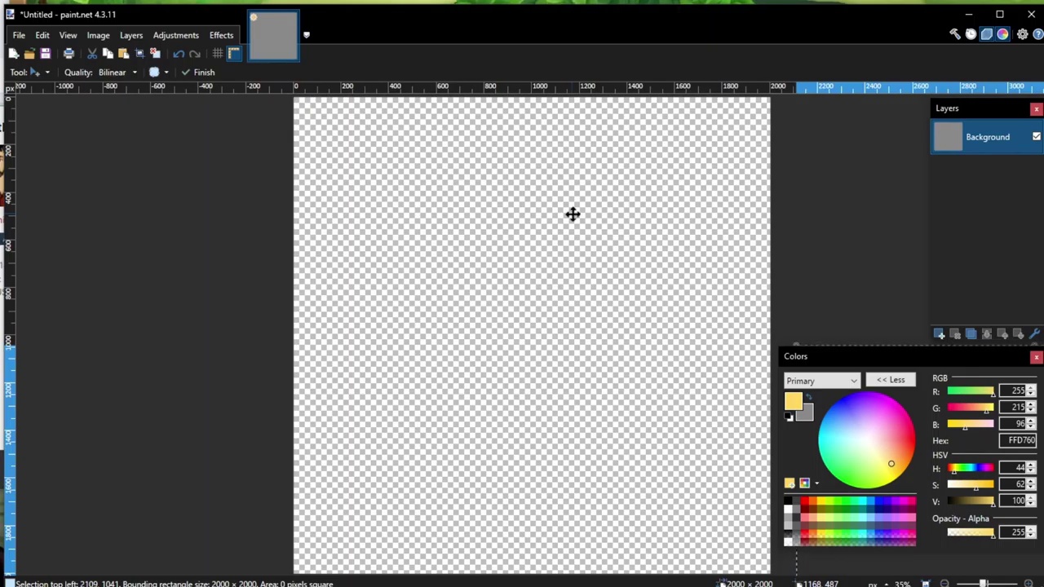
pyautogui.hotkey('ctrl', 'z')
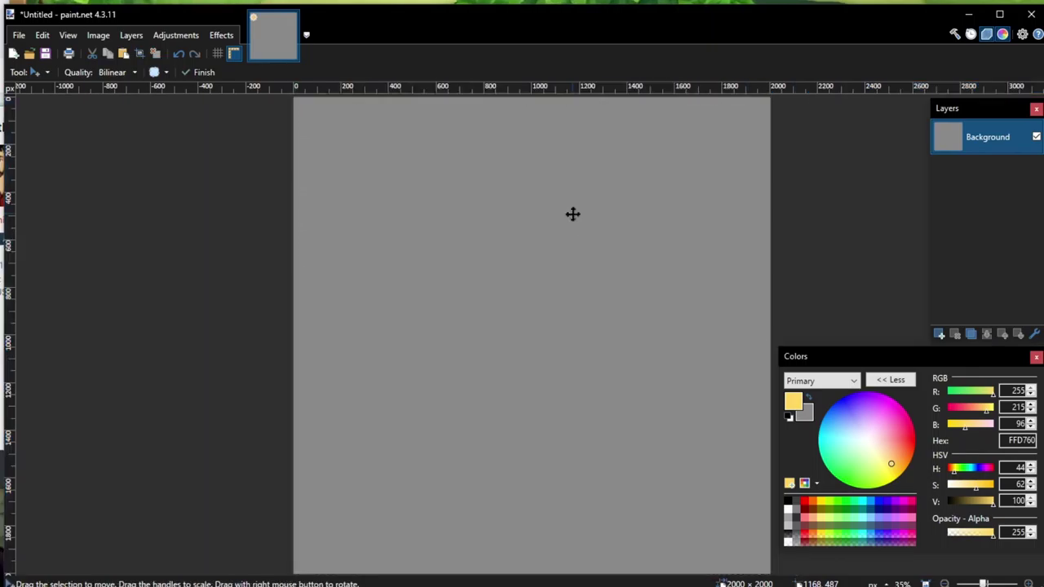
# Step: Open the existing fish artwork file calisheepwrasse.png
pyautogui.click(19, 35)
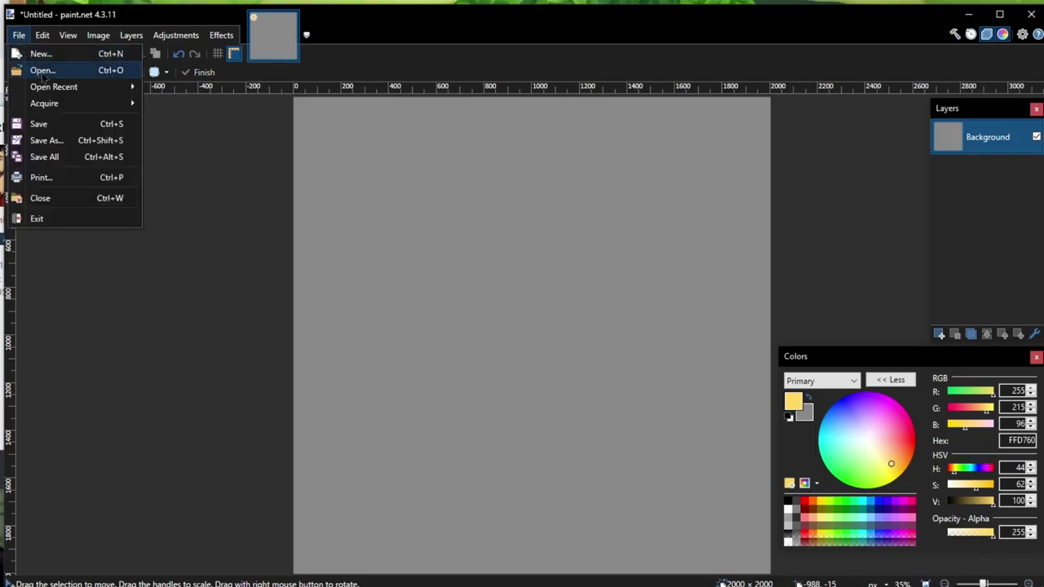
pyautogui.click(43, 71)
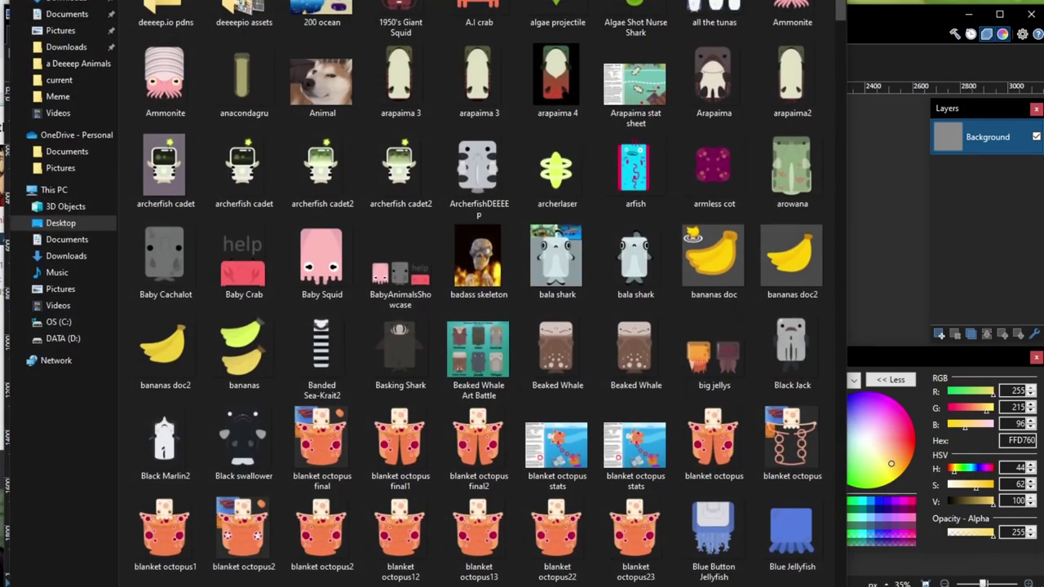
pyautogui.click(693, 5)
pyautogui.click(694, 5)
pyautogui.write('cali')
pyautogui.doubleClick(179, 4)
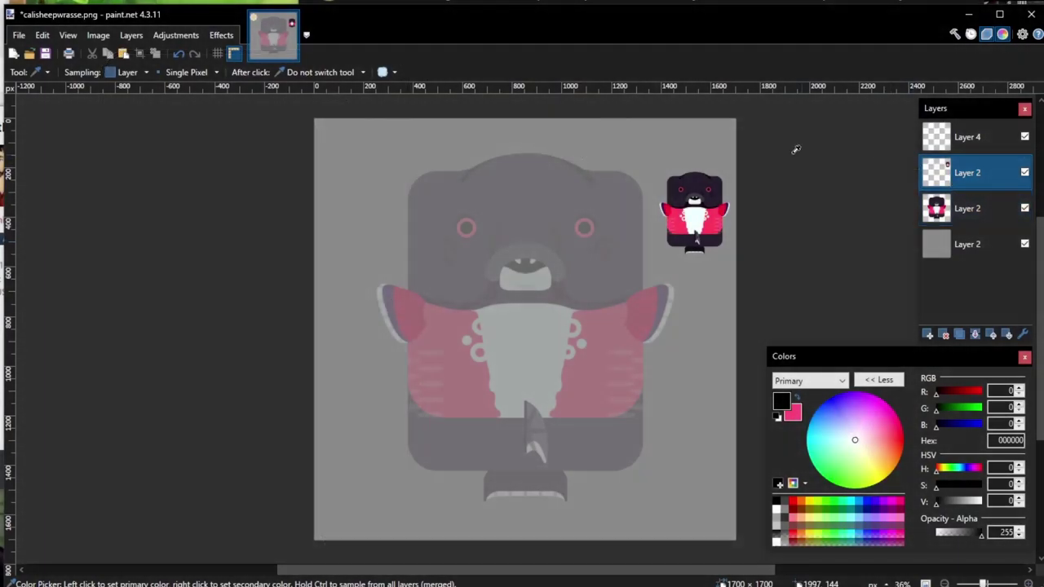
# Step: Sample the dark purple 261D2C from the small reference fish and draw a filled rounded rectangle about 955 × 1205 px over the body on Layer 4
pyautogui.click(699, 174)
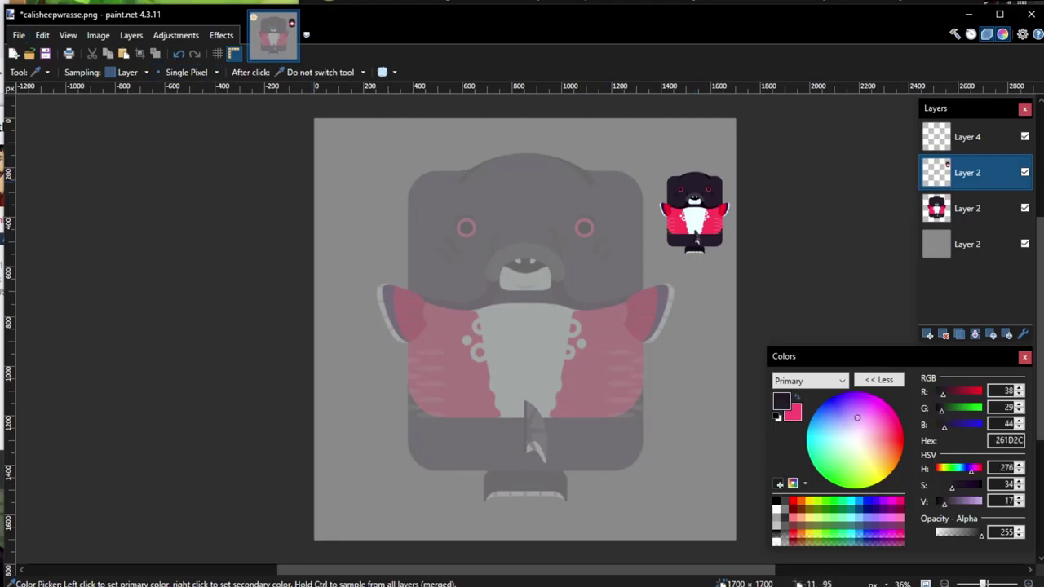
pyautogui.click(38, 72)
pyautogui.click(65, 386)
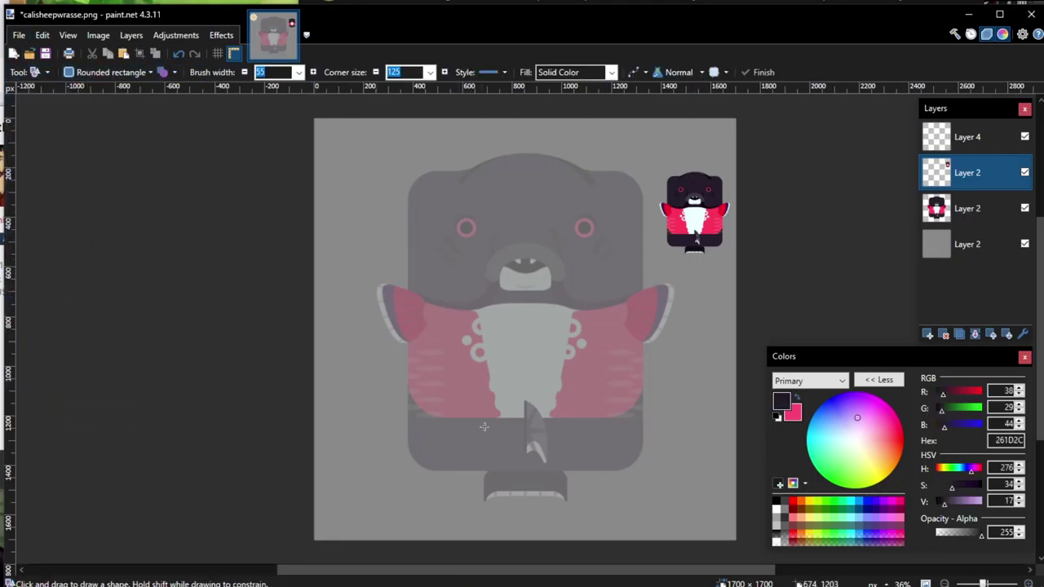
pyautogui.click(968, 139)
pyautogui.moveTo(576, 470); pyautogui.dragTo(410, 171)
pyautogui.moveTo(578, 321); pyautogui.dragTo(647, 328)
pyautogui.press('Return')
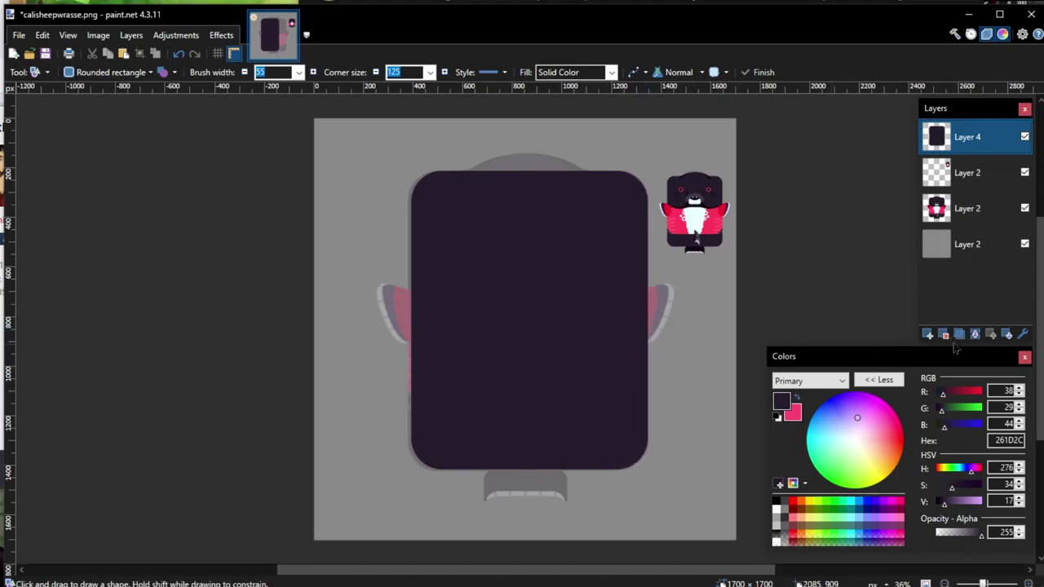
# Step: Try duplicating the rectangle's layer and flipping the copy horizontally, and undo back to the editable rectangle
pyautogui.click(958, 334)
pyautogui.click(221, 35)
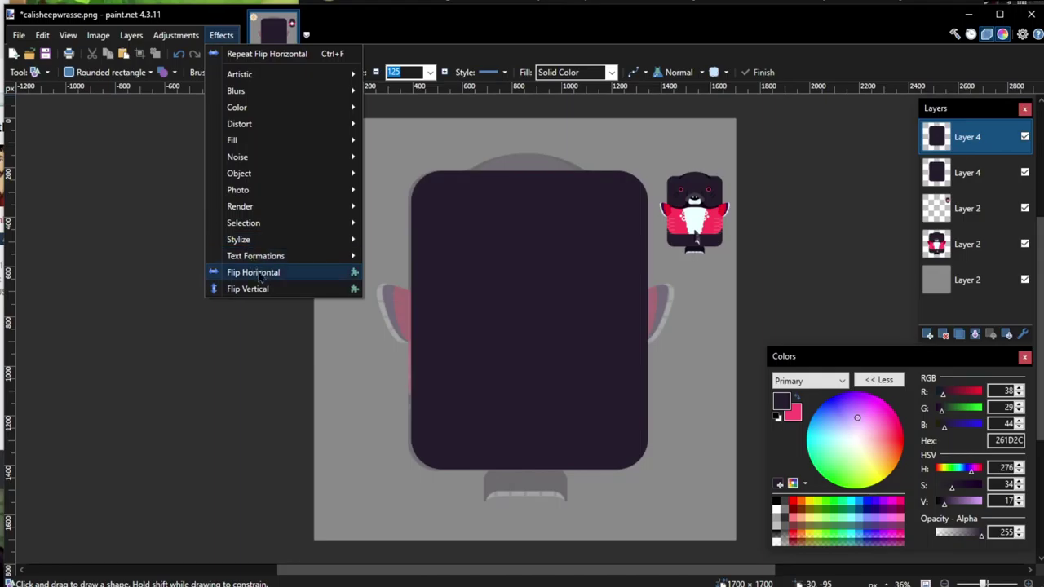
pyautogui.click(258, 272)
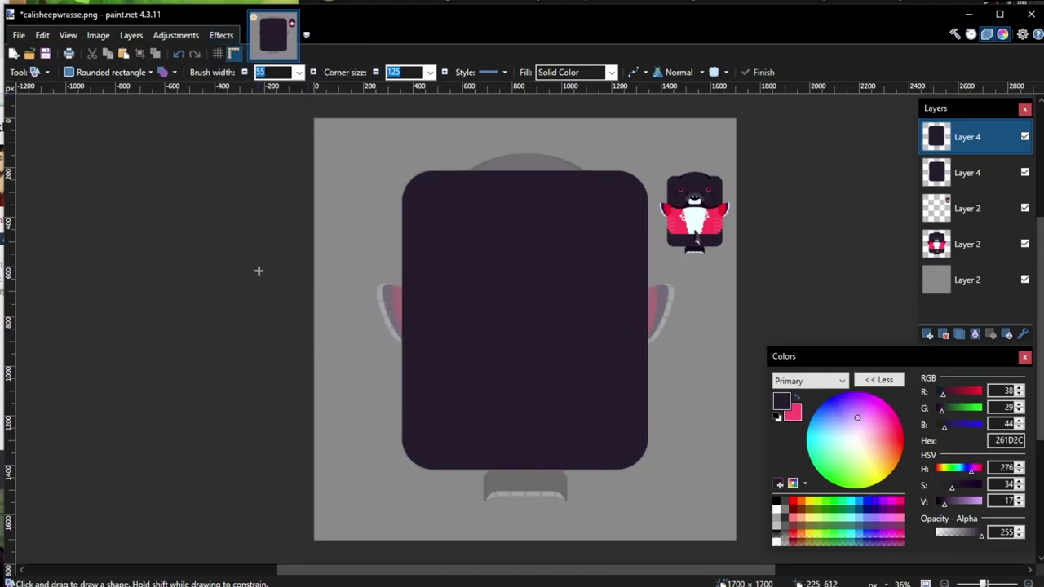
pyautogui.hotkey('ctrl', 'z')
pyautogui.hotkey('ctrl', 'z')
pyautogui.hotkey('ctrl', 'z')
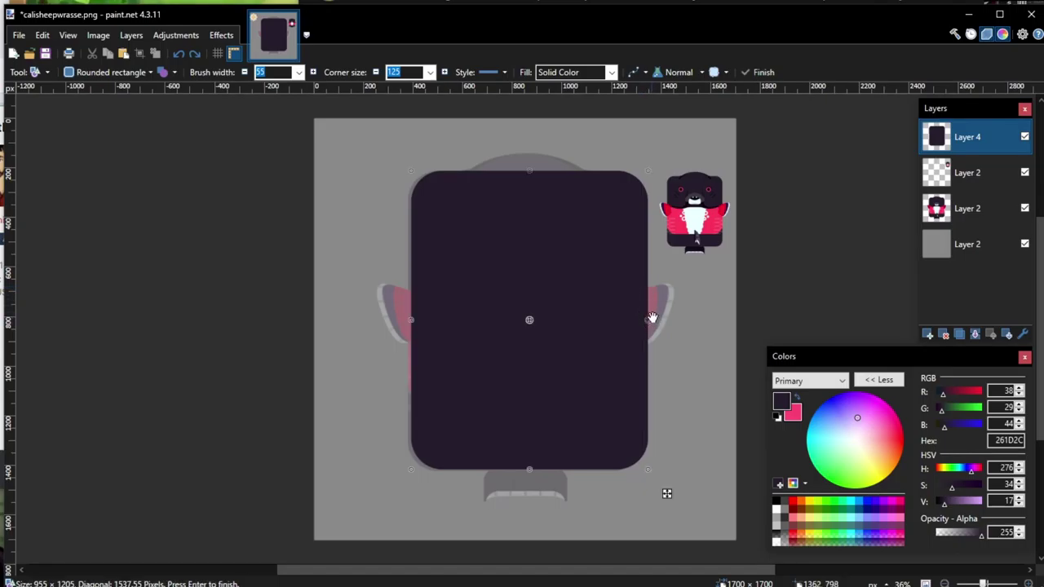
# Step: Narrow the rounded rectangle to about 702 × 1205 px, aligning its left edge with the faded reference body
pyautogui.moveTo(649, 318); pyautogui.dragTo(587, 306)
pyautogui.moveTo(414, 314); pyautogui.dragTo(410, 282)
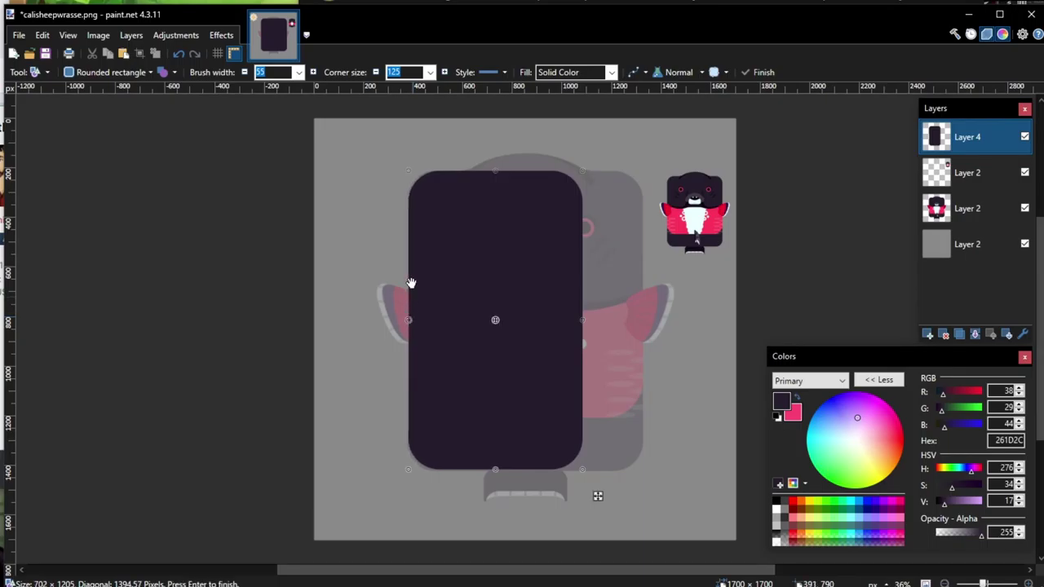
pyautogui.press('Return')
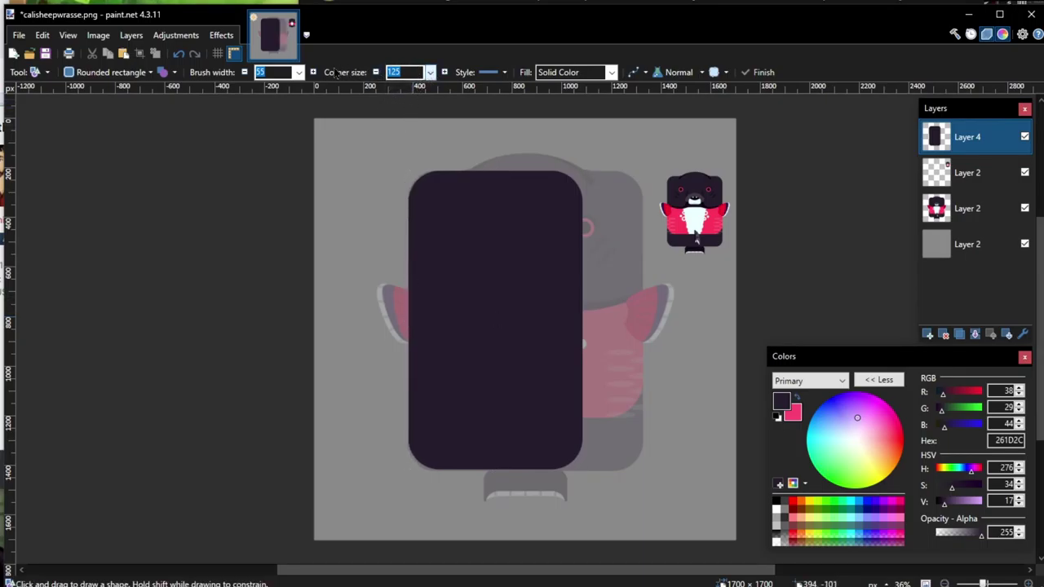
# Step: Duplicate the narrowed rectangle's layer, flip the copy horizontally to complete a symmetrical body, and merge it down
pyautogui.click(958, 334)
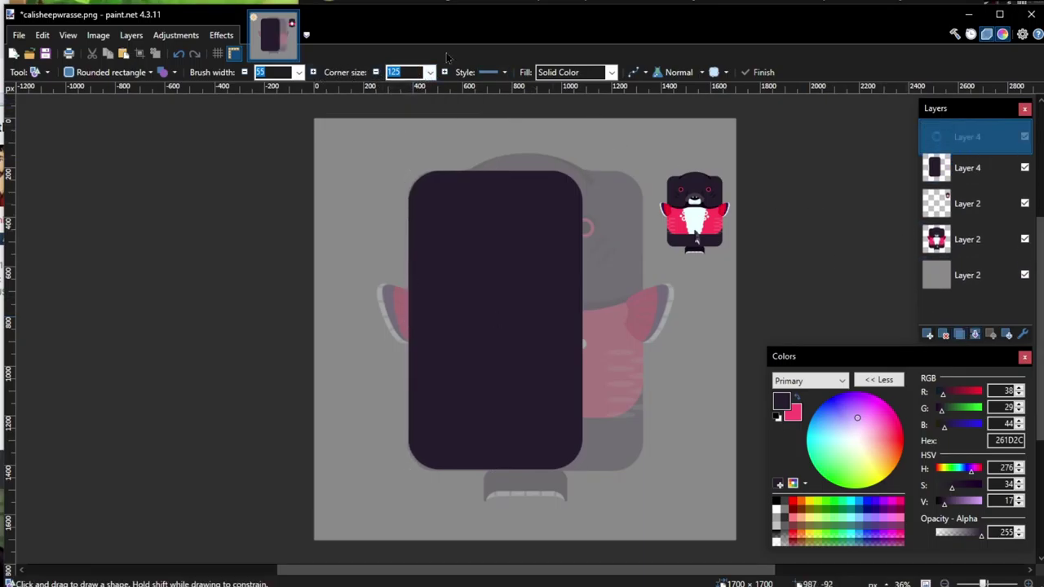
pyautogui.click(227, 37)
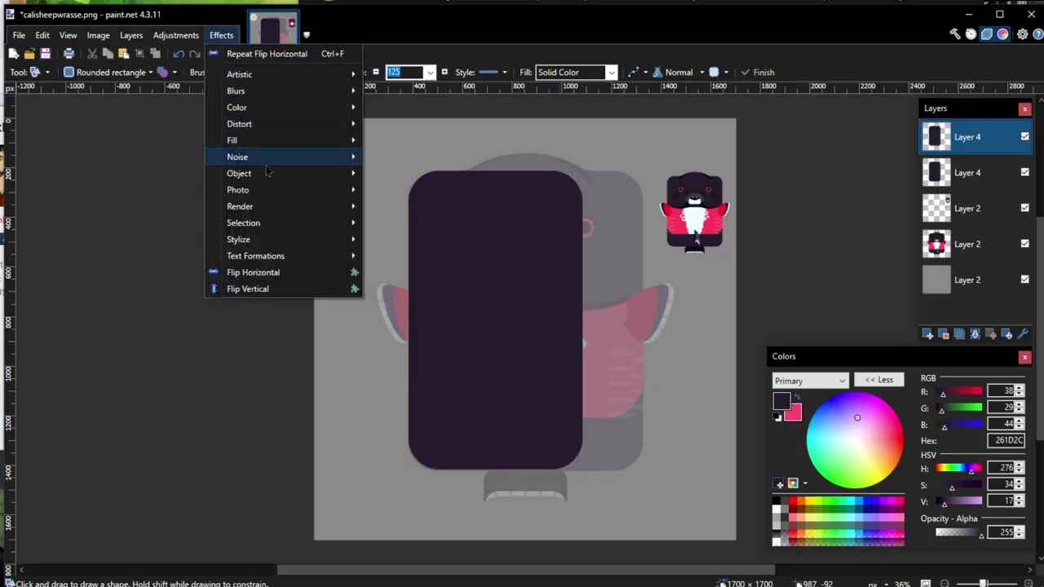
pyautogui.click(277, 273)
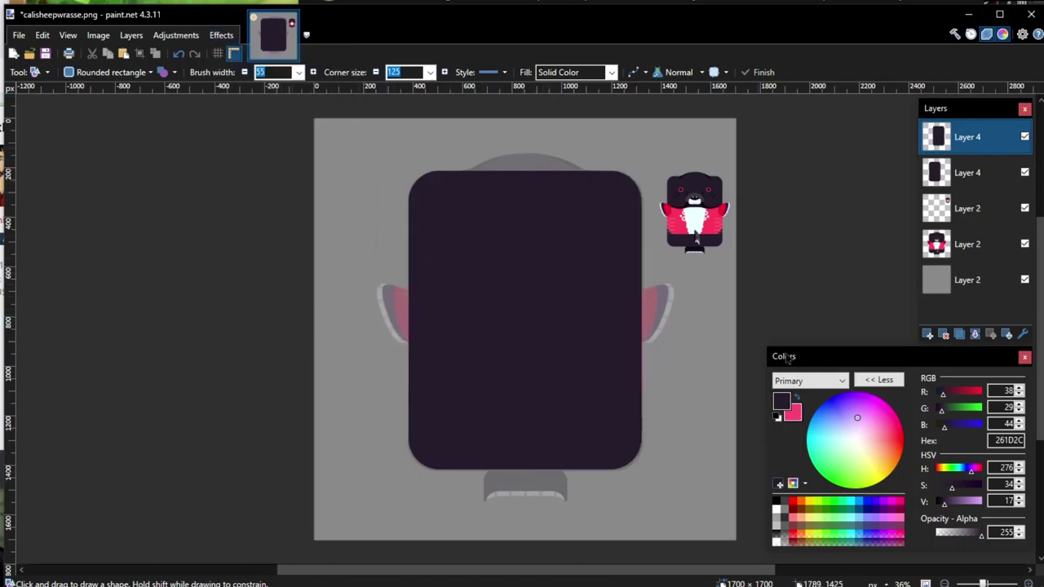
pyautogui.click(975, 335)
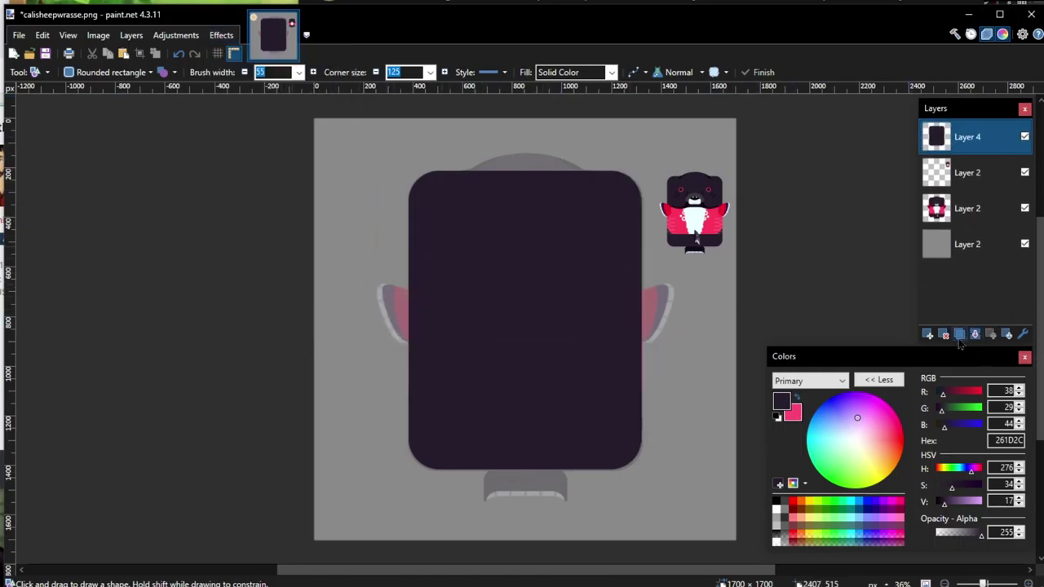
# Step: Add a layer above the body and sample black 000000 as primary and pink FF4776 as secondary colour from the small reference fish's eye
pyautogui.click(928, 334)
pyautogui.click(35, 71)
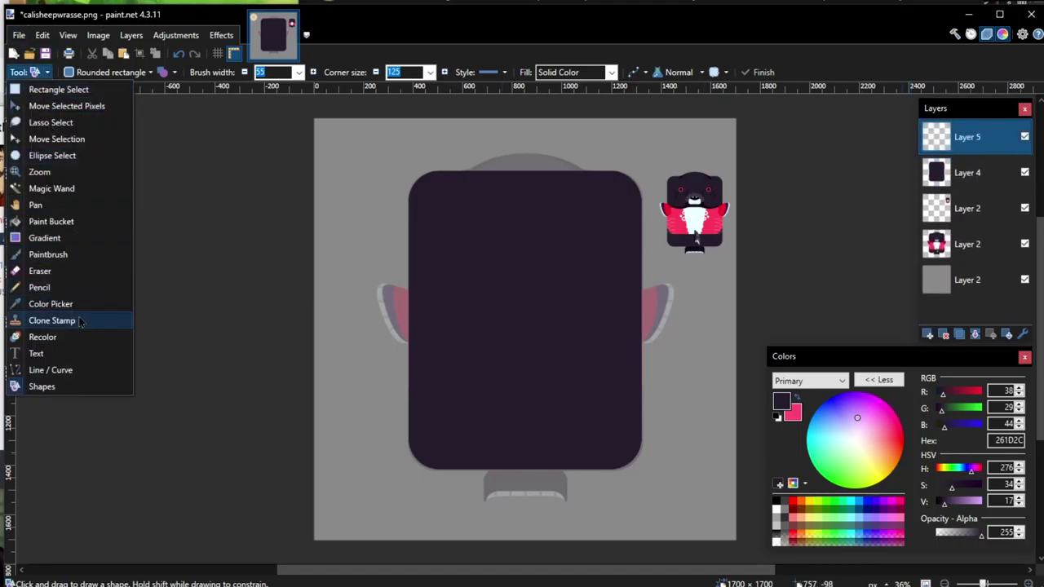
pyautogui.click(49, 299)
pyautogui.scroll(5, 738, 192)
pyautogui.click(958, 213)
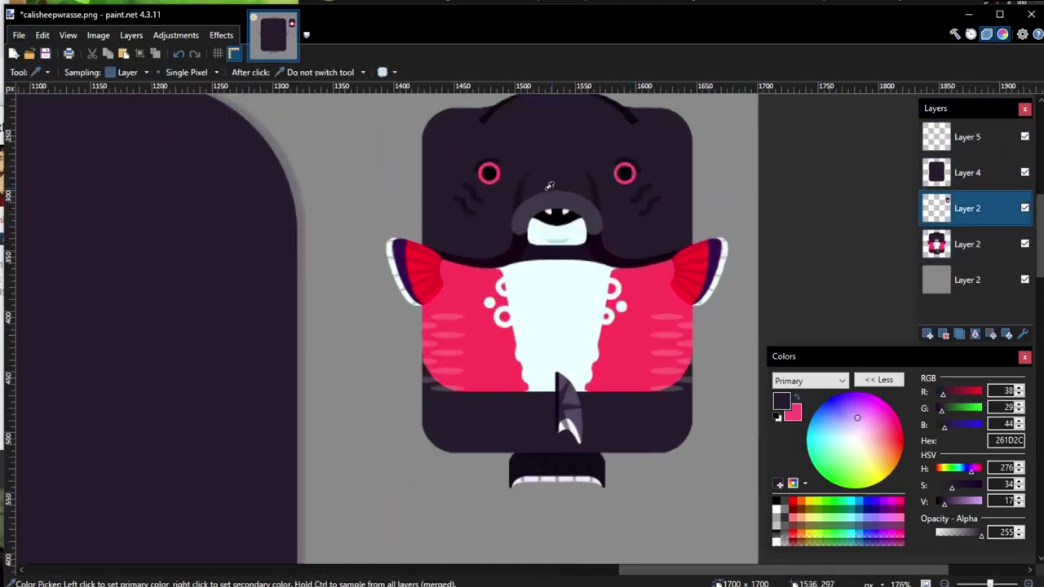
pyautogui.click(490, 164)
pyautogui.scroll(3, 490, 164)
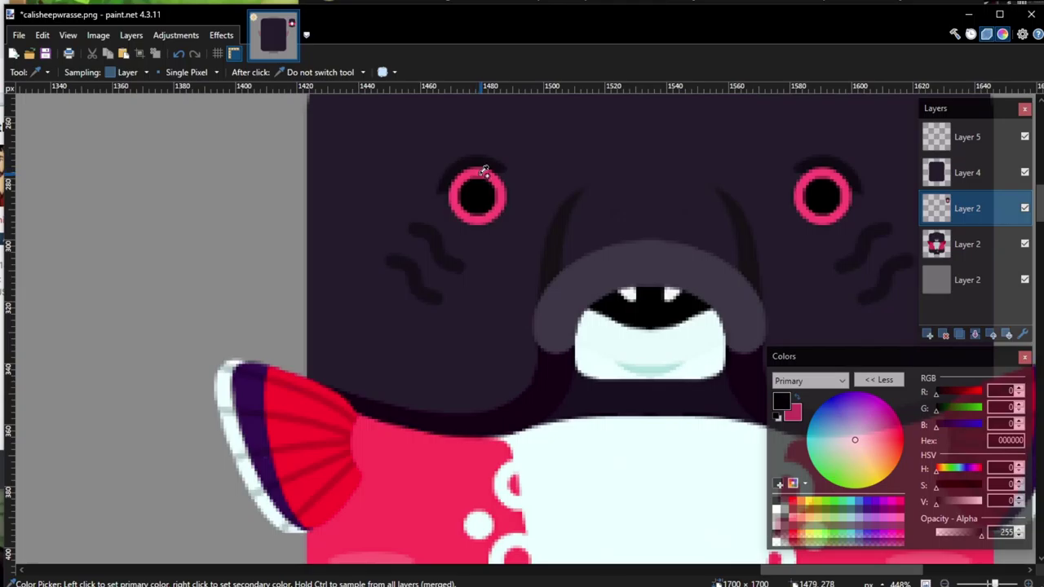
pyautogui.scroll(-8, 485, 200)
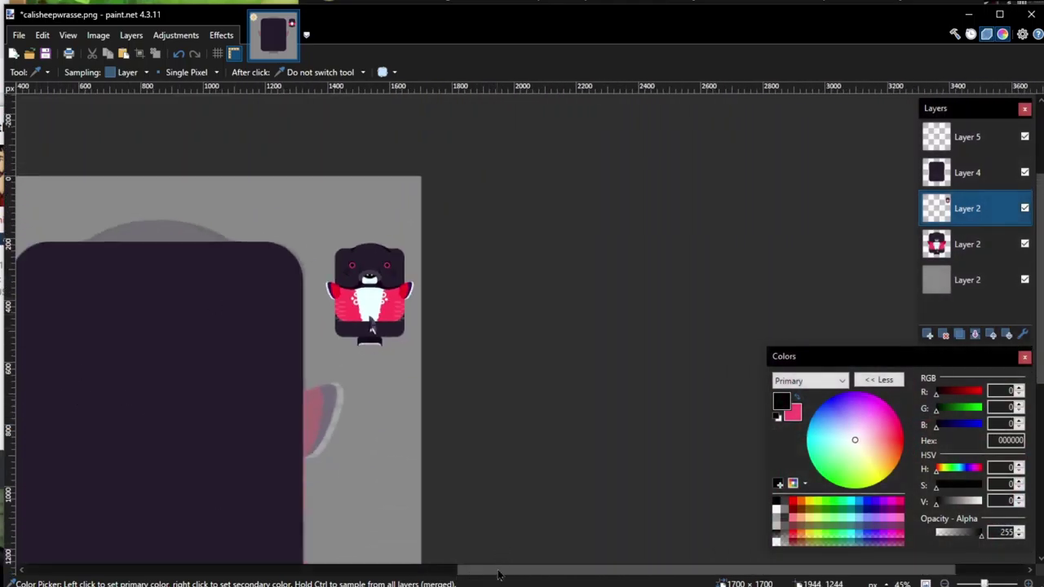
# Step: Draw a filled ellipse about 78 × 79 px on Layer 5, over the upper-left part of the body
pyautogui.moveTo(501, 570); pyautogui.dragTo(377, 570)
pyautogui.click(967, 137)
pyautogui.click(37, 72)
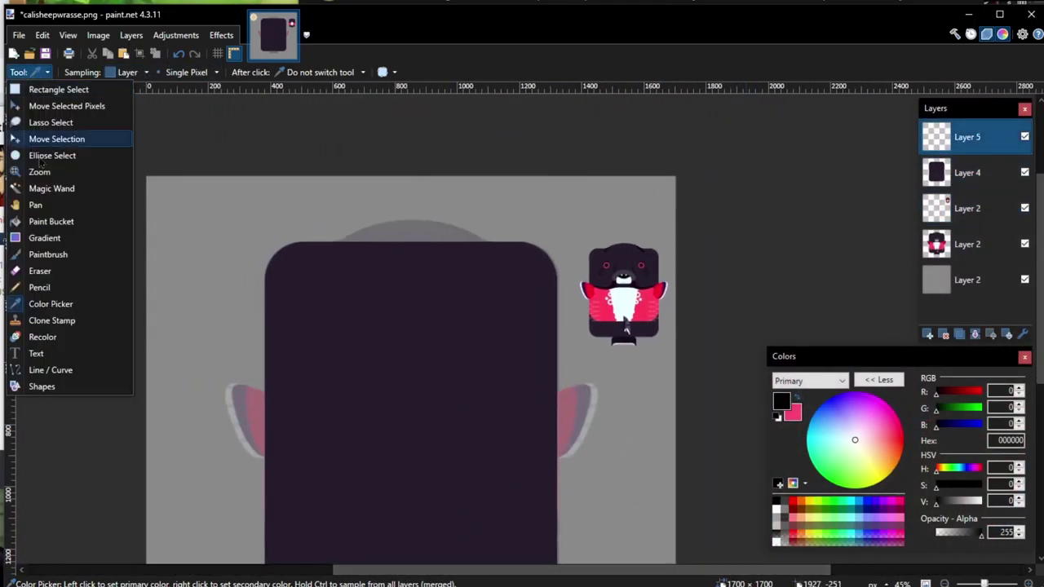
pyautogui.click(39, 383)
pyautogui.click(110, 72)
pyautogui.click(119, 107)
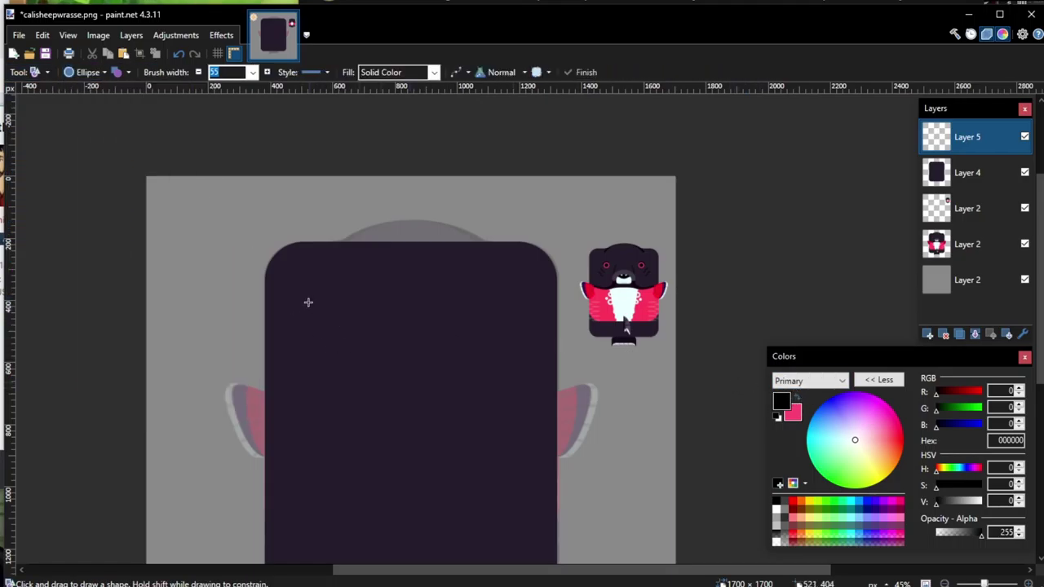
pyautogui.moveTo(303, 294); pyautogui.dragTo(363, 355)
pyautogui.moveTo(342, 319); pyautogui.dragTo(339, 319)
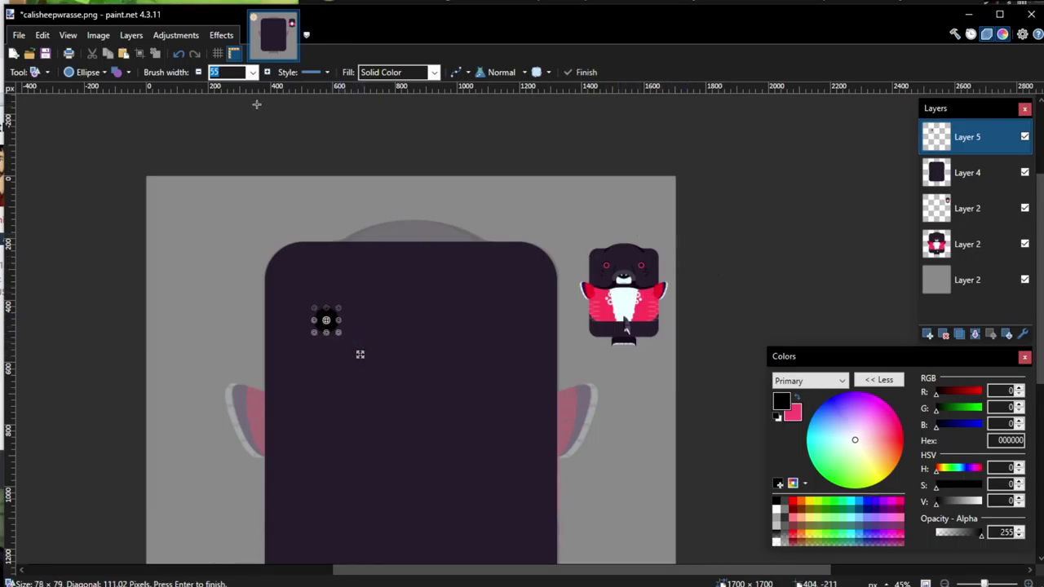
# Step: Give the circle a filled-with-outline style, enlarge it to about 339 × 339 px, and swap the colours for a pink outline and black fill
pyautogui.click(117, 72)
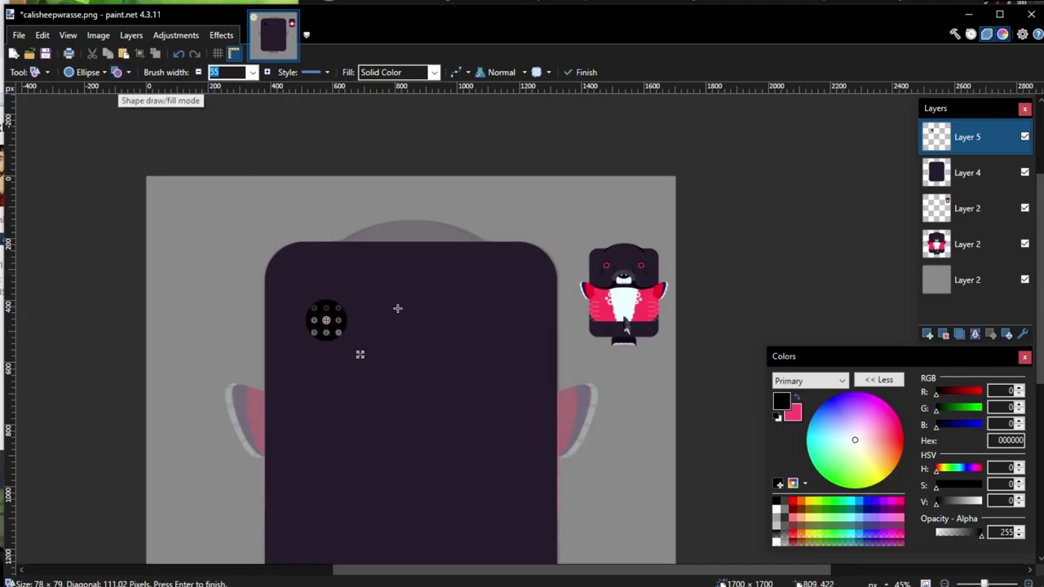
pyautogui.moveTo(342, 307); pyautogui.dragTo(371, 291)
pyautogui.moveTo(423, 237)
pyautogui.mouseDown()
pyautogui.moveTo(438, 223)
pyautogui.moveTo(421, 226)
pyautogui.moveTo(416, 254)
pyautogui.mouseUp()
pyautogui.click(801, 401)
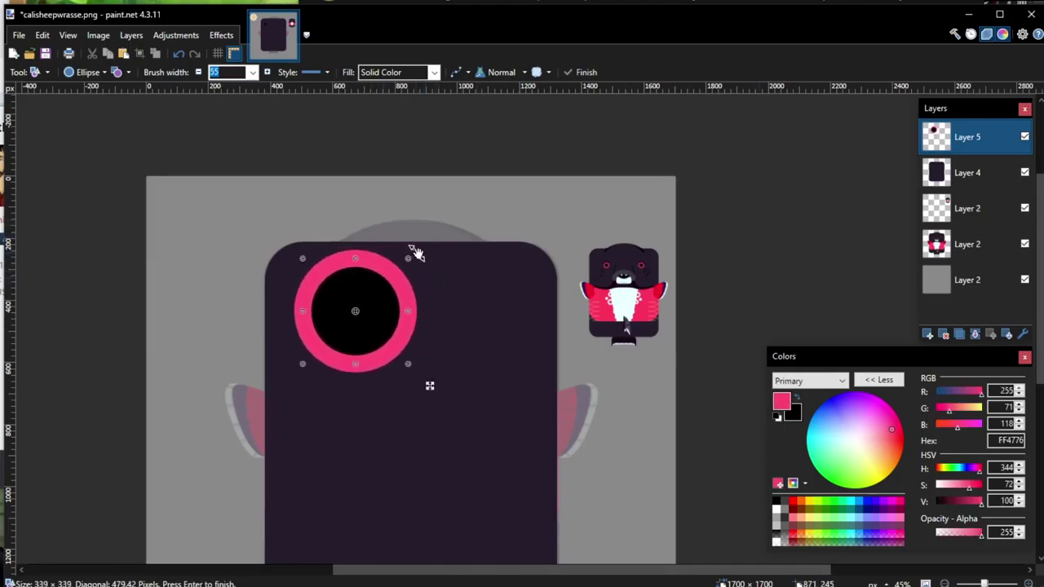
# Step: Set the circle's outline width to 12 and shrink it to eye size, placing it at the fish's left eye position
pyautogui.click(252, 71)
pyautogui.scroll(5, 235, 106)
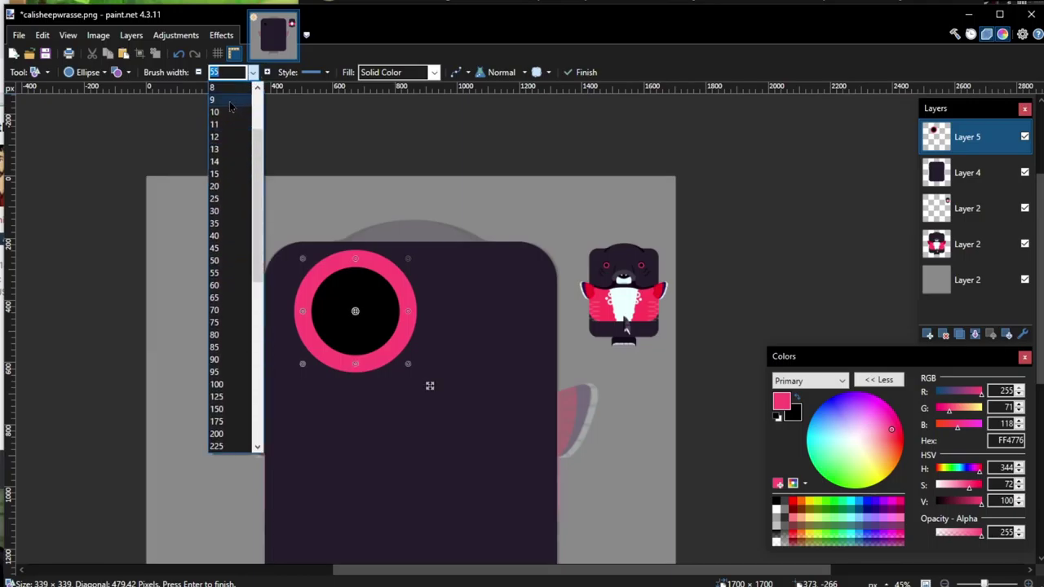
pyautogui.click(230, 104)
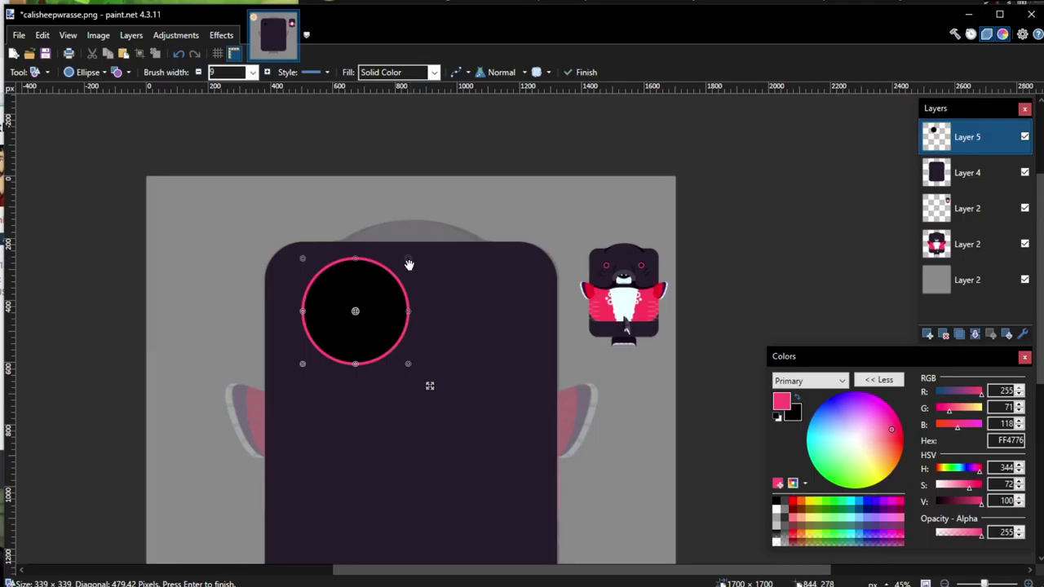
pyautogui.scroll(3, 408, 265)
pyautogui.moveTo(421, 244); pyautogui.dragTo(303, 391)
pyautogui.moveTo(313, 432)
pyautogui.mouseDown()
pyautogui.moveTo(694, 308)
pyautogui.moveTo(444, 410)
pyautogui.moveTo(335, 378)
pyautogui.moveTo(327, 386)
pyautogui.moveTo(303, 361)
pyautogui.moveTo(330, 388)
pyautogui.mouseUp()
pyautogui.click(266, 72)
pyautogui.click(265, 72)
pyautogui.click(265, 72)
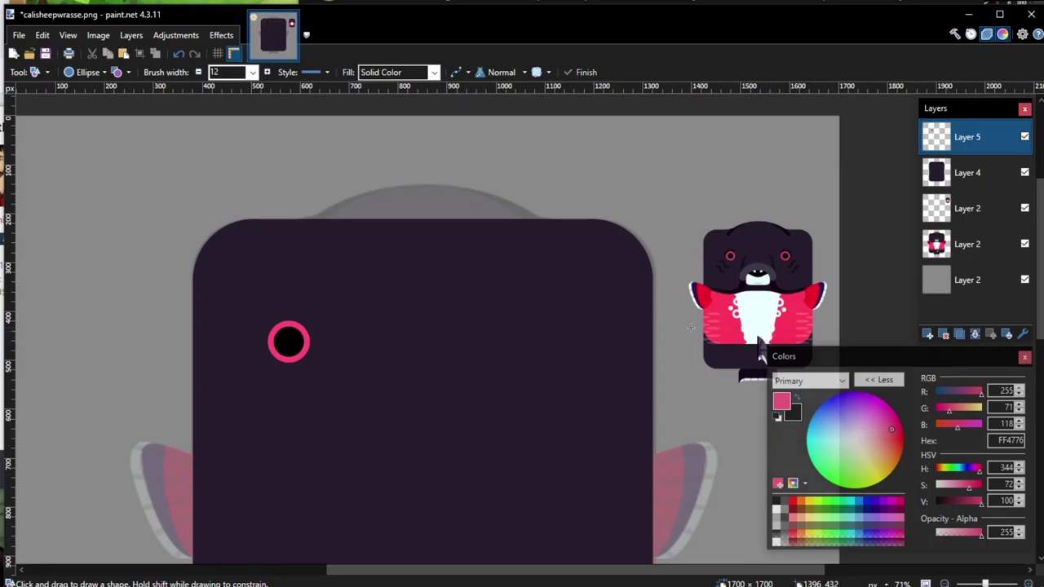
# Step: Duplicate the eye's layer, flip the copy horizontally to make the second eye, and merge it down
pyautogui.click(974, 336)
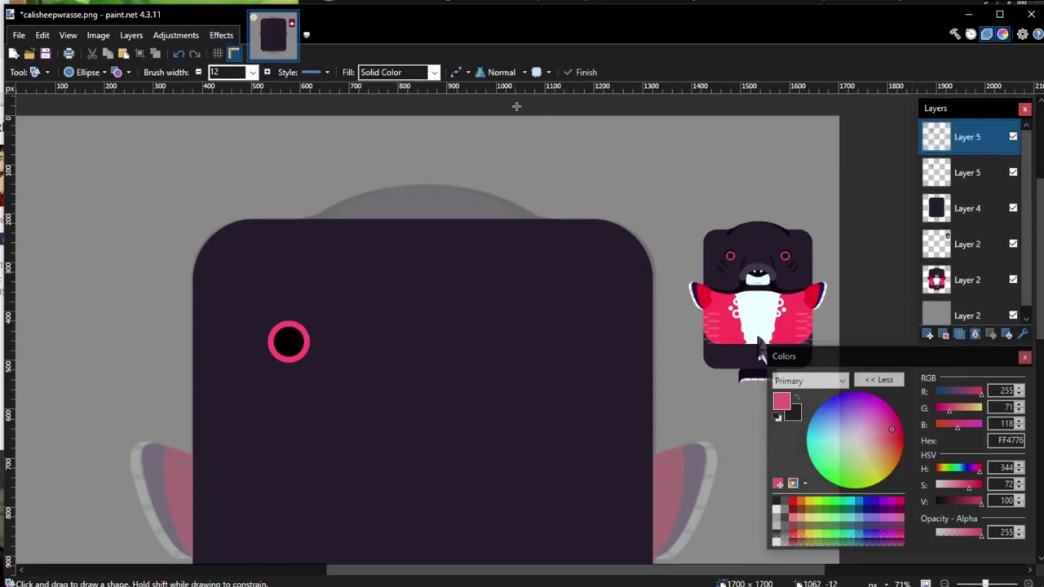
pyautogui.click(221, 35)
pyautogui.click(237, 269)
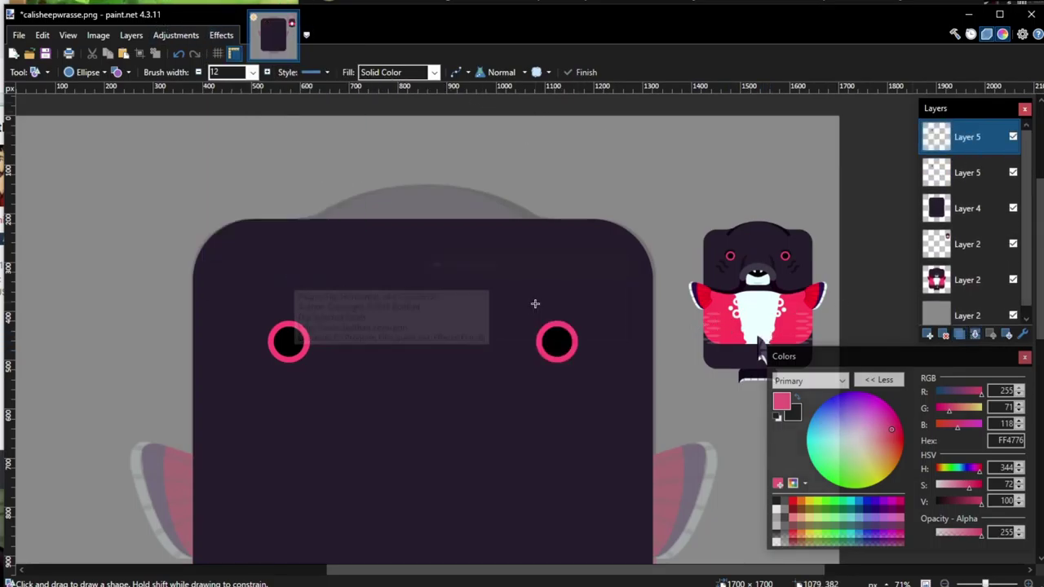
pyautogui.click(974, 335)
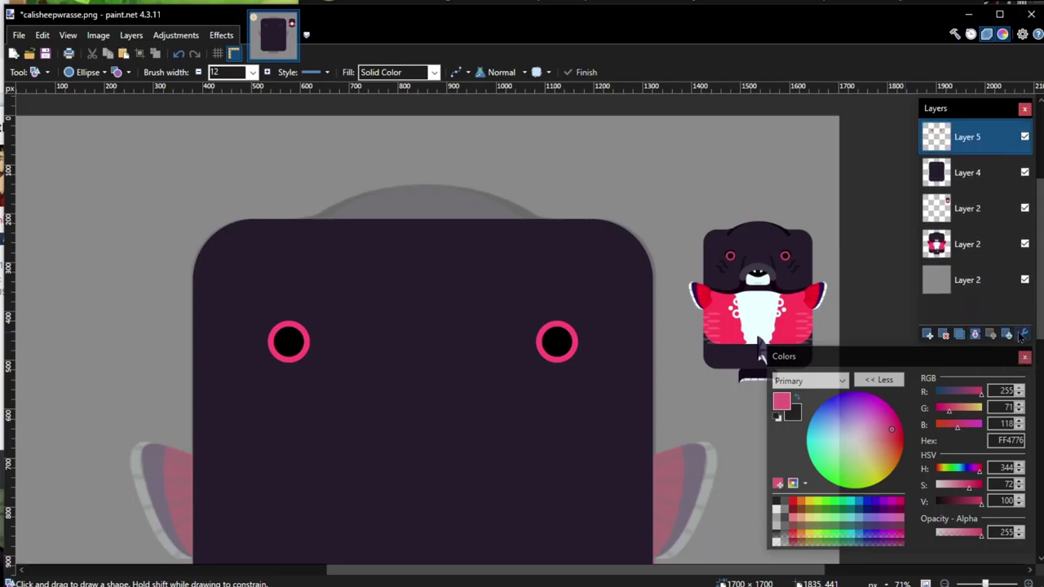
# Step: Try to rename the eyes' layer as eye in its layer properties
pyautogui.click(1022, 334)
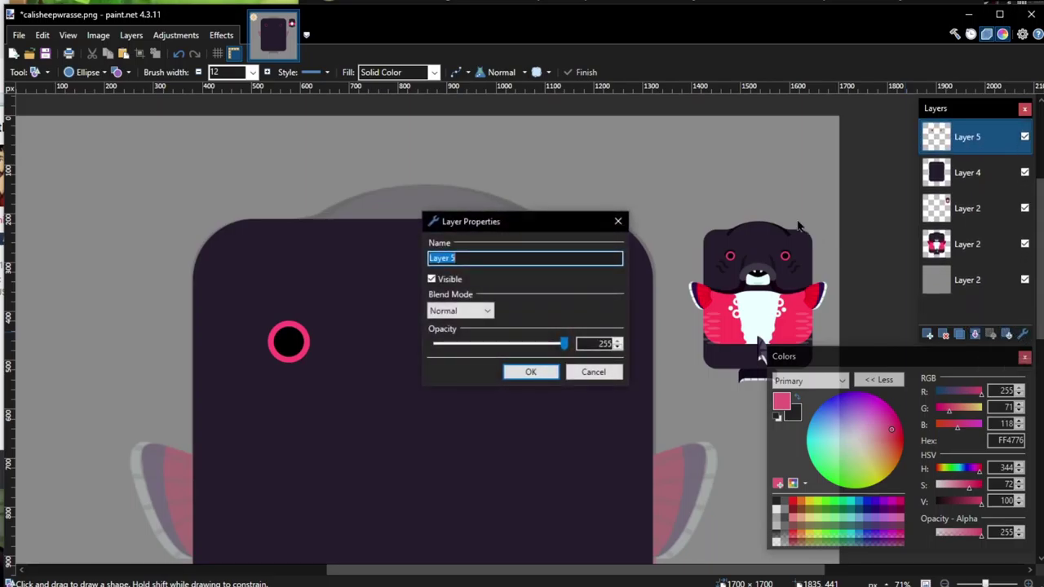
pyautogui.write('eye')
pyautogui.press('Return')
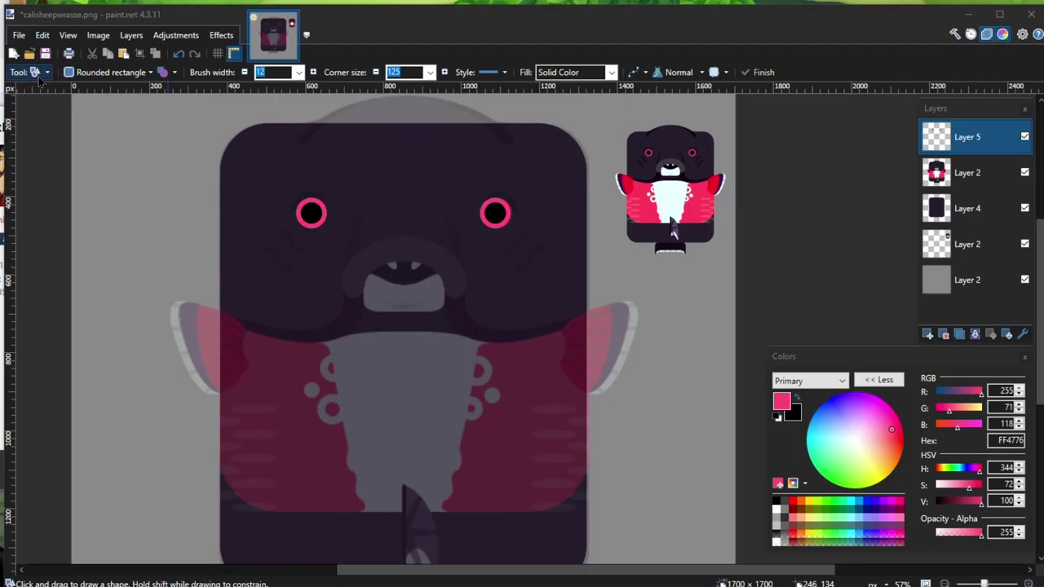
# Step: Switch to the Line / Curve tool and add a new layer above the eyes' layer
pyautogui.click(36, 73)
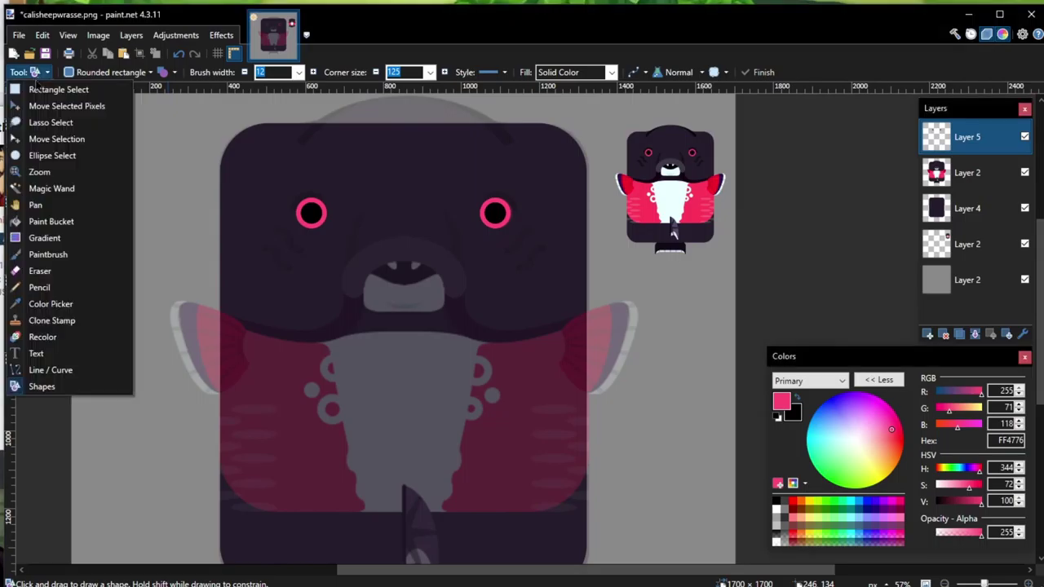
pyautogui.click(81, 380)
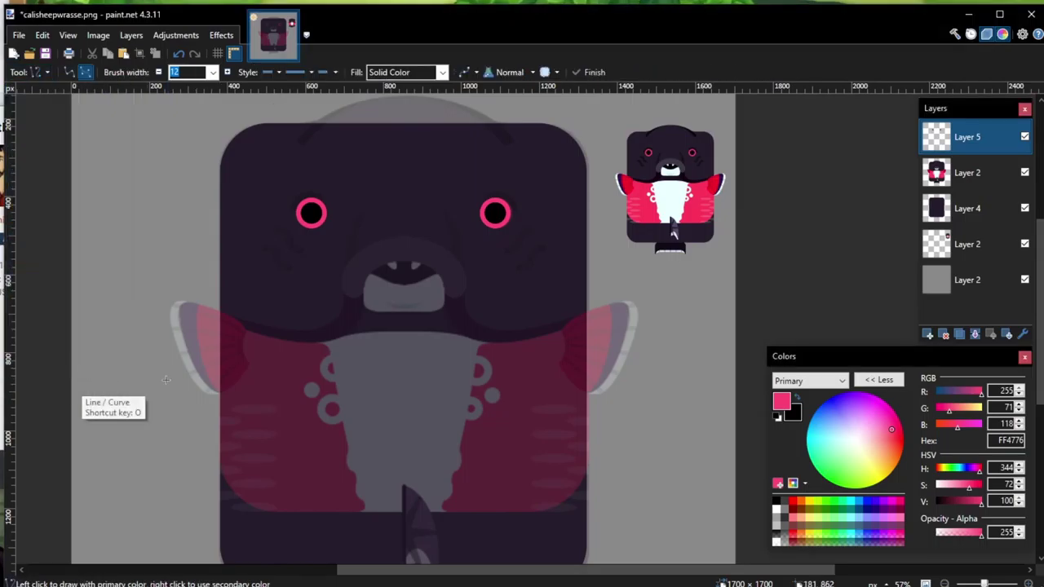
pyautogui.click(927, 336)
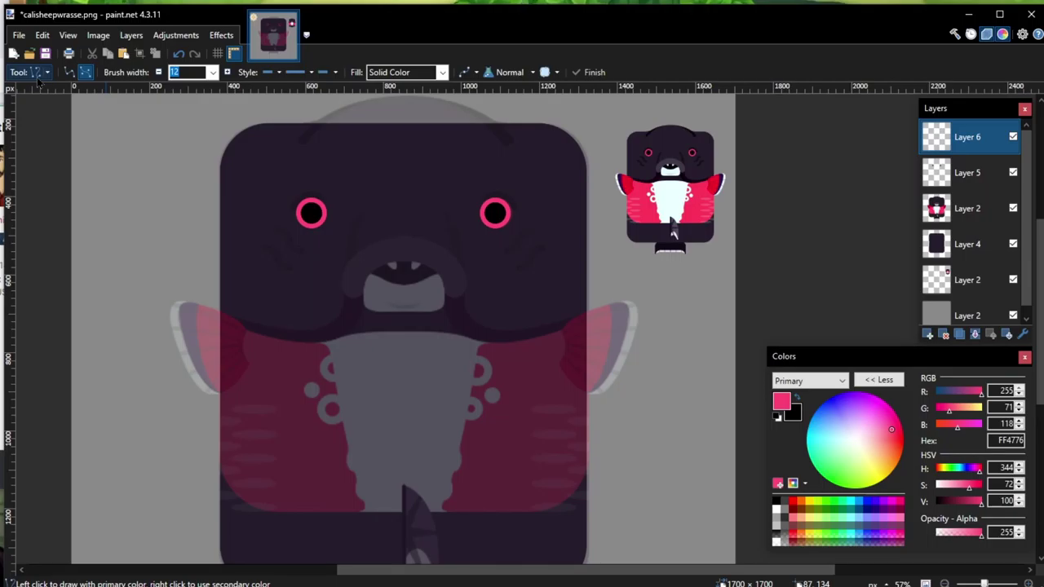
pyautogui.click(38, 78)
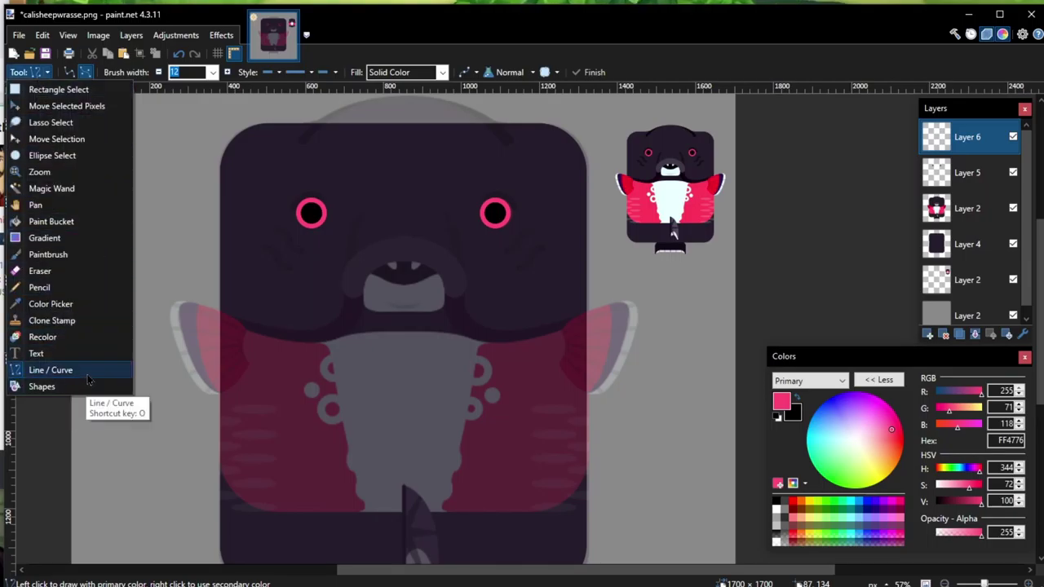
pyautogui.click(81, 371)
# Step: Sample the greyish purple 3E3847 from the upper lip of the small reference fish on its own layer
pyautogui.click(38, 72)
pyautogui.click(97, 303)
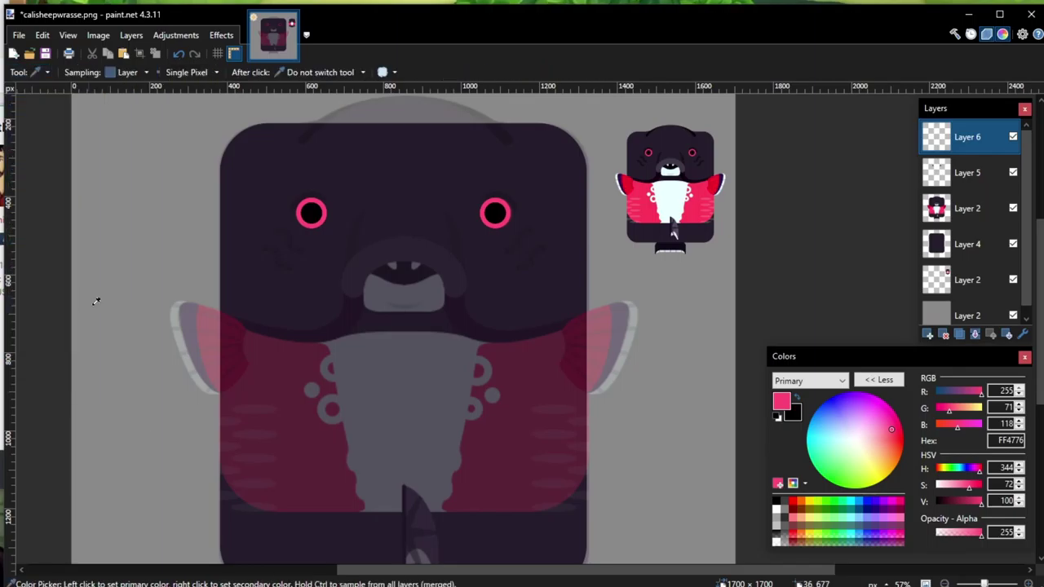
pyautogui.click(938, 217)
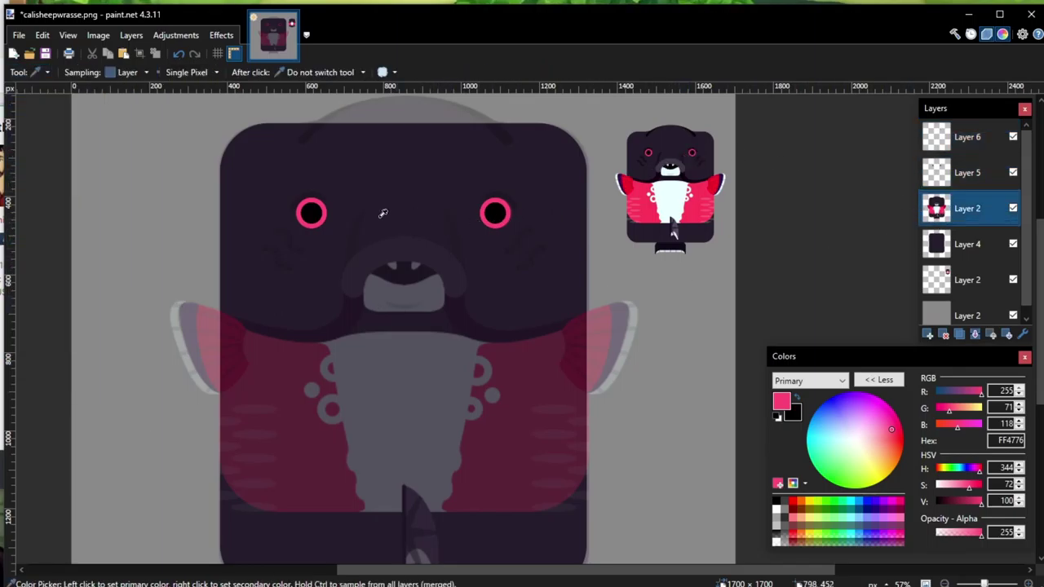
pyautogui.scroll(6, 636, 236)
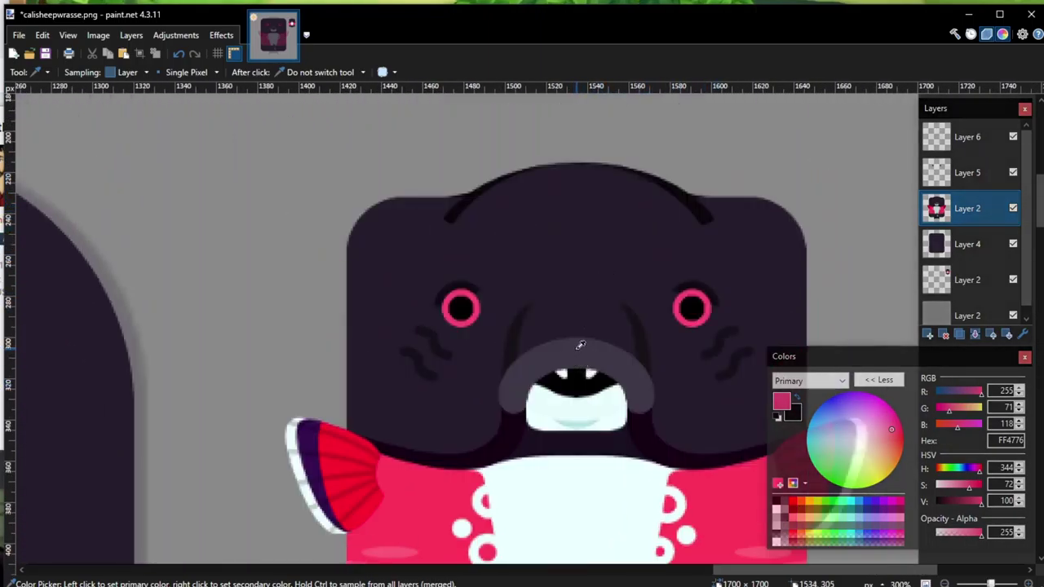
pyautogui.scroll(-2, 581, 345)
pyautogui.click(967, 279)
pyautogui.click(595, 270)
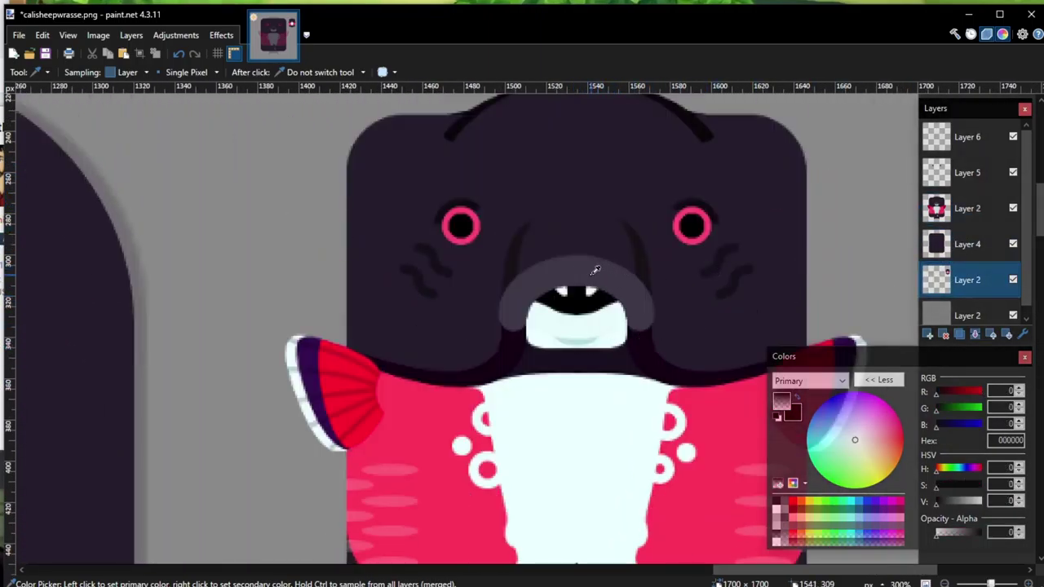
pyautogui.click(584, 267)
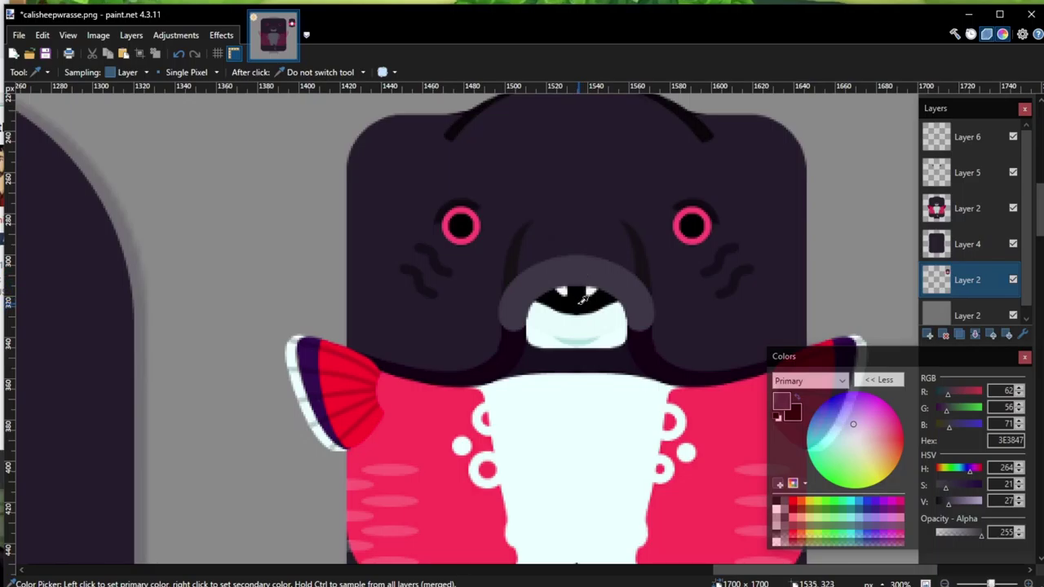
# Step: Add Layer 7 at the top of the layer stack and switch to the Line / Curve tool for drawing the lip
pyautogui.scroll(-6, 284, 379)
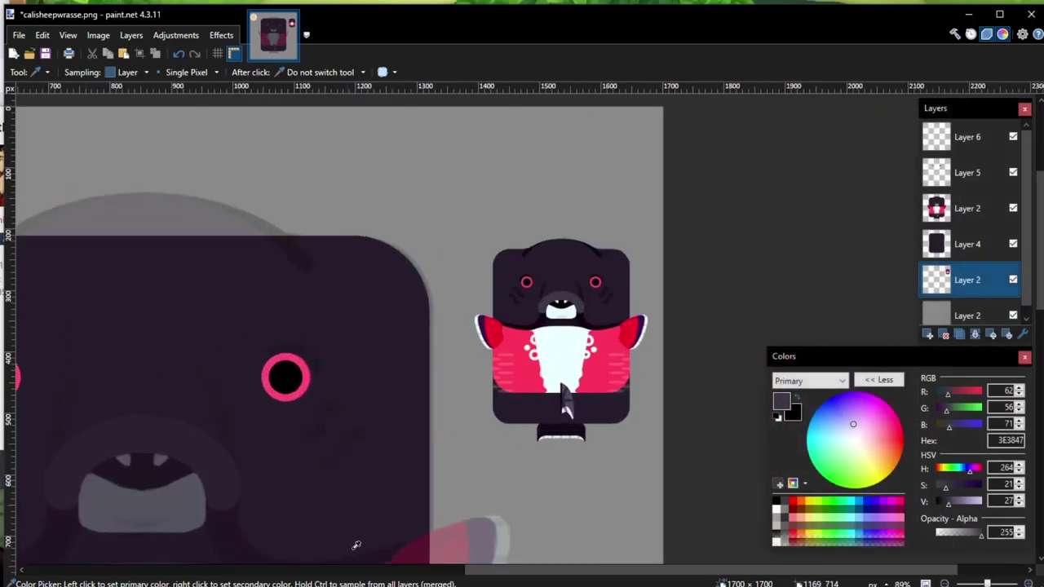
pyautogui.hscroll(-8, 366, 522)
pyautogui.scroll(-2, 532, 377)
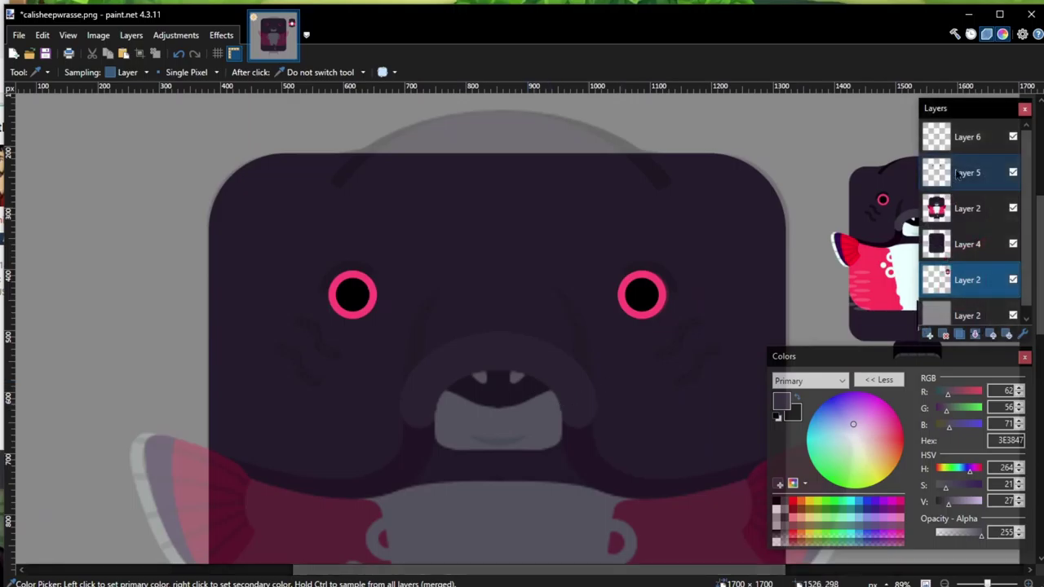
pyautogui.click(967, 208)
pyautogui.click(967, 137)
pyautogui.click(928, 334)
pyautogui.click(37, 72)
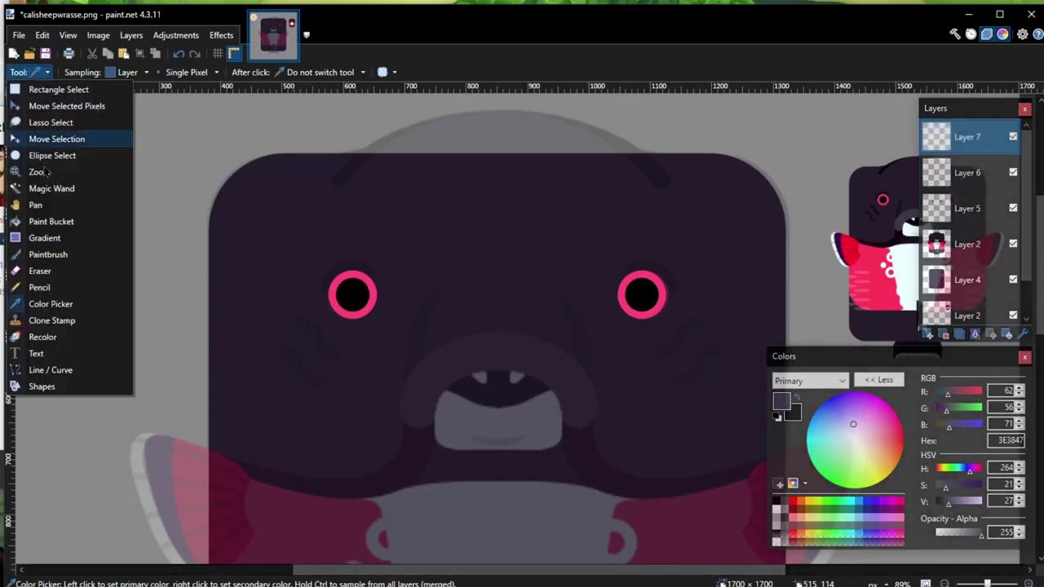
pyautogui.click(51, 370)
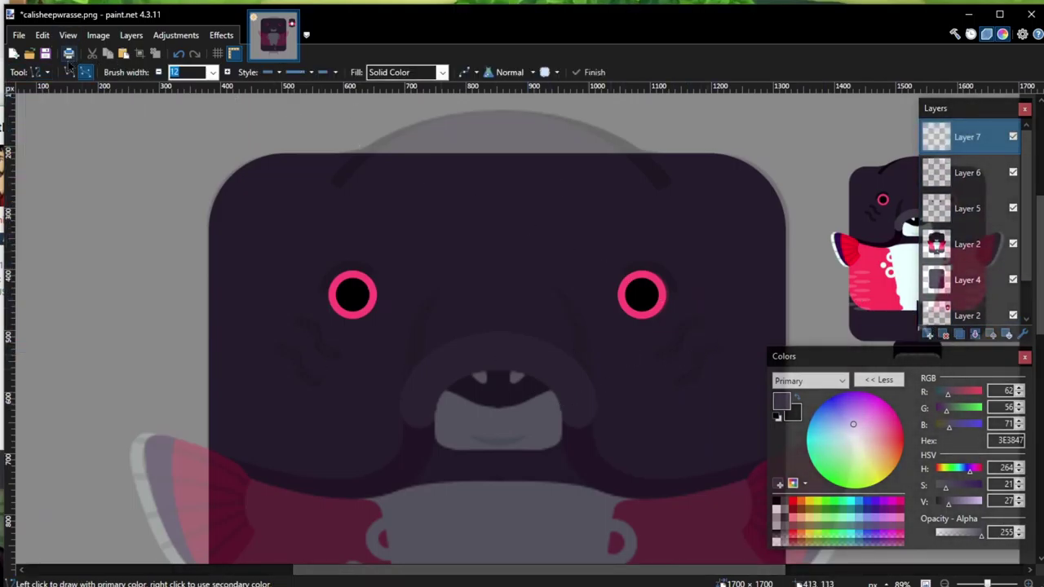
# Step: Try vertical lines with brush widths 35 and 80 over the left end of the faded upper lip, undoing each one
pyautogui.click(214, 71)
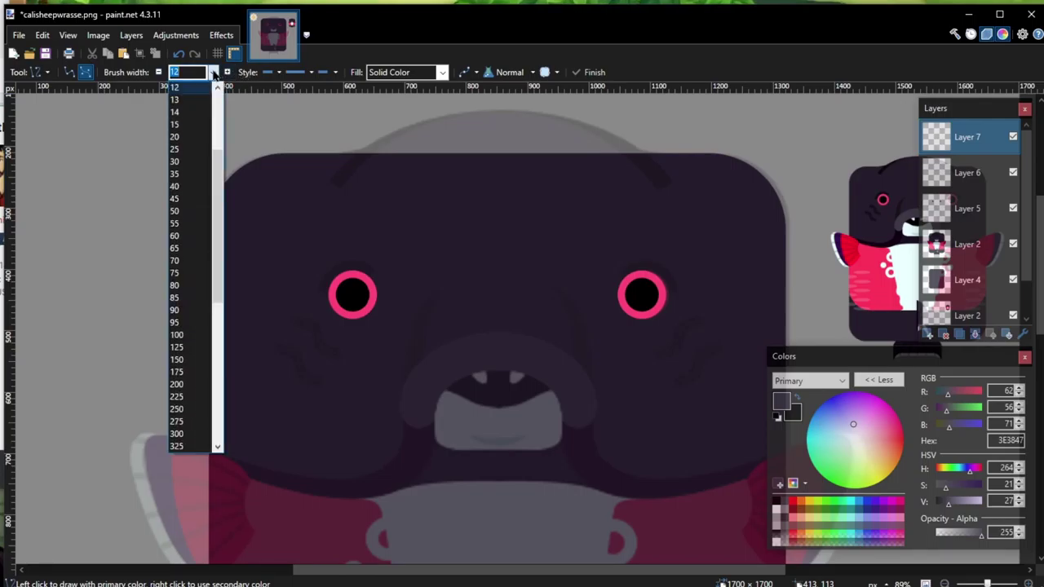
pyautogui.click(193, 174)
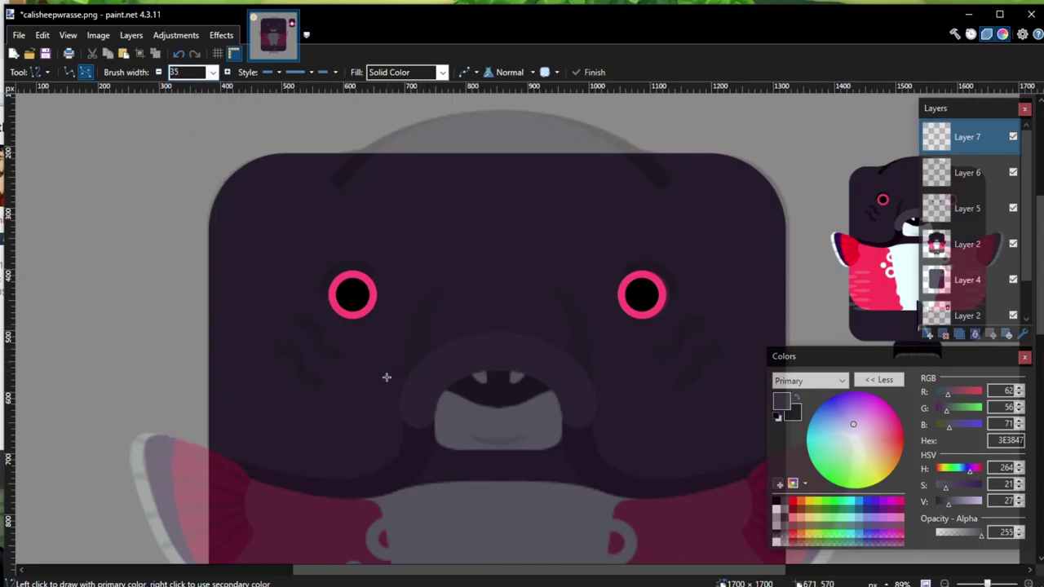
pyautogui.moveTo(419, 413); pyautogui.dragTo(421, 352)
pyautogui.hotkey('ctrl', 'z')
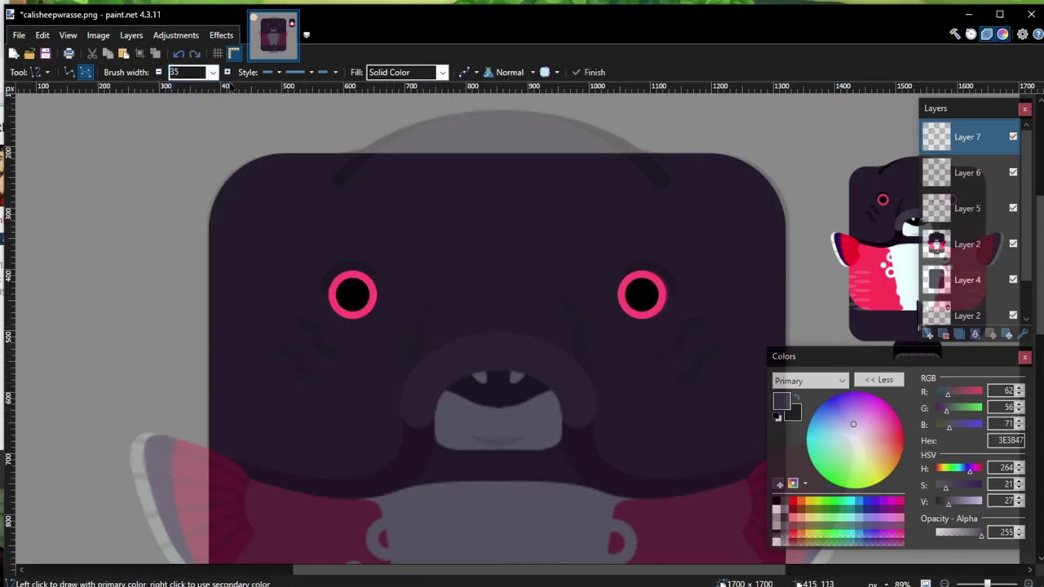
pyautogui.click(213, 72)
pyautogui.click(190, 199)
pyautogui.moveTo(417, 415); pyautogui.dragTo(417, 346)
pyautogui.hotkey('ctrl', 'z')
# Step: Set the brush width to 70 and draw a vertical line about 130 px long upward from the upper lip's left end
pyautogui.click(213, 71)
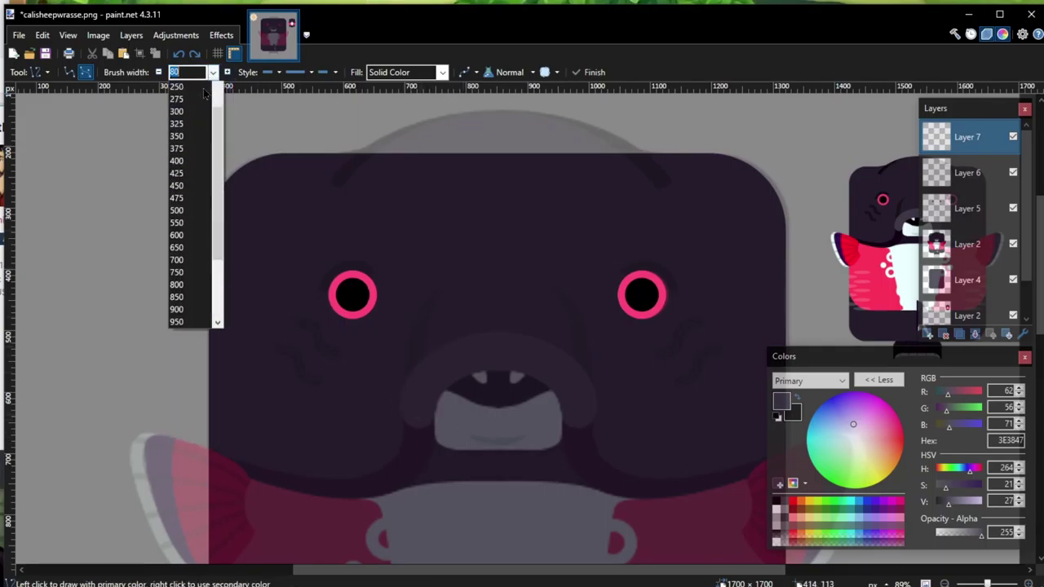
pyautogui.click(193, 101)
pyautogui.moveTo(419, 420); pyautogui.dragTo(419, 340)
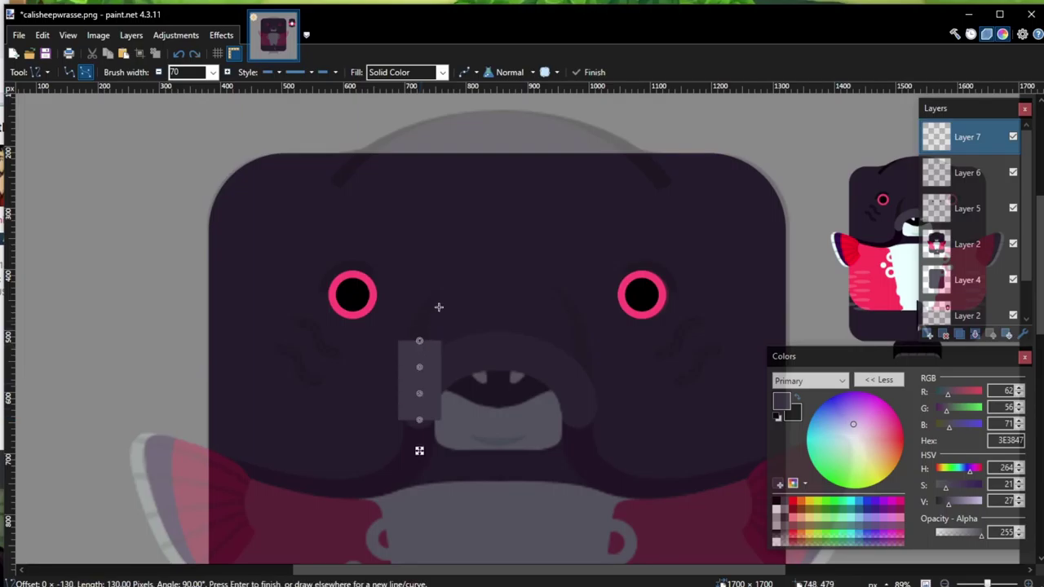
# Step: Give the vertical lip line rounded caps at both its start and its end
pyautogui.click(272, 73)
pyautogui.click(323, 73)
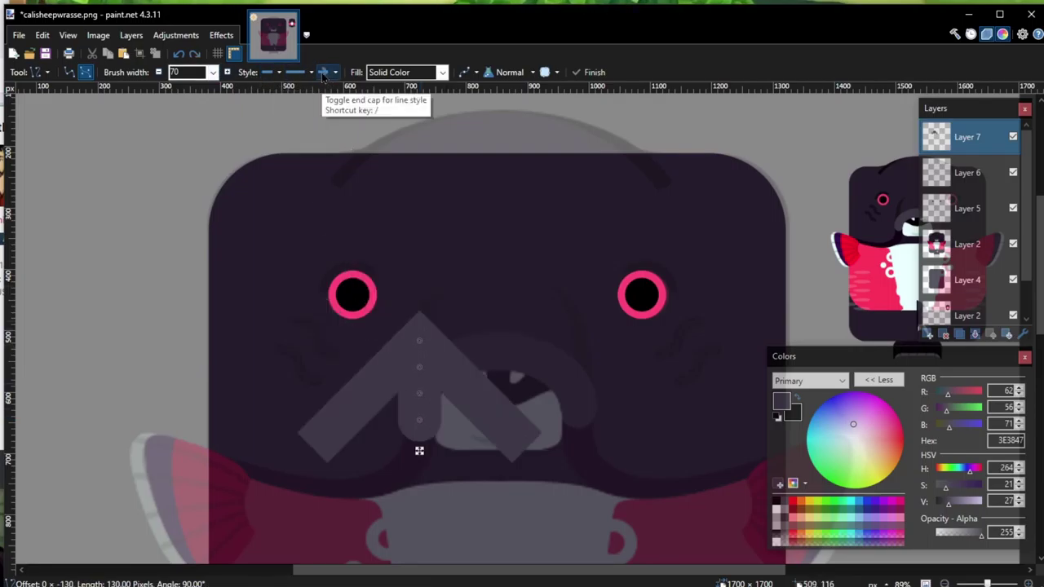
pyautogui.click(323, 73)
pyautogui.click(323, 74)
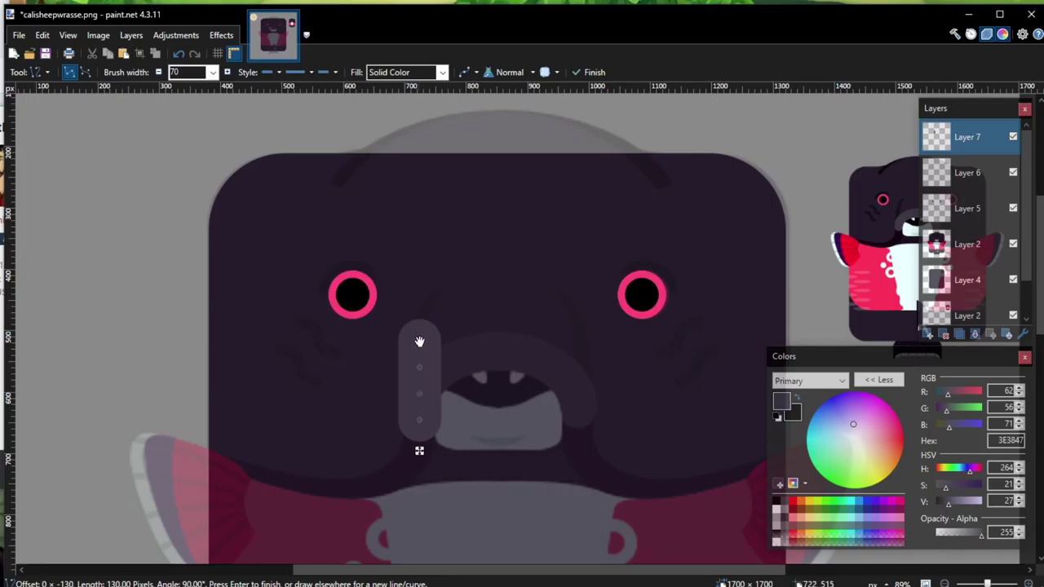
# Step: Try the spline curve type by moving the line's upper end to the forehead and swinging its two middle nodes to opposite sides
pyautogui.moveTo(419, 341); pyautogui.dragTo(417, 175)
pyautogui.moveTo(419, 397); pyautogui.dragTo(356, 389)
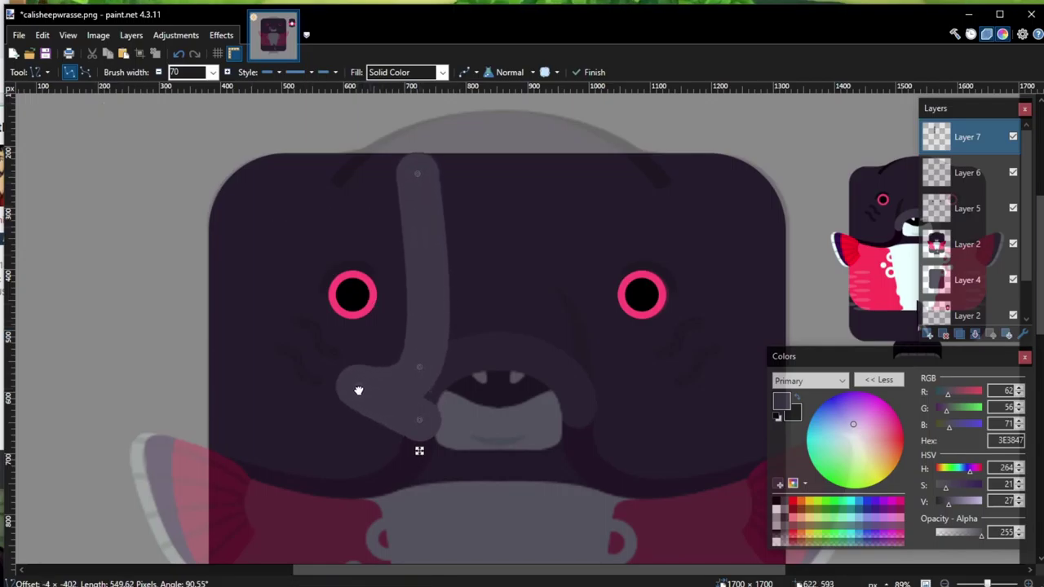
pyautogui.moveTo(422, 367); pyautogui.dragTo(486, 268)
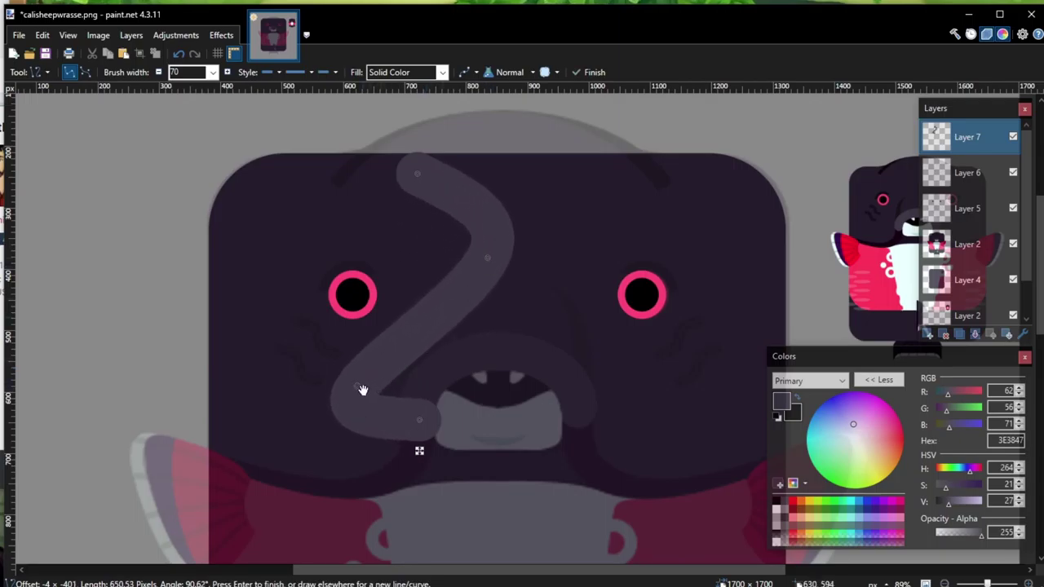
pyautogui.moveTo(363, 390); pyautogui.dragTo(286, 263)
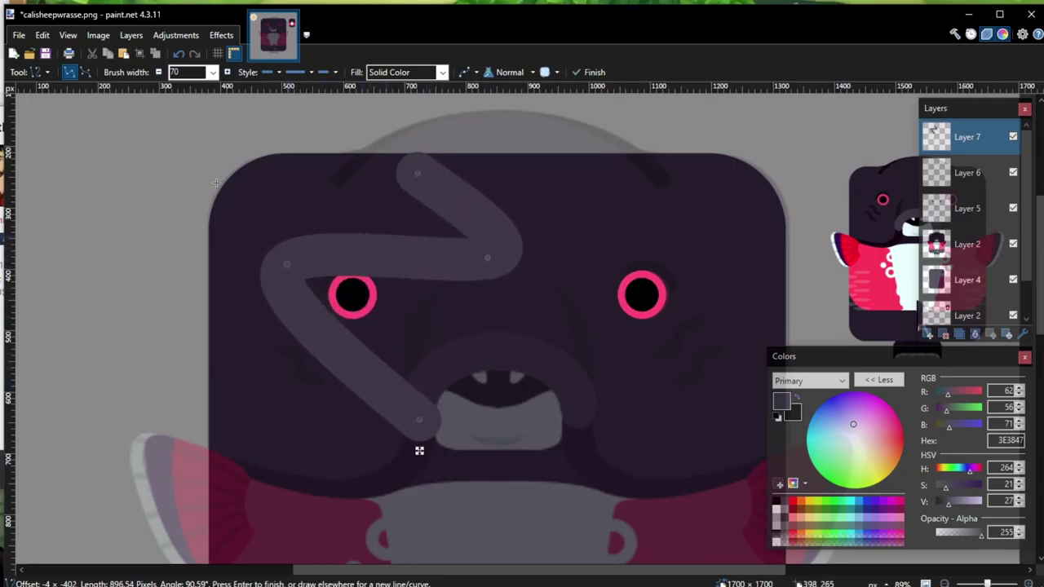
# Step: Try the Bézier curve type by repositioning both middle nodes and moving the upper end above the fish's other eye
pyautogui.click(85, 72)
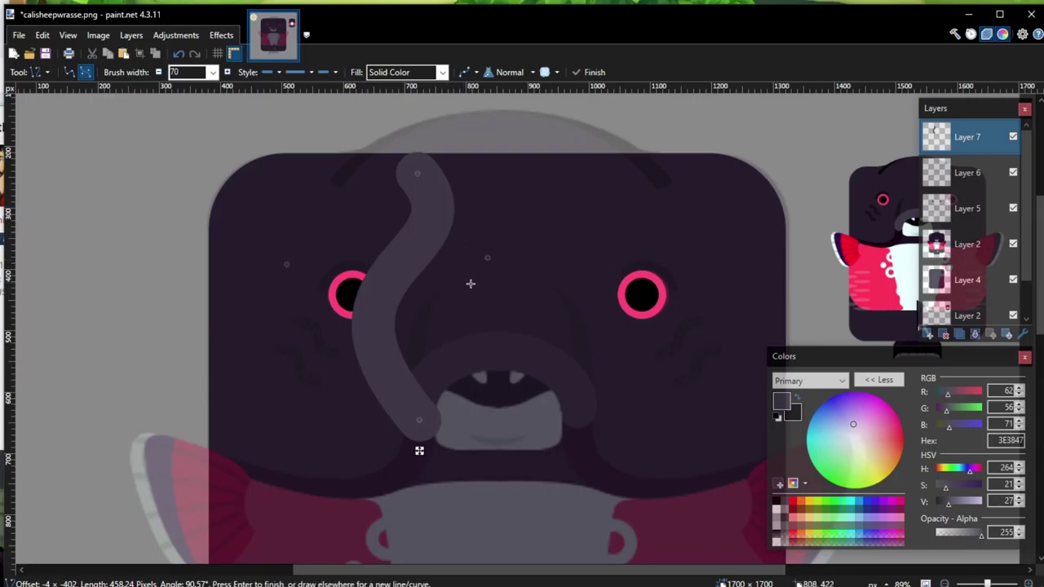
pyautogui.moveTo(489, 261); pyautogui.dragTo(612, 321)
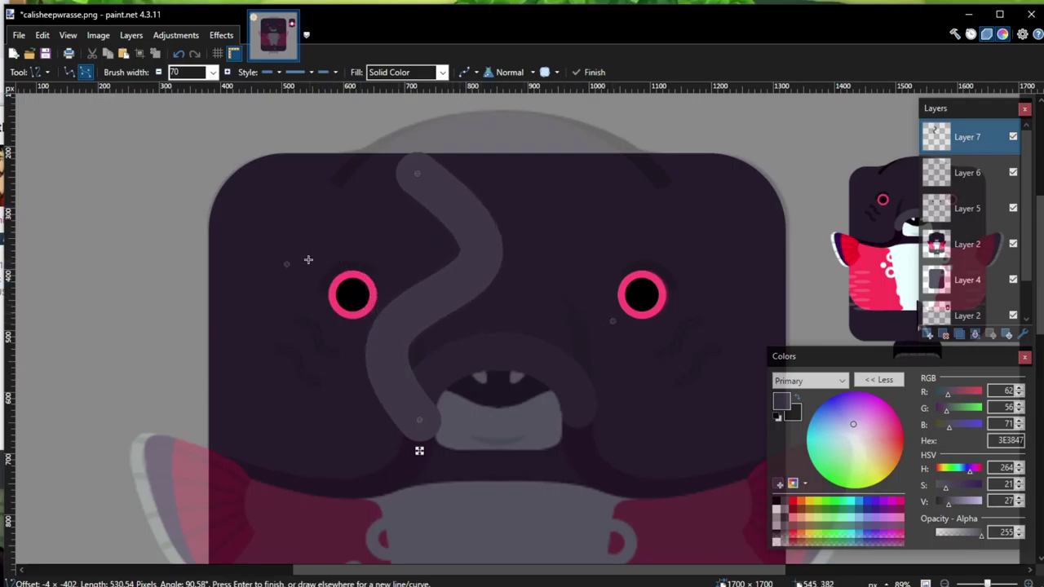
pyautogui.moveTo(284, 262); pyautogui.dragTo(409, 317)
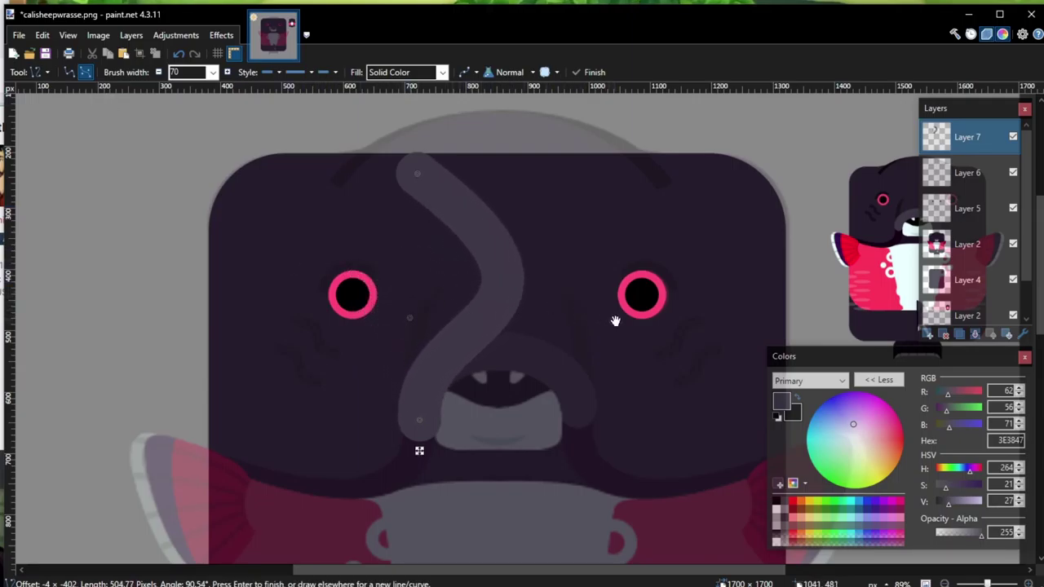
pyautogui.moveTo(615, 320); pyautogui.dragTo(642, 391)
pyautogui.moveTo(422, 170); pyautogui.dragTo(626, 178)
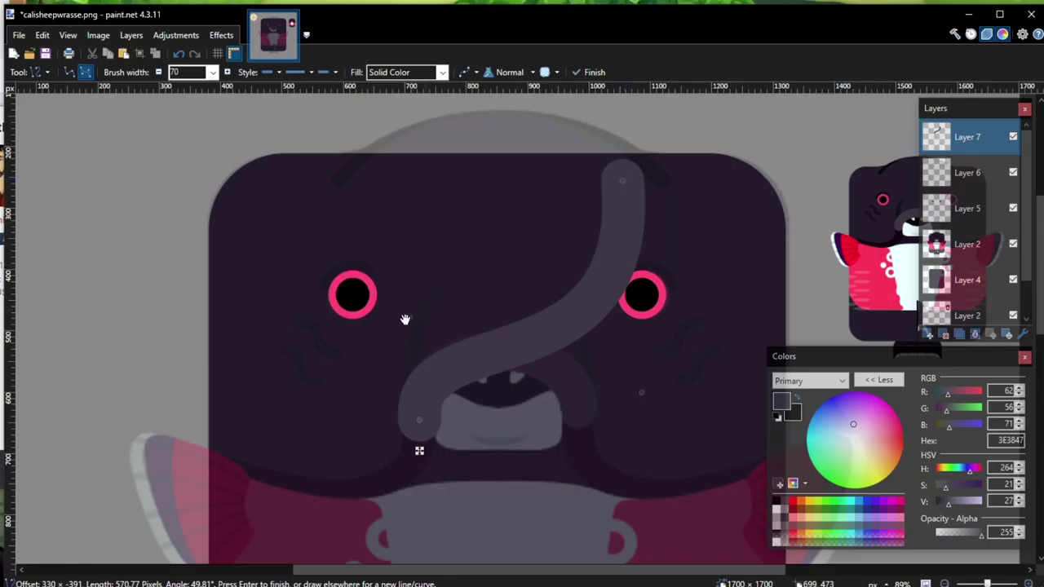
pyautogui.moveTo(405, 318)
pyautogui.mouseDown()
pyautogui.moveTo(408, 290)
pyautogui.moveTo(412, 302)
pyautogui.mouseUp()
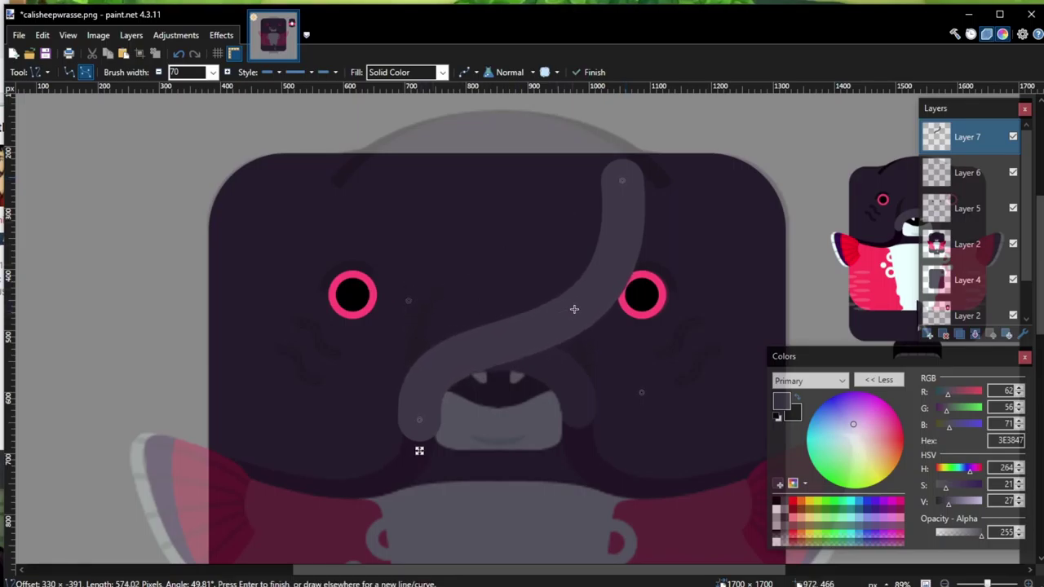
# Step: Undo the trial node moves until the line is the straight 130 px vertical stroke again
pyautogui.moveTo(621, 180); pyautogui.dragTo(415, 167)
pyautogui.moveTo(408, 300); pyautogui.dragTo(286, 263)
pyautogui.moveTo(641, 392); pyautogui.dragTo(419, 367)
pyautogui.moveTo(287, 263); pyautogui.dragTo(357, 386)
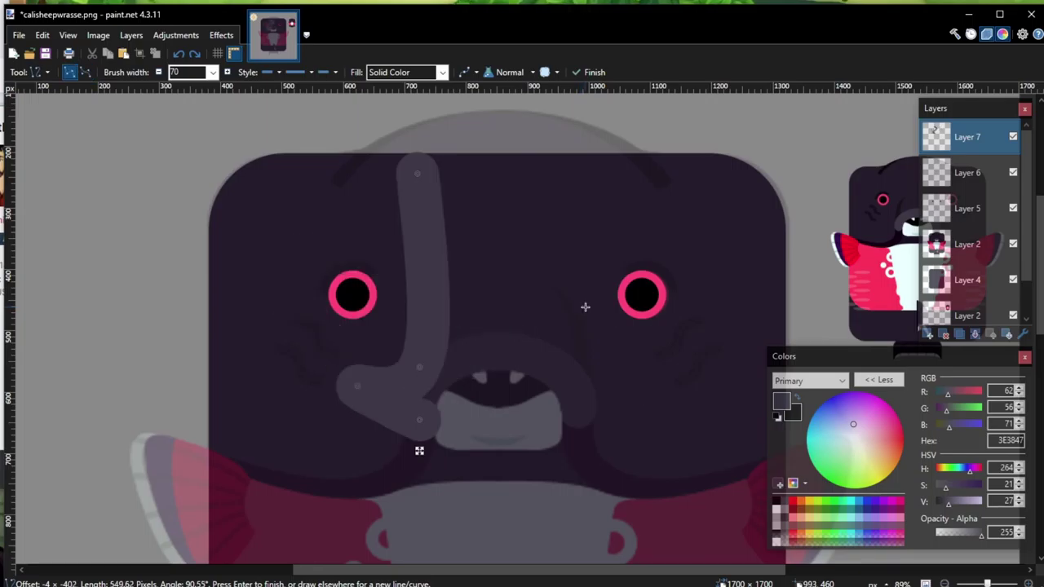
pyautogui.hotkey('ctrl', 'z')
pyautogui.hotkey('ctrl', 'z')
pyautogui.hotkey('ctrl', 'z')
pyautogui.hotkey('ctrl', 'z')
pyautogui.hotkey('ctrl', 'z')
pyautogui.hotkey('ctrl', 'z')
# Step: Bend the line as a Bézier curve over the faded lip's left half, ending at the mouth's centre with offset about 138 × -111, and finish it
pyautogui.click(86, 72)
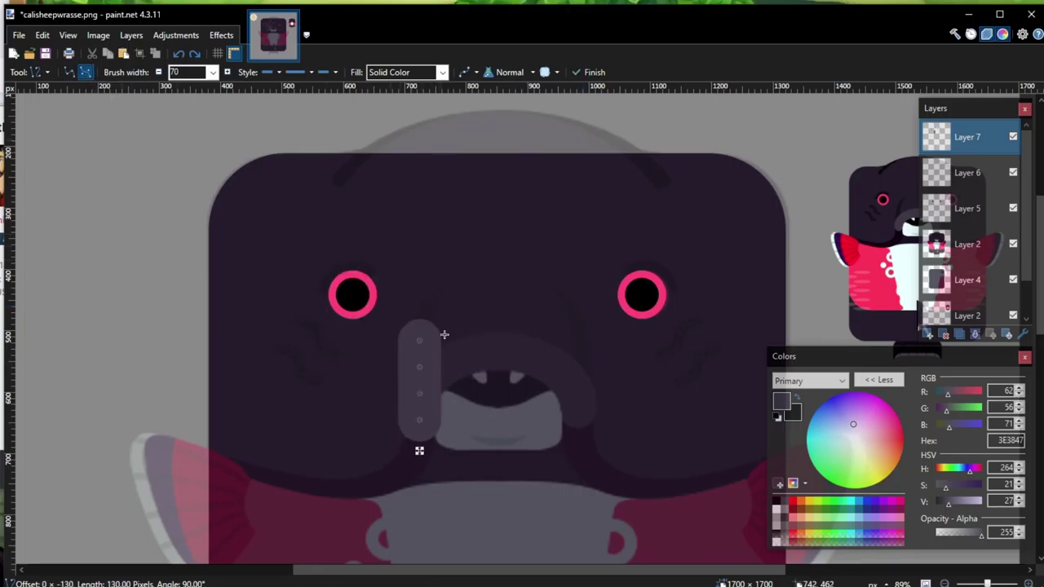
pyautogui.scroll(2, 513, 459)
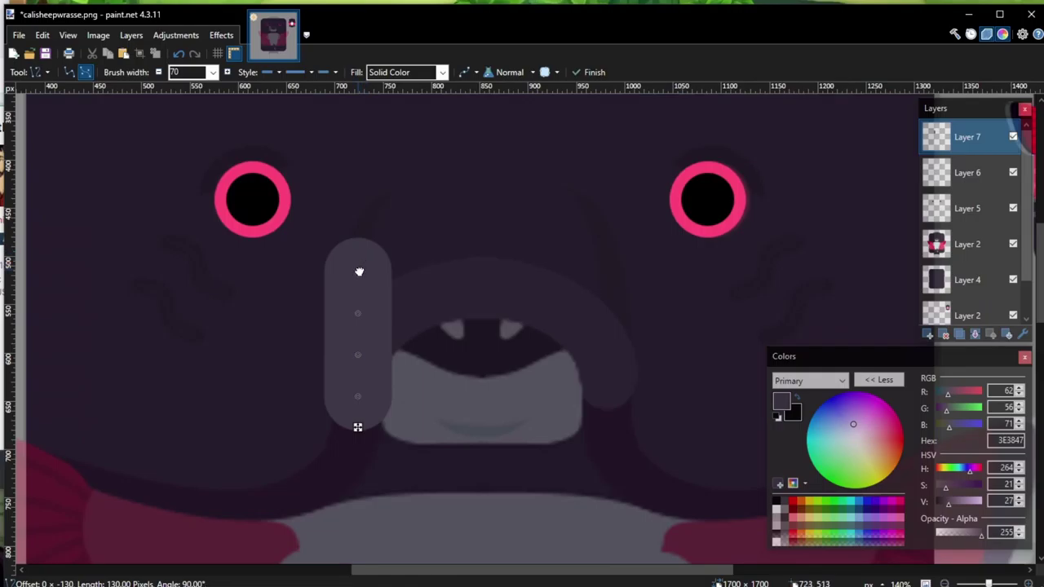
pyautogui.moveTo(358, 272); pyautogui.dragTo(487, 289)
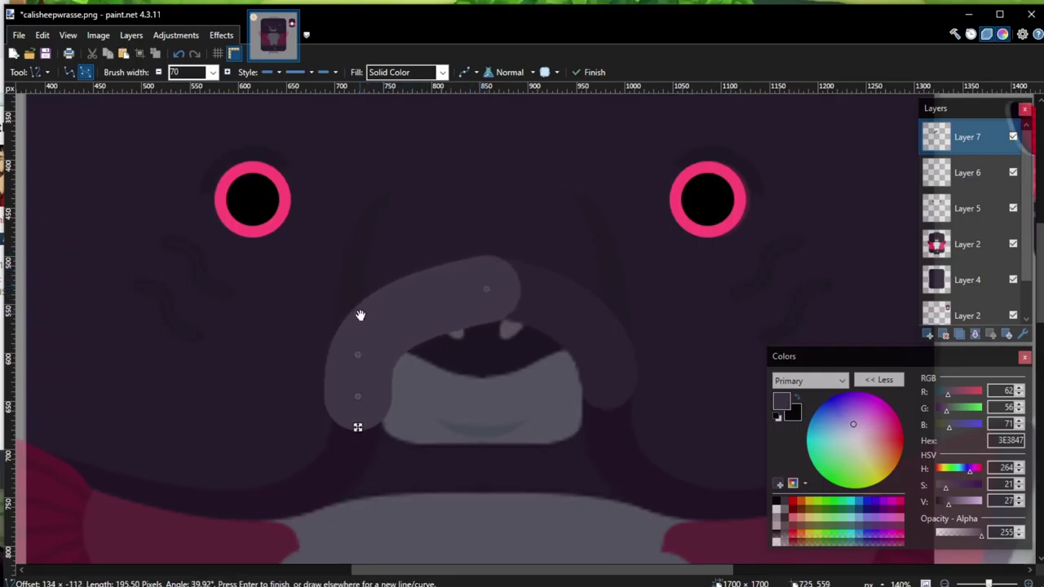
pyautogui.moveTo(358, 313); pyautogui.dragTo(378, 293)
pyautogui.moveTo(487, 291); pyautogui.dragTo(497, 292)
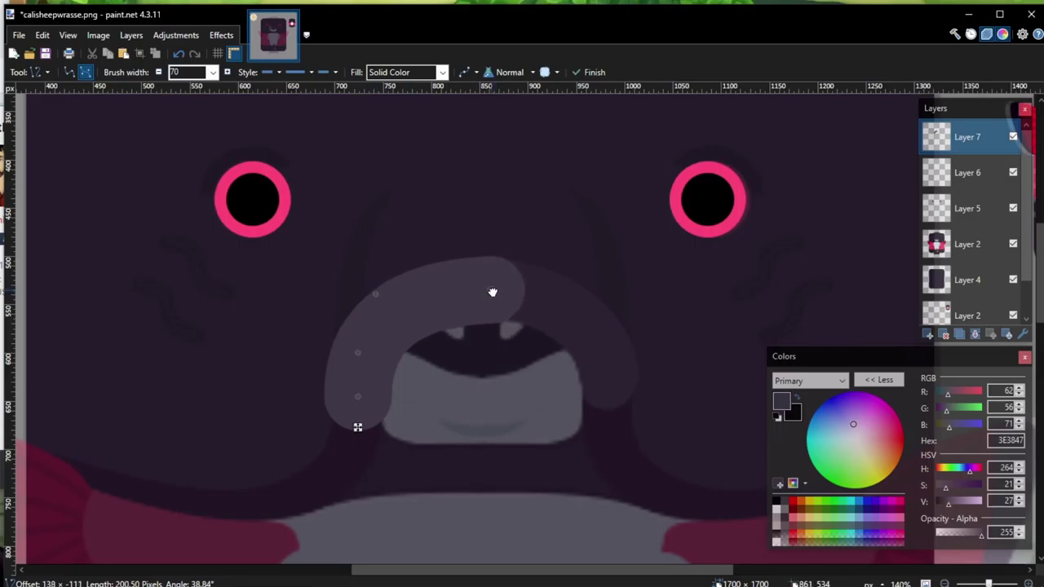
pyautogui.press('Return')
# Step: Select an empty strip beside the half lip and stretch its pixels to x 865 to cut the lip's rounded inner end straight
pyautogui.press('s')
pyautogui.moveTo(610, 198)
pyautogui.mouseDown()
pyautogui.moveTo(590, 332)
pyautogui.moveTo(560, 417)
pyautogui.mouseUp()
pyautogui.click(42, 73)
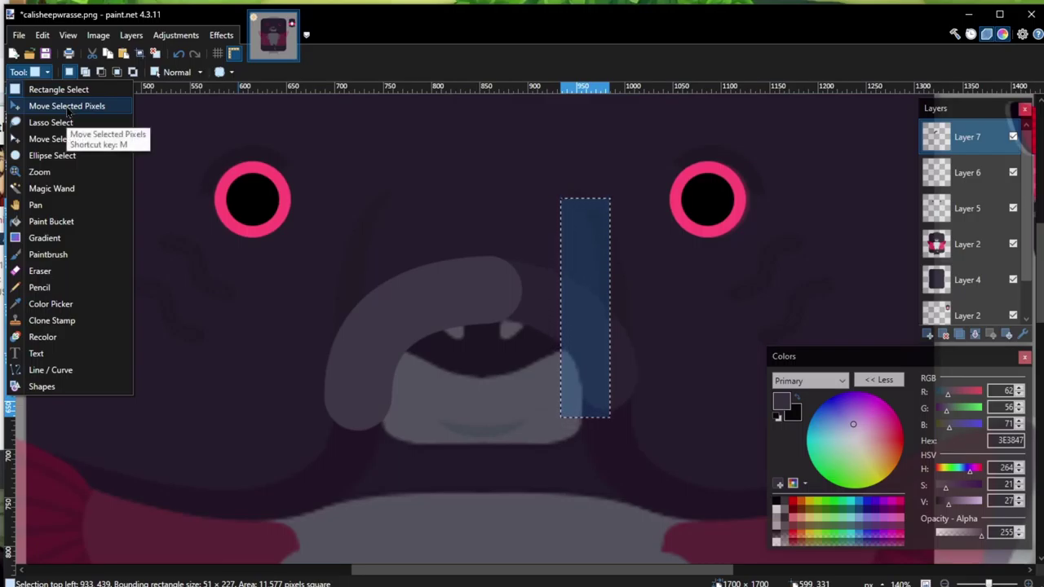
pyautogui.click(70, 103)
pyautogui.moveTo(564, 317); pyautogui.dragTo(495, 317)
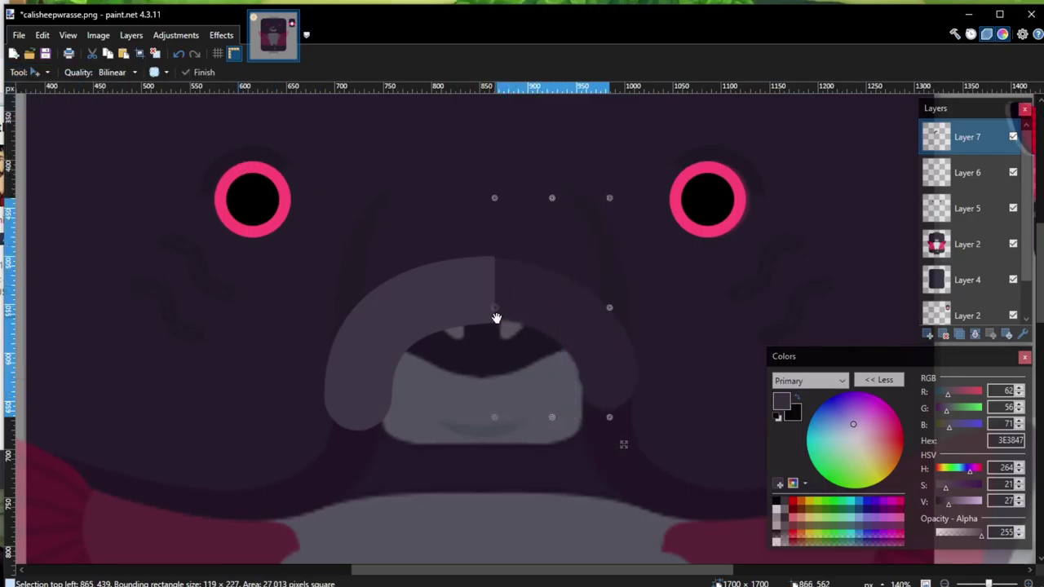
# Step: Try duplicating Layer 7 and flipping the copy horizontally to complete the lip, and remove the duplicate after checking the join
pyautogui.click(959, 335)
pyautogui.click(221, 35)
pyautogui.click(281, 272)
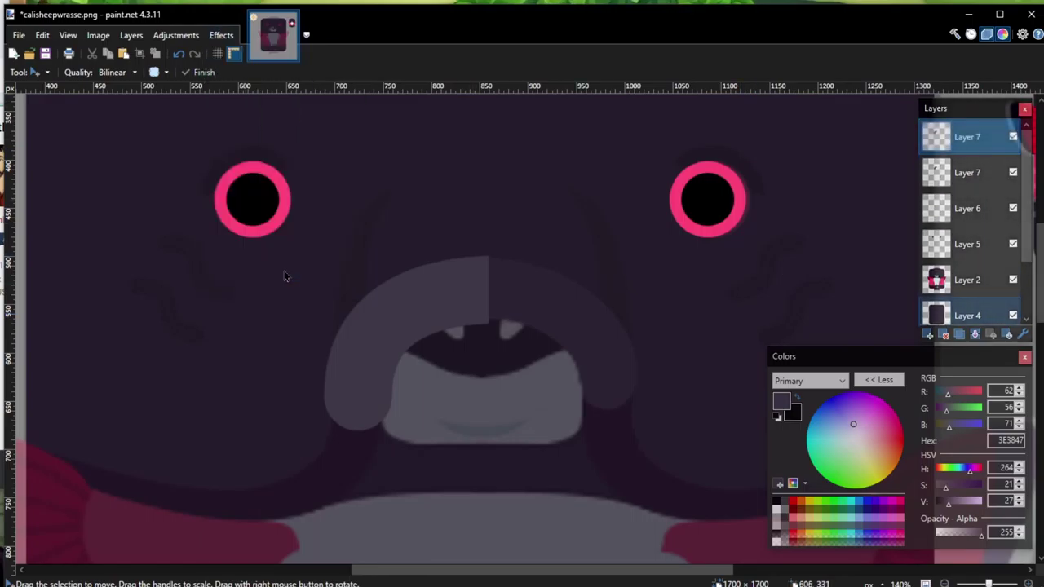
pyautogui.scroll(-2, 371, 279)
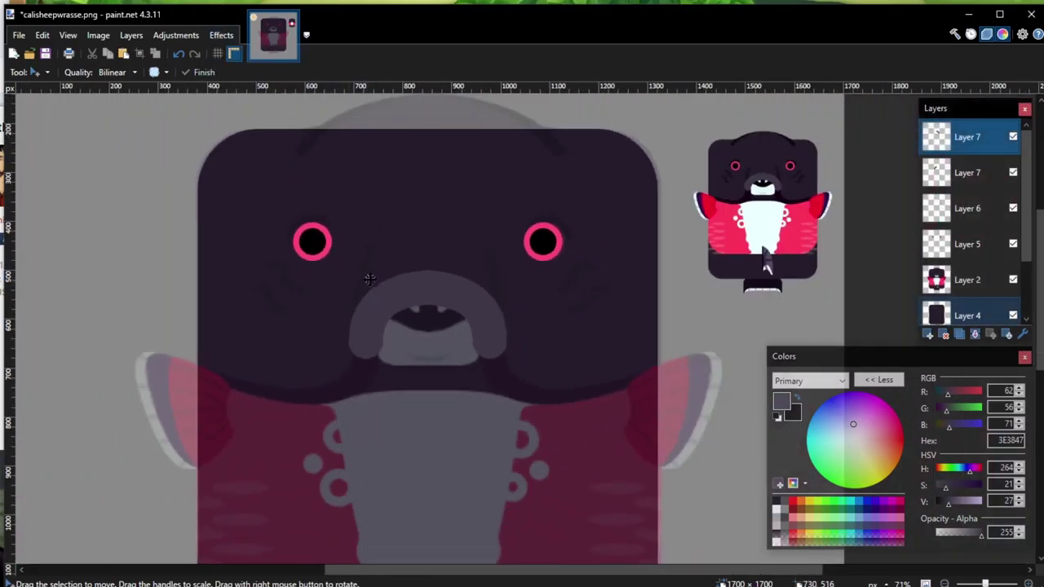
pyautogui.scroll(5, 369, 280)
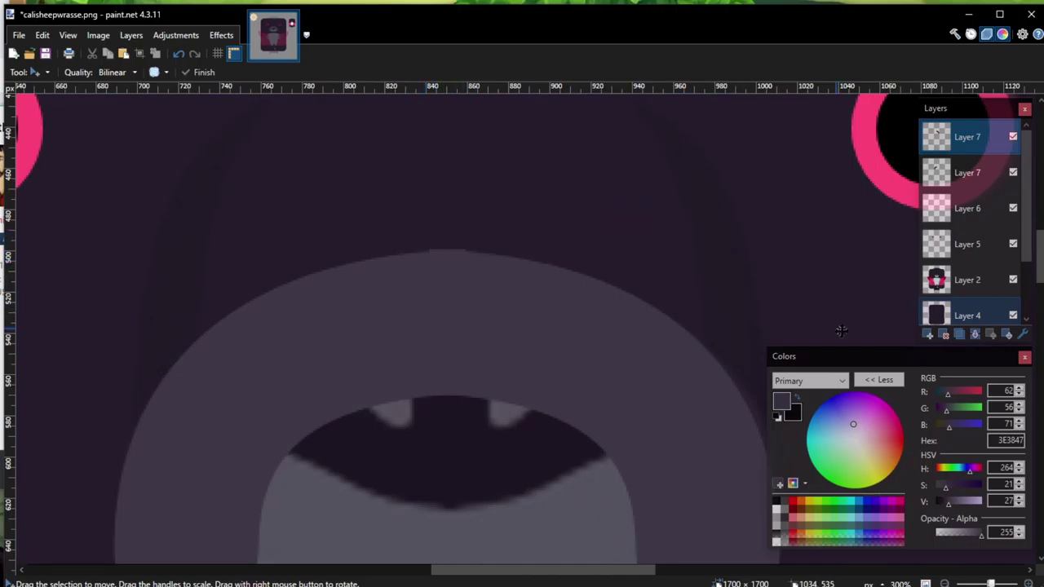
pyautogui.click(945, 336)
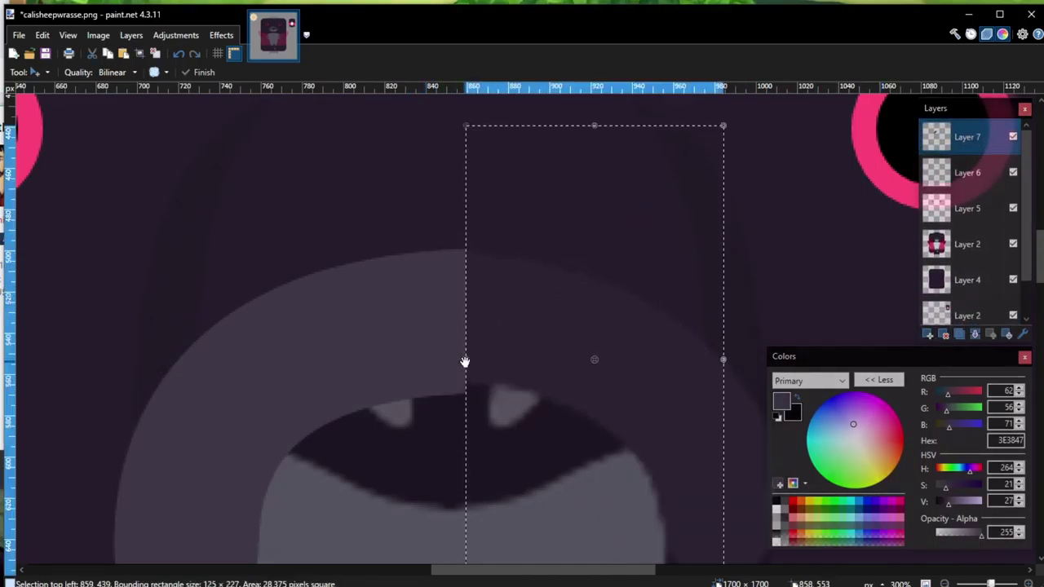
# Step: Trim the half lip's inner edge slightly closer to the centre and mirror a duplicate of Layer 7 horizontally
pyautogui.moveTo(464, 360); pyautogui.dragTo(455, 358)
pyautogui.hotkey('ctrl', 'd')
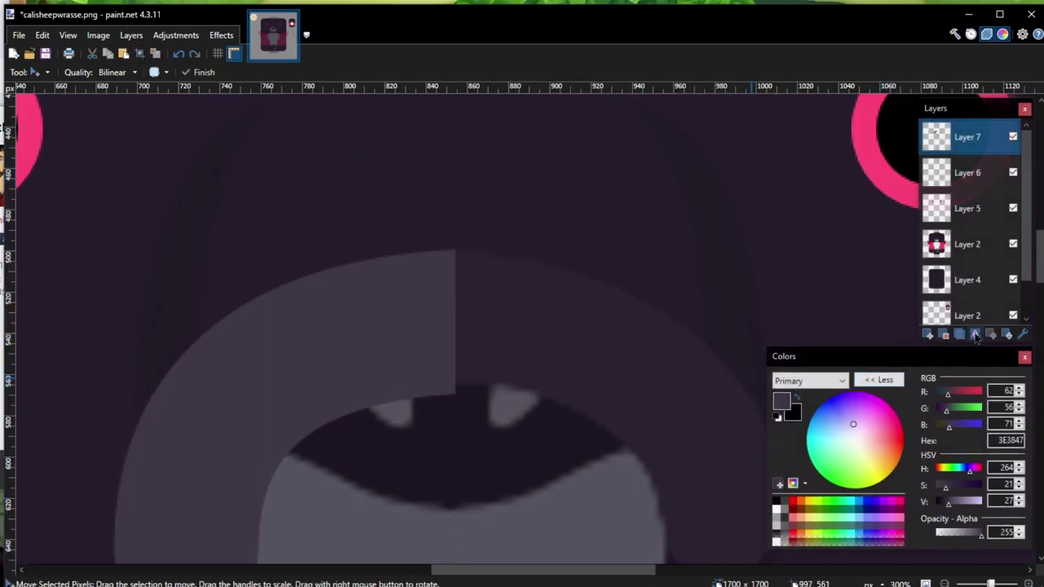
pyautogui.hotkey('ctrl', 'shift', 'd')
pyautogui.click(221, 35)
pyautogui.click(234, 268)
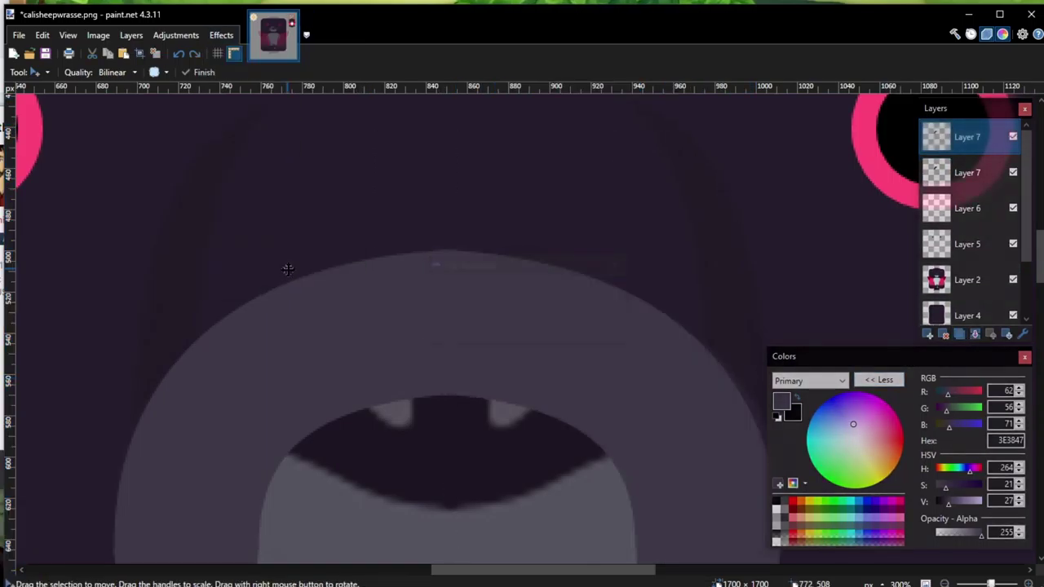
# Step: Inspect the joined lip and undo the mirrored duplicate, returning to the selection at the half lip's cut edge
pyautogui.scroll(-3, 320, 281)
pyautogui.scroll(-2, 318, 281)
pyautogui.scroll(3, 311, 277)
pyautogui.hotkey('ctrl', 'z')
pyautogui.hotkey('ctrl', 'z')
pyautogui.hotkey('ctrl', 'z')
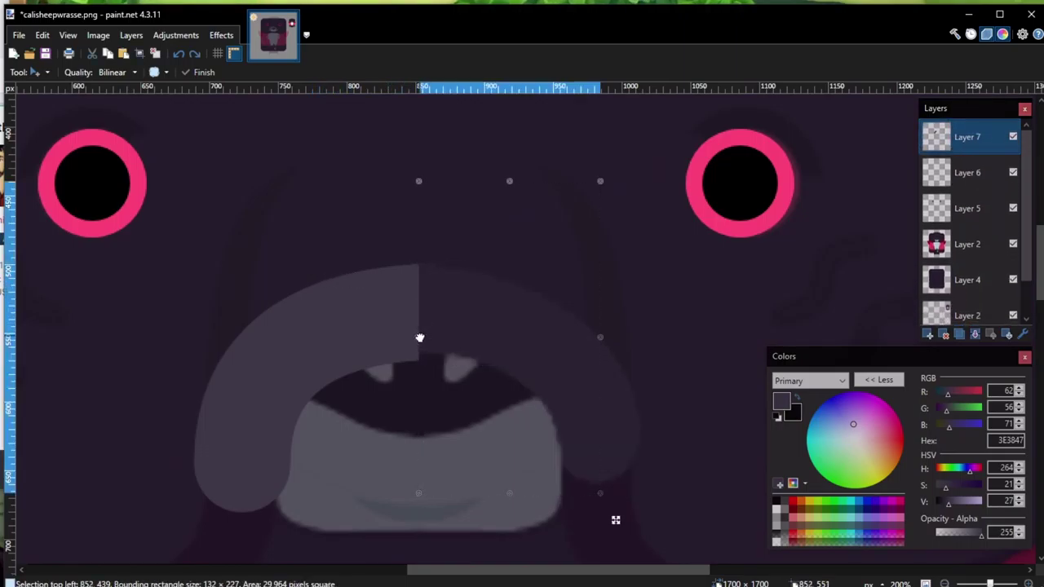
# Step: Deselect, duplicate the half lip's layer, flip the copy horizontally and merge it down into one complete upper lip
pyautogui.hotkey('ctrl', 'd')
pyautogui.hotkey('ctrl', 'shift', 'd')
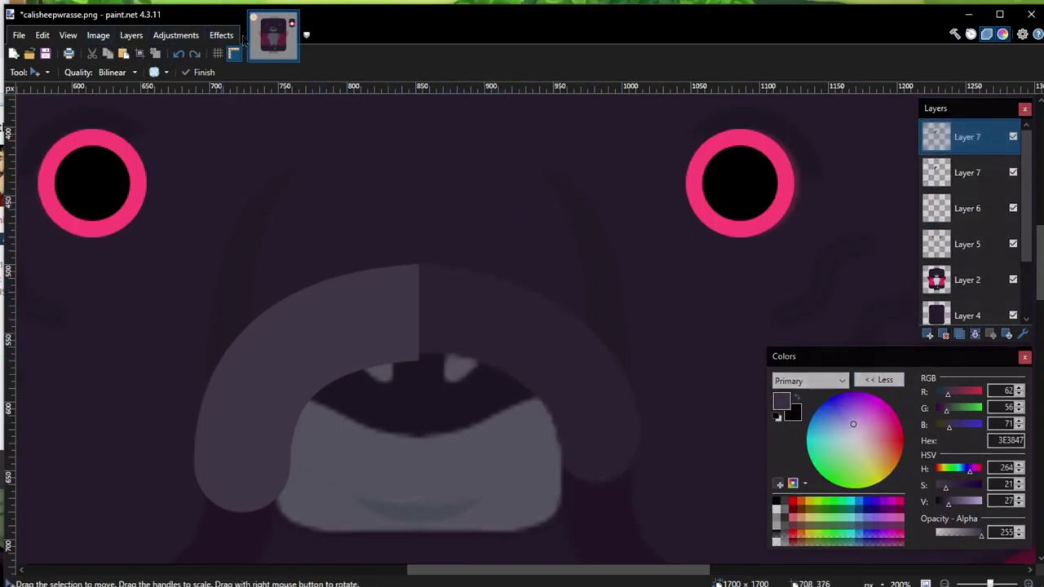
pyautogui.click(221, 35)
pyautogui.click(236, 270)
pyautogui.scroll(-4, 277, 285)
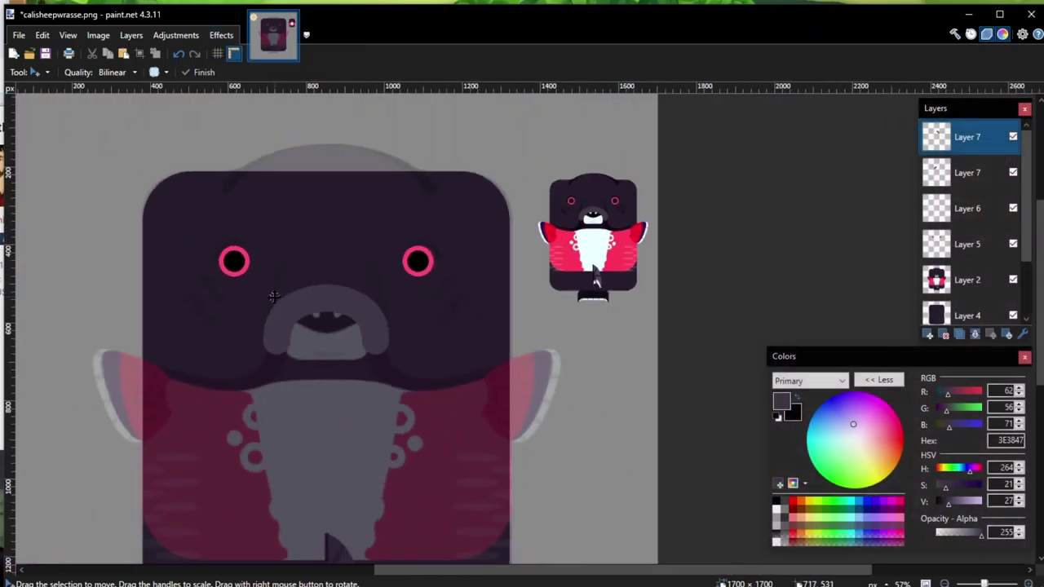
pyautogui.scroll(-2, 199, 298)
pyautogui.scroll(4, 178, 298)
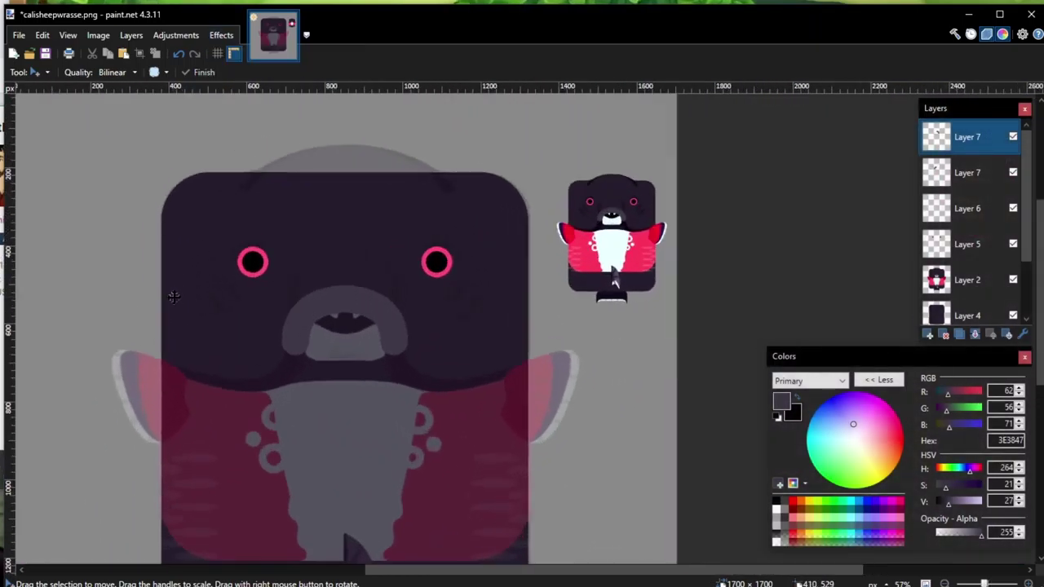
pyautogui.click(974, 334)
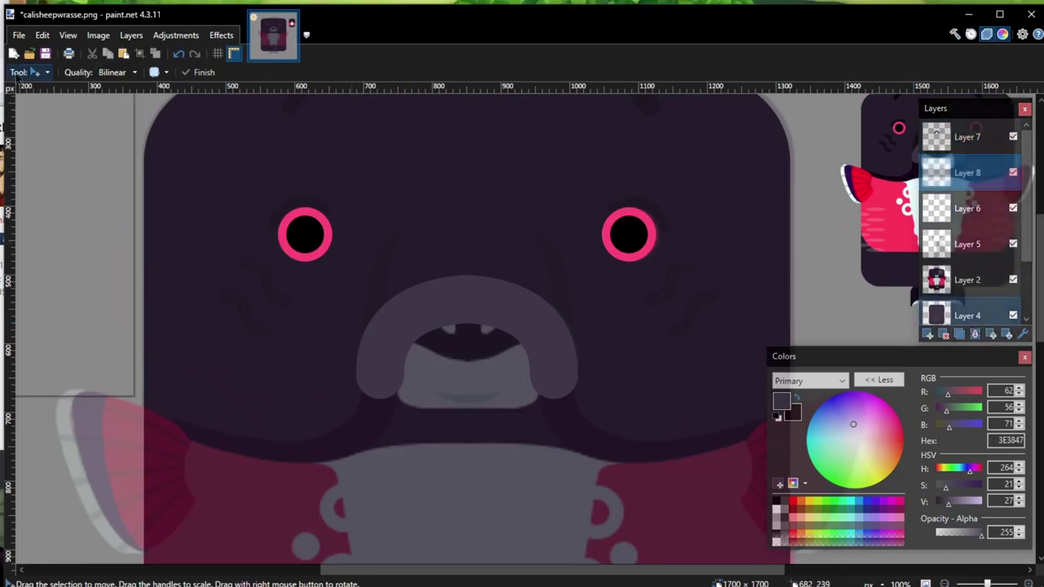
# Step: Paint the mouth opening black on Layer 8 beneath the lip with a 70 px Paintbrush, undoing the wrong stroke
pyautogui.click(38, 72)
pyautogui.click(49, 255)
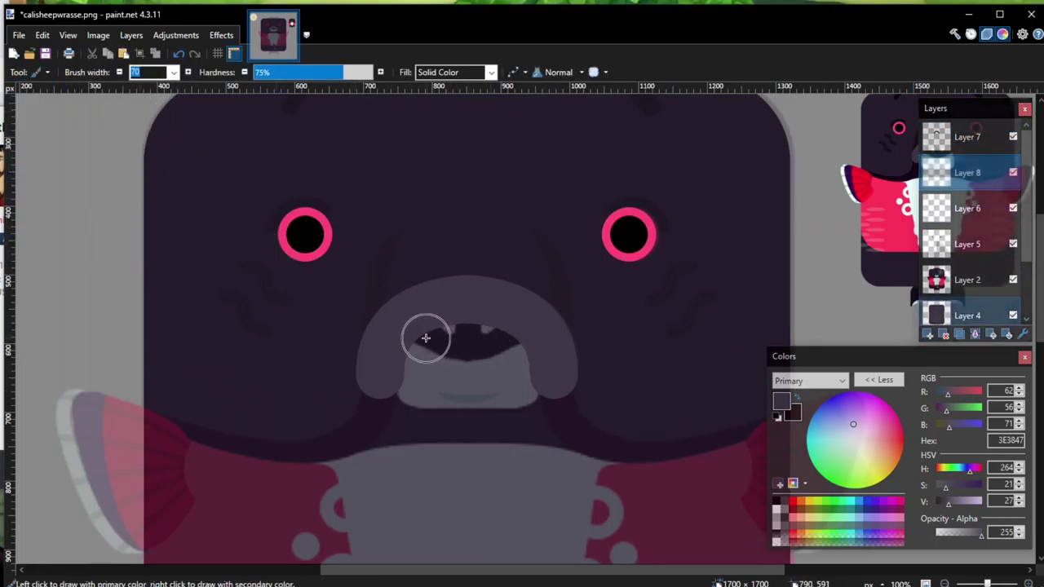
pyautogui.moveTo(422, 338)
pyautogui.mouseDown()
pyautogui.moveTo(466, 358)
pyautogui.moveTo(481, 334)
pyautogui.moveTo(471, 347)
pyautogui.moveTo(422, 345)
pyautogui.moveTo(499, 349)
pyautogui.moveTo(485, 323)
pyautogui.moveTo(426, 345)
pyautogui.moveTo(506, 341)
pyautogui.moveTo(429, 337)
pyautogui.moveTo(489, 363)
pyautogui.mouseUp()
pyautogui.hotkey('ctrl', 'z')
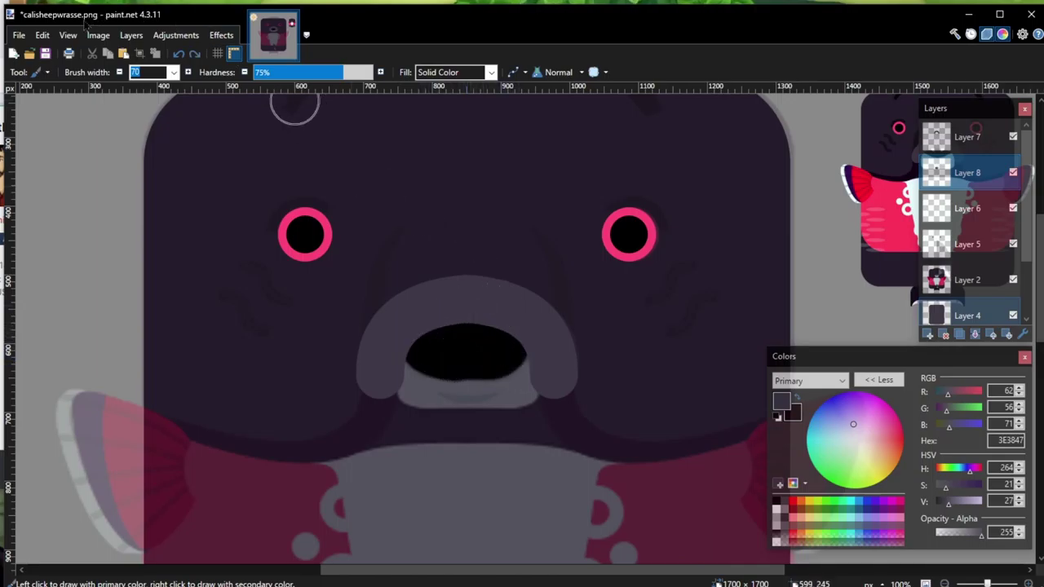
# Step: Sample the pale cyan-white E6FBFA from the lower lip of the small reference fish on its own Layer 2
pyautogui.click(38, 72)
pyautogui.click(46, 301)
pyautogui.scroll(-2, 625, 240)
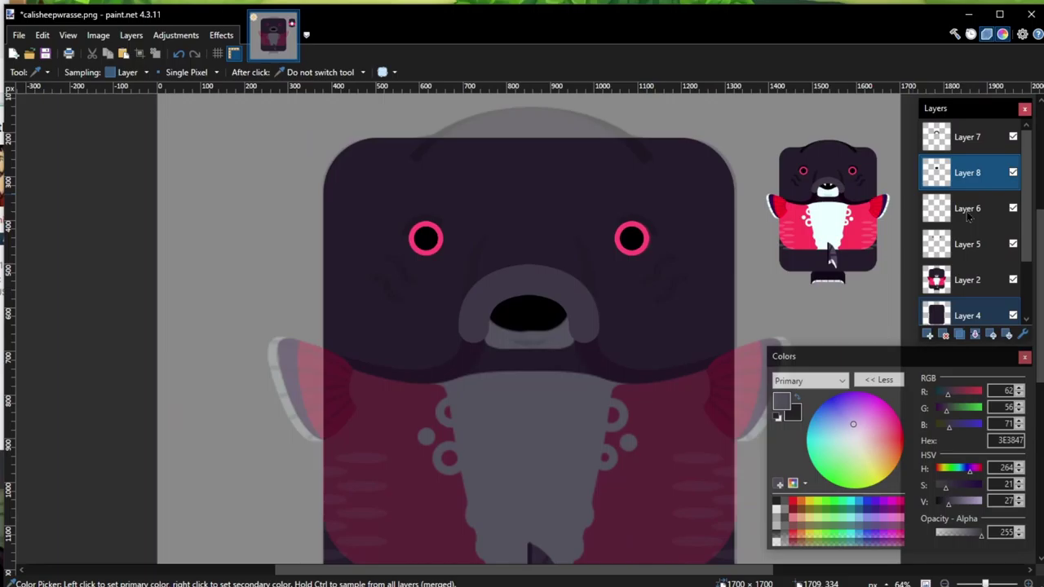
pyautogui.scroll(-2, 986, 255)
pyautogui.click(985, 265)
pyautogui.scroll(6, 885, 170)
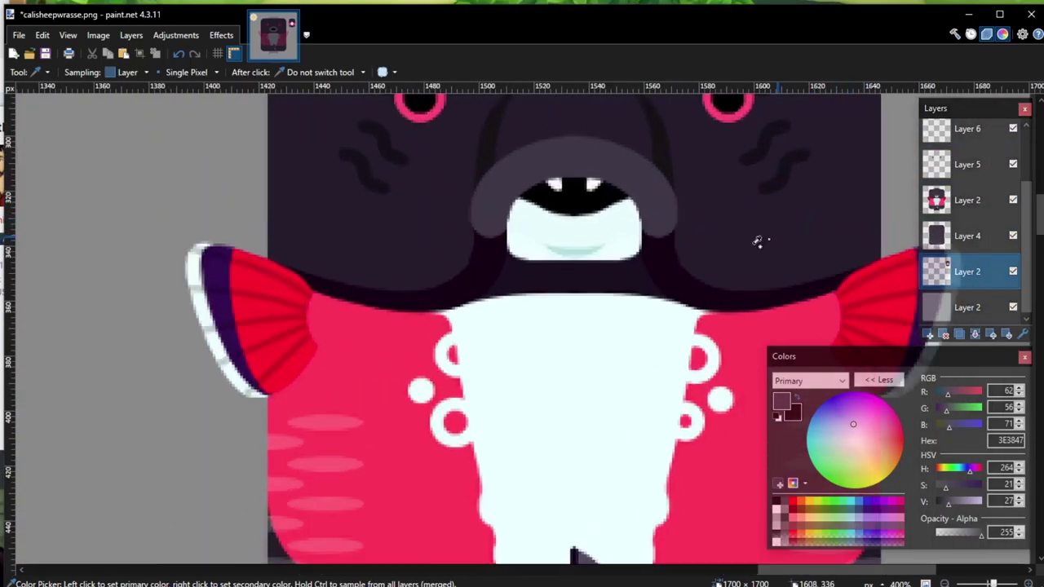
pyautogui.click(622, 222)
# Step: On a new layer above the hidden Layer 8, draw the lower lip's left half as a curved 70 px E6FBFA line
pyautogui.scroll(-8, 618, 226)
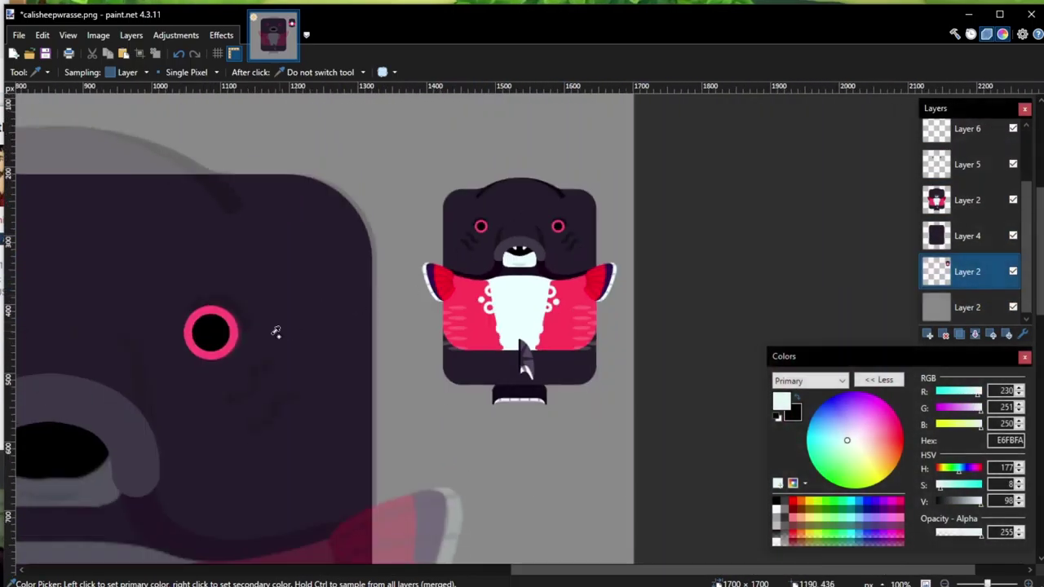
pyautogui.scroll(6, 81, 419)
pyautogui.scroll(2, 989, 211)
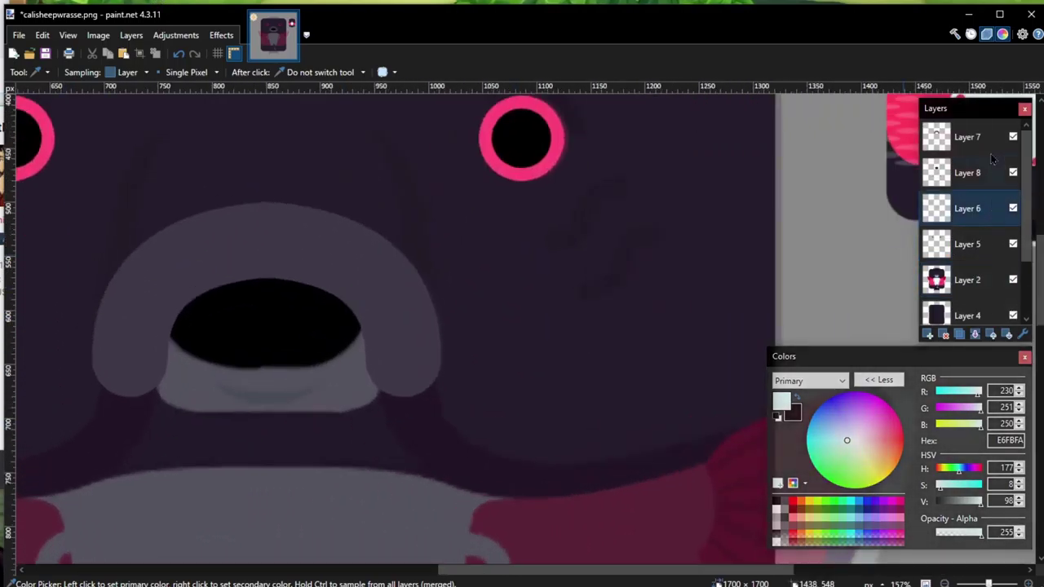
pyautogui.click(988, 142)
pyautogui.click(986, 171)
pyautogui.click(36, 71)
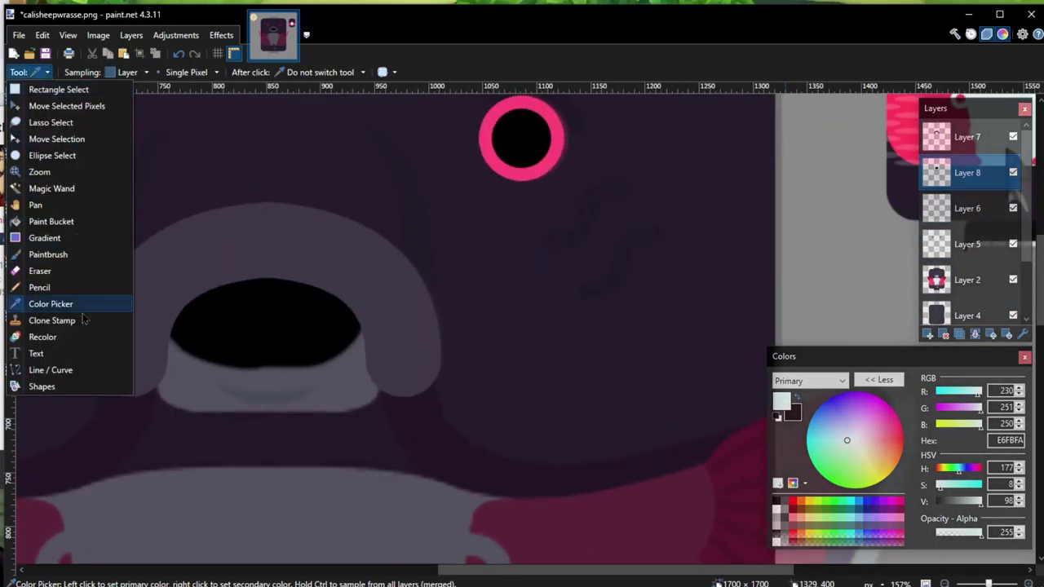
pyautogui.click(82, 369)
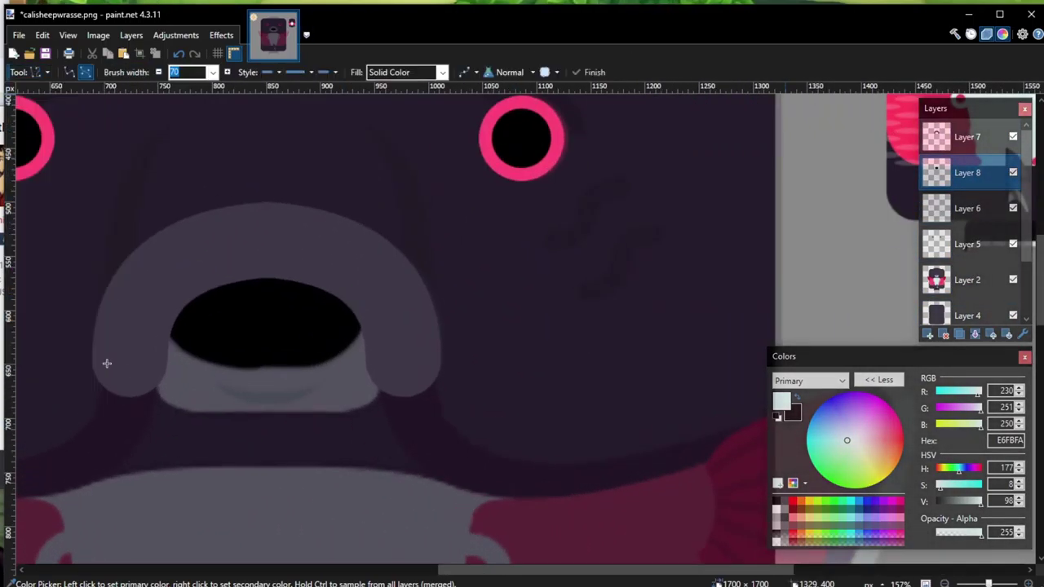
pyautogui.click(927, 335)
pyautogui.moveTo(142, 343); pyautogui.dragTo(295, 379)
pyautogui.moveTo(193, 348); pyautogui.dragTo(295, 375)
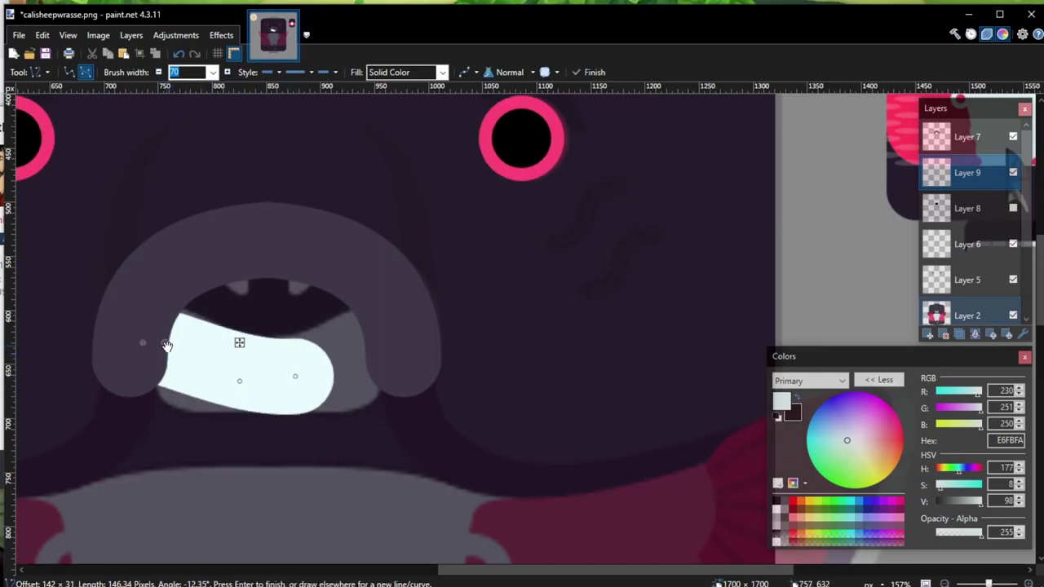
pyautogui.moveTo(166, 345); pyautogui.dragTo(166, 329)
pyautogui.moveTo(238, 385); pyautogui.dragTo(204, 383)
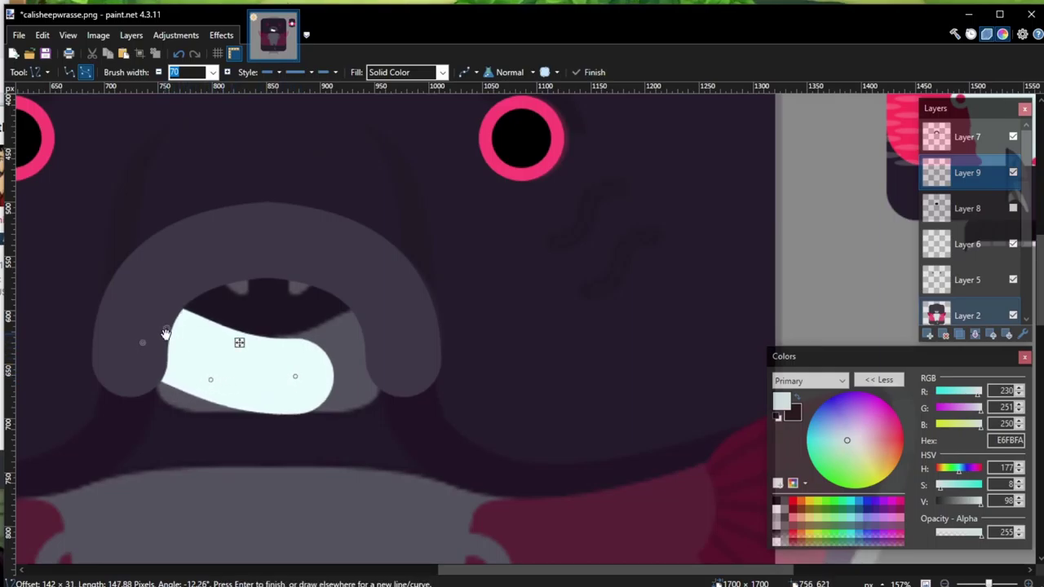
# Step: Mirror the half lower lip with a horizontally flipped duplicate merged down, and show the black mouth's Layer 8 again
pyautogui.click(958, 335)
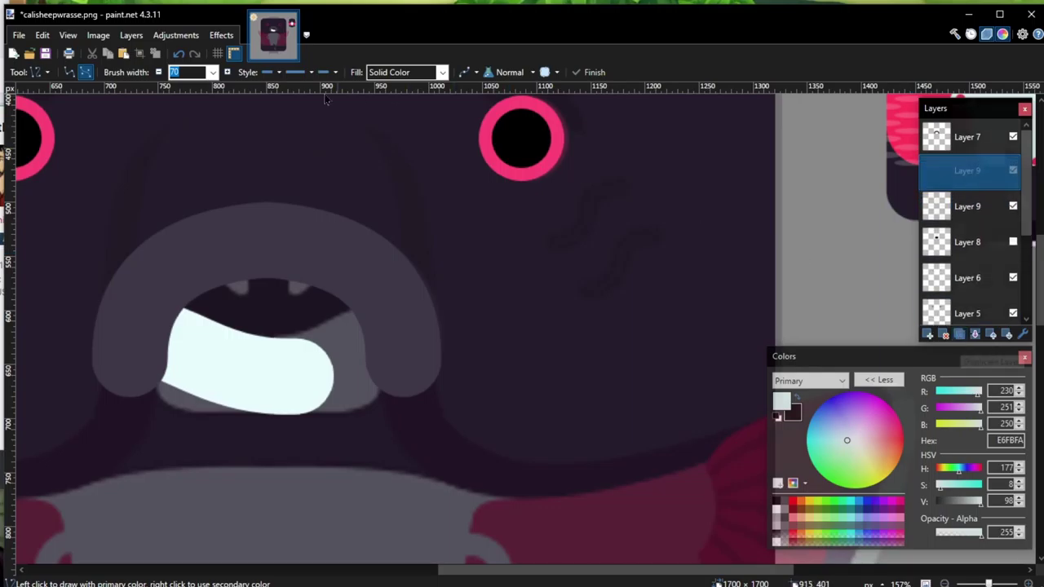
pyautogui.click(221, 35)
pyautogui.click(256, 270)
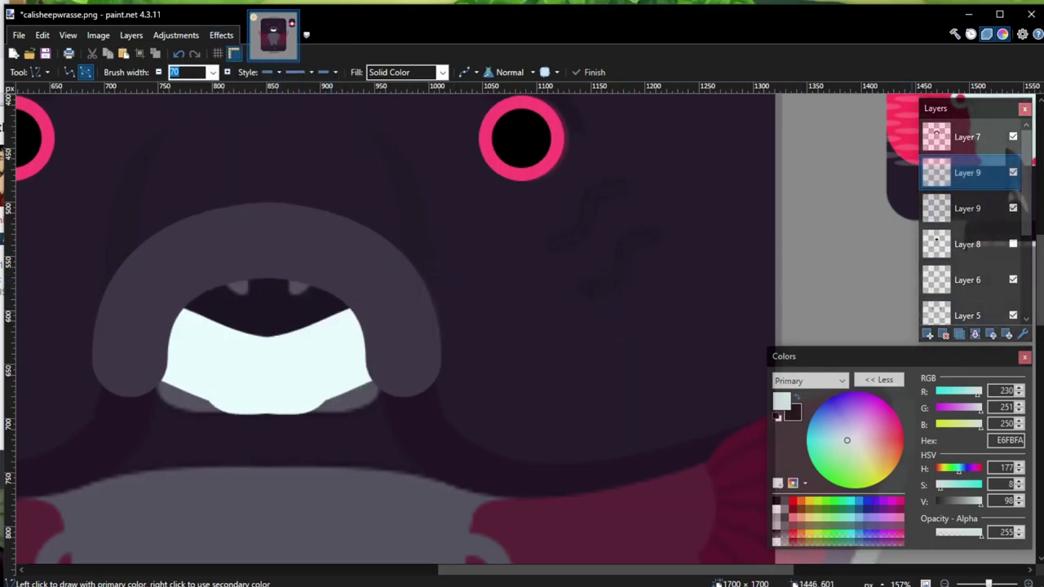
pyautogui.click(974, 334)
pyautogui.click(1012, 208)
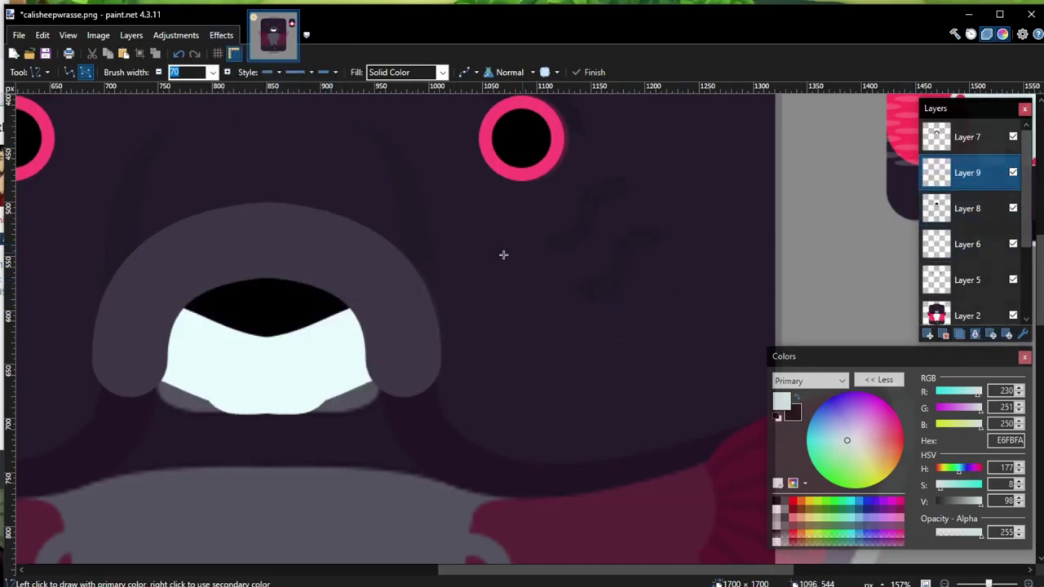
pyautogui.click(1013, 173)
pyautogui.click(1013, 173)
pyautogui.scroll(-3, 645, 261)
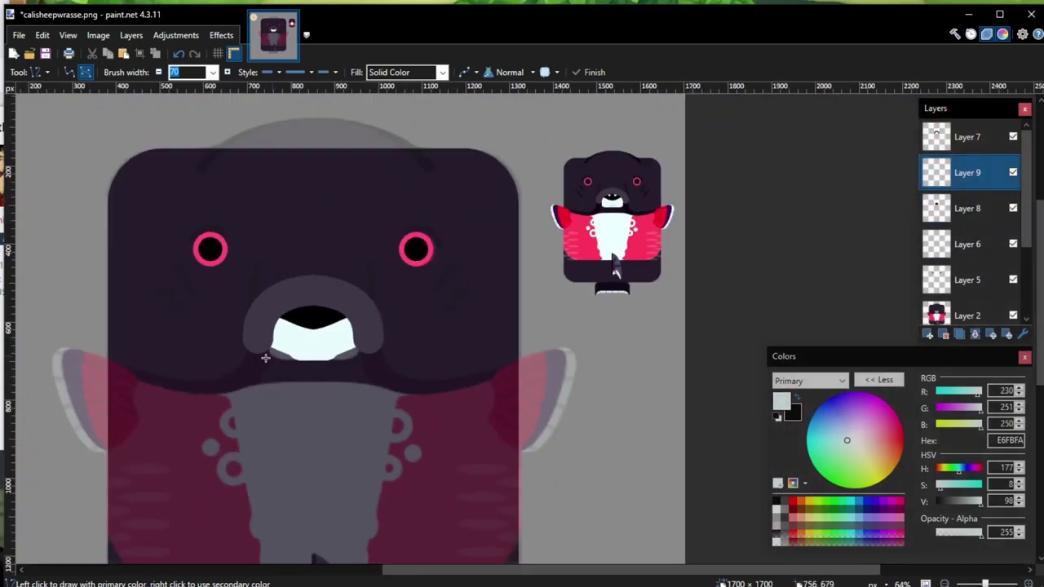
# Step: Draw an F9F9F9 tooth with the Dome shape on a new layer, left of centre beneath the upper lip
pyautogui.scroll(1, 307, 317)
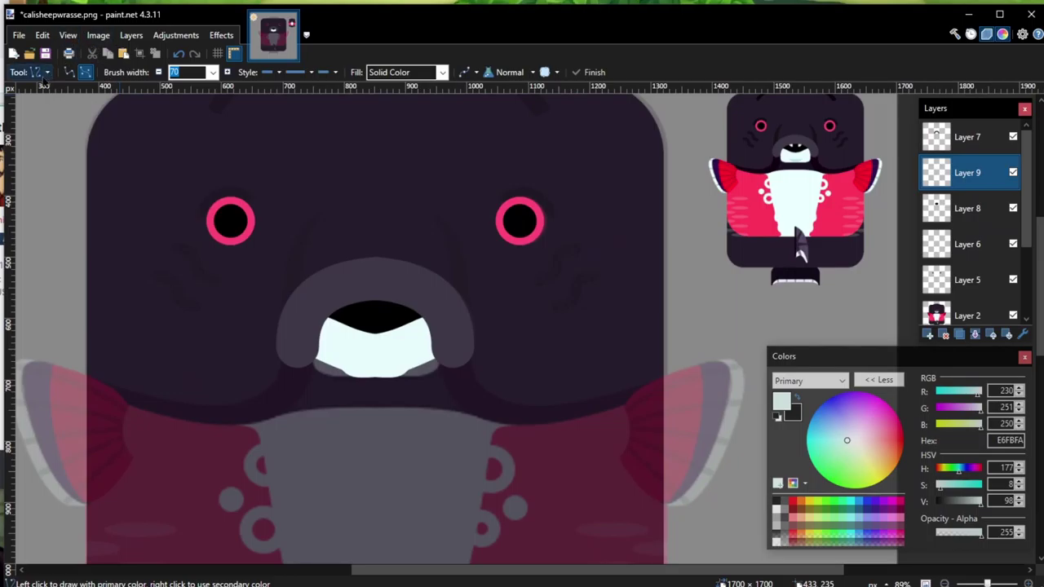
pyautogui.click(45, 74)
pyautogui.click(41, 389)
pyautogui.click(110, 71)
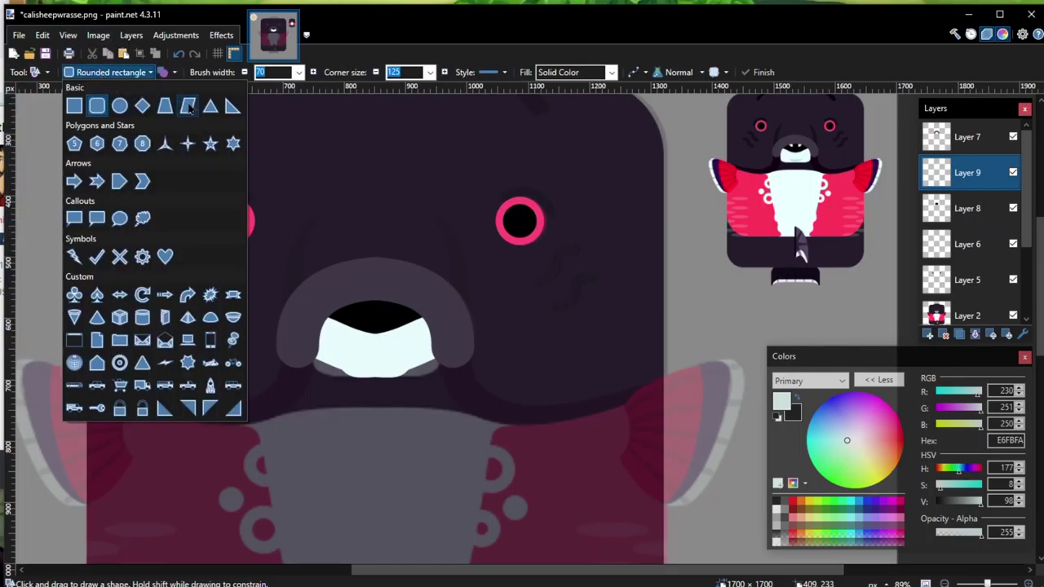
pyautogui.click(210, 317)
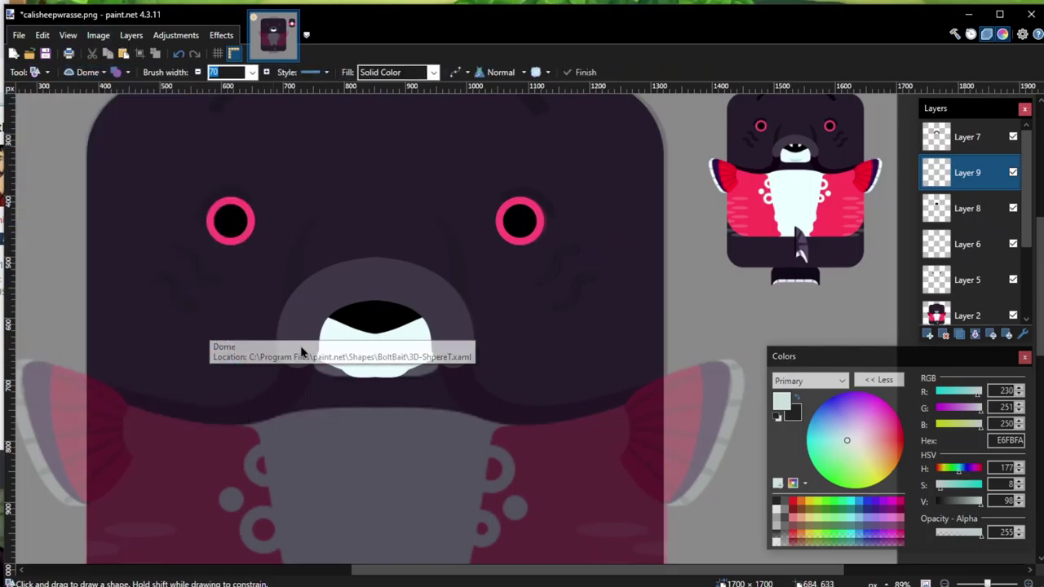
pyautogui.scroll(3, 509, 333)
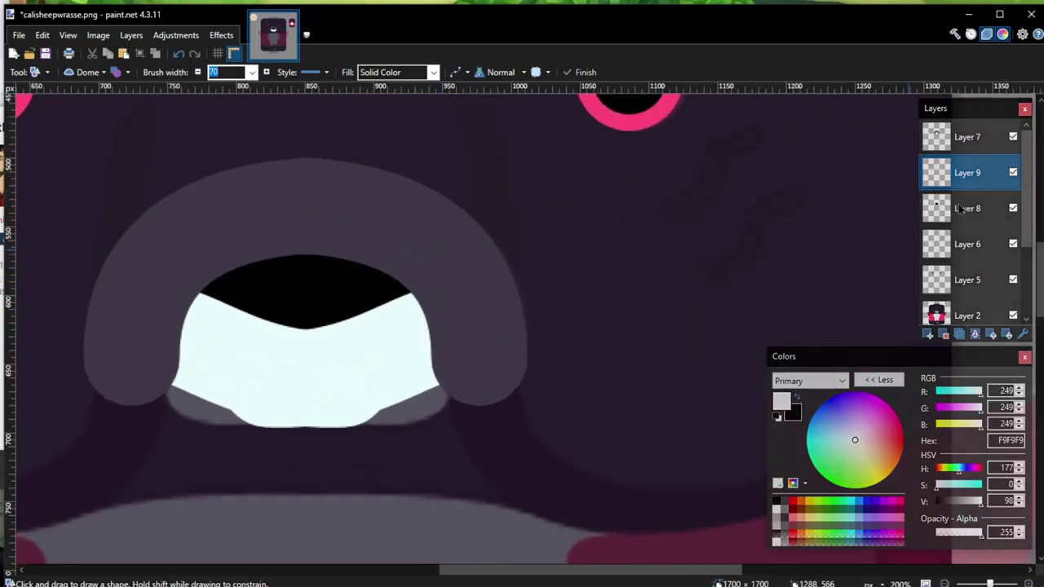
pyautogui.click(929, 335)
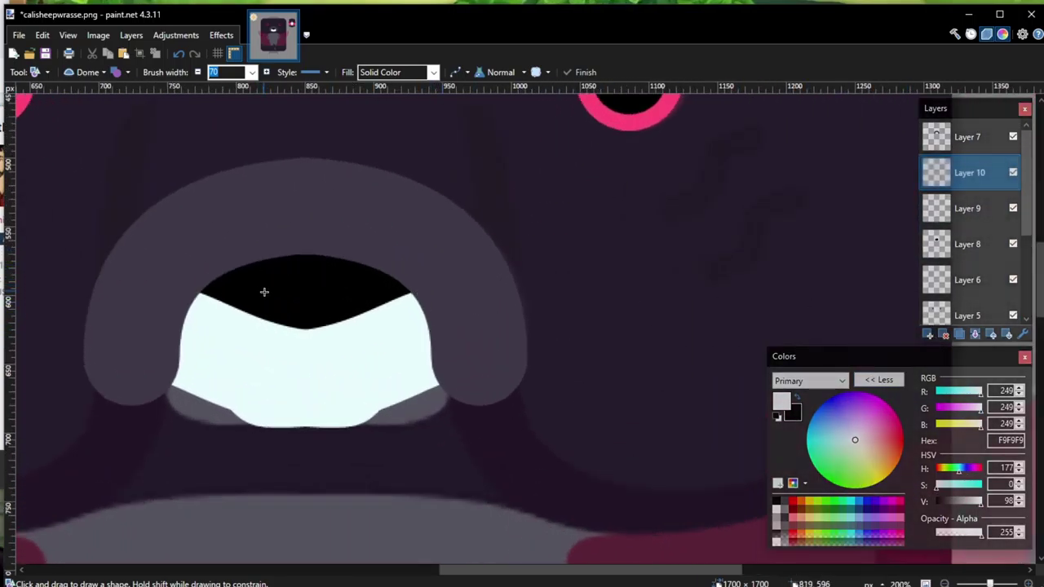
pyautogui.moveTo(263, 292); pyautogui.dragTo(238, 220)
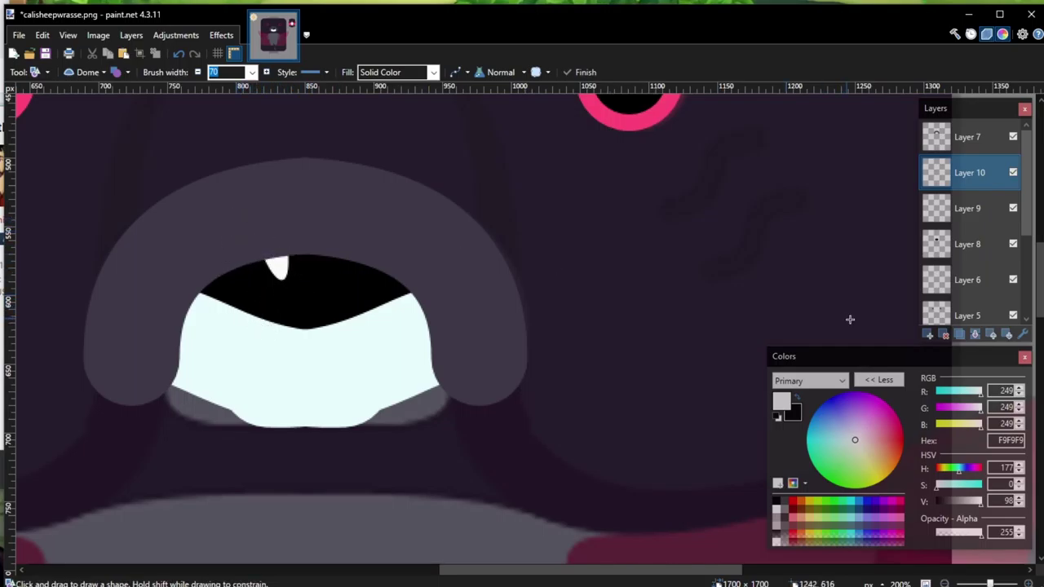
# Step: Duplicate the tooth's layer, flip the copy horizontally and merge it down to form a symmetrical pair of teeth
pyautogui.click(958, 334)
pyautogui.click(221, 36)
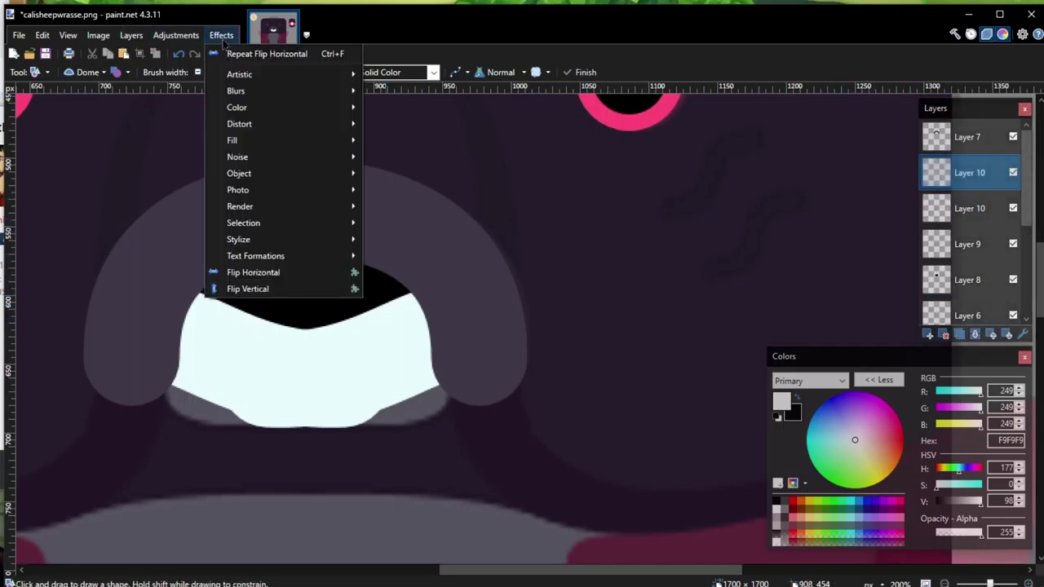
pyautogui.click(253, 272)
pyautogui.click(974, 334)
pyautogui.scroll(-1, 377, 317)
pyautogui.scroll(-4, 204, 298)
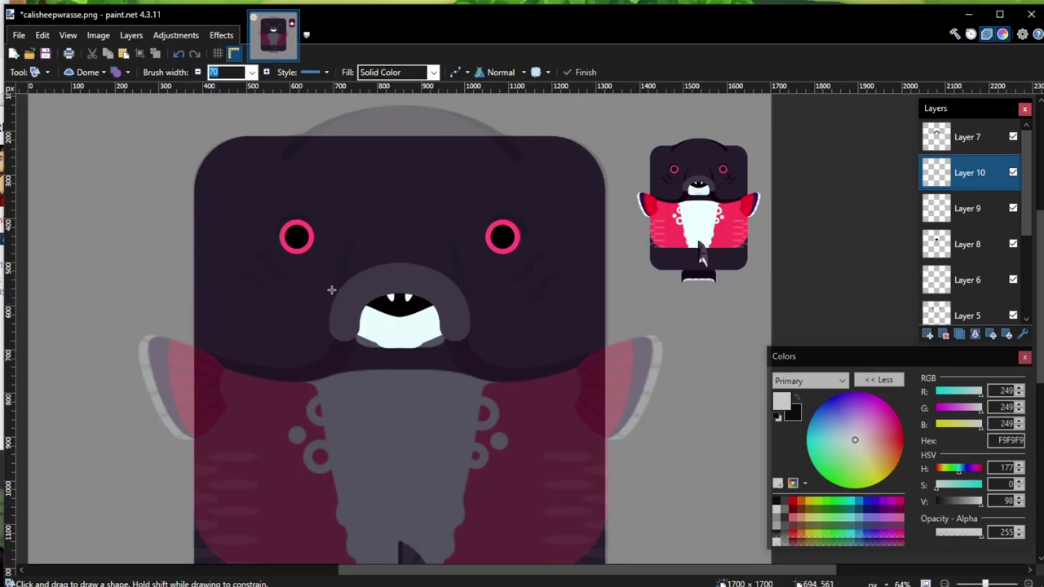
# Step: On the small reference fish's Layer 2, sample the lower lip's E6FBFA as primary and its teal shading as secondary color
pyautogui.click(40, 72)
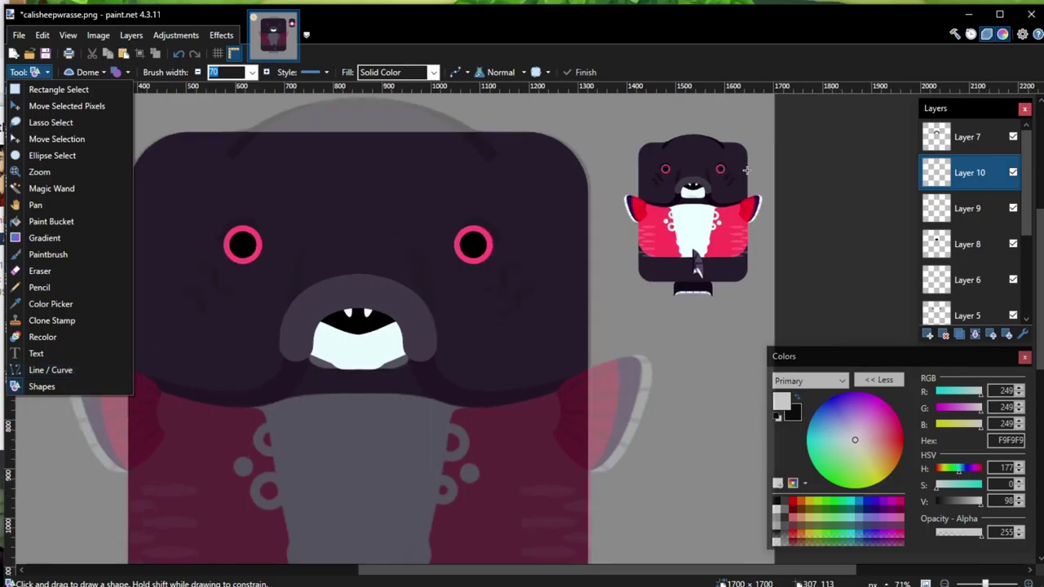
pyautogui.scroll(8, 717, 174)
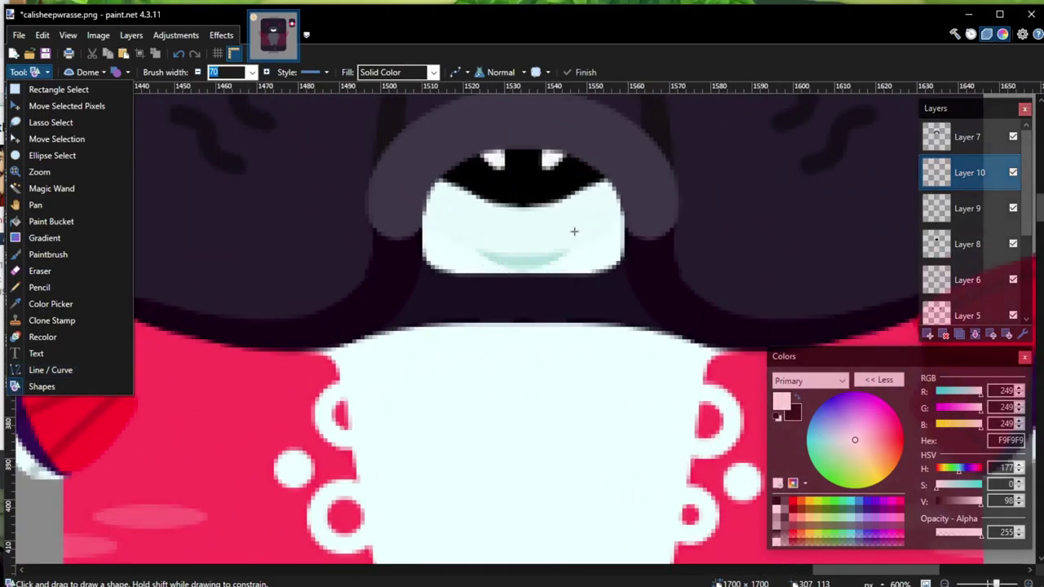
pyautogui.click(50, 303)
pyautogui.scroll(-4, 982, 261)
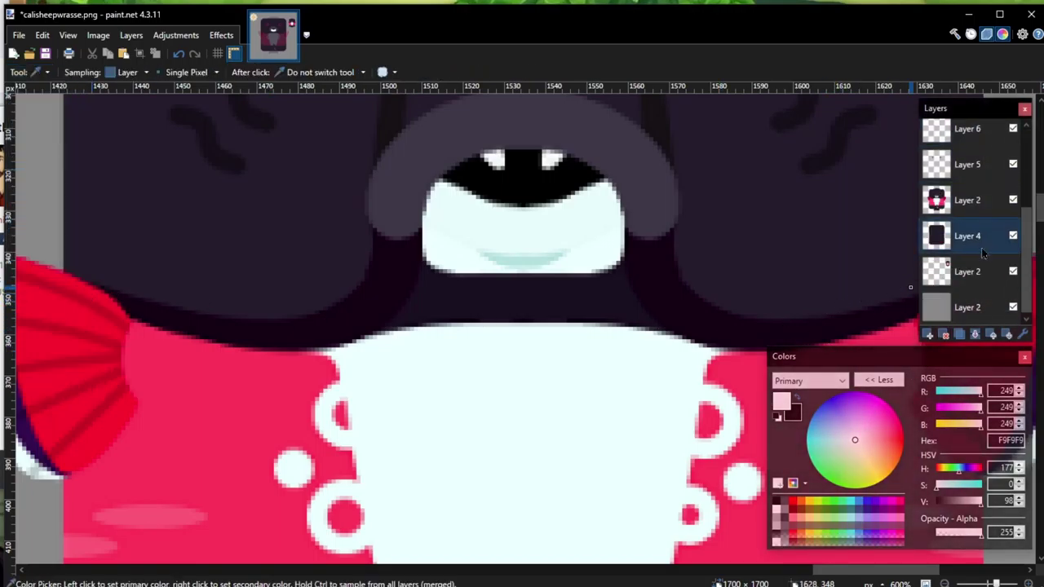
pyautogui.click(975, 271)
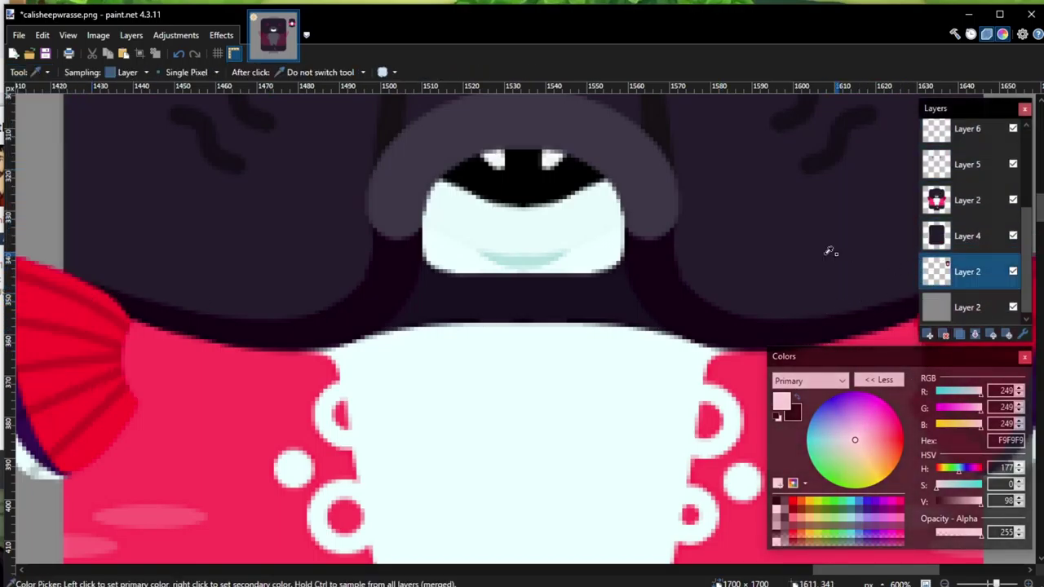
pyautogui.rightClick(524, 258)
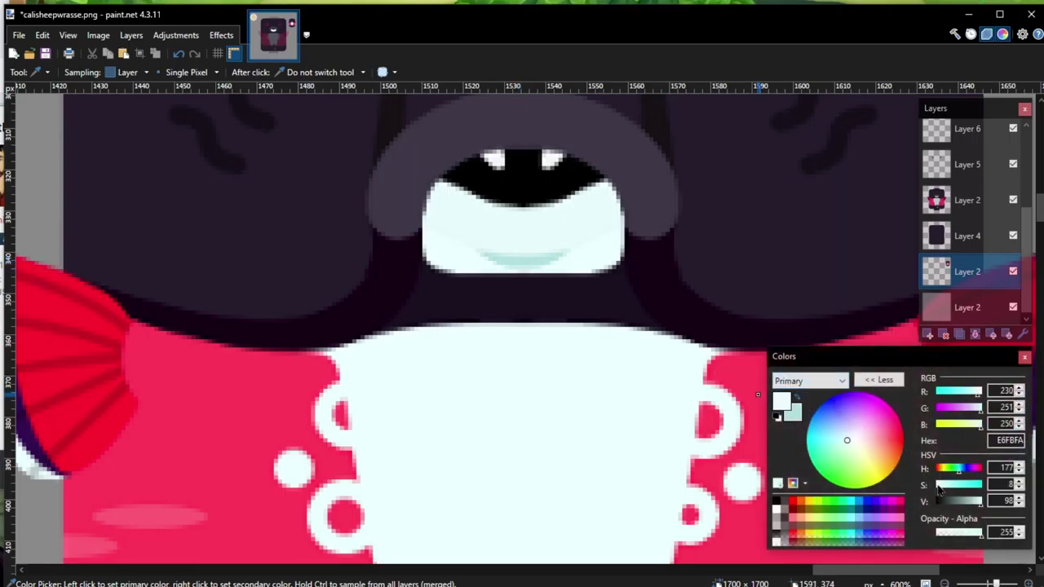
# Step: Switch to the Line / Curve tool and add a new layer directly below the upper lip's Layer 7
pyautogui.scroll(-10, 635, 373)
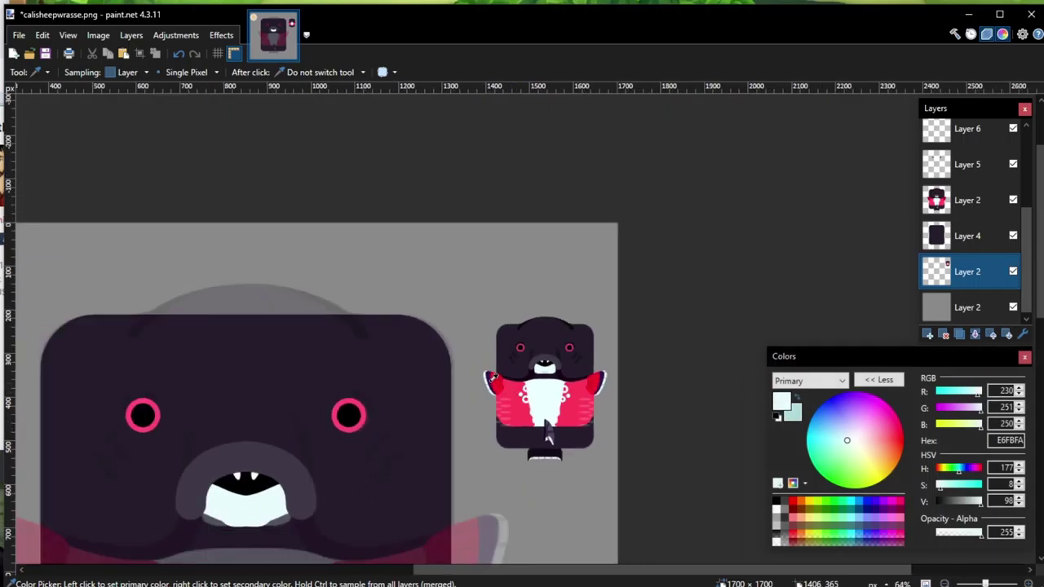
pyautogui.scroll(7, 127, 253)
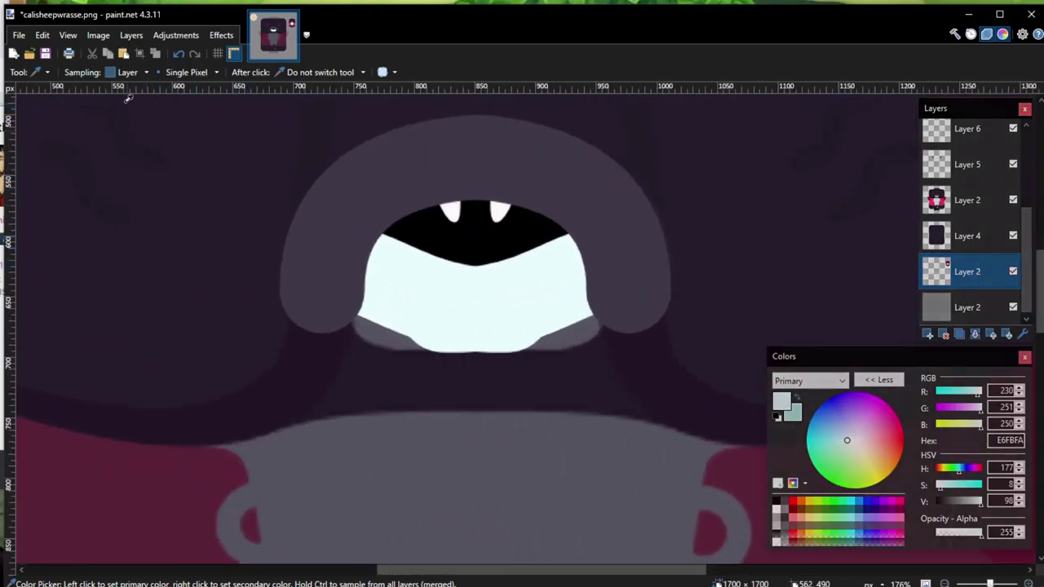
pyautogui.click(47, 72)
pyautogui.click(77, 374)
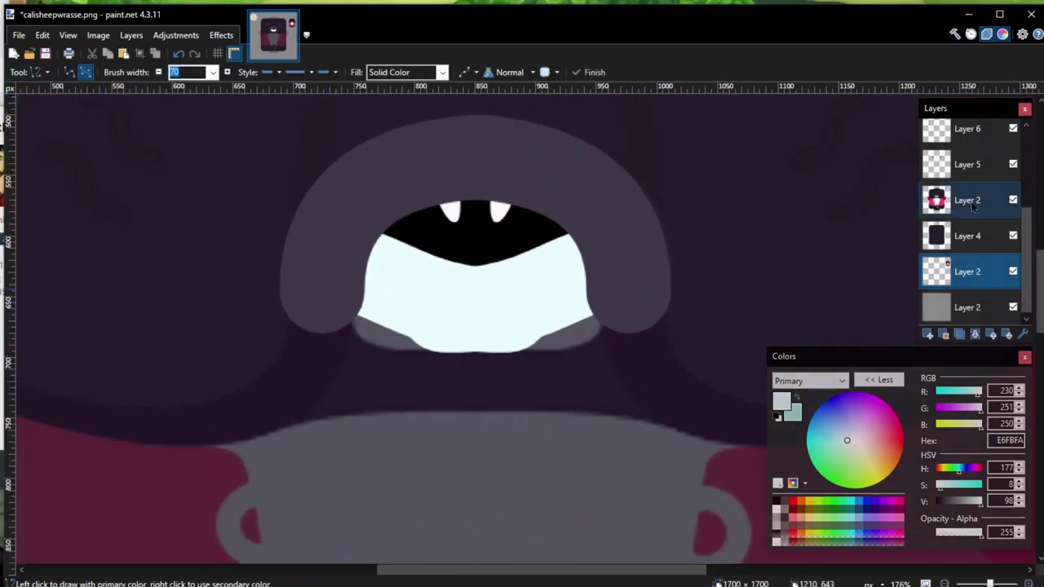
pyautogui.scroll(3, 970, 178)
pyautogui.click(967, 137)
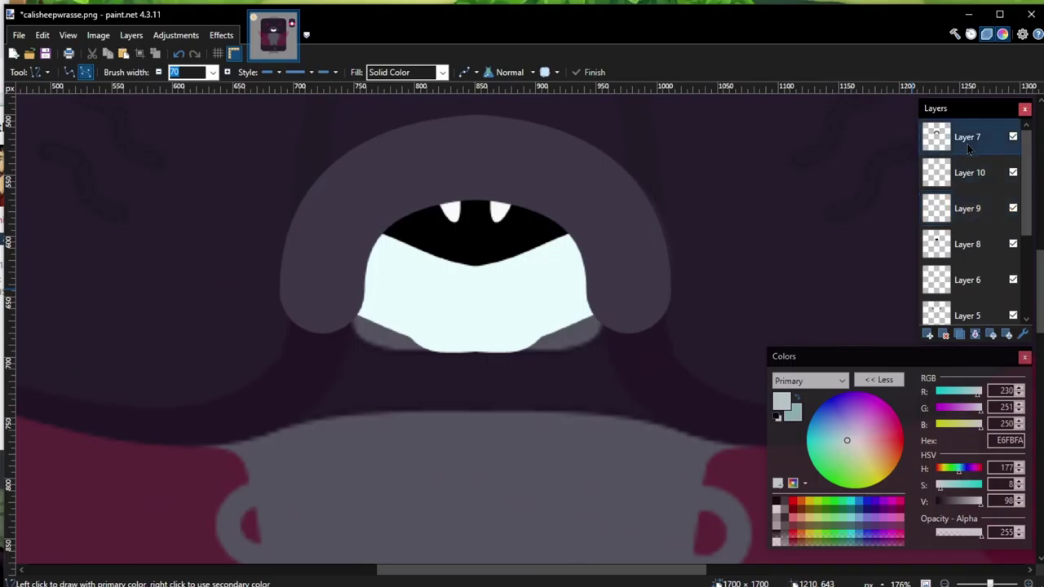
pyautogui.click(930, 335)
pyautogui.click(1006, 334)
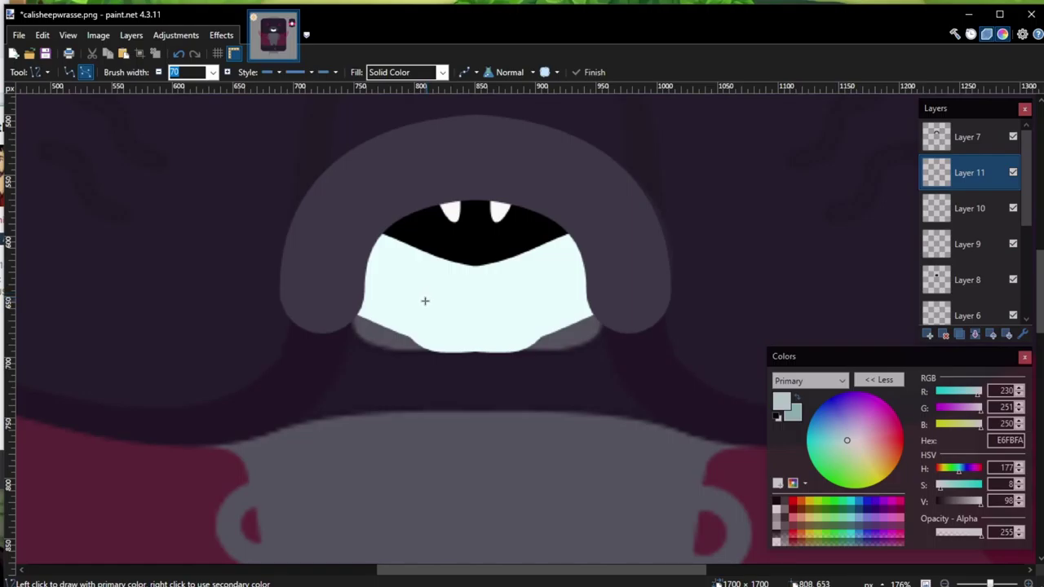
# Step: Draw a 35 px teal curve on the lower lip and cover its upper part with an E6FBFA curve, leaving a thin crescent
pyautogui.moveTo(406, 293)
pyautogui.mouseDown()
pyautogui.moveTo(459, 315)
pyautogui.moveTo(478, 308)
pyautogui.mouseUp()
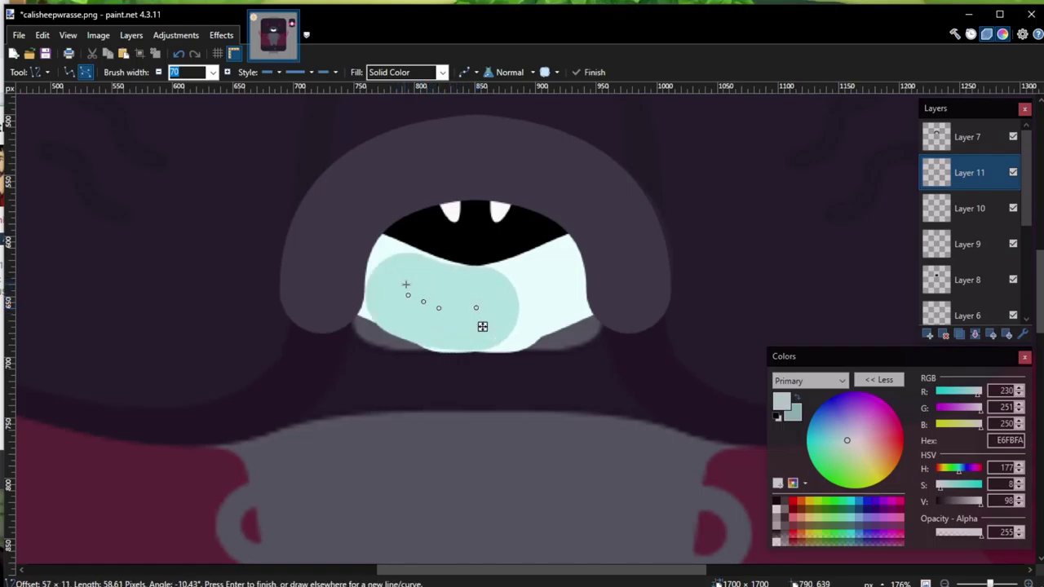
pyautogui.click(212, 72)
pyautogui.scroll(1, 188, 163)
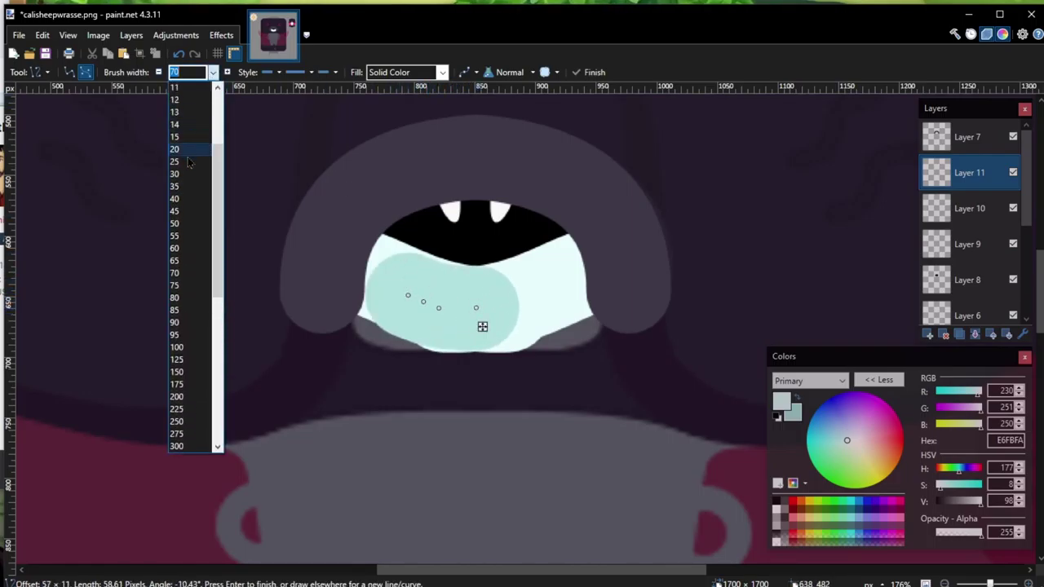
pyautogui.click(188, 187)
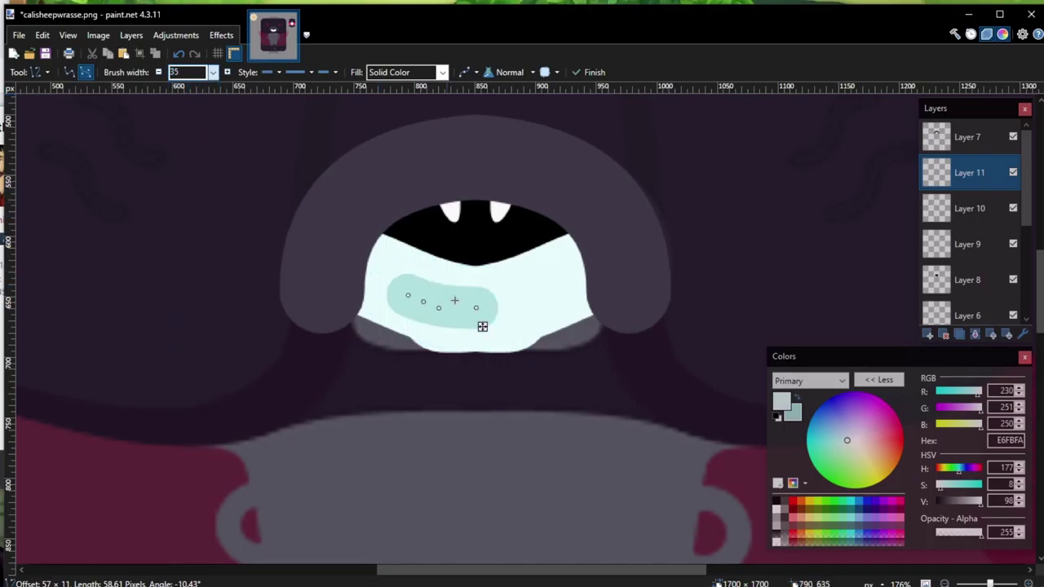
pyautogui.moveTo(482, 326); pyautogui.dragTo(490, 327)
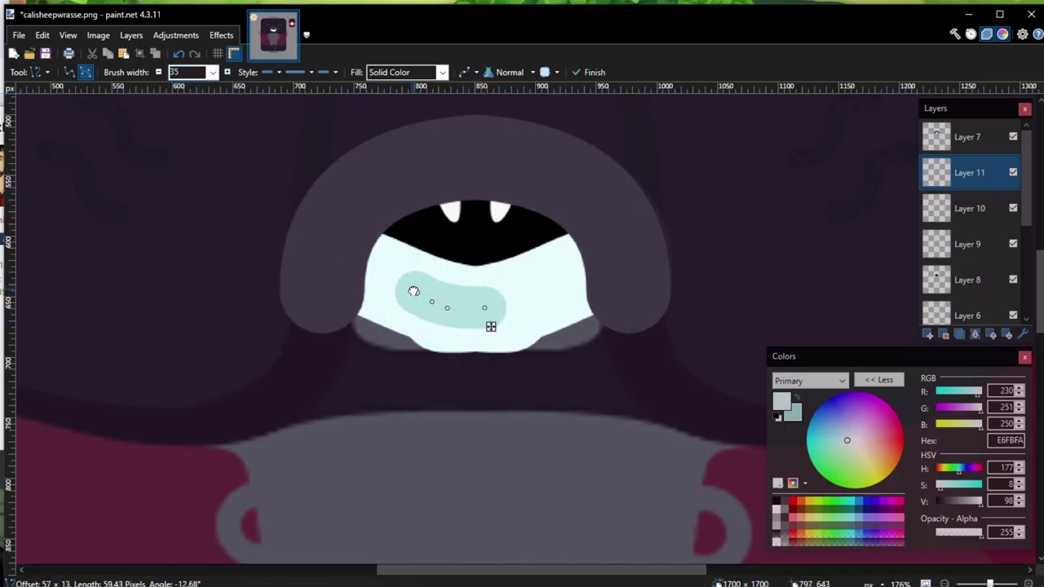
pyautogui.press('Return')
pyautogui.moveTo(399, 283)
pyautogui.mouseDown()
pyautogui.moveTo(487, 322)
pyautogui.moveTo(453, 304)
pyautogui.mouseUp()
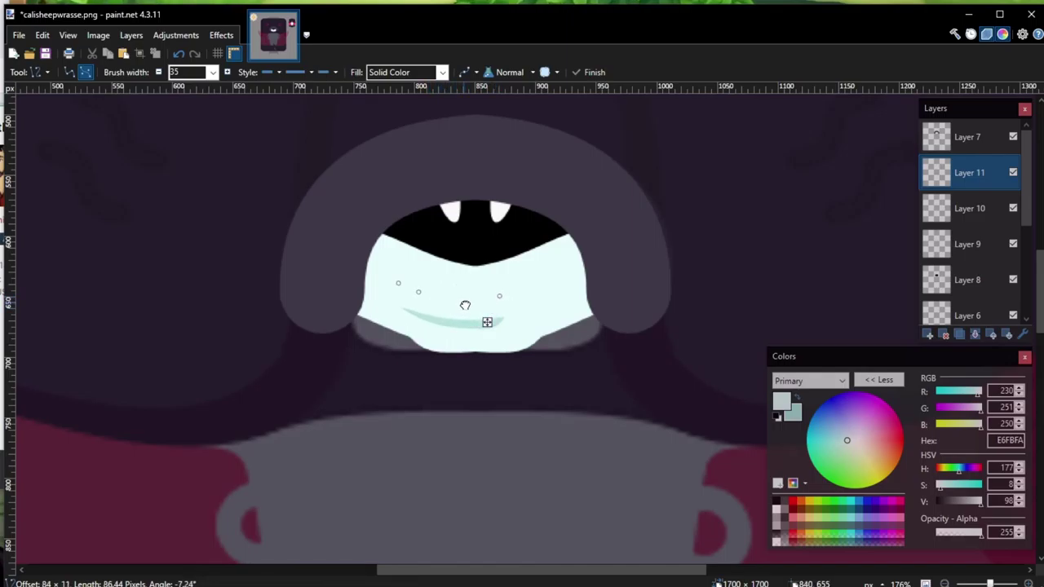
pyautogui.moveTo(398, 282); pyautogui.dragTo(466, 305)
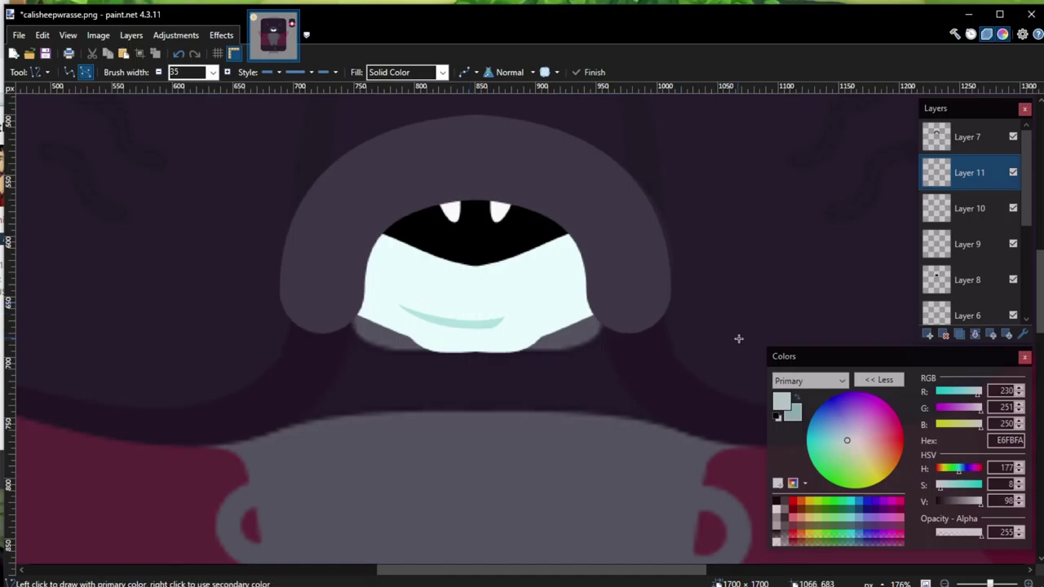
# Step: Duplicate the lower lip's shading layer, Layer 11, flip the copy horizontally and merge it down into a symmetrical crescent
pyautogui.click(959, 334)
pyautogui.click(221, 35)
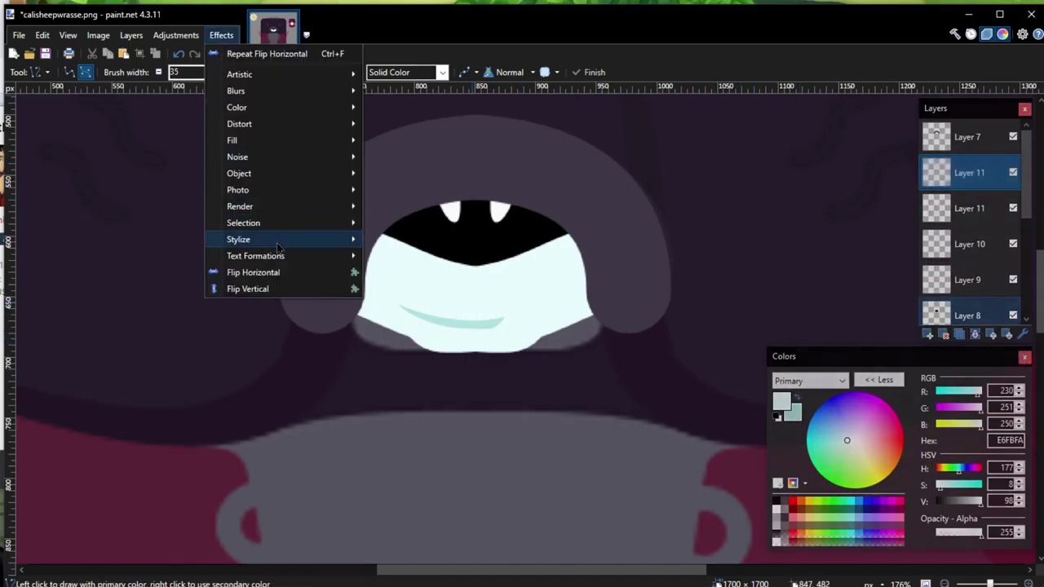
pyautogui.press('Escape')
pyautogui.scroll(-3, 350, 284)
pyautogui.scroll(-3, 350, 284)
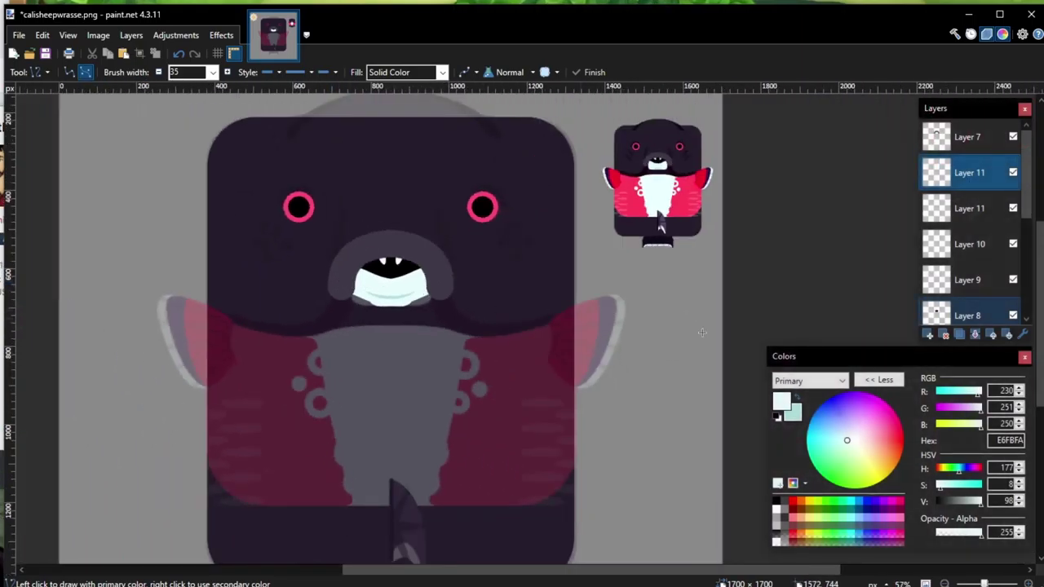
pyautogui.click(976, 335)
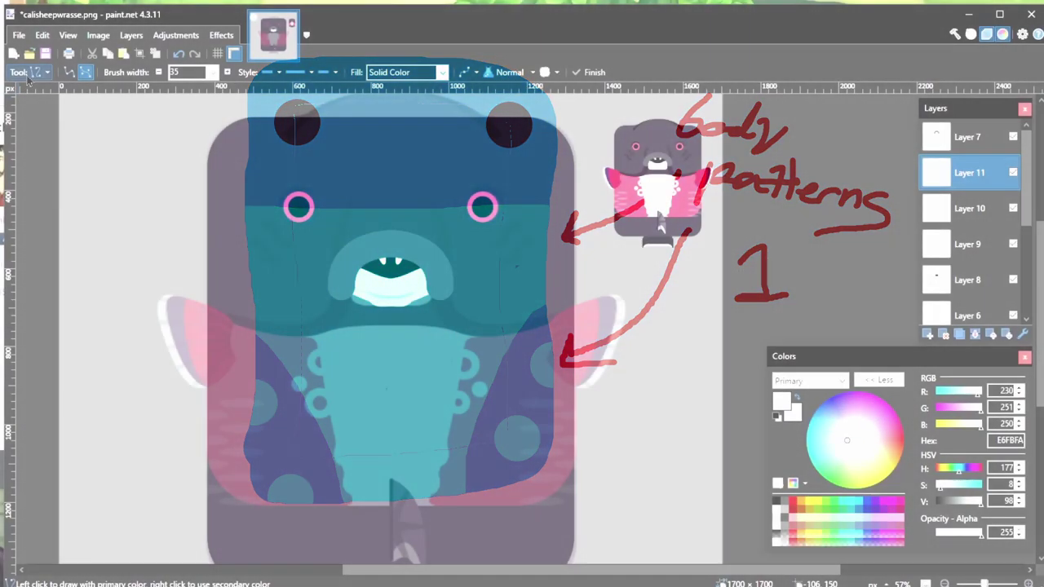
# Step: Sample the small reference fish's pink-red body color FF375A from its Layer 2 as the primary color
pyautogui.click(39, 72)
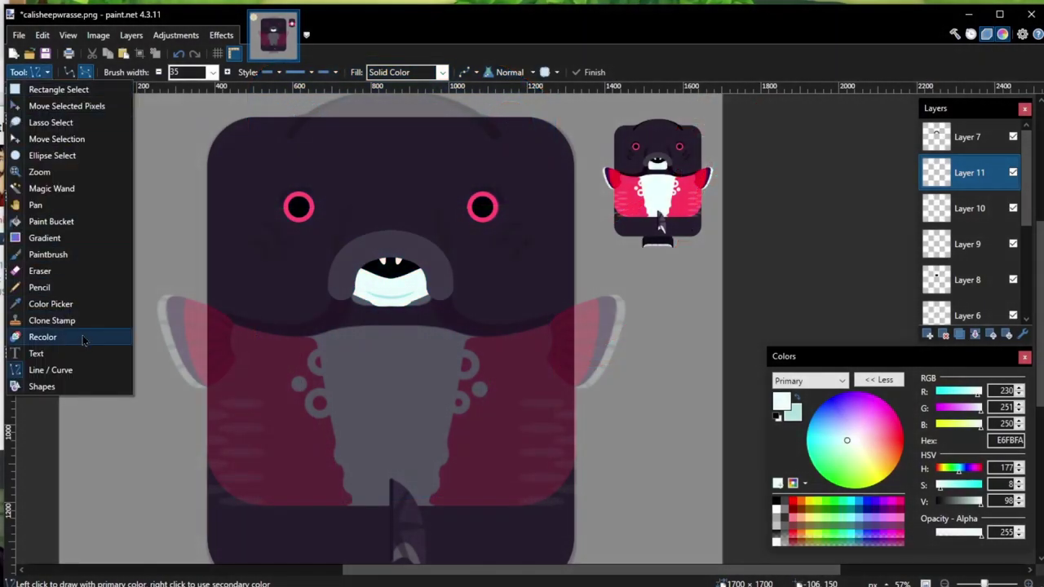
pyautogui.click(89, 311)
pyautogui.scroll(-5, 966, 228)
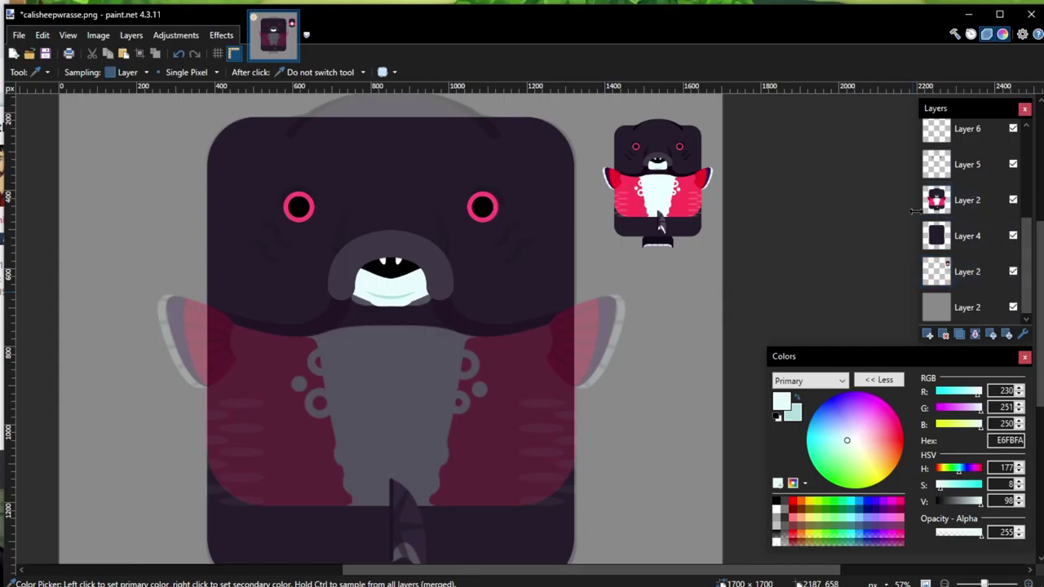
pyautogui.click(963, 208)
pyautogui.click(681, 200)
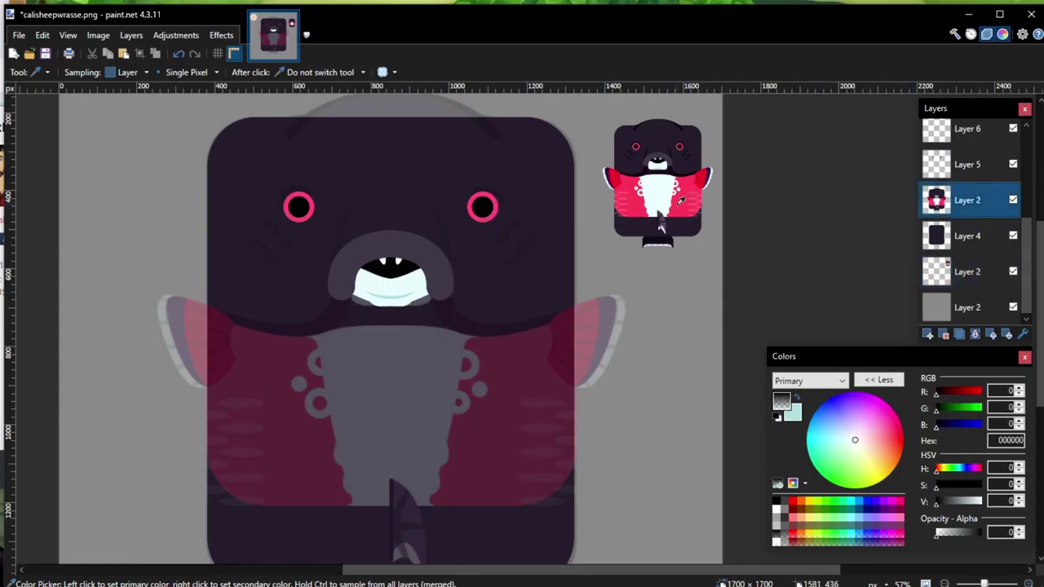
pyautogui.scroll(4, 900, 202)
pyautogui.click(966, 272)
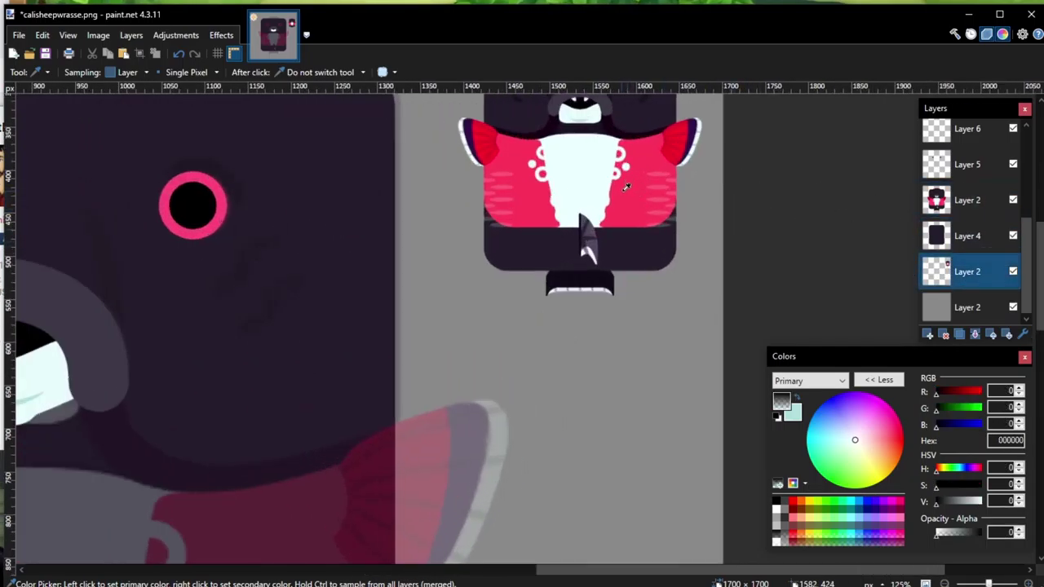
pyautogui.click(626, 187)
pyautogui.scroll(-6, 625, 191)
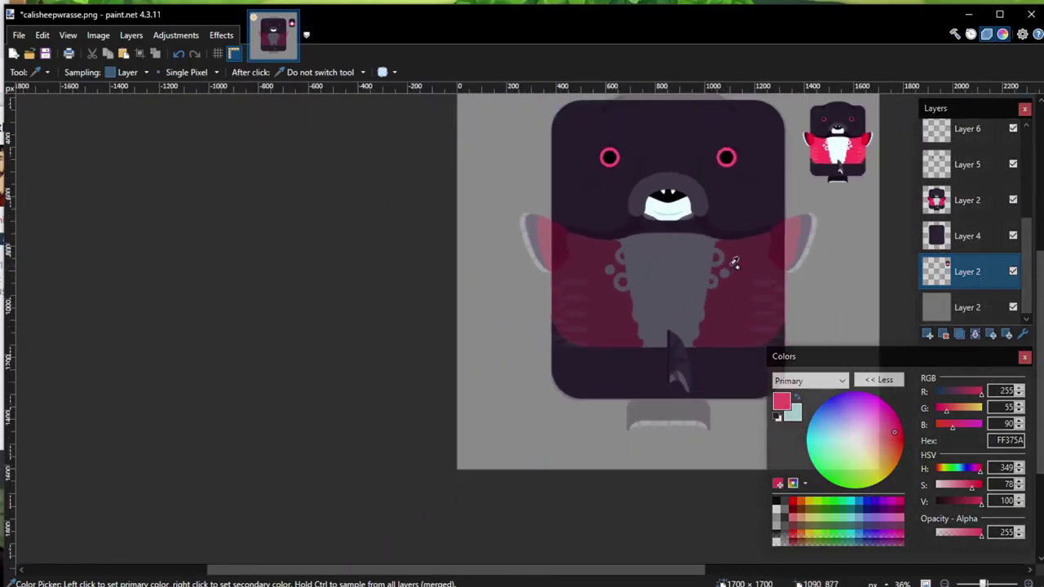
# Step: Switch to the Shapes tool with a rounded rectangle and add a new layer directly above the faded large fish's Layer 2
pyautogui.scroll(1, 848, 229)
pyautogui.click(36, 72)
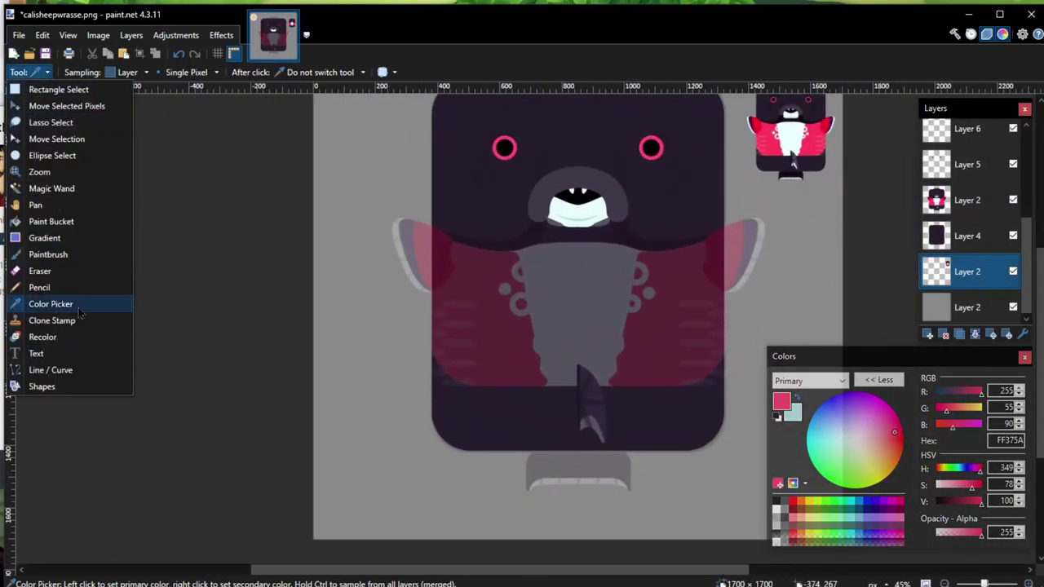
pyautogui.click(42, 387)
pyautogui.click(86, 73)
pyautogui.click(98, 108)
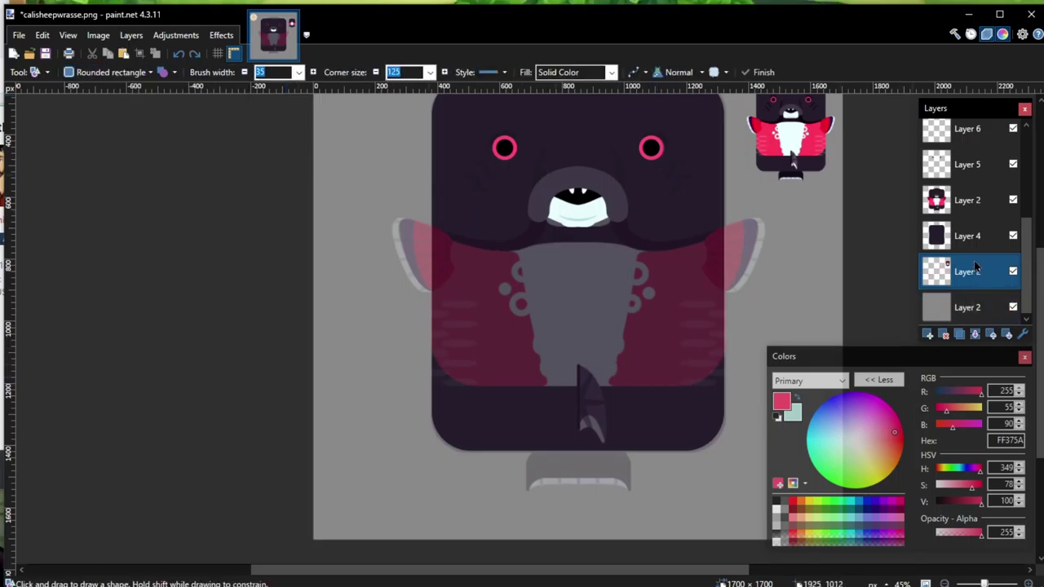
pyautogui.scroll(3, 977, 256)
pyautogui.scroll(-3, 968, 151)
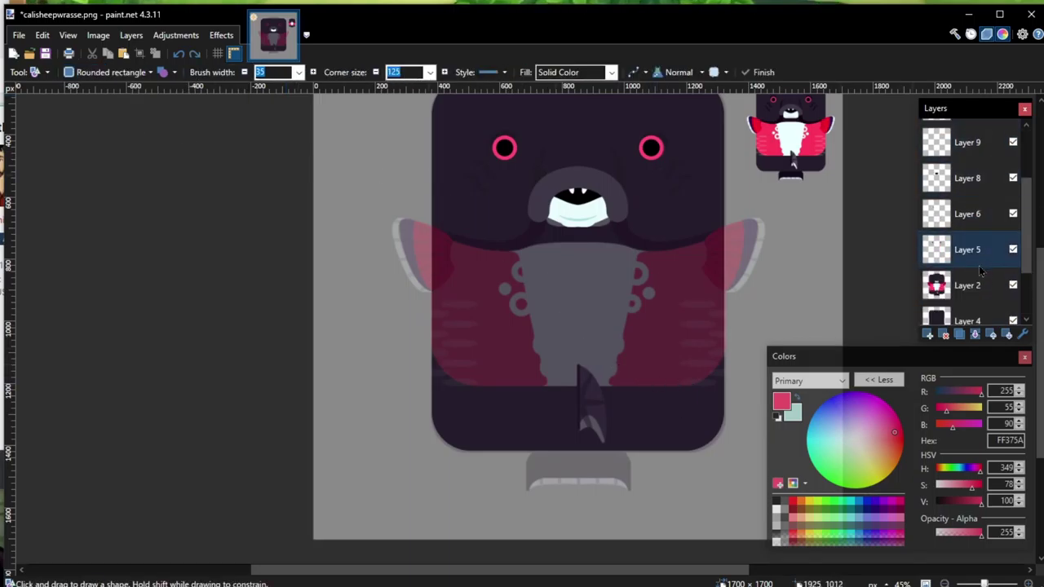
pyautogui.click(928, 335)
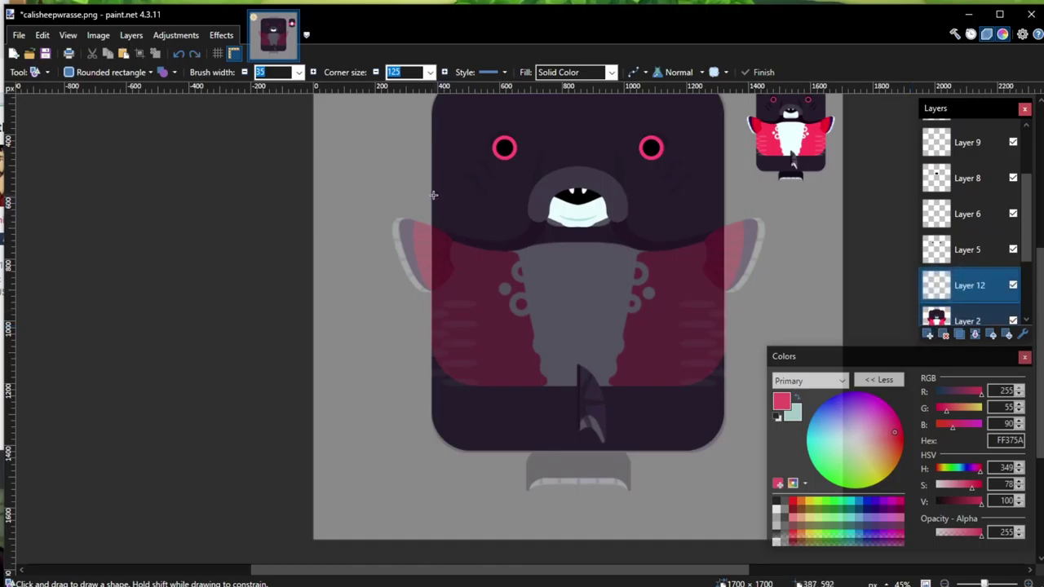
# Step: Draw a filled pink-red rounded rectangle about 865 × 712 px over the body, aligned to the body's left and lower pattern edges
pyautogui.moveTo(432, 193); pyautogui.dragTo(700, 385)
pyautogui.scroll(3, 399, 270)
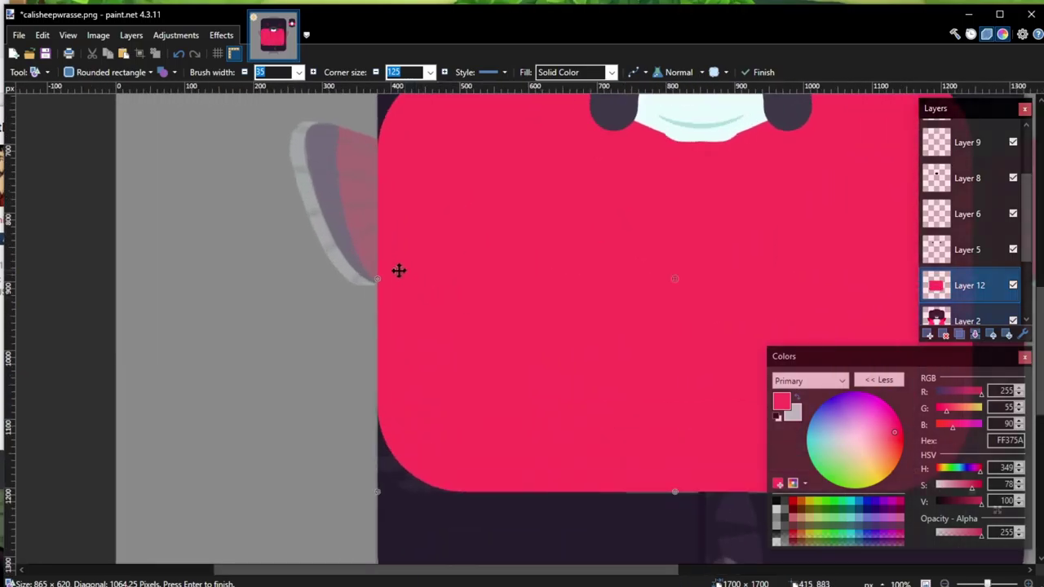
pyautogui.moveTo(378, 283); pyautogui.dragTo(378, 281)
pyautogui.scroll(-3, 559, 277)
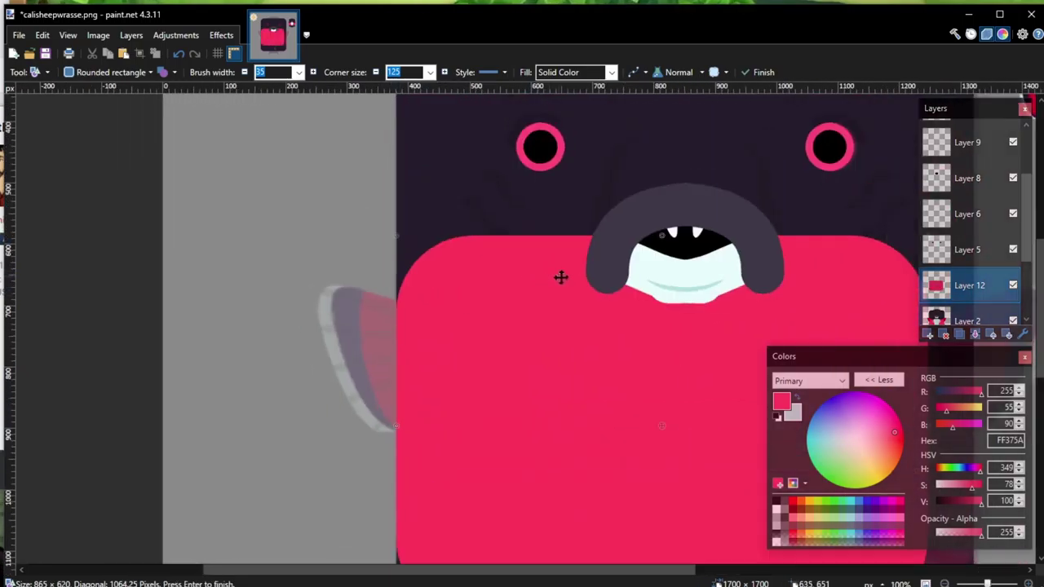
pyautogui.moveTo(619, 254); pyautogui.dragTo(618, 230)
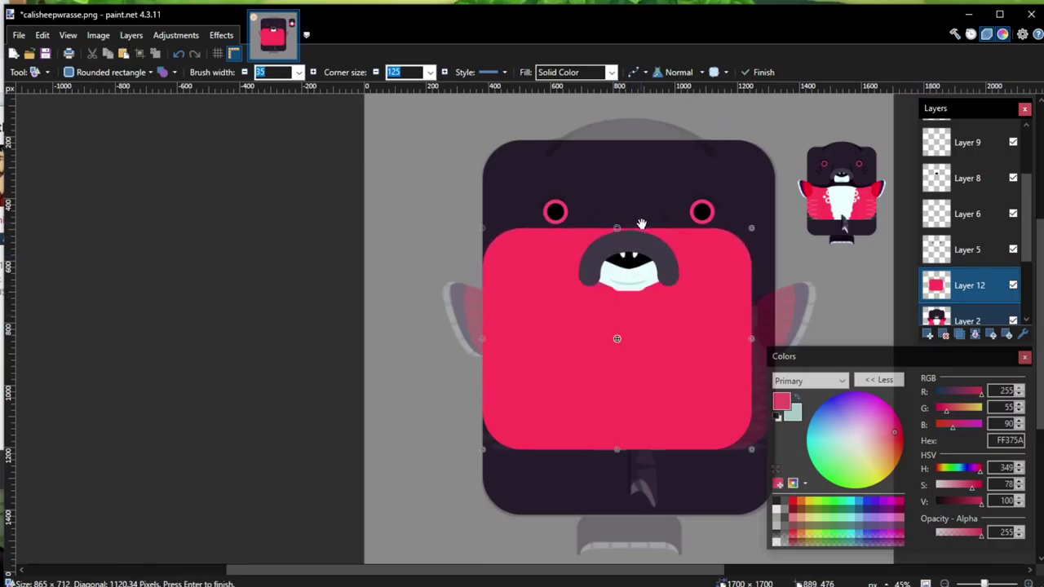
pyautogui.press('Return')
# Step: Cut the pink-red shape straight across just below the mouth by moving a rectangular selection of empty pixels over its upper part
pyautogui.click(41, 72)
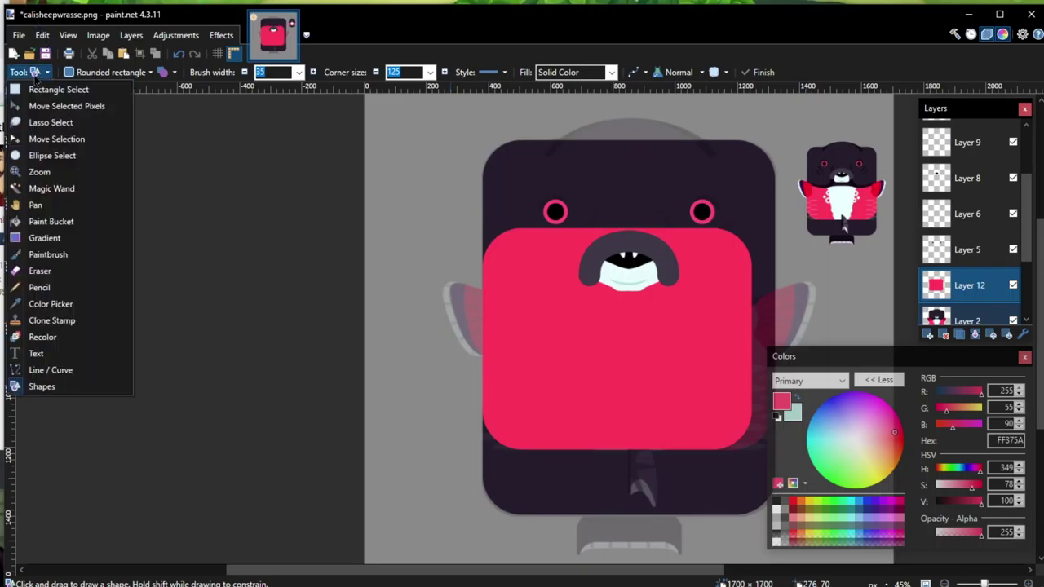
pyautogui.click(49, 90)
pyautogui.moveTo(411, 115); pyautogui.dragTo(794, 191)
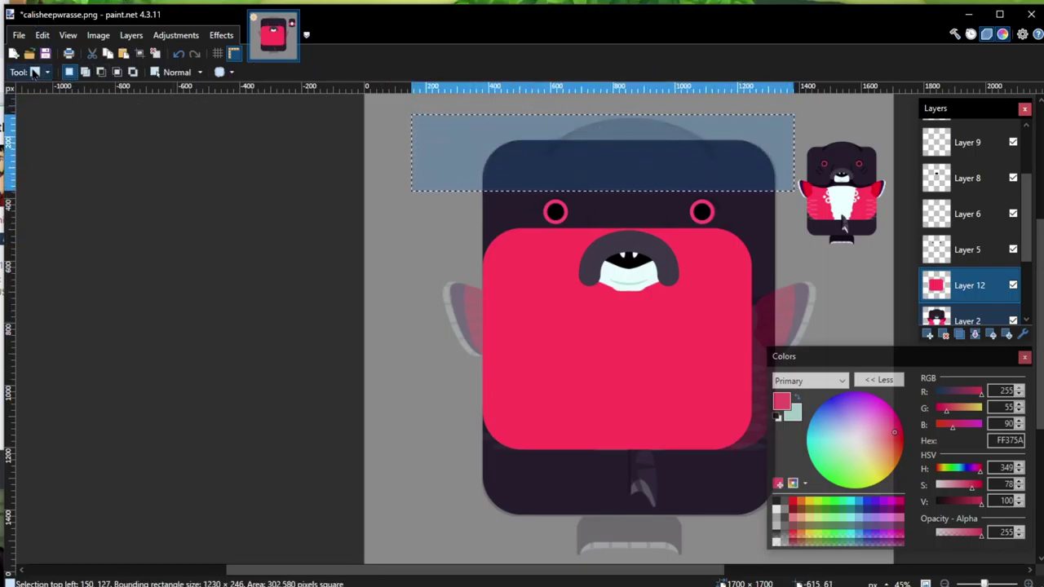
pyautogui.click(41, 72)
pyautogui.click(48, 105)
pyautogui.moveTo(601, 191); pyautogui.dragTo(623, 296)
pyautogui.hotkey('ctrl', 'd')
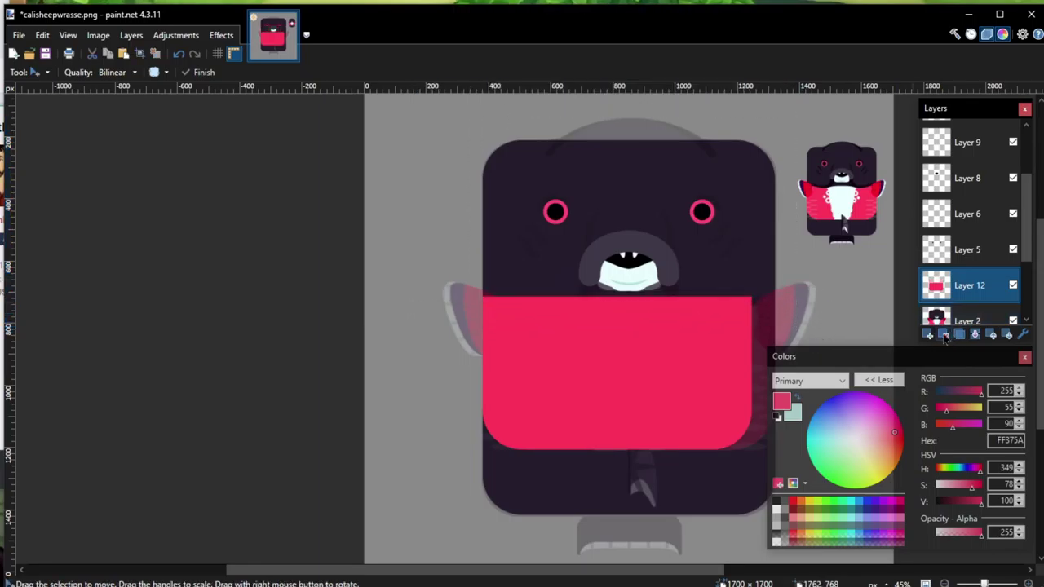
# Step: Duplicate the pink-red body layer, flip the copy horizontally and merge it down to span the full body width
pyautogui.click(959, 335)
pyautogui.click(221, 35)
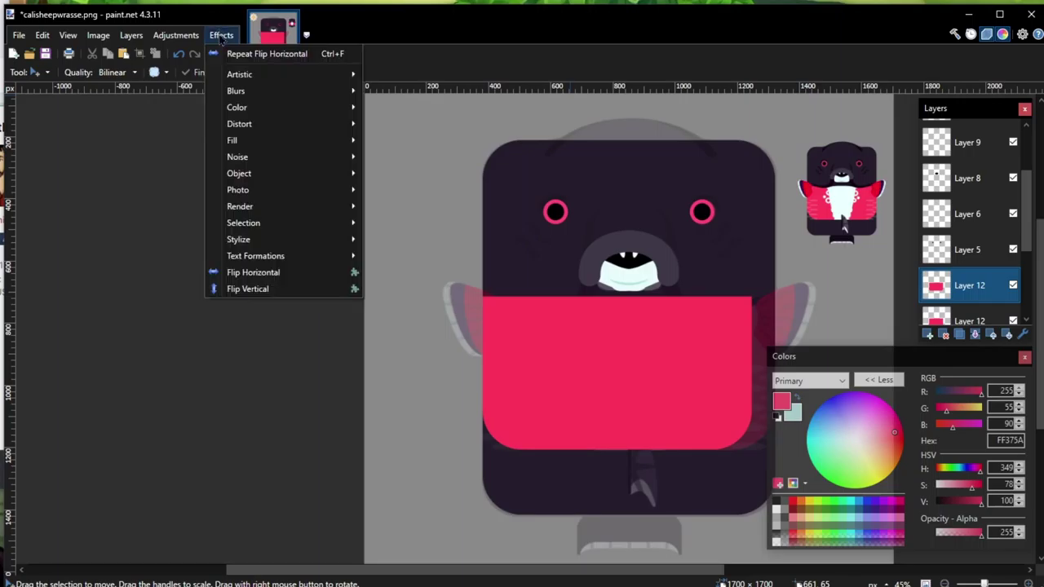
pyautogui.click(283, 278)
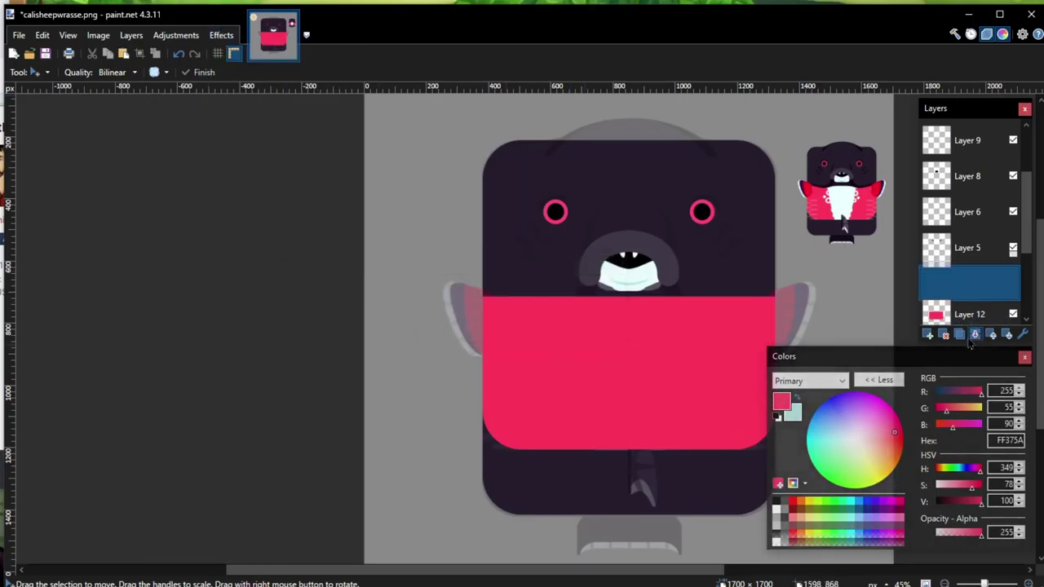
# Step: Sample the small reference fish's dark head color 18121C from its Layer 2 as the secondary color
pyautogui.click(35, 72)
pyautogui.click(37, 306)
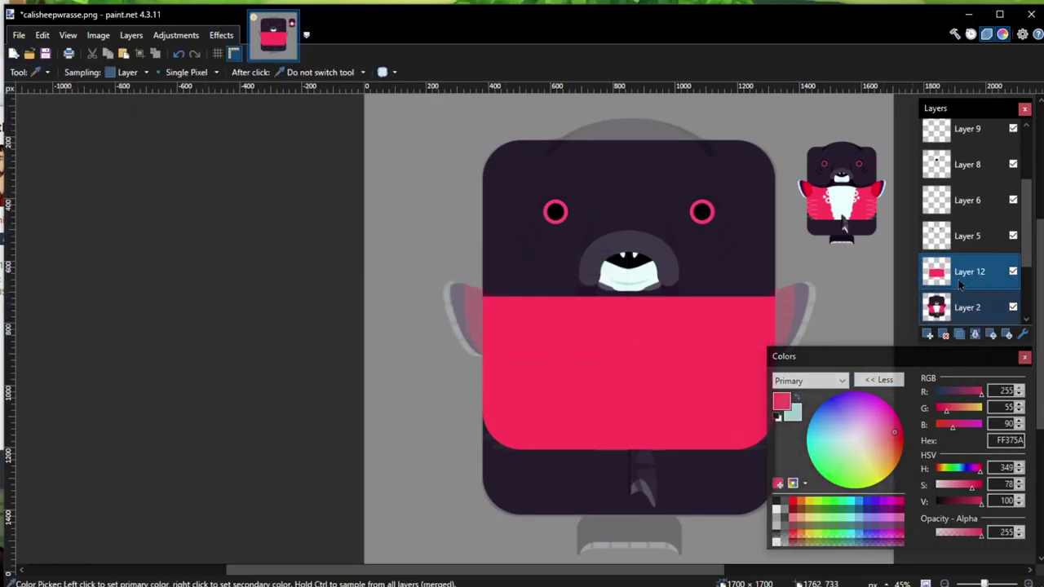
pyautogui.scroll(-2, 971, 279)
pyautogui.click(971, 279)
pyautogui.rightClick(869, 169)
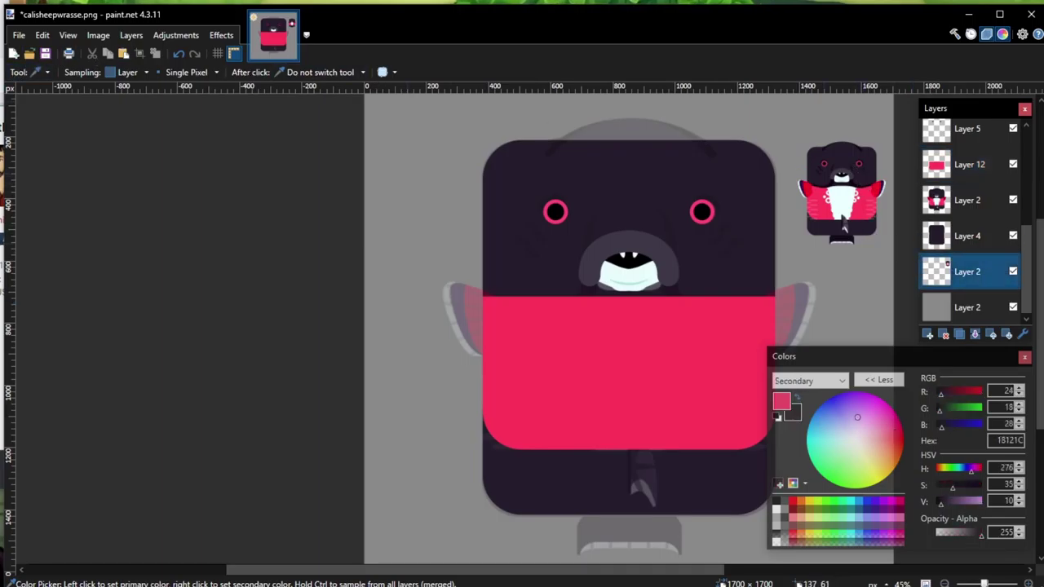
# Step: Return to the Shapes tool and add a new layer directly above Layer 12
pyautogui.click(35, 72)
pyautogui.click(49, 386)
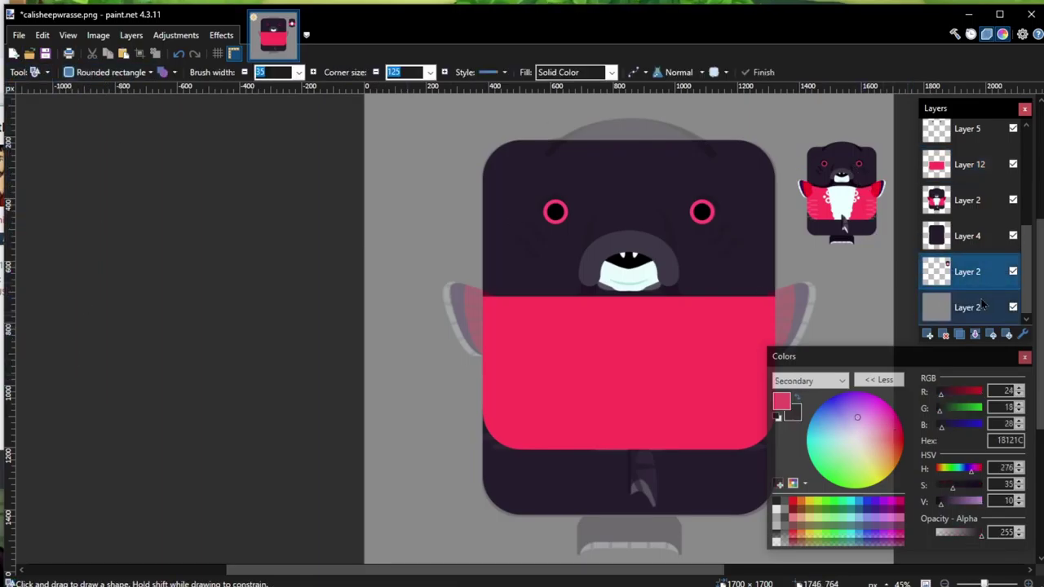
pyautogui.scroll(3, 982, 304)
pyautogui.click(970, 266)
pyautogui.click(930, 335)
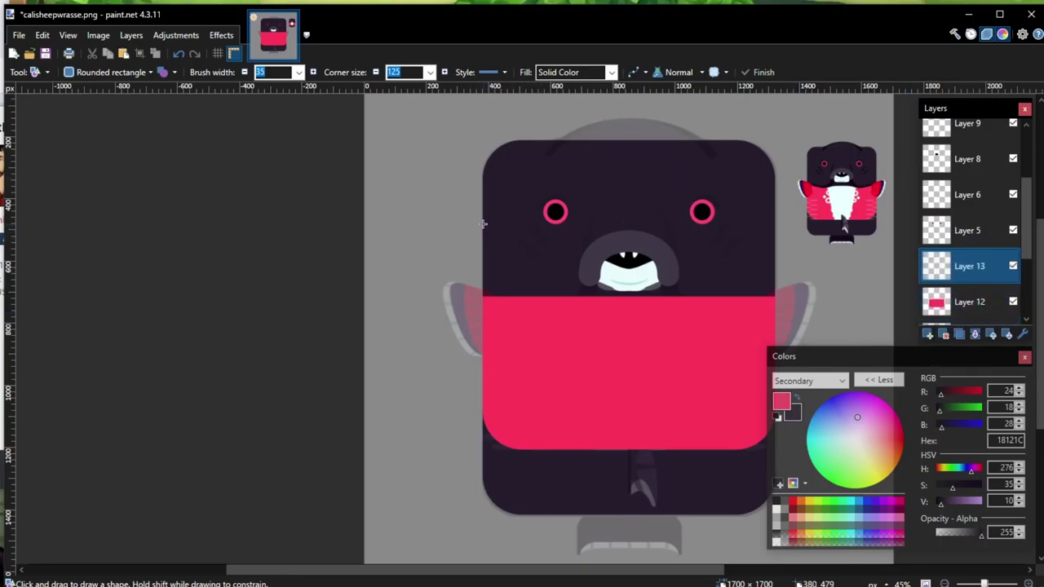
# Step: Draw a dark 18121C rounded rectangle about 943 × 646 px on Layer 13, covering the head across the full body width
pyautogui.moveTo(482, 223); pyautogui.dragTo(775, 342)
pyautogui.moveTo(628, 222); pyautogui.dragTo(644, 142)
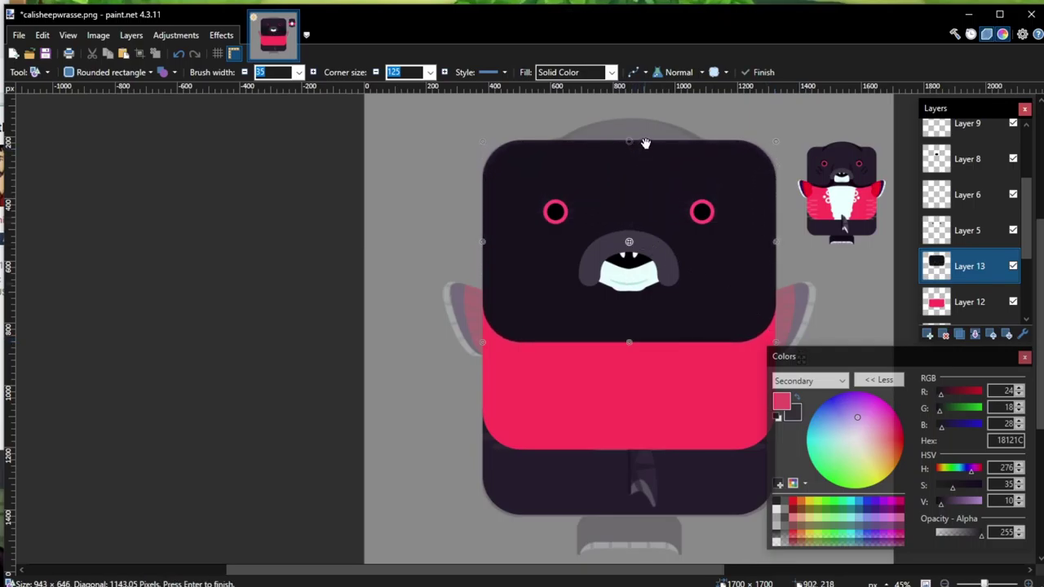
pyautogui.press('Return')
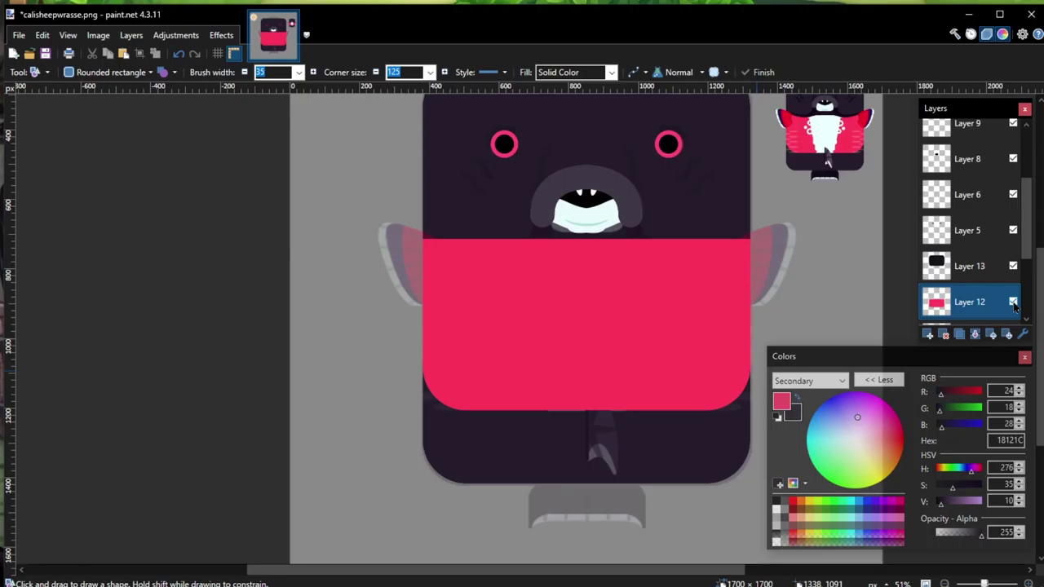
# Step: Hide Layer 12, switch to the Paintbrush and add a new layer between Layer 12 and Layer 13
pyautogui.click(1013, 303)
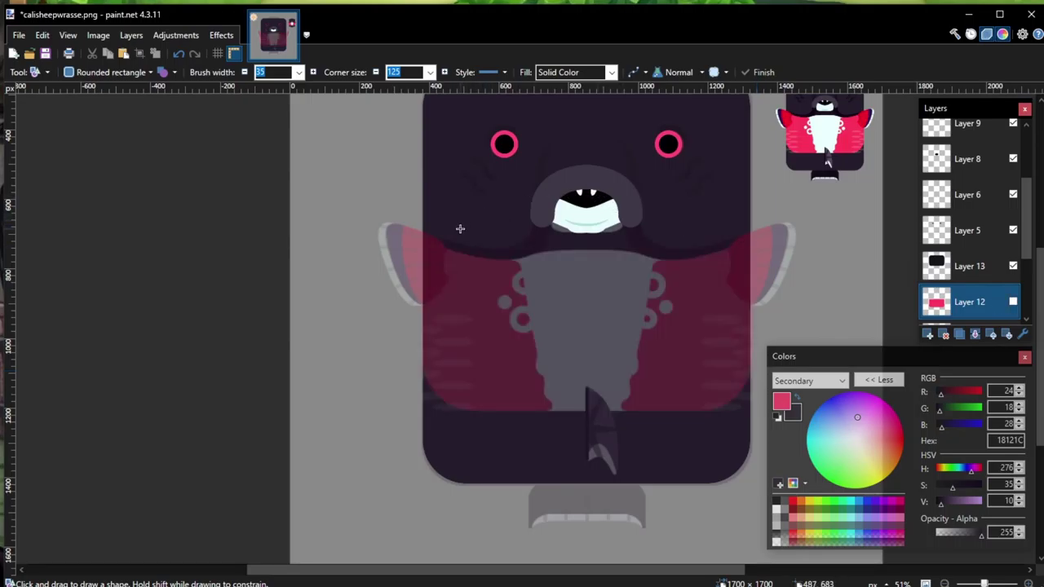
pyautogui.click(37, 73)
pyautogui.click(77, 257)
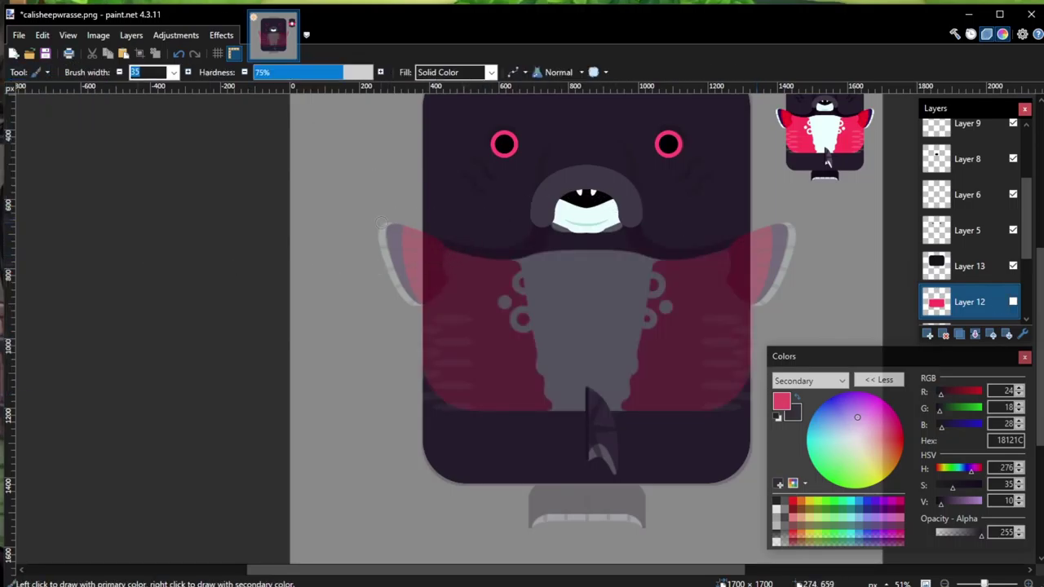
pyautogui.click(929, 335)
# Step: Try to outline the left cheek from the upper lip around to below the mouth with a 35 px pink-red brush stroke
pyautogui.moveTo(506, 224)
pyautogui.mouseDown()
pyautogui.moveTo(384, 228)
pyautogui.moveTo(526, 272)
pyautogui.moveTo(586, 249)
pyautogui.mouseUp()
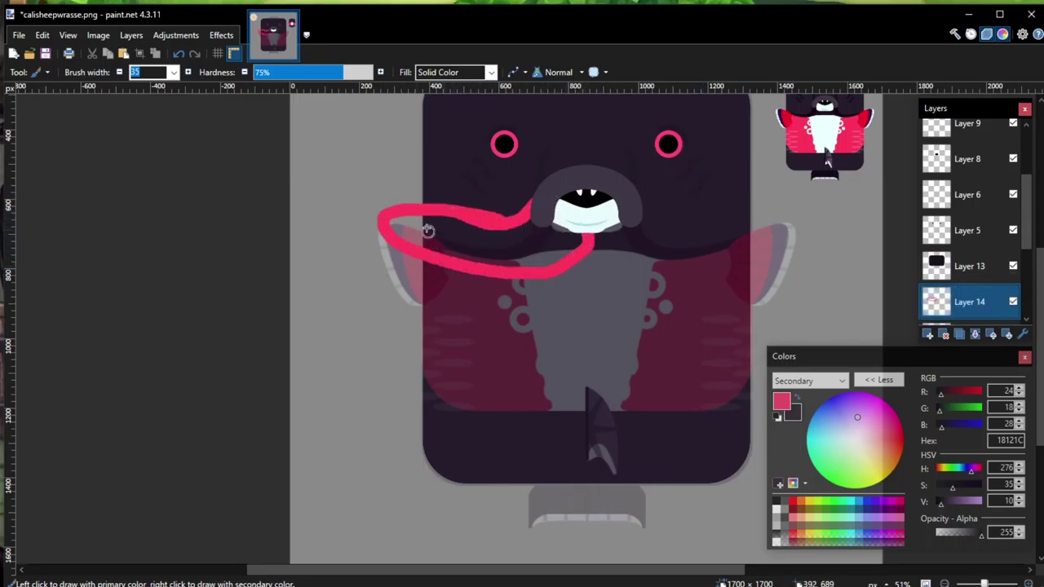
pyautogui.scroll(2, 492, 243)
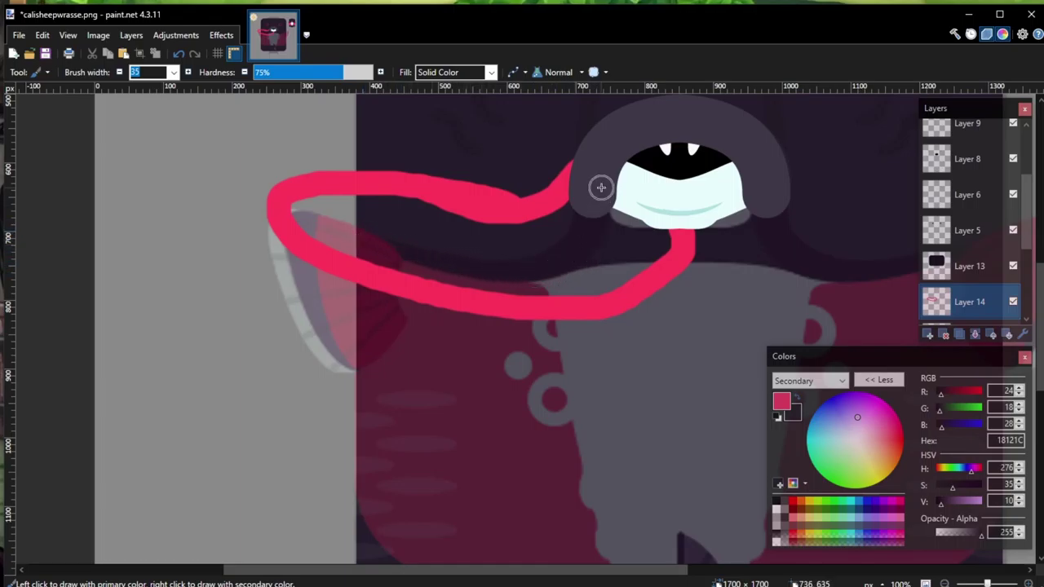
pyautogui.hotkey('ctrl', 'z')
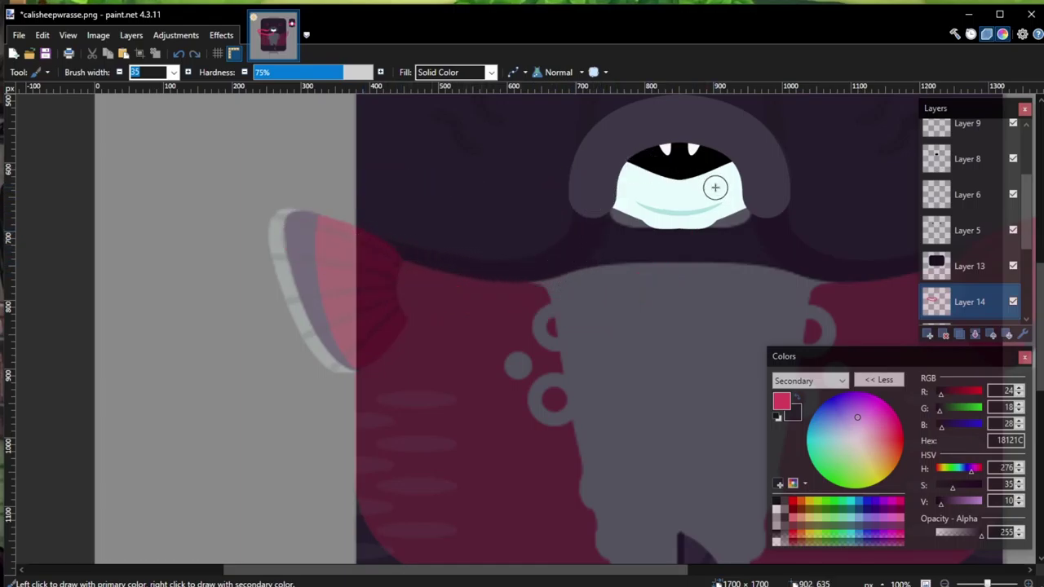
# Step: Show Layer 12 again and set its opacity to 90
pyautogui.scroll(-2, 680, 240)
pyautogui.scroll(-2, 987, 269)
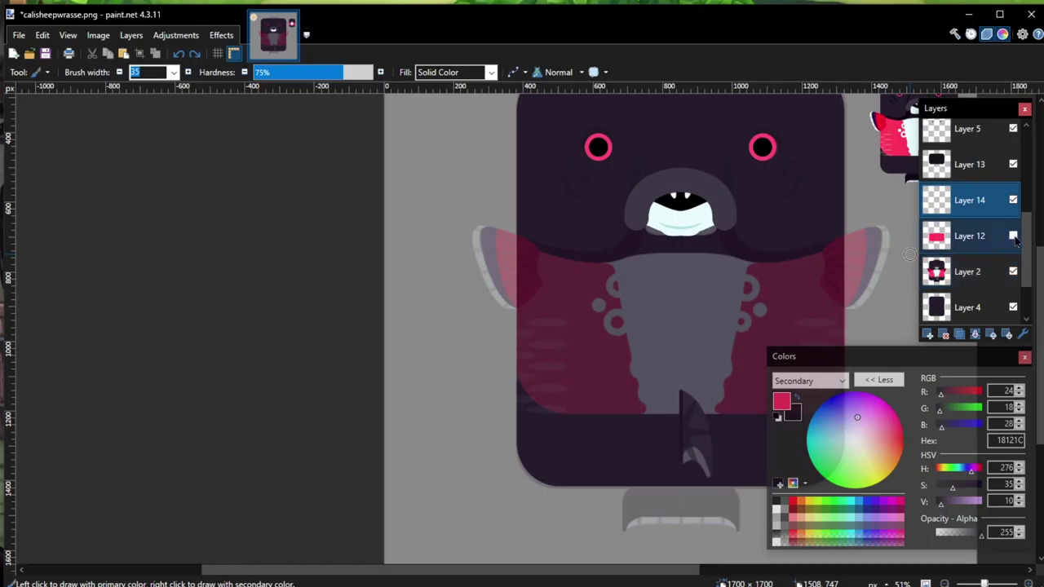
pyautogui.click(1012, 235)
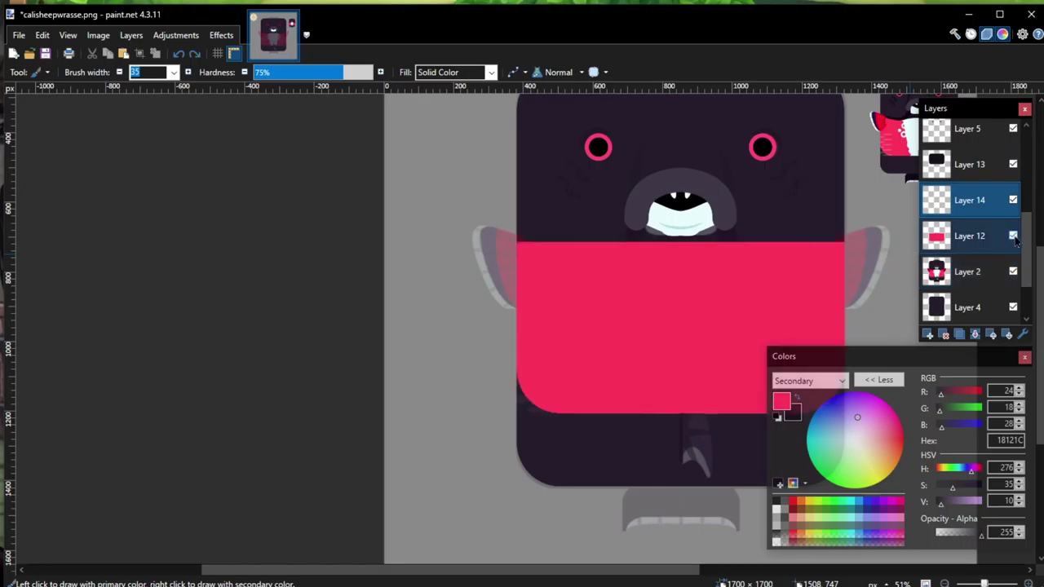
pyautogui.click(1024, 336)
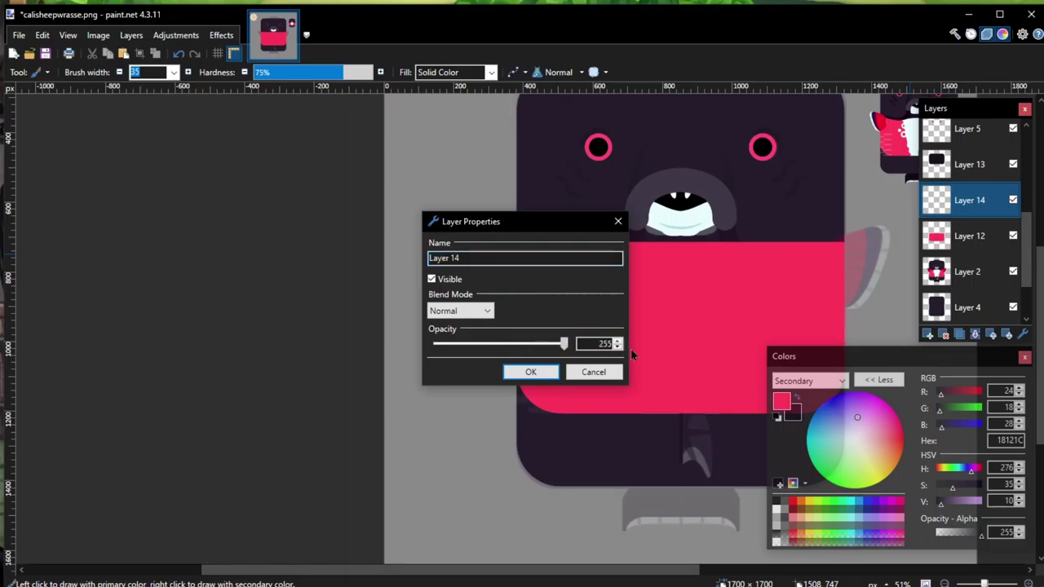
pyautogui.click(594, 373)
pyautogui.click(970, 236)
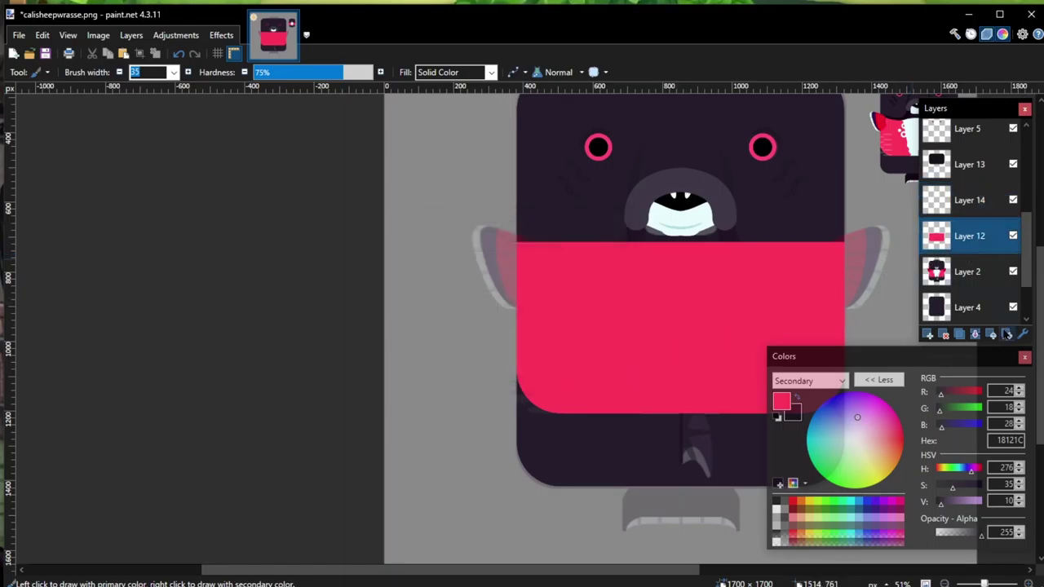
pyautogui.click(1024, 335)
pyautogui.moveTo(562, 344); pyautogui.dragTo(490, 344)
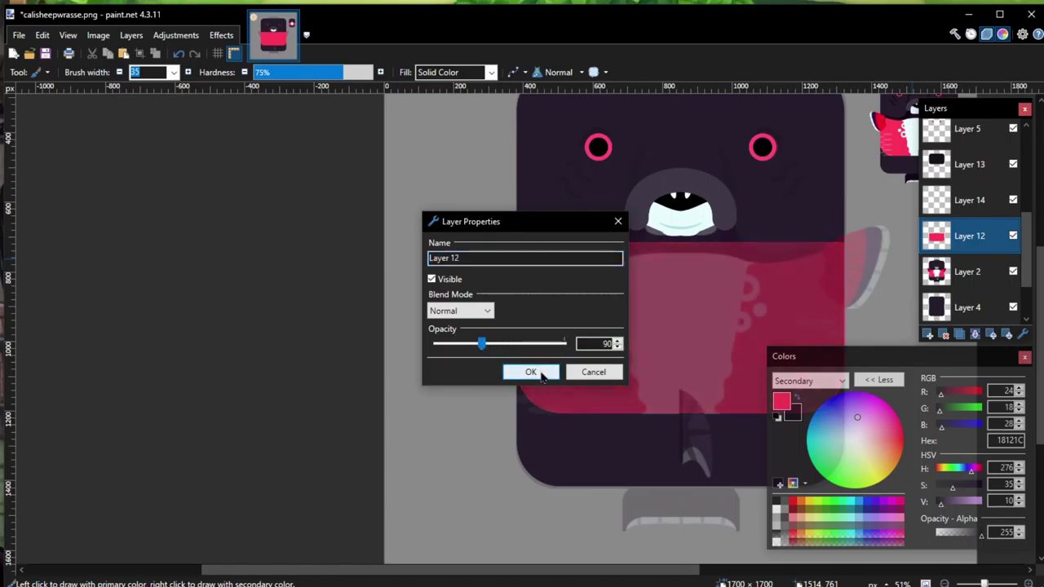
pyautogui.click(530, 372)
# Step: Activate the Color Picker and merge the layer with the small reference fish down into the gray background layer
pyautogui.click(37, 72)
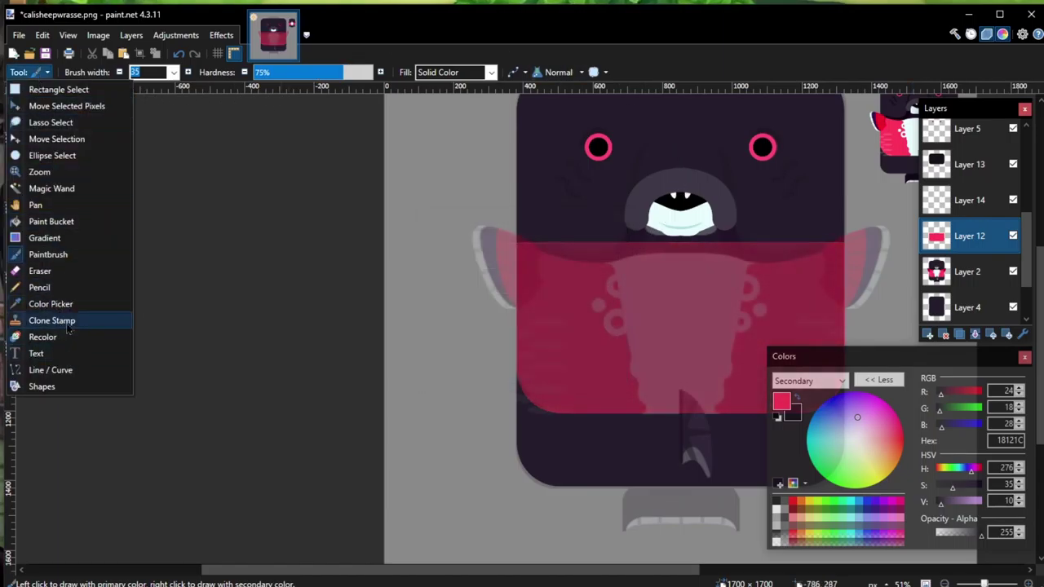
pyautogui.click(49, 303)
pyautogui.scroll(1, 830, 225)
pyautogui.scroll(2, 830, 225)
pyautogui.scroll(-2, 966, 237)
pyautogui.click(966, 200)
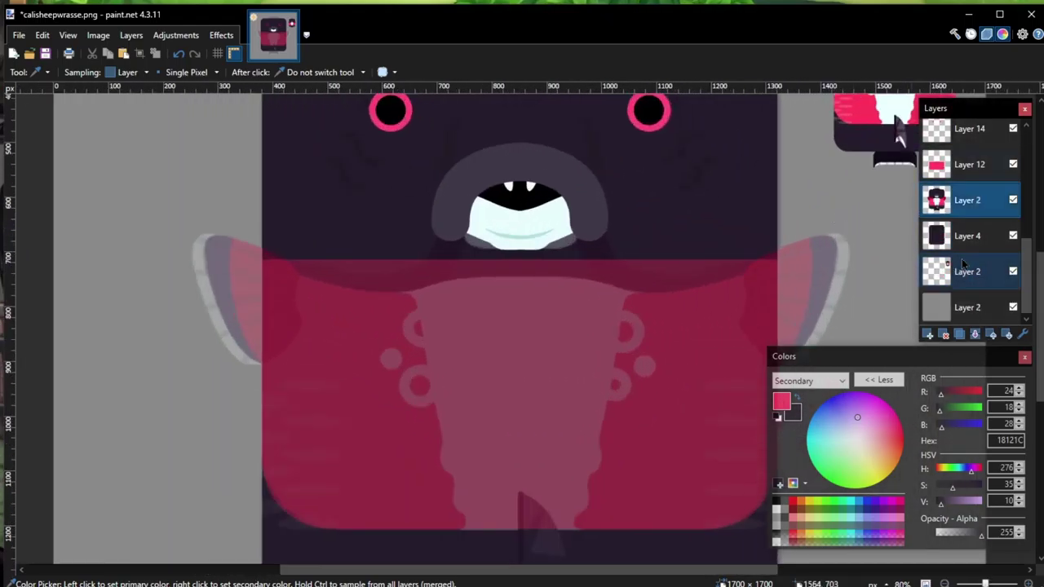
pyautogui.scroll(-3, 717, 147)
pyautogui.scroll(4, 781, 111)
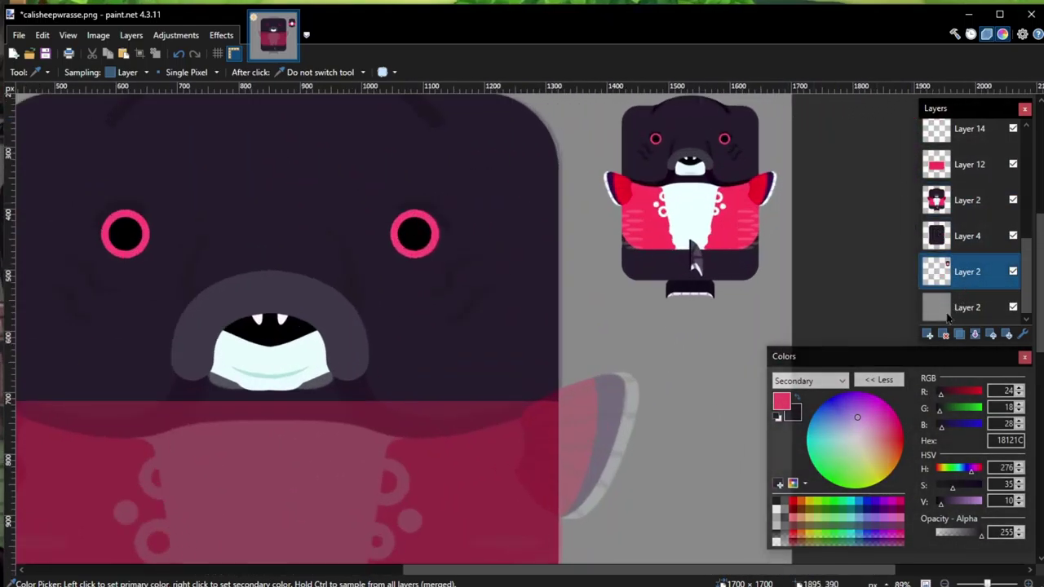
pyautogui.click(940, 312)
# Step: Sample the reference fish's near-black cheek outline as primary color and its dark cheek fill 261D2C as secondary color
pyautogui.scroll(3, 703, 147)
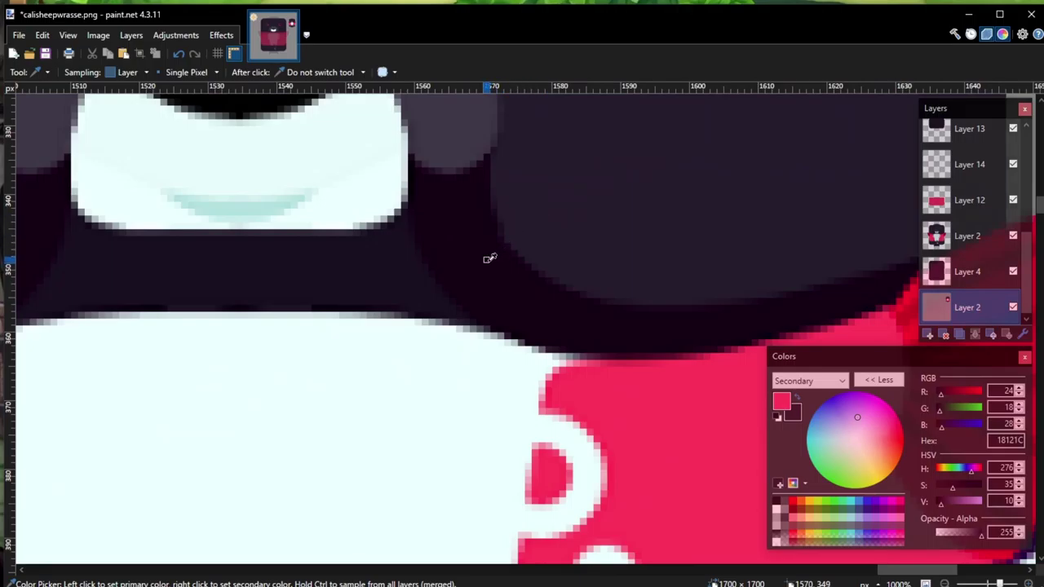
pyautogui.click(481, 265)
pyautogui.scroll(-10, 578, 233)
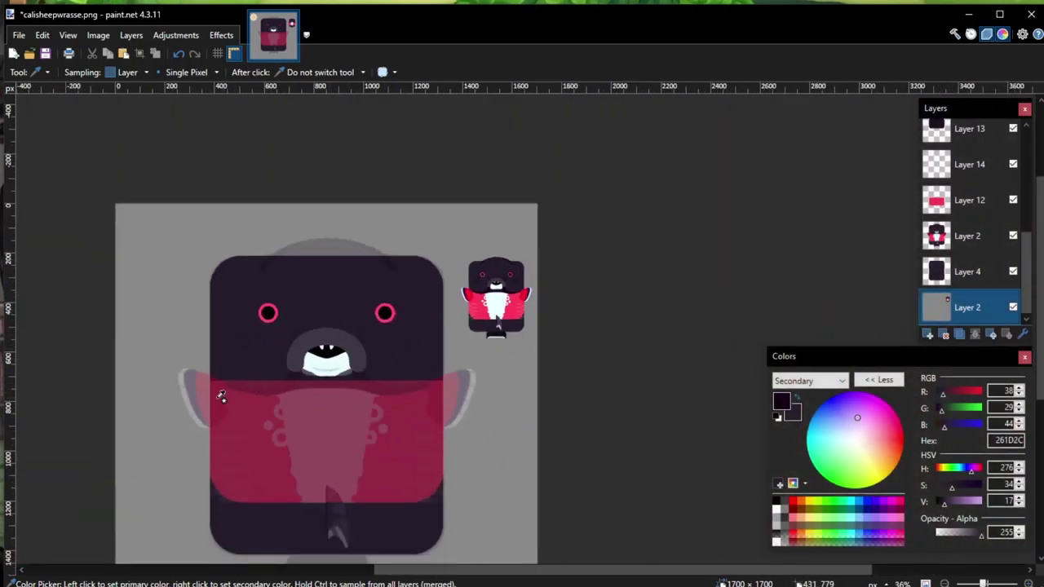
pyautogui.scroll(3, 221, 396)
# Step: Switch to the Line/Curve tool on Layer 14 and swap the colors so that 261D2C is primary
pyautogui.click(24, 72)
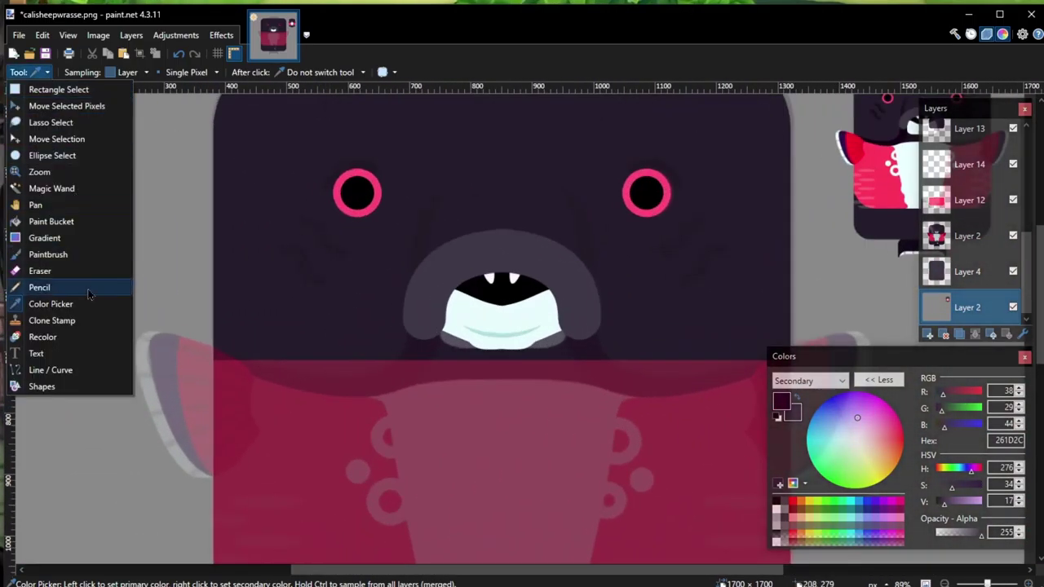
pyautogui.click(51, 369)
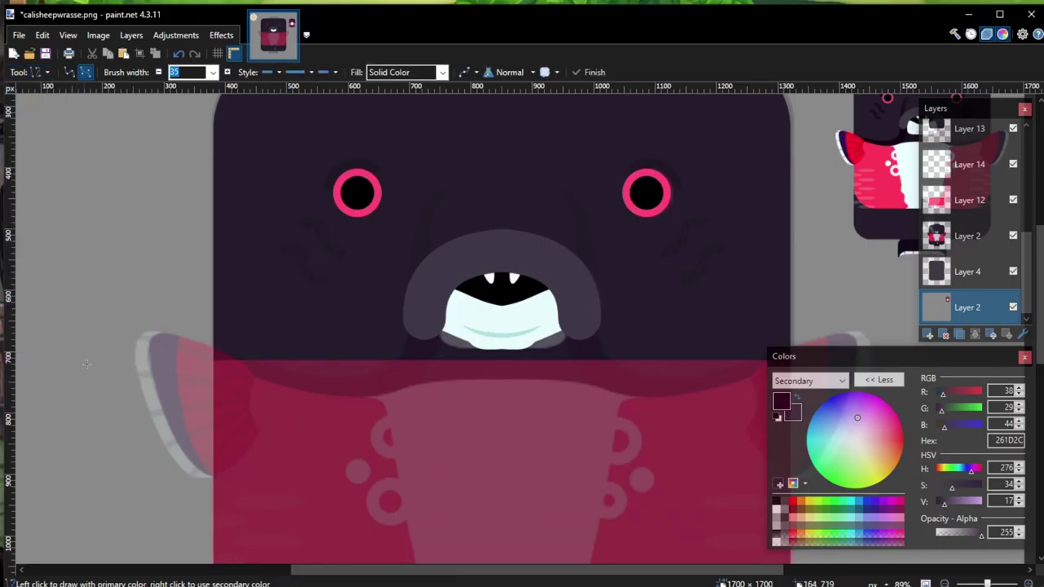
pyautogui.click(968, 164)
pyautogui.click(810, 381)
pyautogui.click(803, 394)
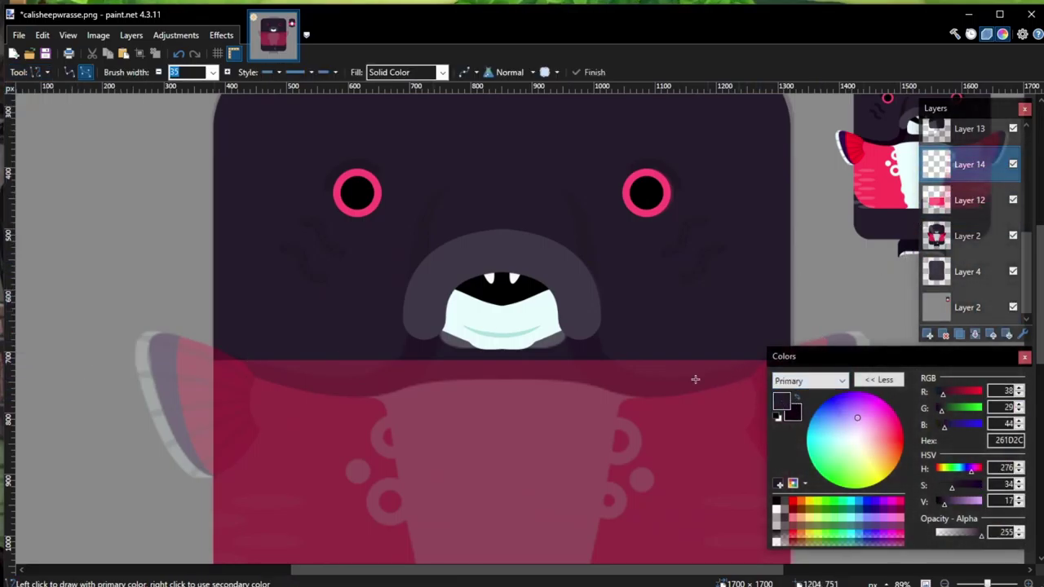
# Step: Draw a 35 px near-black curve under the left cheek, from the body's left edge up to the mouth corner
pyautogui.moveTo(218, 328); pyautogui.dragTo(305, 378)
pyautogui.hotkey('ctrl', 'z')
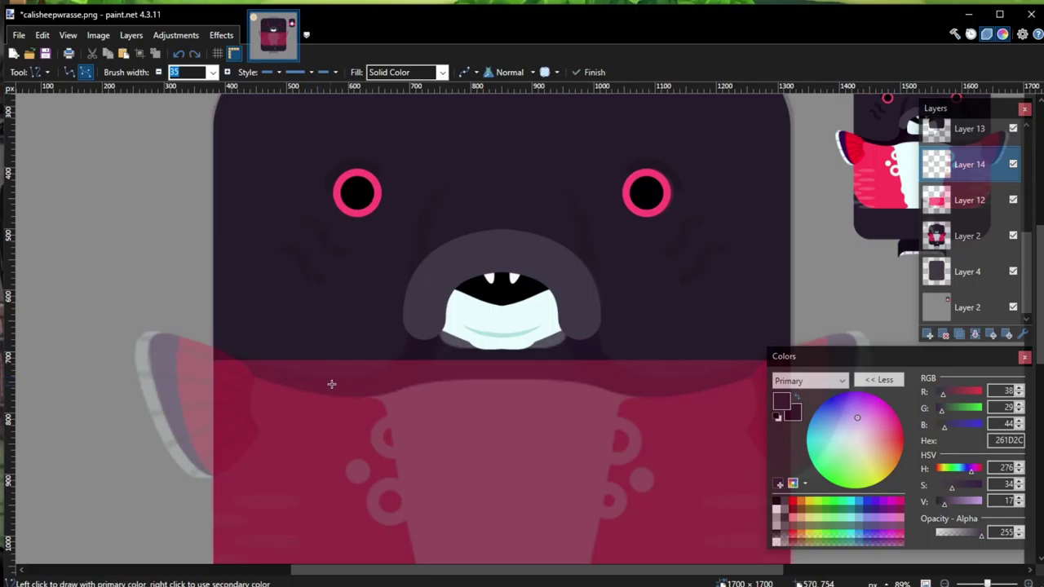
pyautogui.scroll(-2, 331, 379)
pyautogui.scroll(-3, 344, 361)
pyautogui.scroll(3, 408, 210)
pyautogui.moveTo(218, 259)
pyautogui.mouseDown()
pyautogui.moveTo(355, 344)
pyautogui.moveTo(433, 239)
pyautogui.mouseUp()
pyautogui.moveTo(311, 317); pyautogui.dragTo(431, 348)
pyautogui.moveTo(227, 260); pyautogui.dragTo(209, 258)
pyautogui.moveTo(265, 288); pyautogui.dragTo(261, 294)
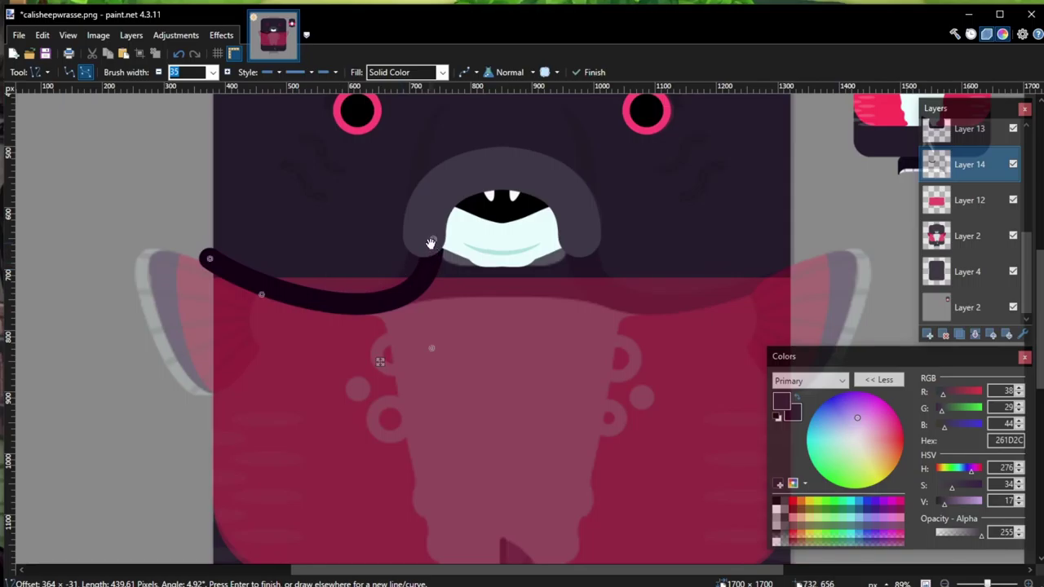
# Step: Thicken the left cheek outline with a second near-black 35 px curve overlapping the first and extending past the body's left edge
pyautogui.scroll(2, 431, 243)
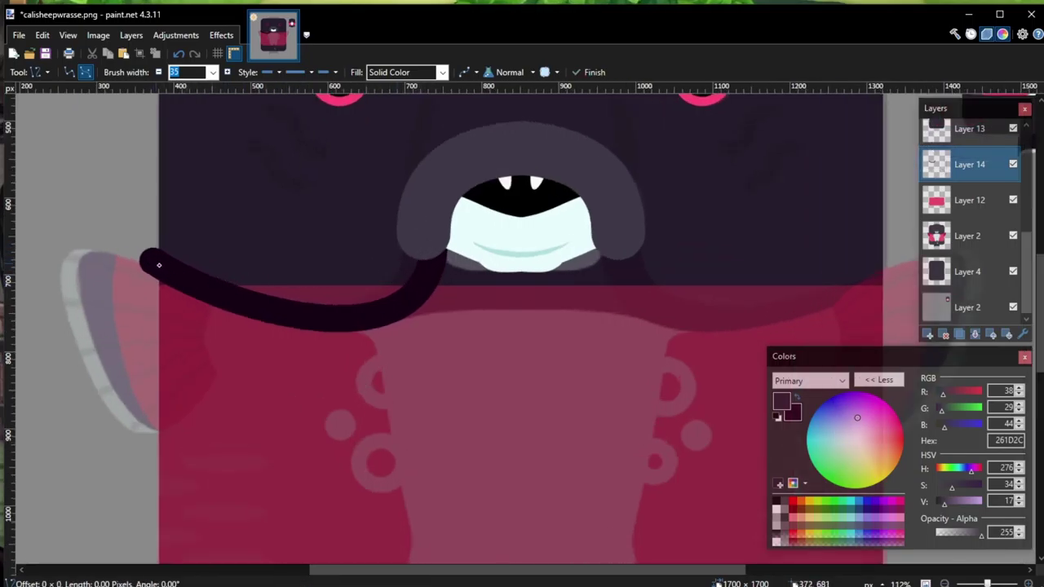
pyautogui.moveTo(154, 262)
pyautogui.mouseDown()
pyautogui.moveTo(388, 345)
pyautogui.moveTo(424, 281)
pyautogui.moveTo(416, 249)
pyautogui.mouseUp()
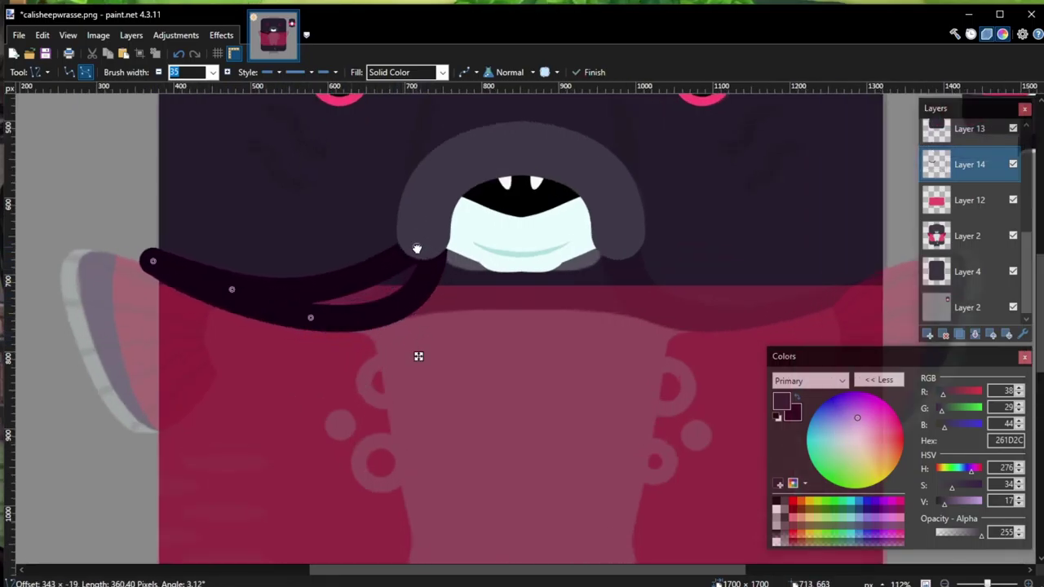
pyautogui.moveTo(312, 316)
pyautogui.mouseDown()
pyautogui.moveTo(416, 354)
pyautogui.moveTo(402, 359)
pyautogui.mouseUp()
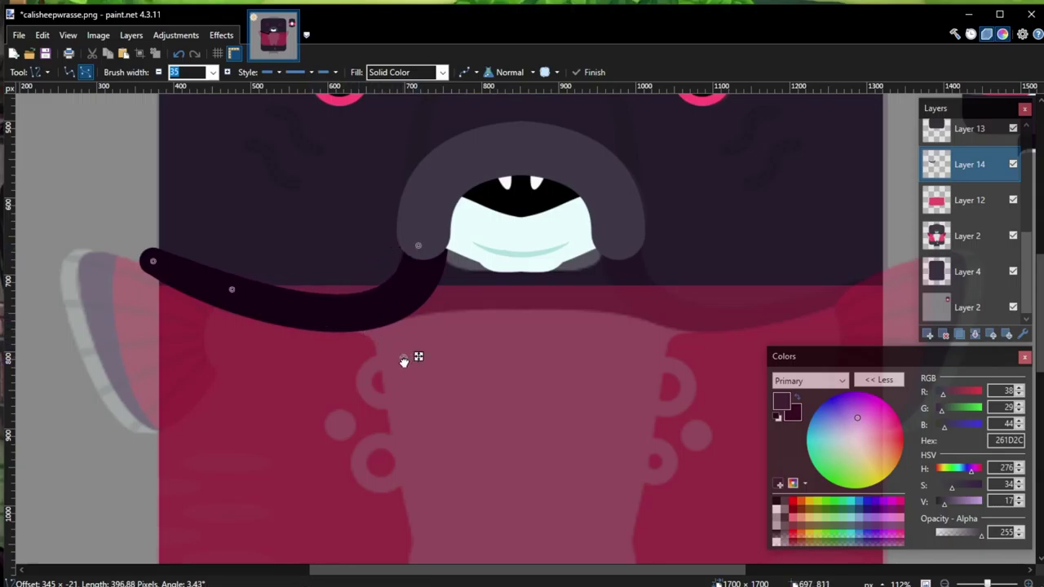
pyautogui.moveTo(231, 288); pyautogui.dragTo(214, 298)
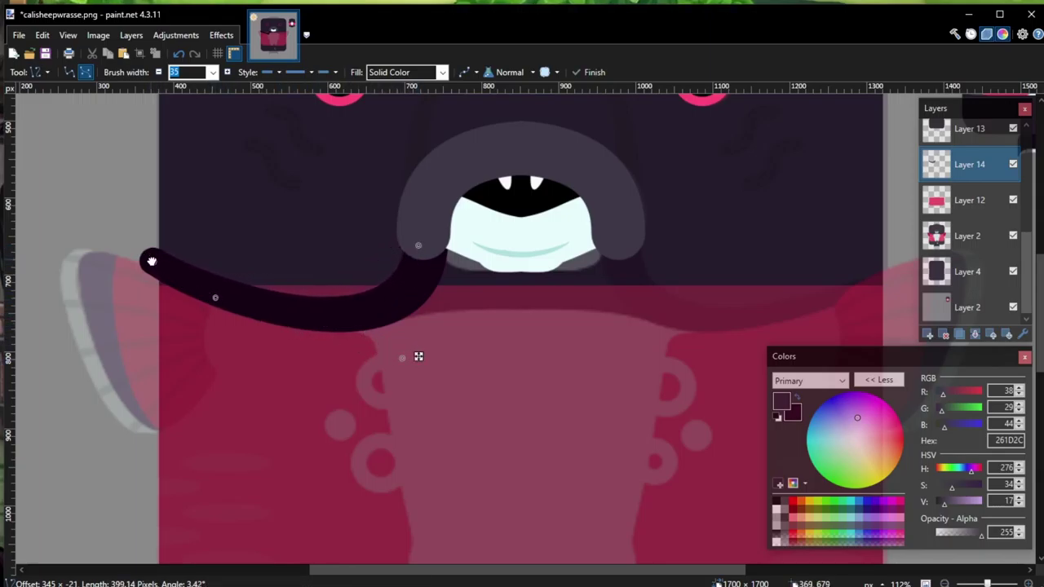
pyautogui.moveTo(154, 258); pyautogui.dragTo(120, 245)
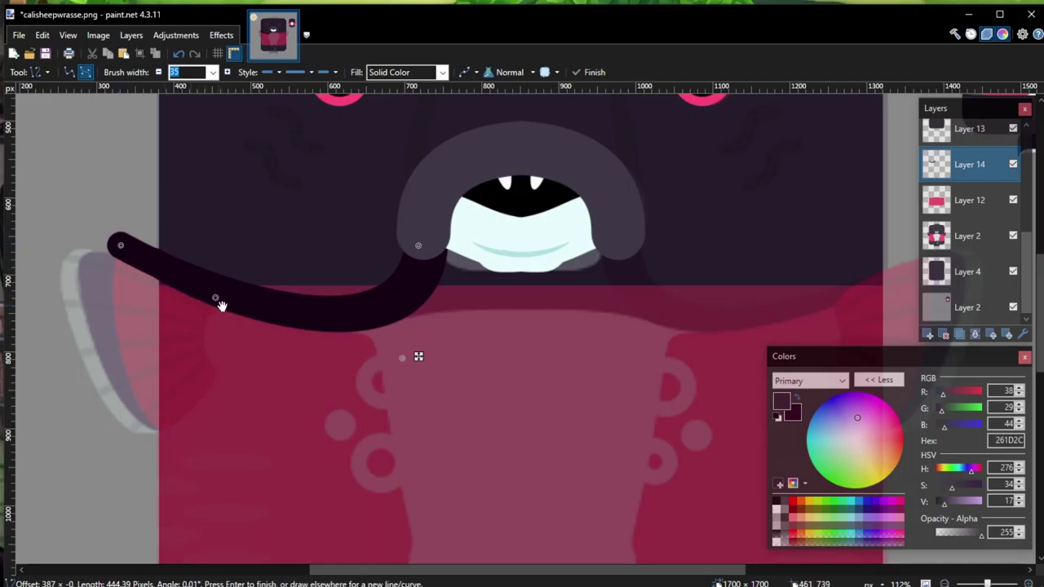
pyautogui.moveTo(215, 298); pyautogui.dragTo(213, 304)
pyautogui.moveTo(120, 245); pyautogui.dragTo(119, 240)
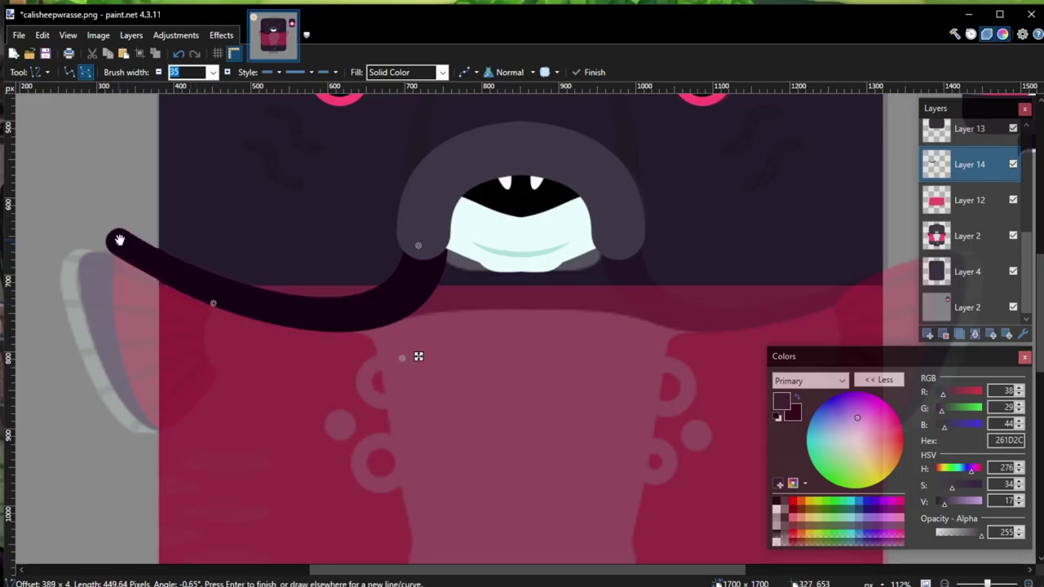
pyautogui.moveTo(419, 246)
pyautogui.mouseDown()
pyautogui.moveTo(437, 266)
pyautogui.moveTo(419, 247)
pyautogui.mouseUp()
pyautogui.press('Return')
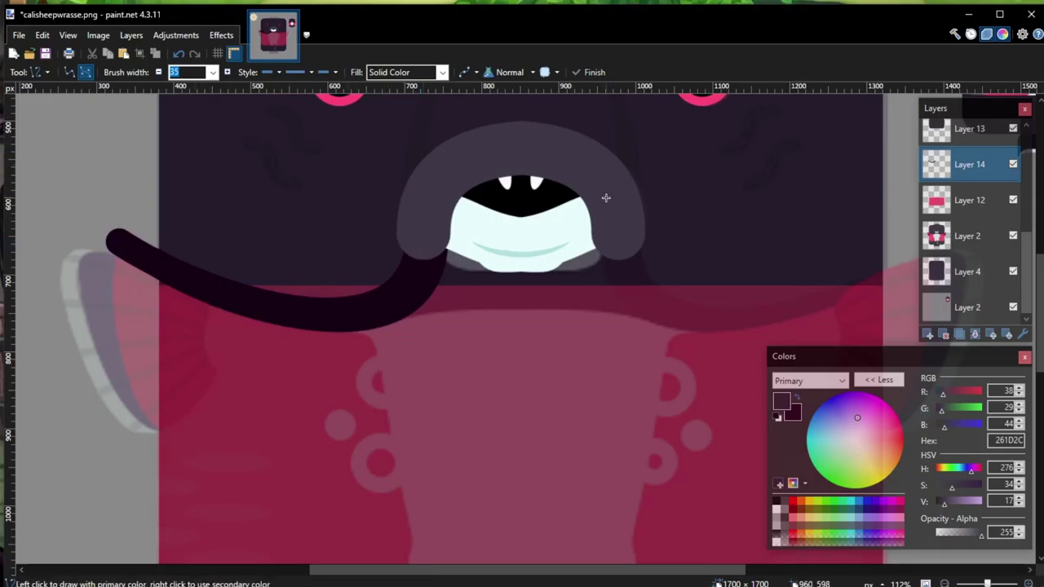
# Step: Draw a 35 px 261D2C curve along the upper side of the left cheek outline to round off the cheek
pyautogui.moveTo(103, 220)
pyautogui.mouseDown()
pyautogui.moveTo(361, 340)
pyautogui.moveTo(405, 229)
pyautogui.mouseUp()
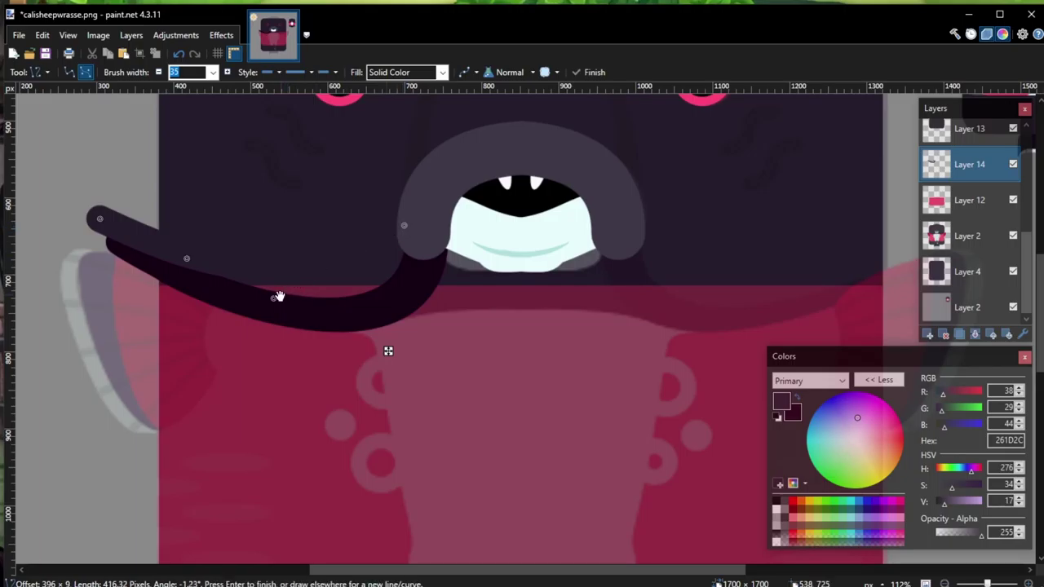
pyautogui.moveTo(274, 297); pyautogui.dragTo(396, 361)
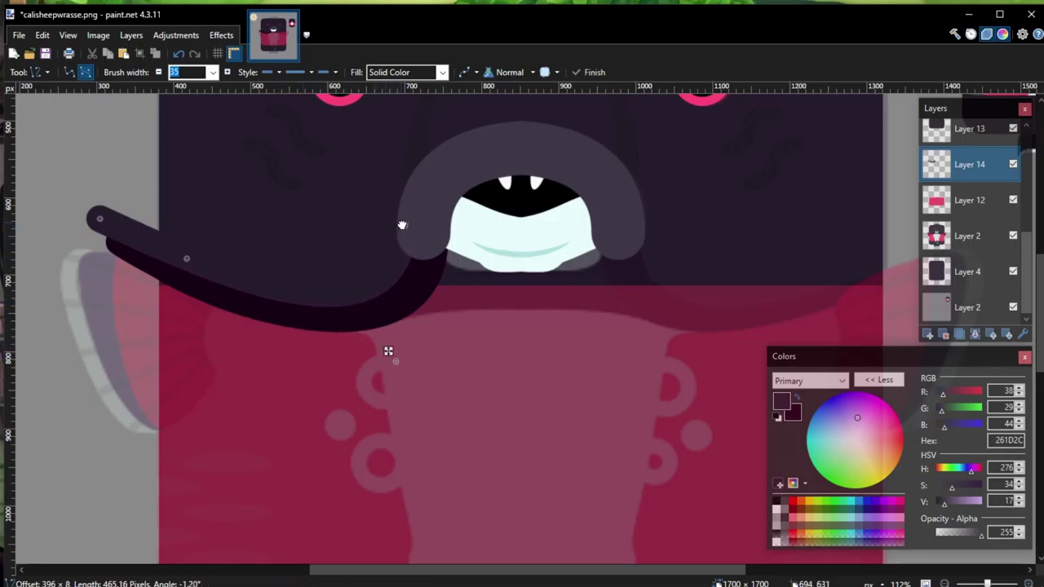
pyautogui.press('Return')
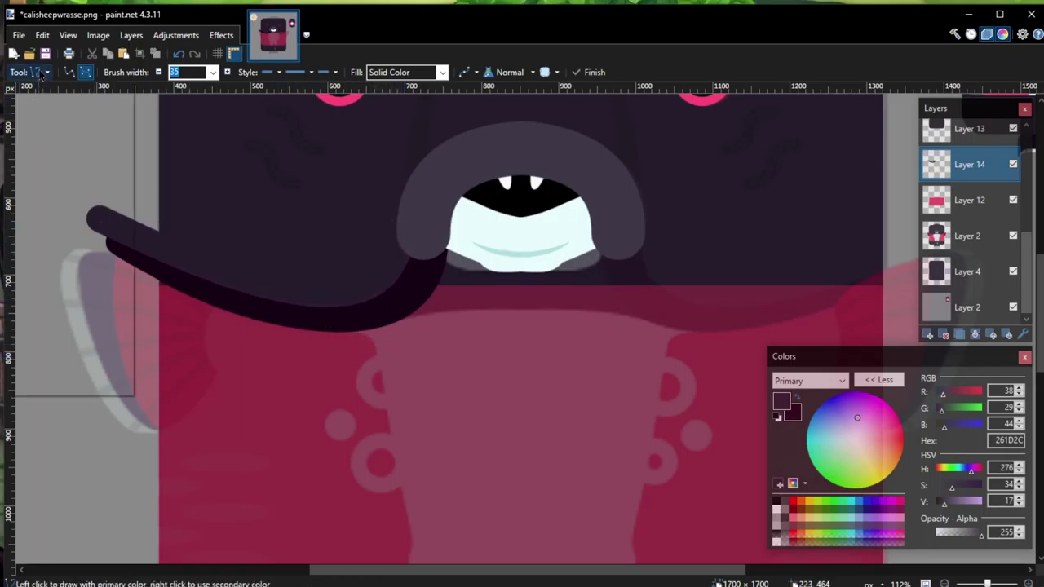
# Step: Erase the curve ends overhanging the body's left edge by stretching an empty rectangular selection over them to 157 × 213 px
pyautogui.press('s')
pyautogui.moveTo(37, 172); pyautogui.dragTo(76, 335)
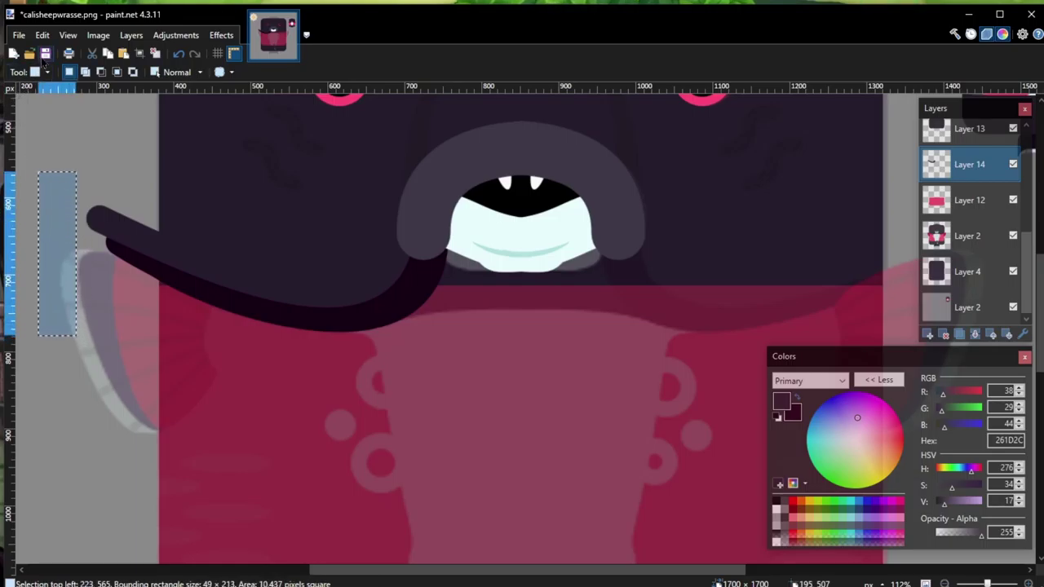
pyautogui.click(46, 71)
pyautogui.click(49, 103)
pyautogui.moveTo(79, 251); pyautogui.dragTo(161, 277)
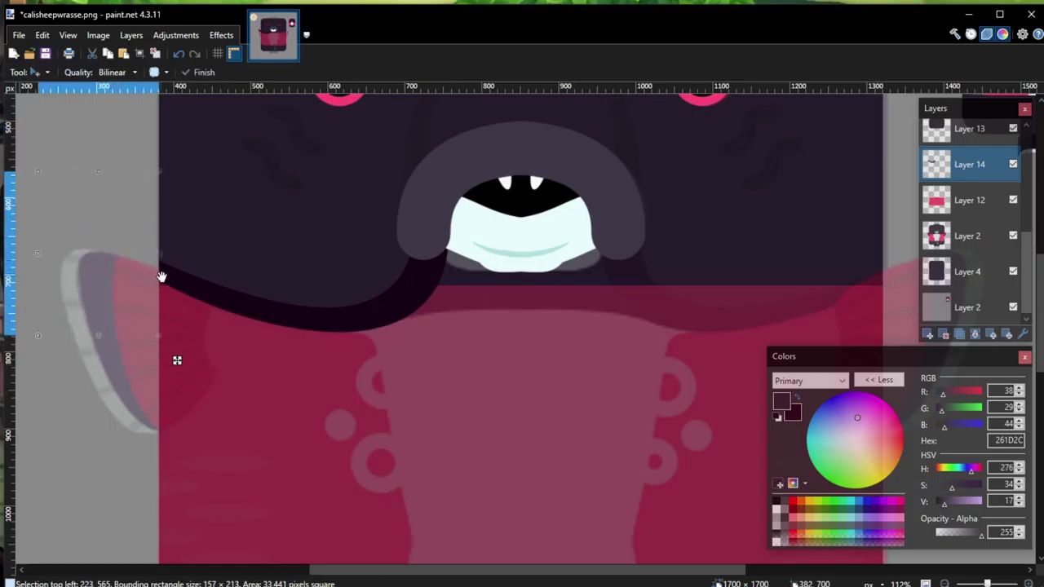
# Step: Mirror the cheek outline onto the right side by duplicating Layer 14, flipping the copy horizontally and merging it down
pyautogui.click(959, 334)
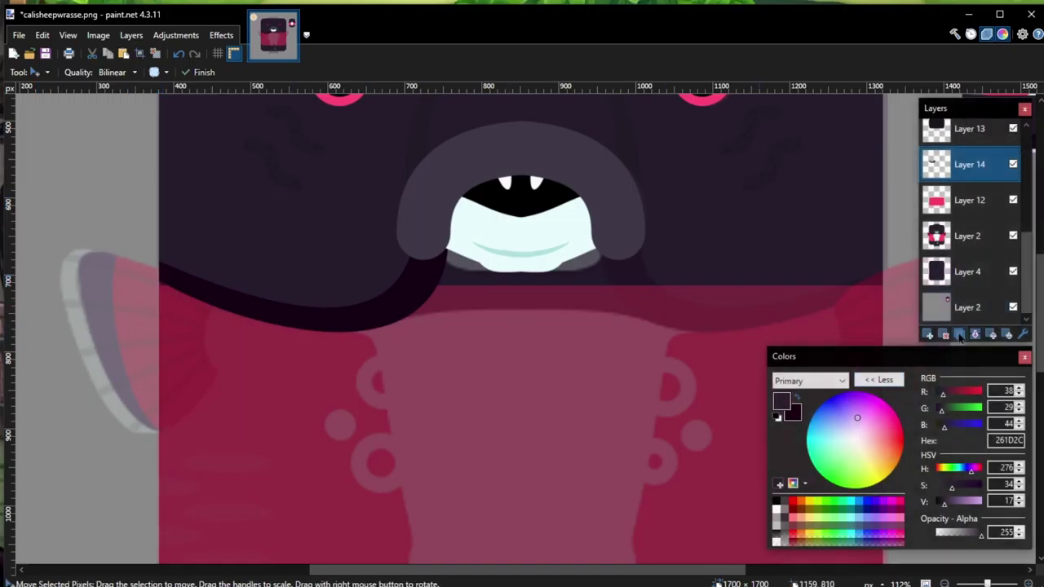
pyautogui.click(221, 35)
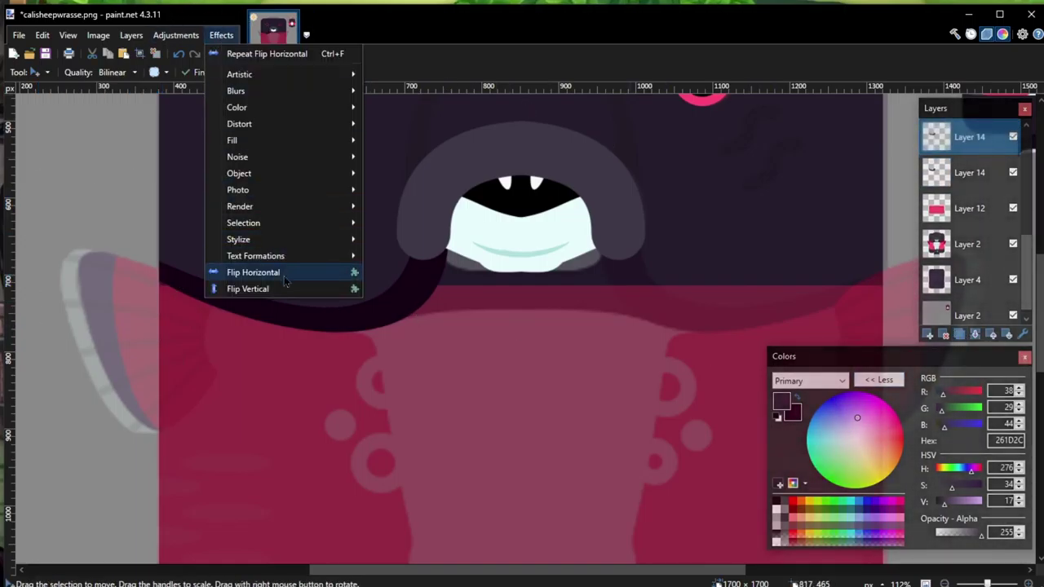
pyautogui.click(277, 270)
pyautogui.scroll(-3, 775, 263)
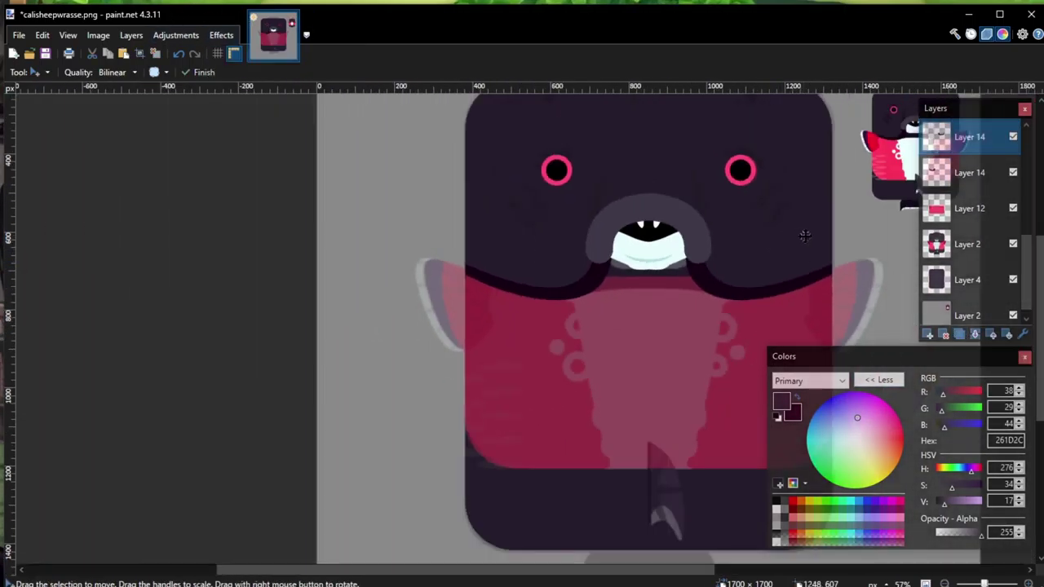
pyautogui.scroll(3, 833, 253)
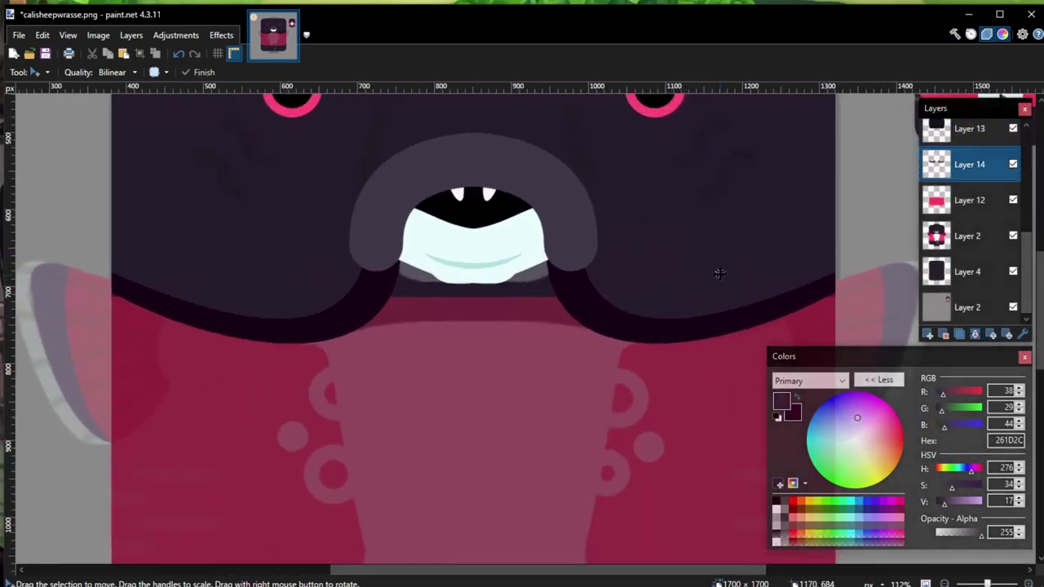
# Step: Sample the pale white E6FBFA from the small reference fish on the bottom layer as the primary color
pyautogui.scroll(-5, 788, 205)
pyautogui.scroll(8, 788, 206)
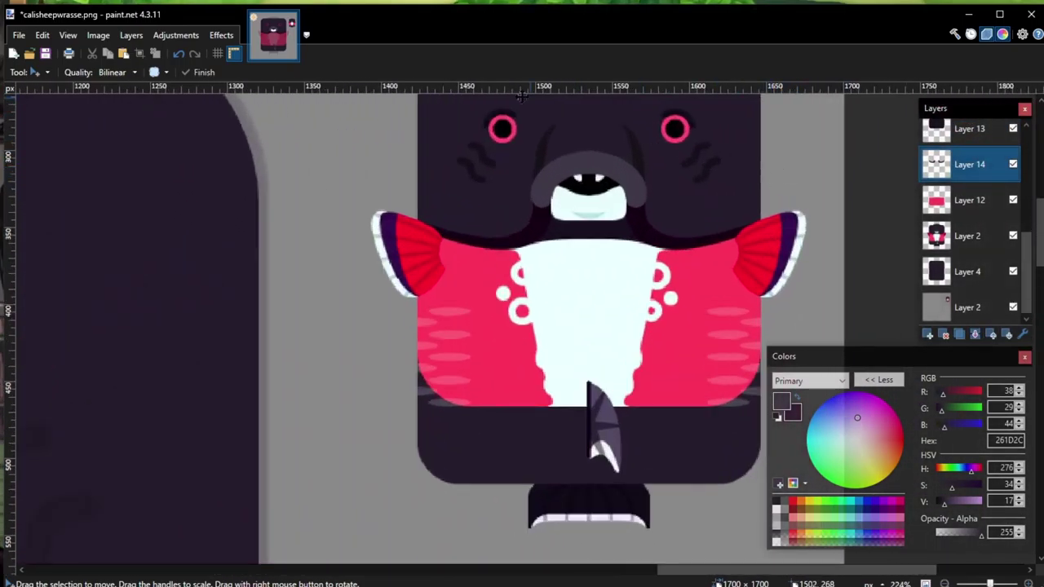
pyautogui.click(42, 73)
pyautogui.click(46, 300)
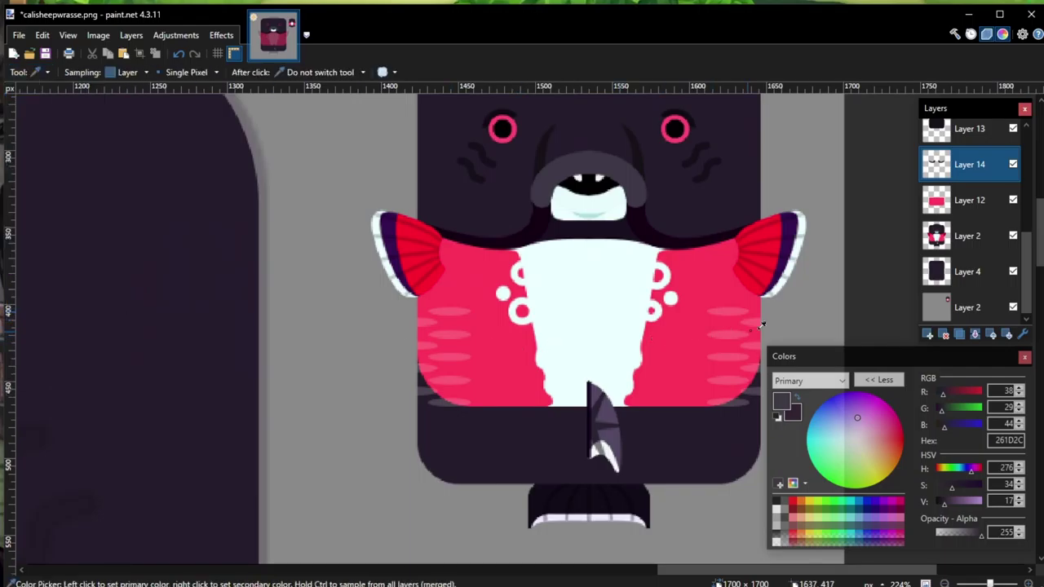
pyautogui.scroll(3, 956, 259)
pyautogui.scroll(-3, 961, 269)
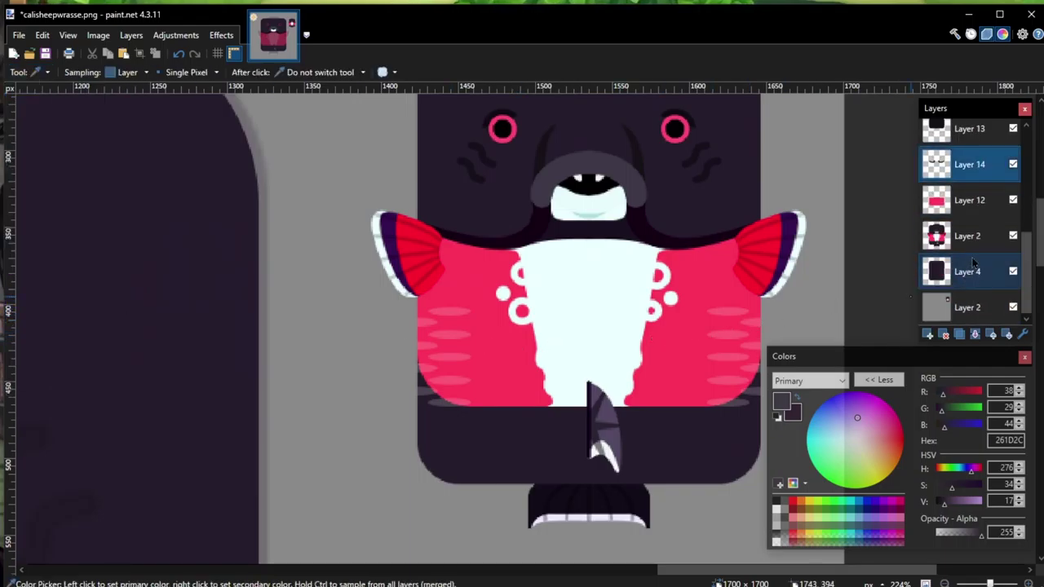
pyautogui.click(967, 306)
pyautogui.scroll(2, 644, 171)
pyautogui.click(565, 198)
pyautogui.scroll(-7, 531, 289)
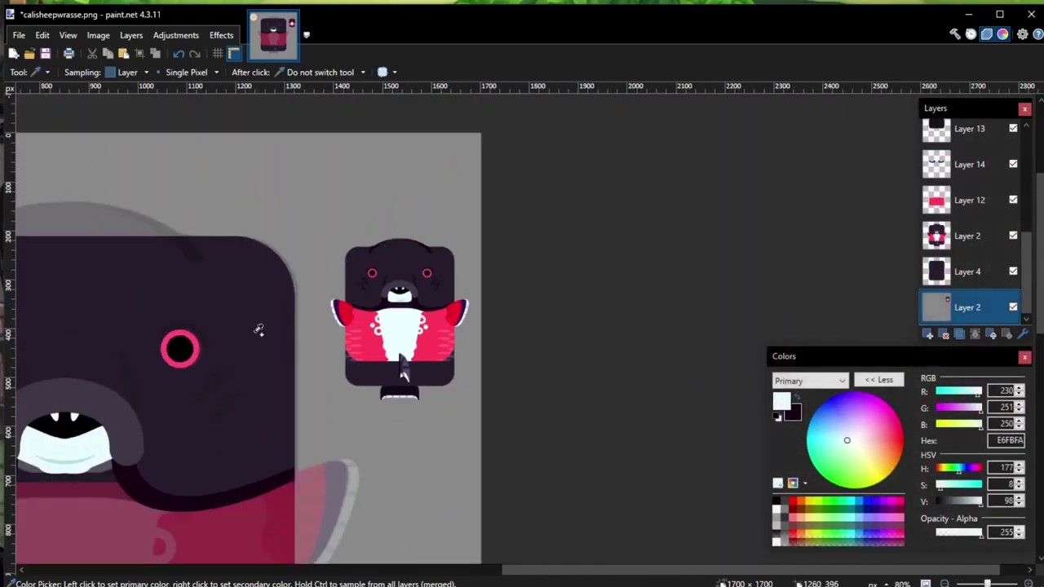
# Step: Activate Layer 7 and switch to the Shapes tool with the rounded rectangle
pyautogui.scroll(3, 259, 330)
pyautogui.scroll(3, 968, 206)
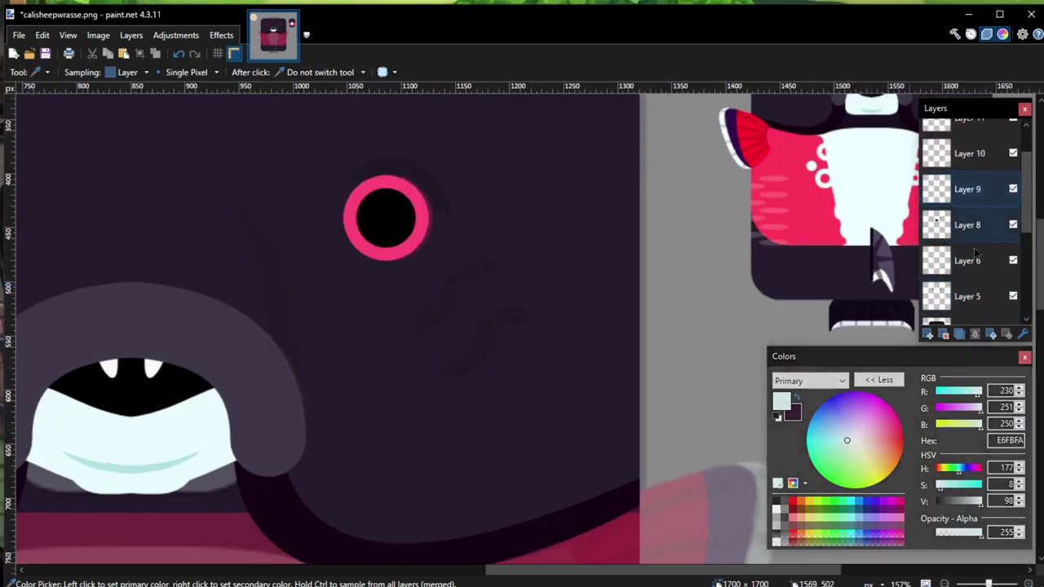
pyautogui.scroll(2, 978, 244)
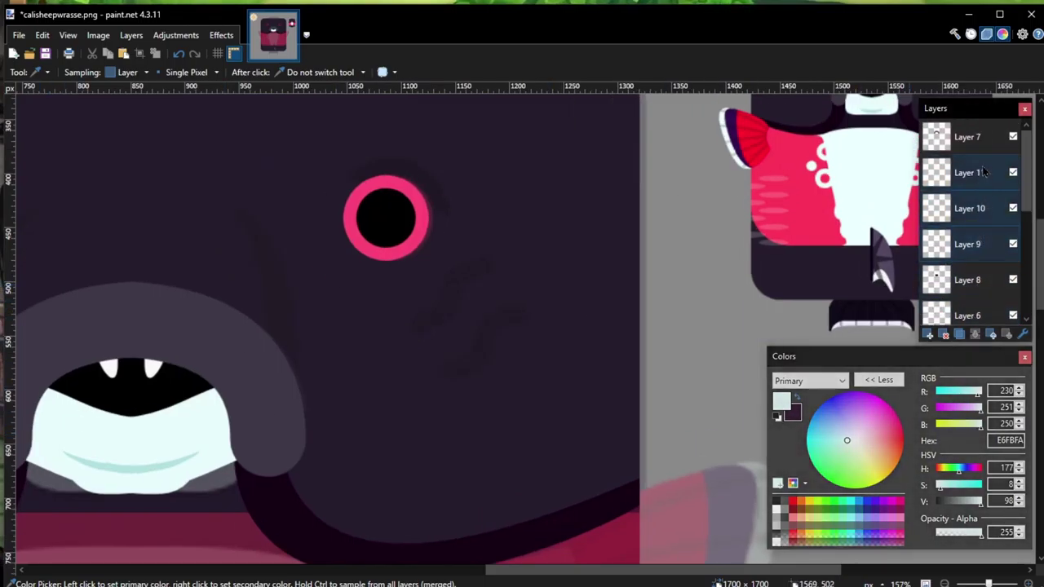
pyautogui.click(978, 137)
pyautogui.scroll(-4, 508, 356)
pyautogui.scroll(3, 306, 228)
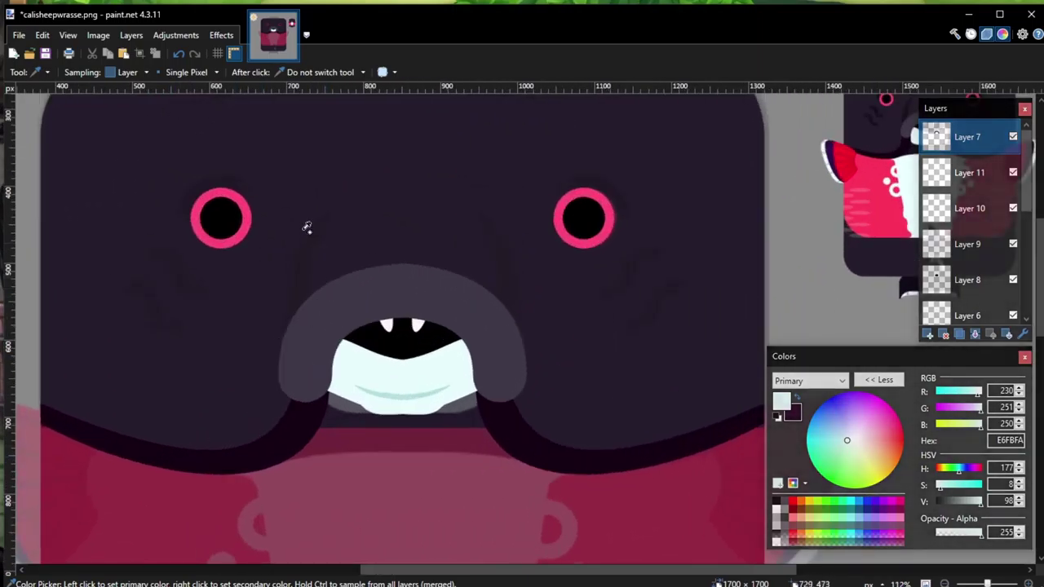
pyautogui.click(40, 72)
pyautogui.click(41, 386)
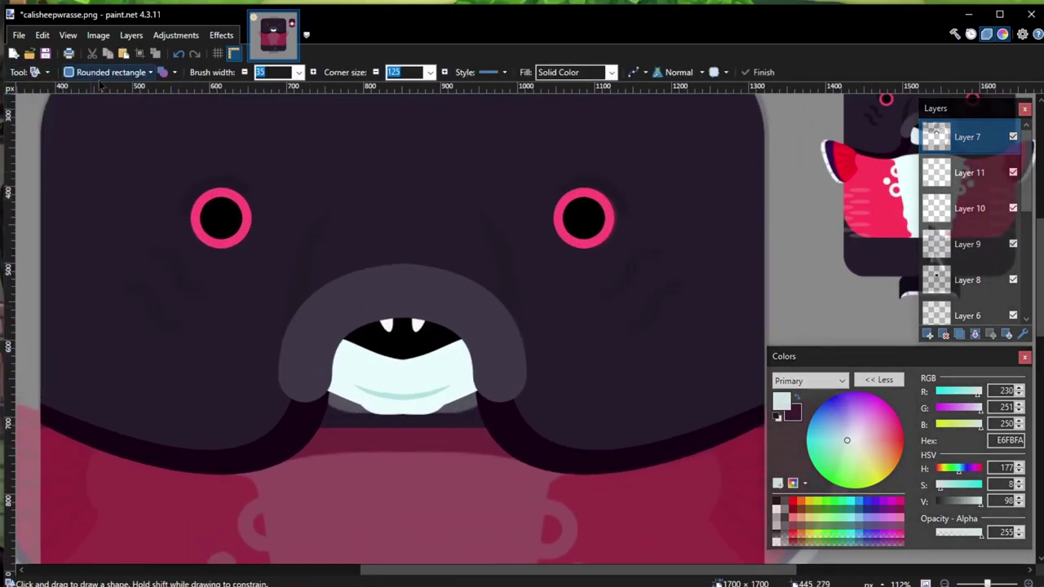
pyautogui.click(969, 172)
pyautogui.click(927, 334)
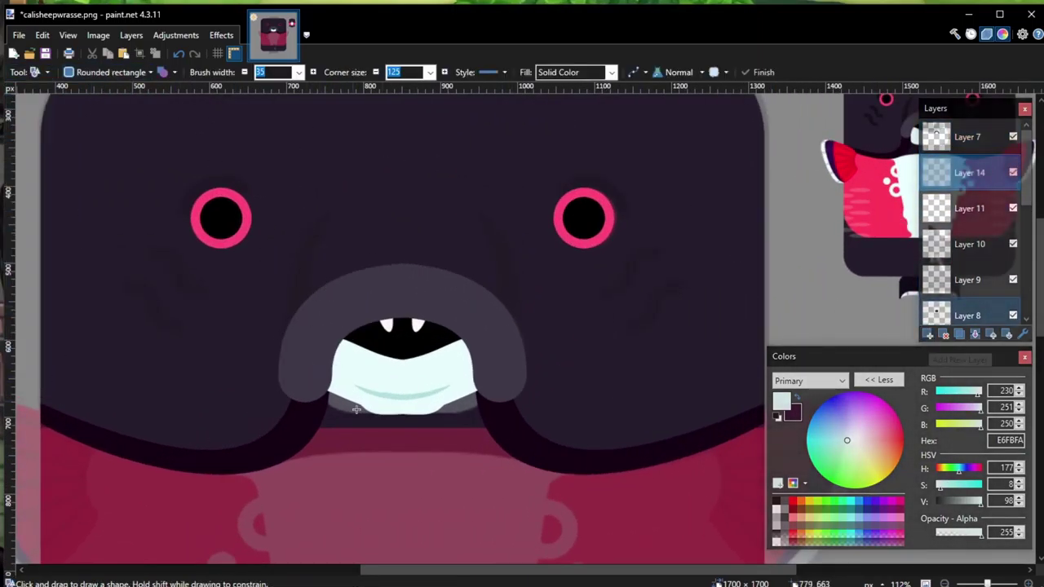
pyautogui.moveTo(299, 360); pyautogui.dragTo(477, 421)
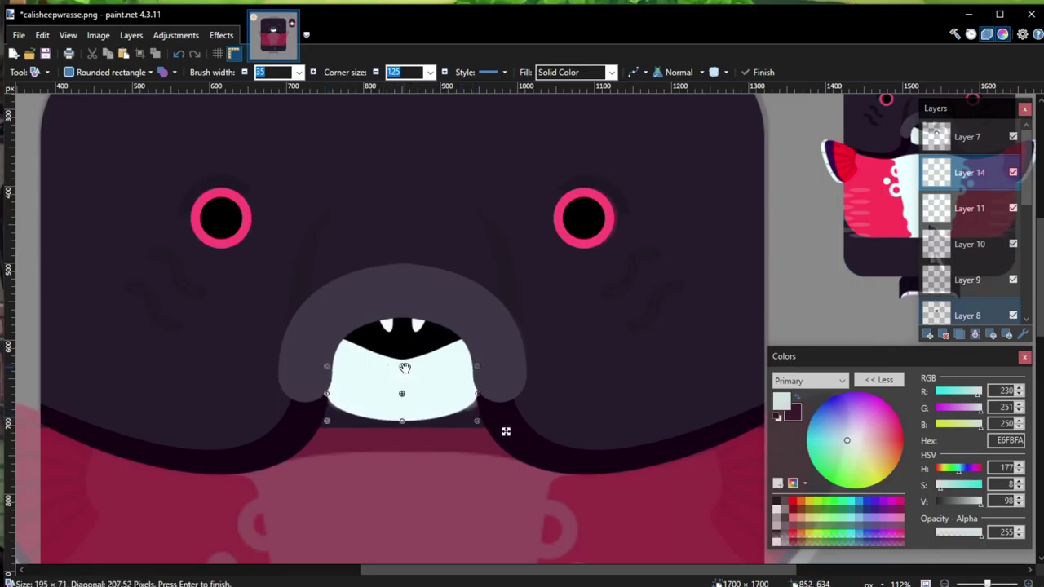
pyautogui.click(983, 184)
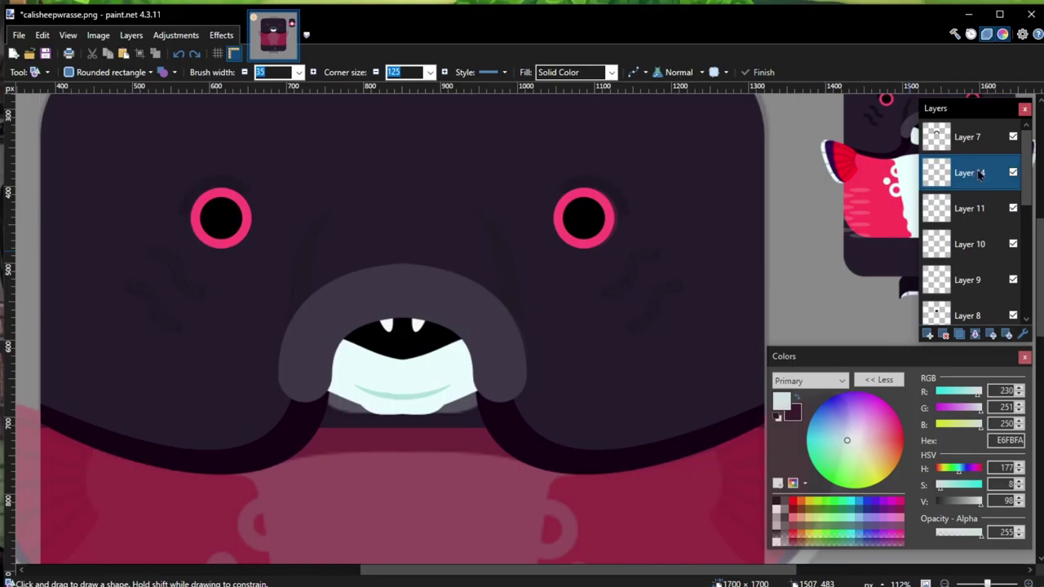
pyautogui.click(944, 335)
pyautogui.click(944, 336)
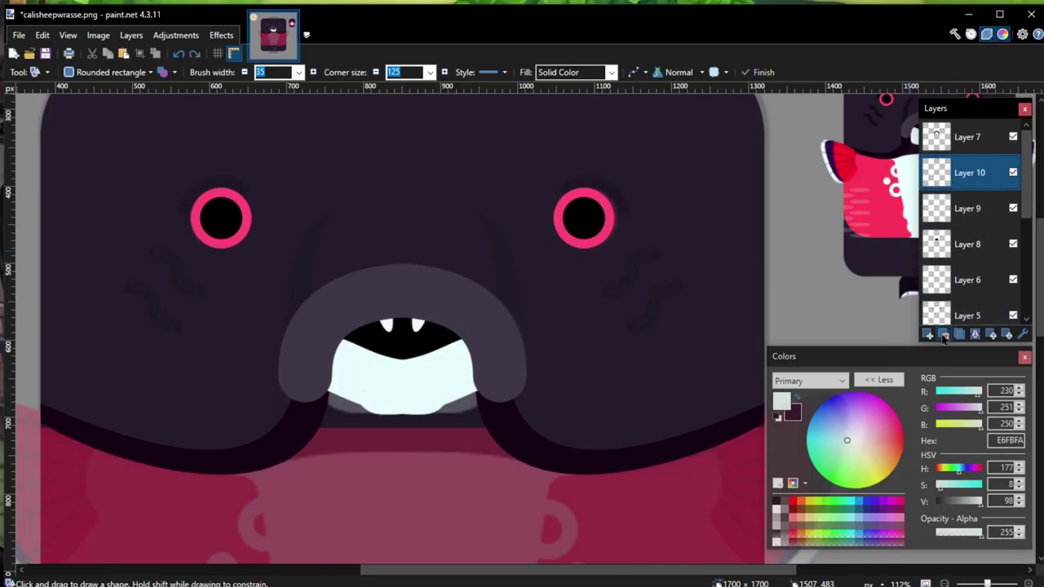
pyautogui.hotkey('ctrl', 'z')
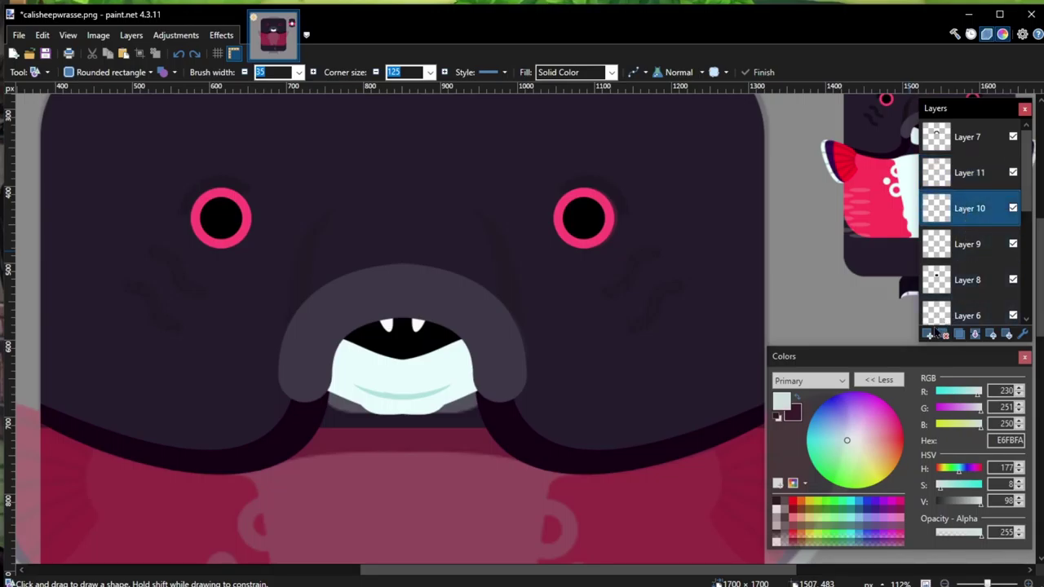
# Step: Add a new layer above Layer 10 and draw a pale white rounded rectangle about 192 × 73 px over the chin
pyautogui.click(929, 334)
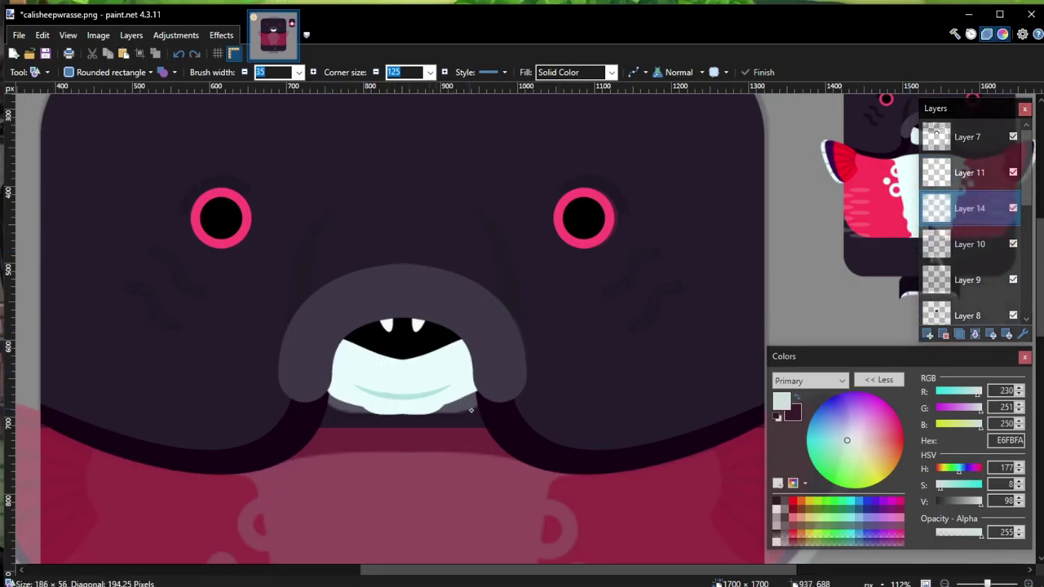
pyautogui.moveTo(470, 410); pyautogui.dragTo(478, 422)
pyautogui.moveTo(326, 398); pyautogui.dragTo(330, 410)
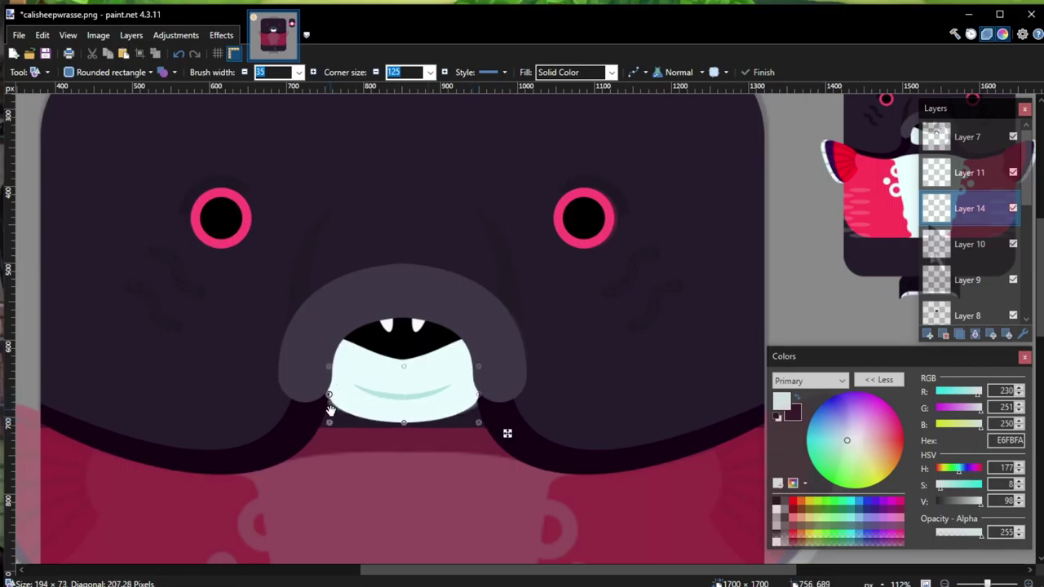
pyautogui.scroll(3, 407, 430)
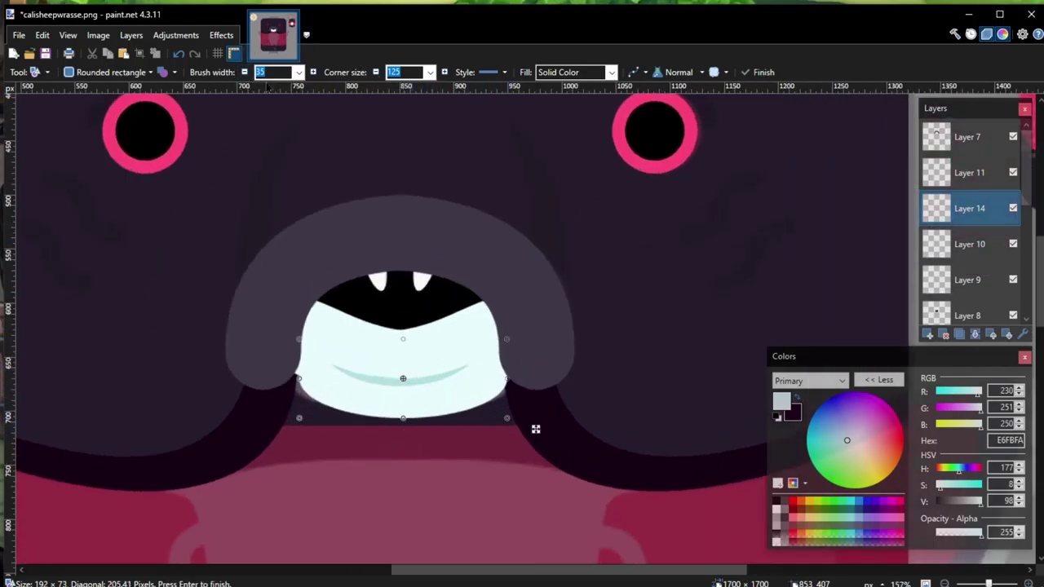
# Step: Shift the chin rectangle up and slightly left, stretch it to 192 × 76 px and set its corner size to 20
pyautogui.click(429, 73)
pyautogui.scroll(5, 406, 208)
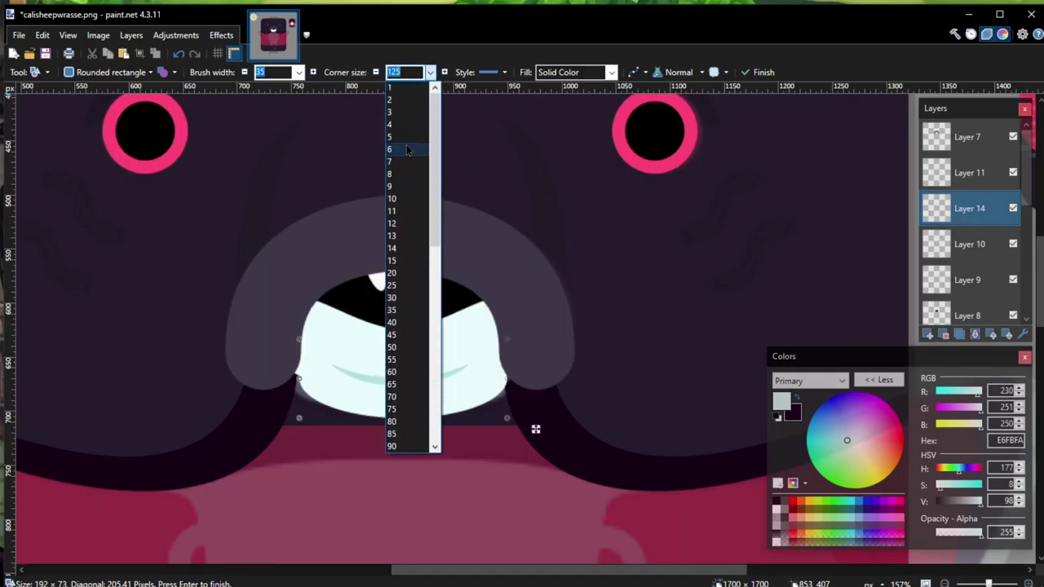
pyautogui.click(408, 206)
pyautogui.moveTo(481, 382)
pyautogui.mouseDown()
pyautogui.moveTo(462, 367)
pyautogui.moveTo(474, 370)
pyautogui.mouseUp()
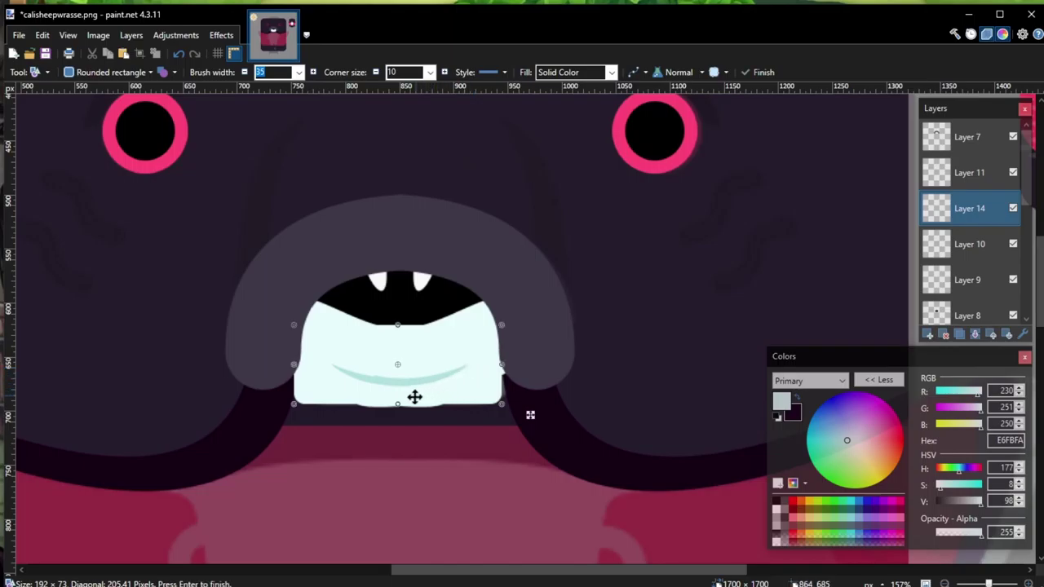
pyautogui.moveTo(400, 404); pyautogui.dragTo(400, 406)
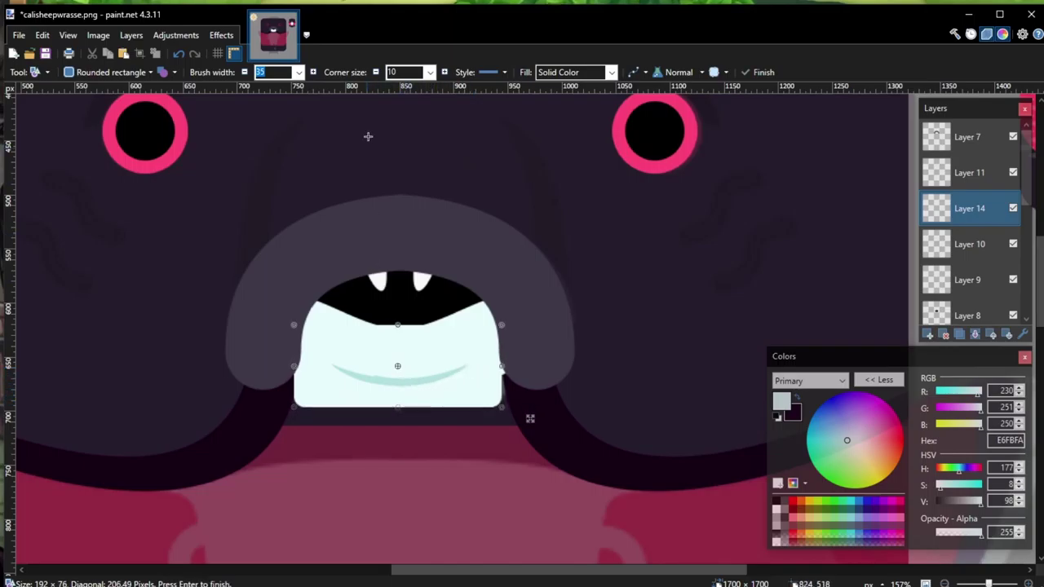
pyautogui.click(430, 73)
pyautogui.click(398, 161)
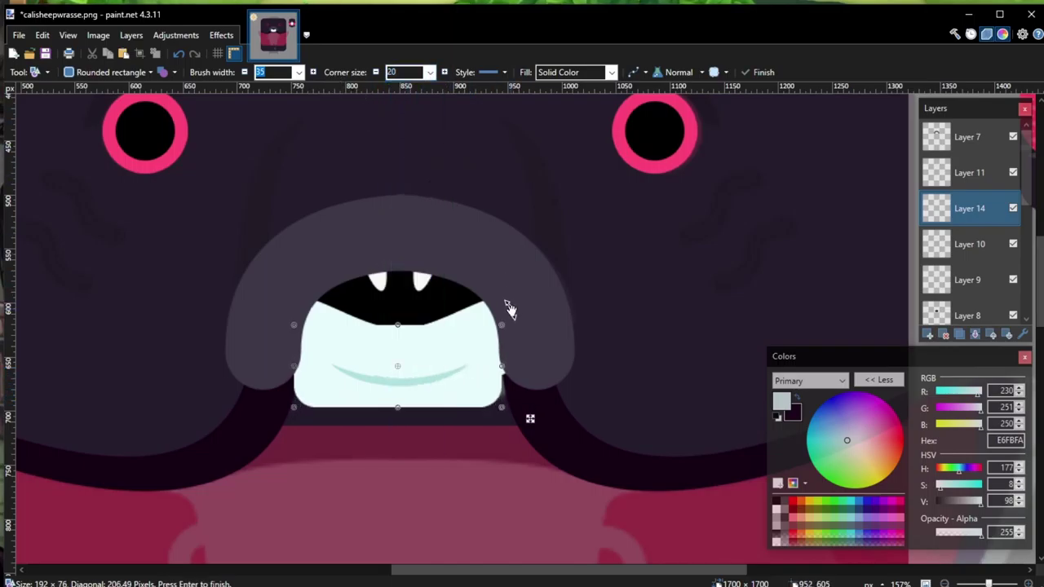
# Step: Duplicate the chin rectangle's layer and flip the copy horizontally to make the chin symmetrical
pyautogui.click(959, 335)
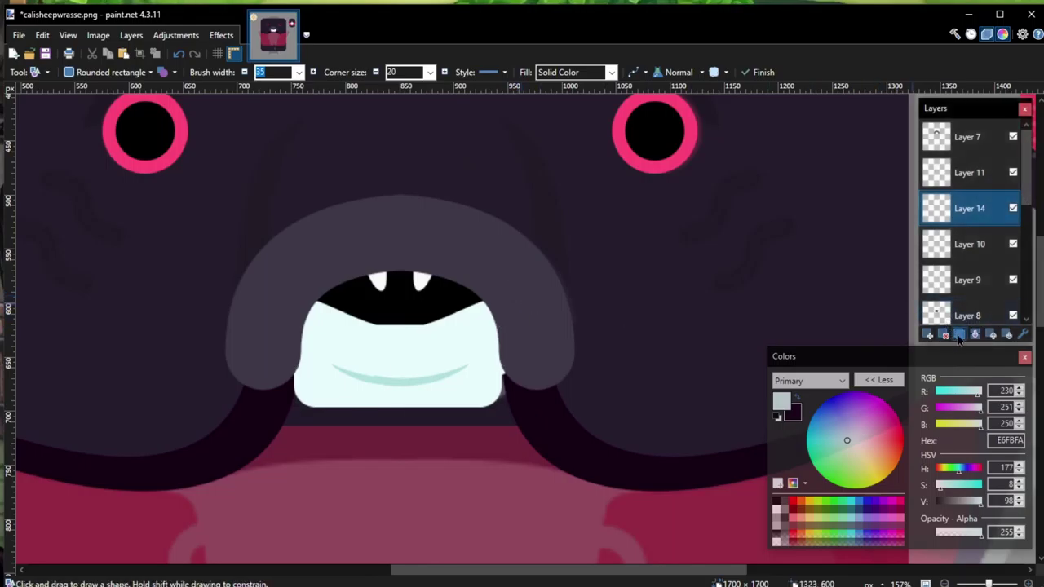
pyautogui.click(221, 35)
pyautogui.click(279, 273)
# Step: Set the opacity of the large reference fish's Layer 2 to 63
pyautogui.scroll(-5, 291, 287)
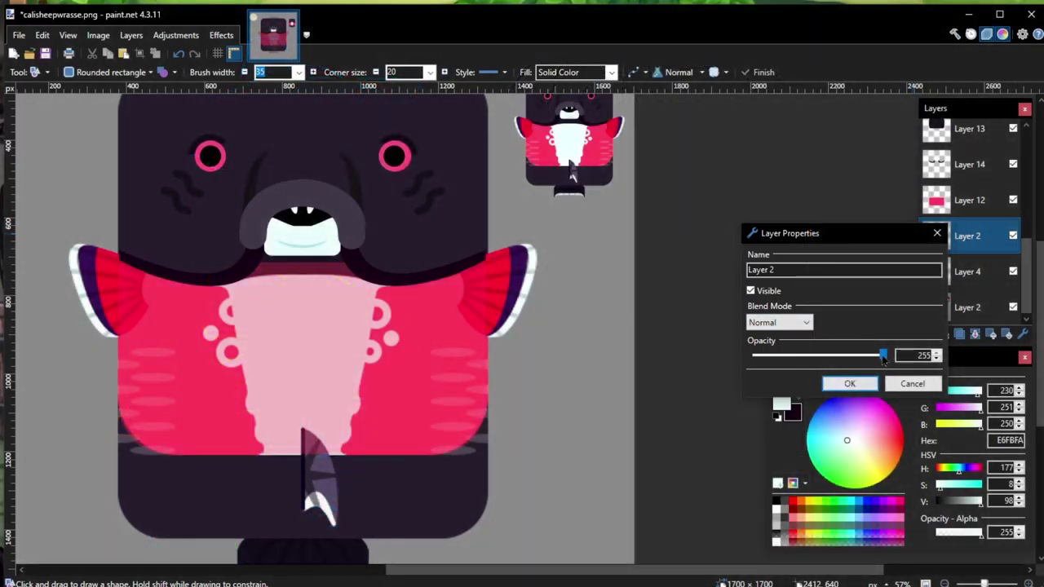
pyautogui.moveTo(881, 359); pyautogui.dragTo(785, 356)
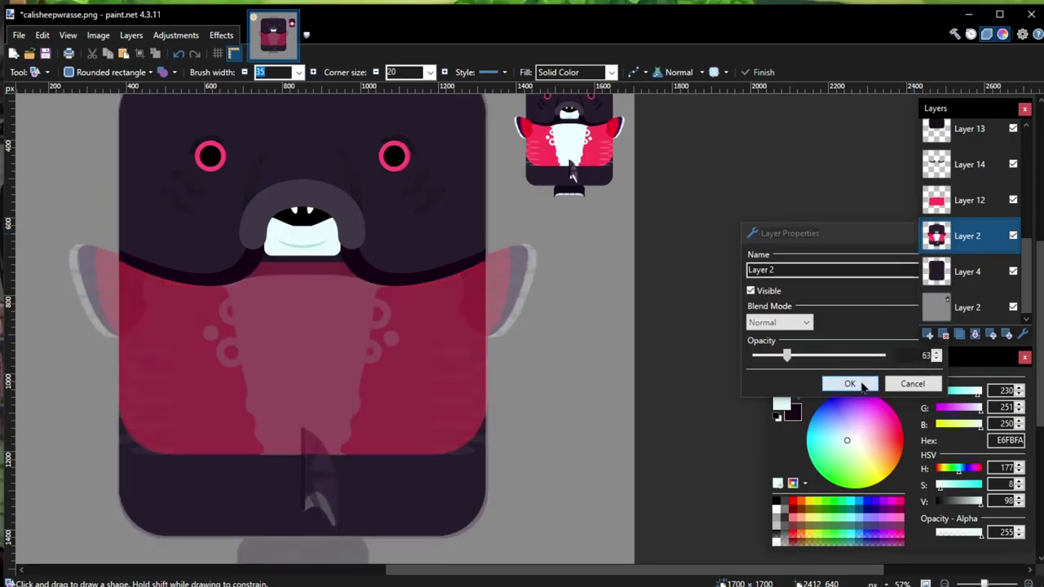
pyautogui.click(849, 384)
# Step: Sample the red FF002E from the small reference fish's right fin on the bottom layer as the primary color
pyautogui.click(37, 72)
pyautogui.click(68, 305)
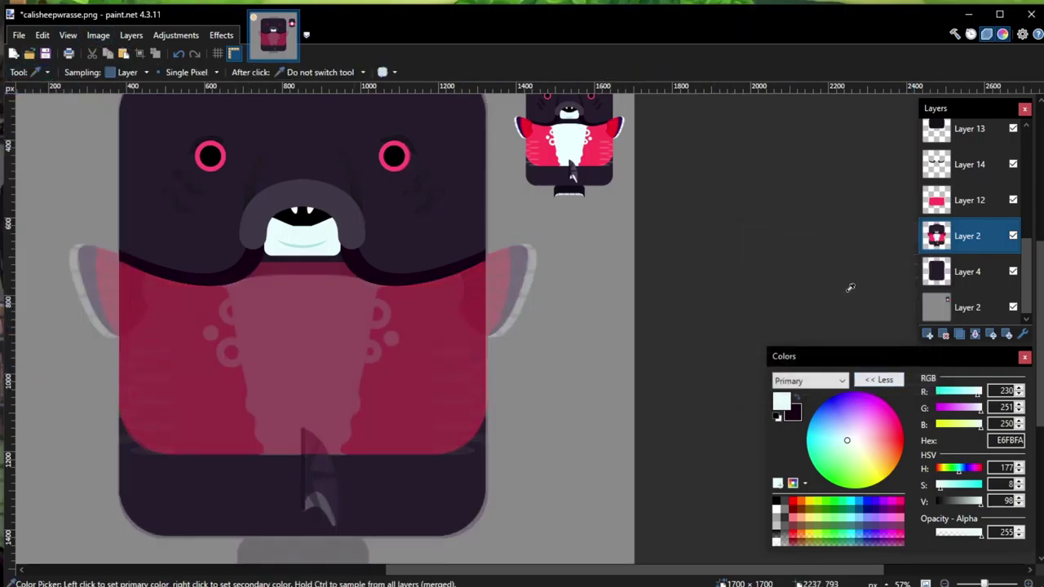
pyautogui.click(967, 306)
pyautogui.keyDown('ctrl'); pyautogui.scroll(3, 620, 127); pyautogui.keyUp('ctrl')
pyautogui.keyDown('ctrl'); pyautogui.scroll(2, 610, 127); pyautogui.keyUp('ctrl')
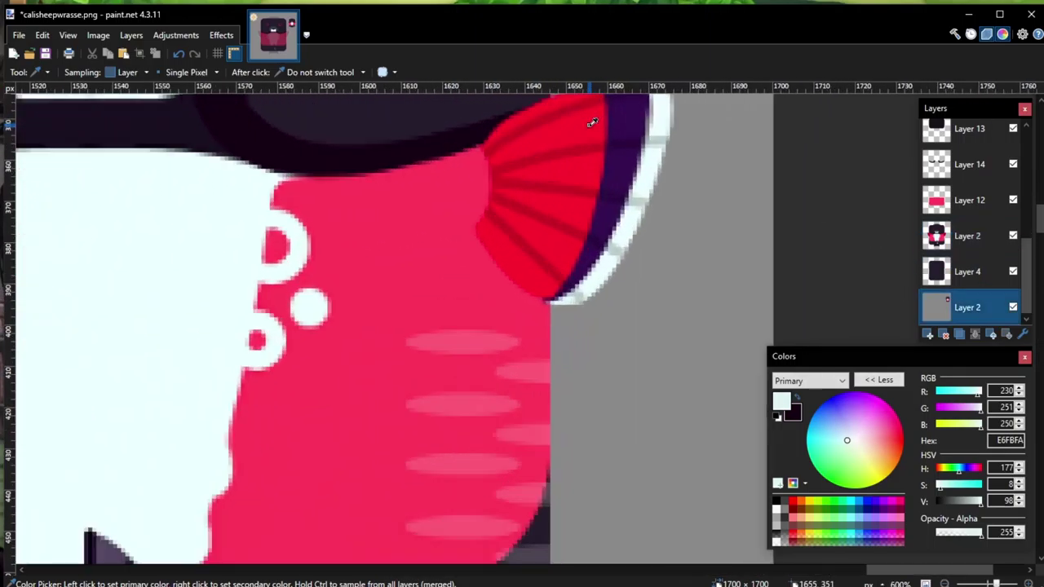
pyautogui.click(589, 116)
# Step: Choose the Line / Curve tool and add a new layer above the gray bottom layer
pyautogui.keyDown('ctrl'); pyautogui.scroll(-5, 589, 116); pyautogui.keyUp('ctrl')
pyautogui.keyDown('ctrl'); pyautogui.scroll(4, 427, 351); pyautogui.keyUp('ctrl')
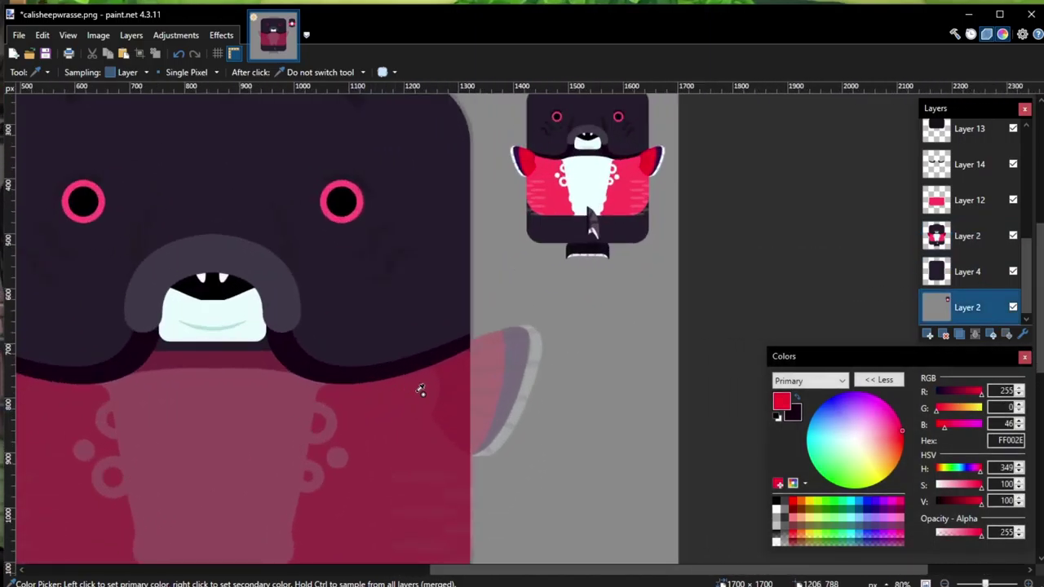
pyautogui.click(49, 73)
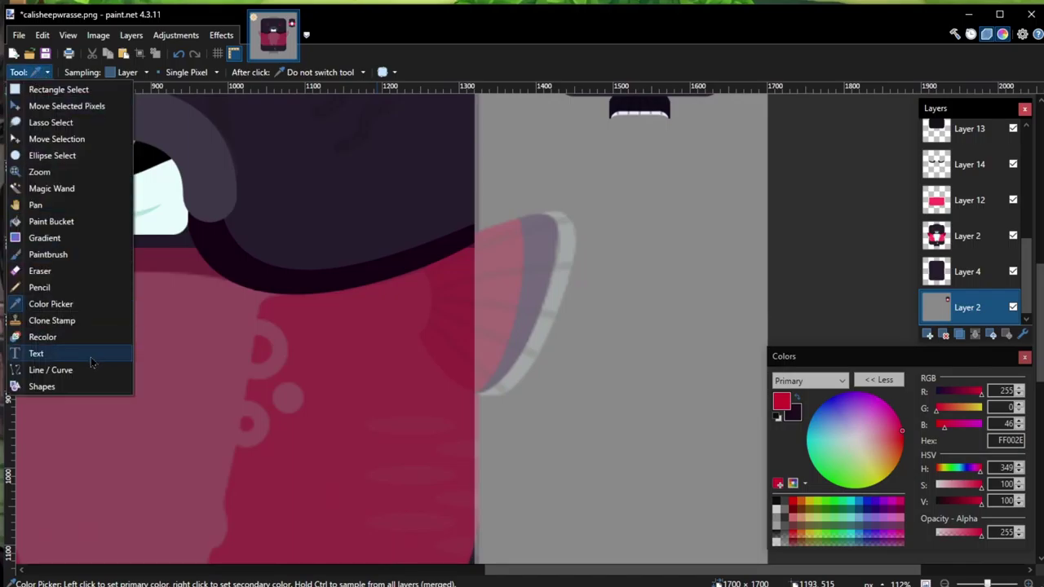
pyautogui.click(41, 369)
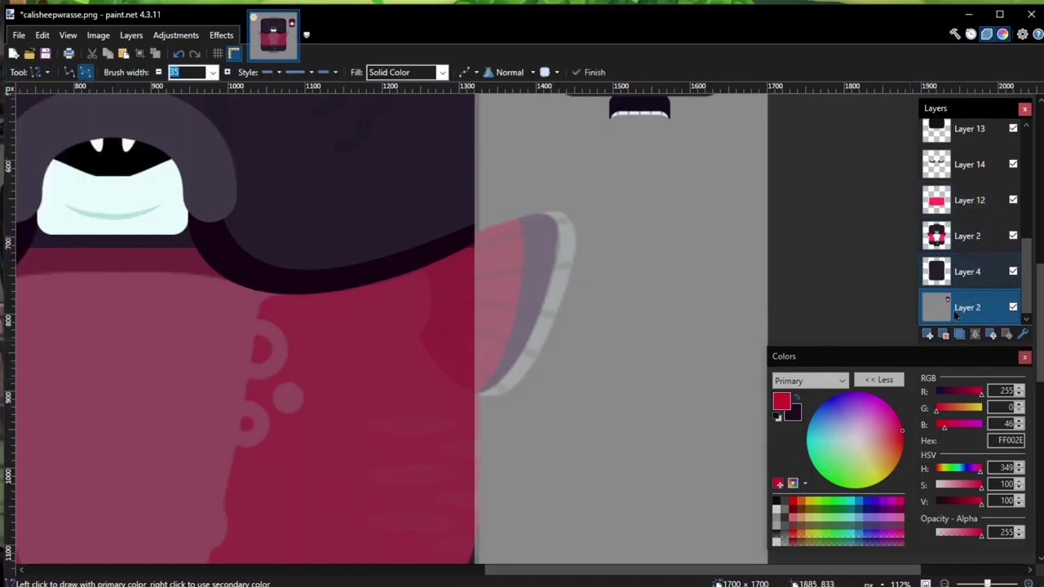
pyautogui.click(929, 336)
pyautogui.scroll(-3, 846, 329)
pyautogui.scroll(3, 661, 149)
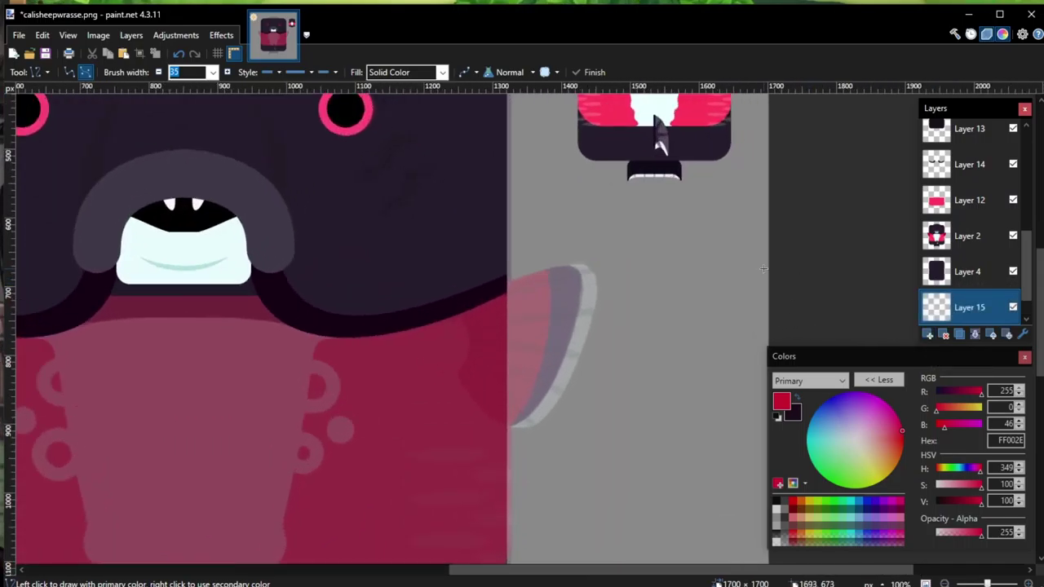
# Step: Undo the stray line and move the new empty layer to the top of the layer stack
pyautogui.scroll(1, 585, 296)
pyautogui.moveTo(389, 337); pyautogui.dragTo(486, 277)
pyautogui.hotkey('ctrl', 'z')
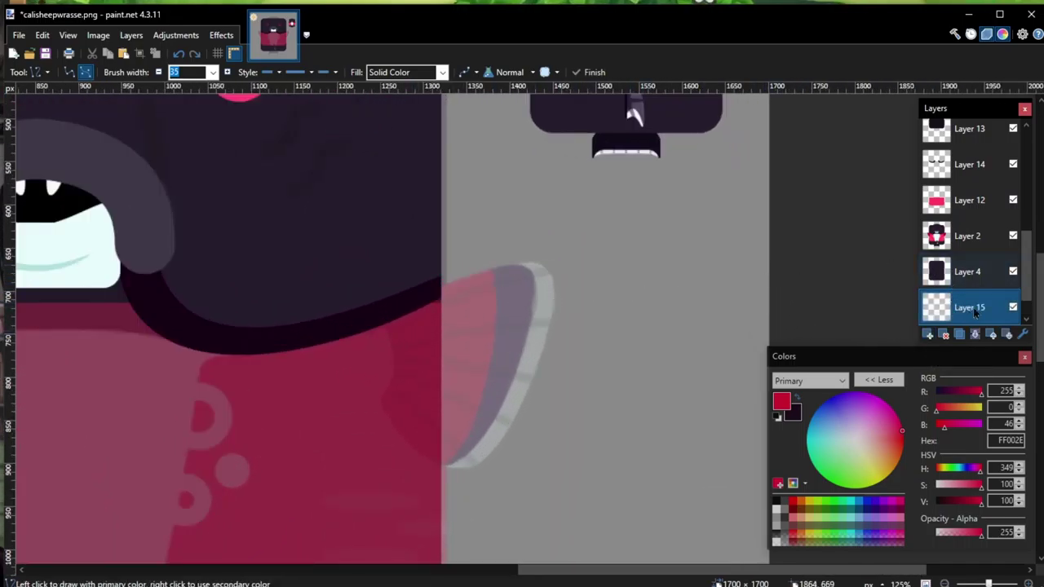
pyautogui.hotkey('alt', 'pageup')
pyautogui.hotkey('alt', 'pageup')
pyautogui.hotkey('alt', 'pageup')
pyautogui.hotkey('alt', 'pageup')
pyautogui.hotkey('alt', 'pageup')
pyautogui.hotkey('alt', 'pageup')
pyautogui.hotkey('alt', 'pageup')
pyautogui.hotkey('alt', 'pageup')
# Step: Draw a 35 px red curve about 338 px long along the right fin's upper edge and around its outer tip
pyautogui.moveTo(388, 327)
pyautogui.mouseDown()
pyautogui.moveTo(492, 288)
pyautogui.moveTo(527, 253)
pyautogui.moveTo(551, 296)
pyautogui.moveTo(508, 403)
pyautogui.mouseUp()
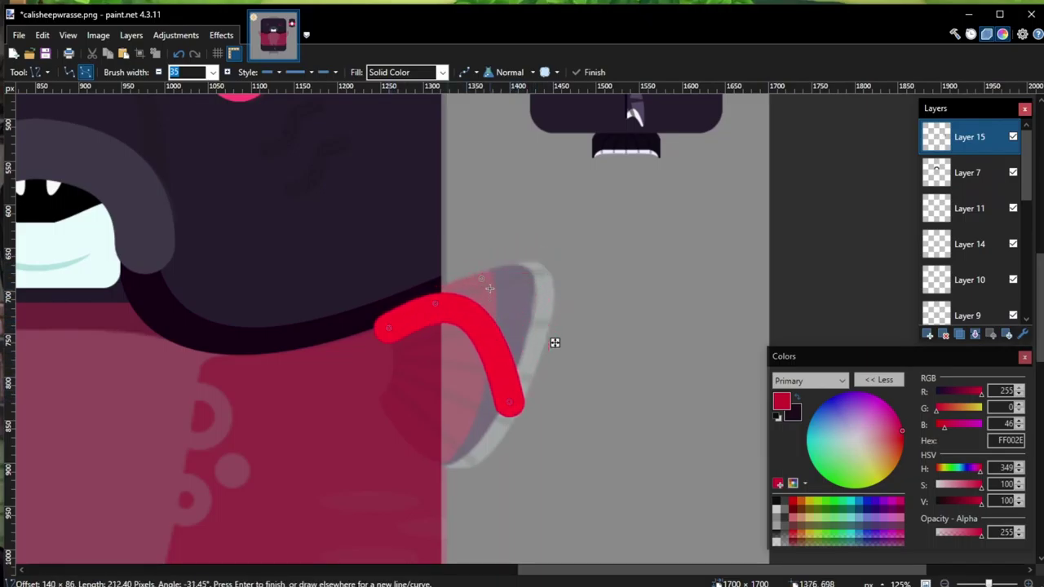
pyautogui.moveTo(481, 278); pyautogui.dragTo(592, 221)
pyautogui.moveTo(440, 304); pyautogui.dragTo(510, 268)
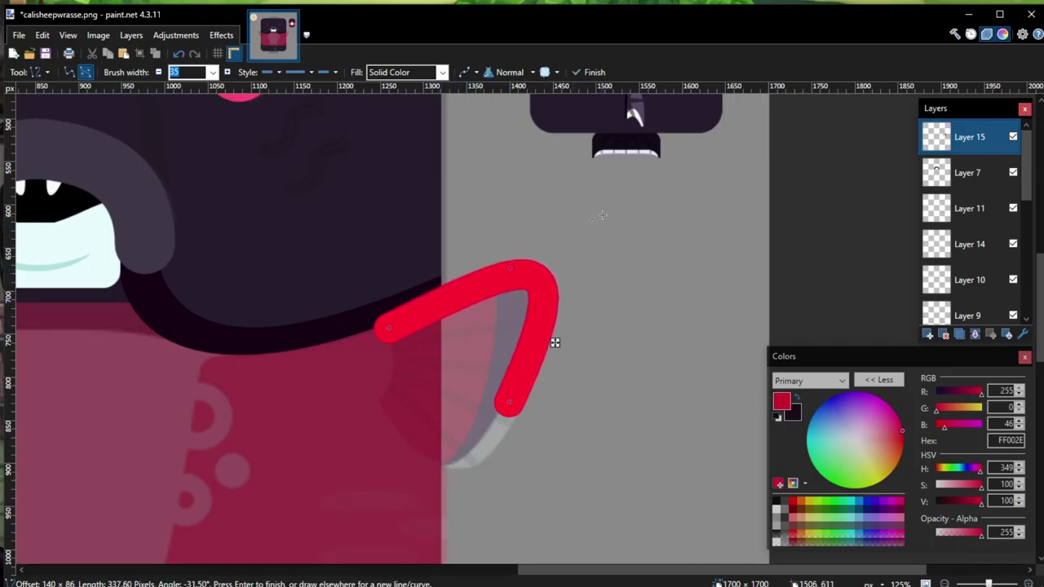
pyautogui.moveTo(586, 227); pyautogui.dragTo(594, 221)
# Step: Complete the fin outline with a curve about 217 px long around its lower tip and a short curve closing the inner side
pyautogui.moveTo(507, 405); pyautogui.dragTo(380, 376)
pyautogui.moveTo(475, 461); pyautogui.dragTo(454, 513)
pyautogui.moveTo(491, 432); pyautogui.dragTo(494, 433)
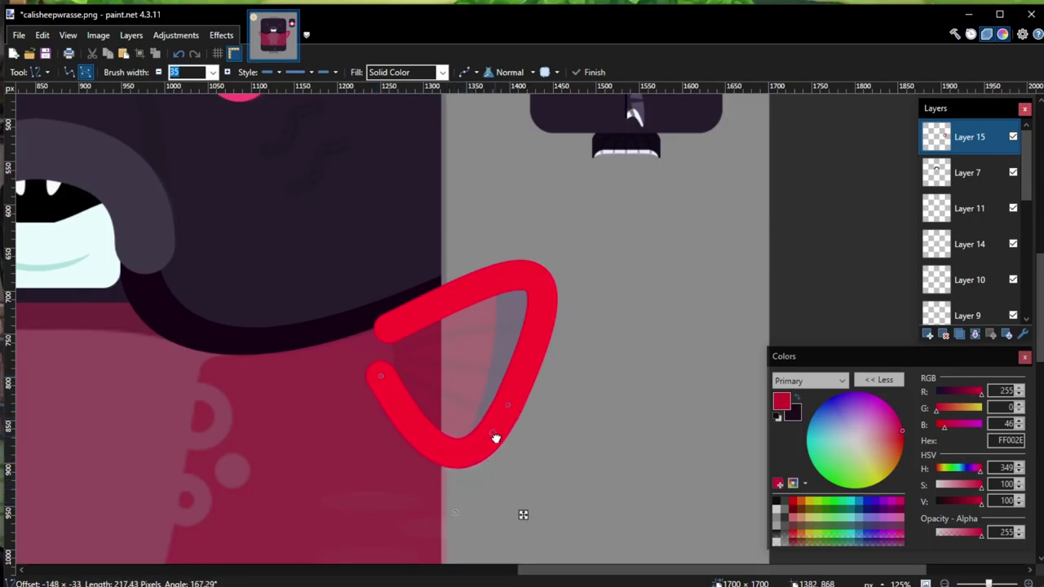
pyautogui.click(511, 399)
pyautogui.press('Return')
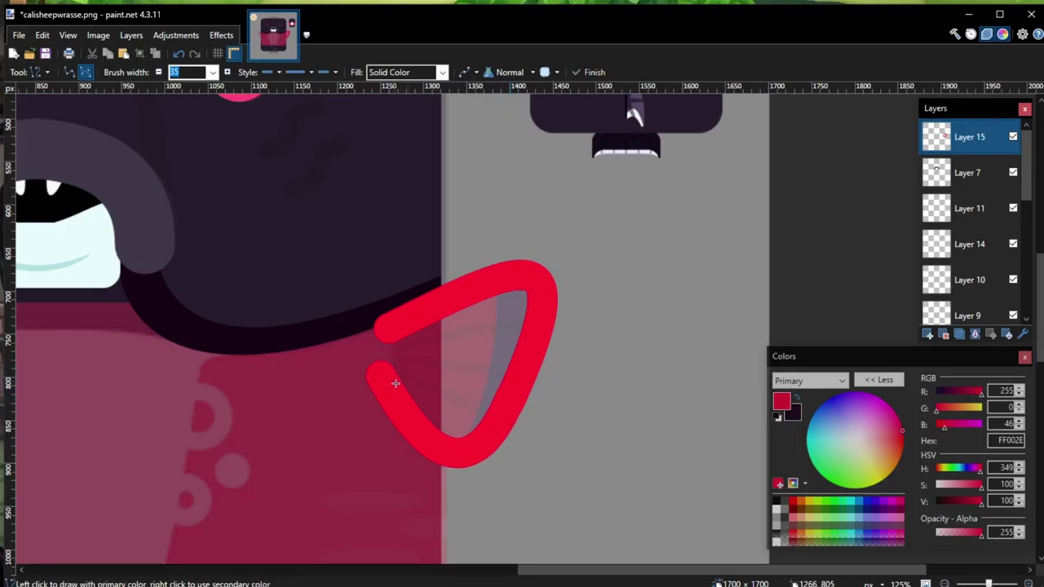
pyautogui.moveTo(410, 382); pyautogui.dragTo(400, 335)
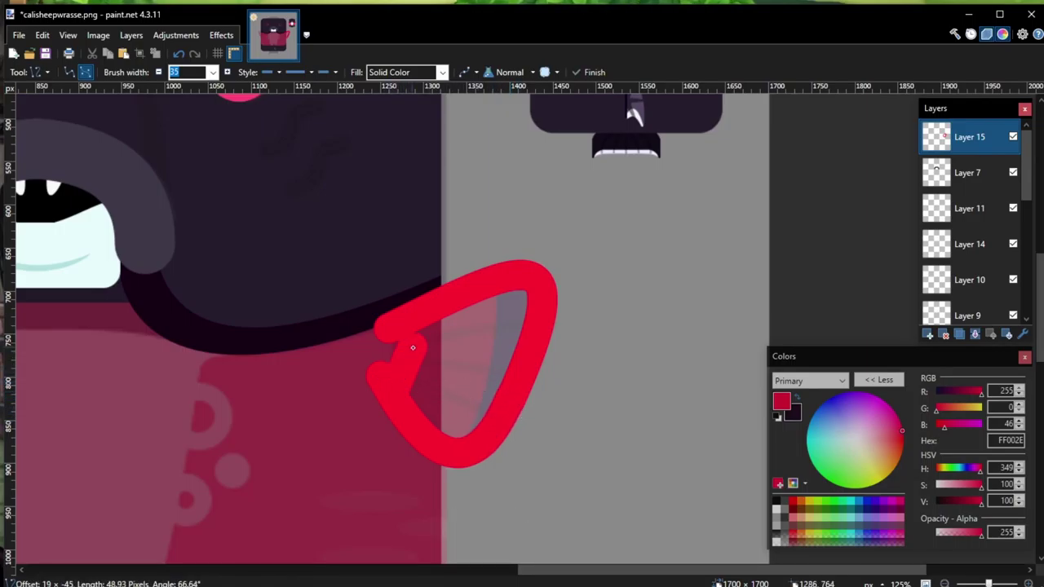
pyautogui.press('Return')
# Step: Fill the inside of the fin outline with the red FF002E using the Paint Bucket
pyautogui.click(36, 72)
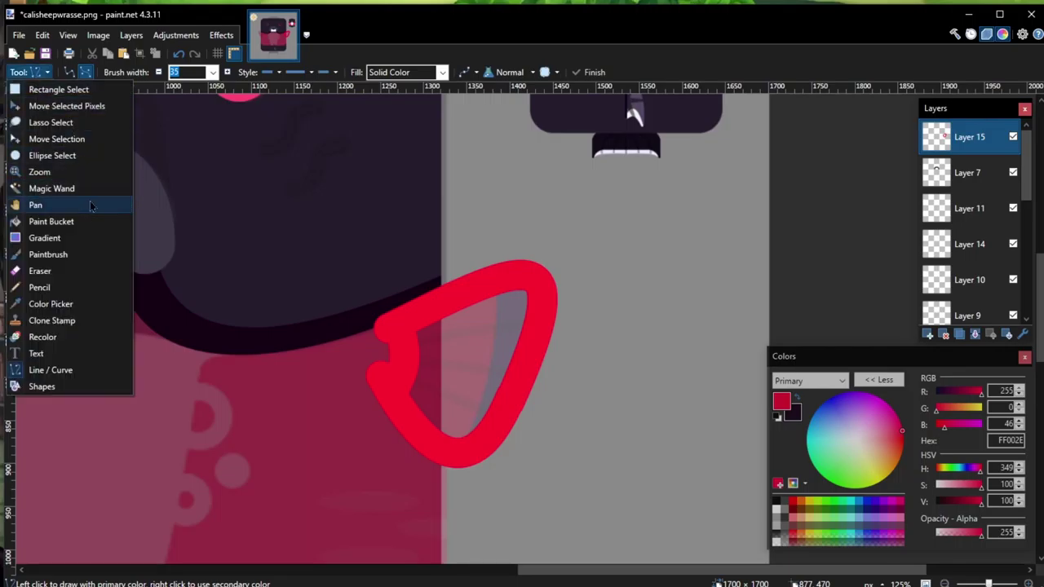
pyautogui.click(45, 226)
pyautogui.click(460, 359)
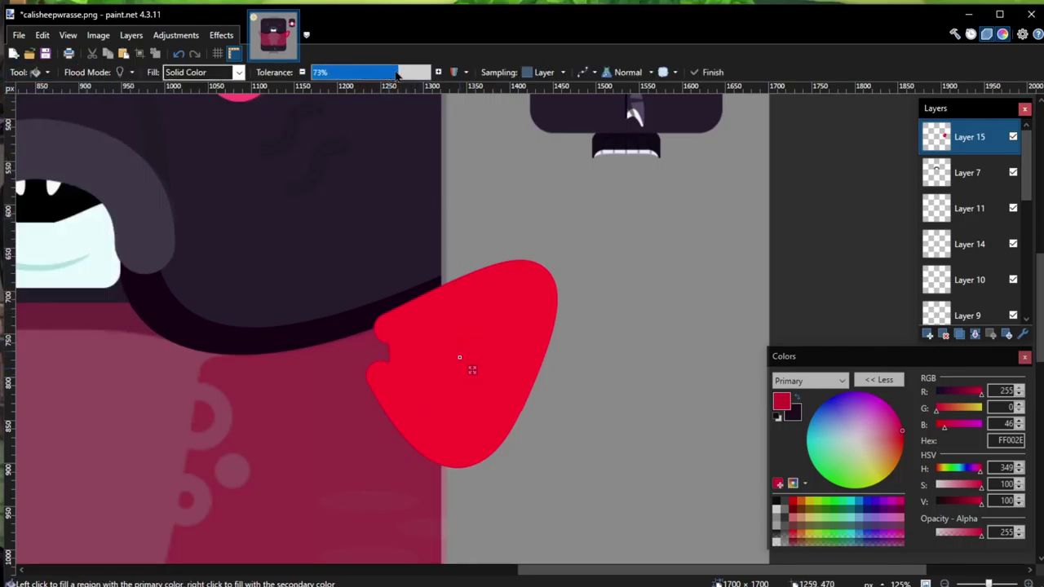
# Step: Examine the fin fill's edges at 0% tolerance, and set the tolerance to 75%
pyautogui.moveTo(381, 72); pyautogui.dragTo(313, 72)
pyautogui.scroll(9, 526, 298)
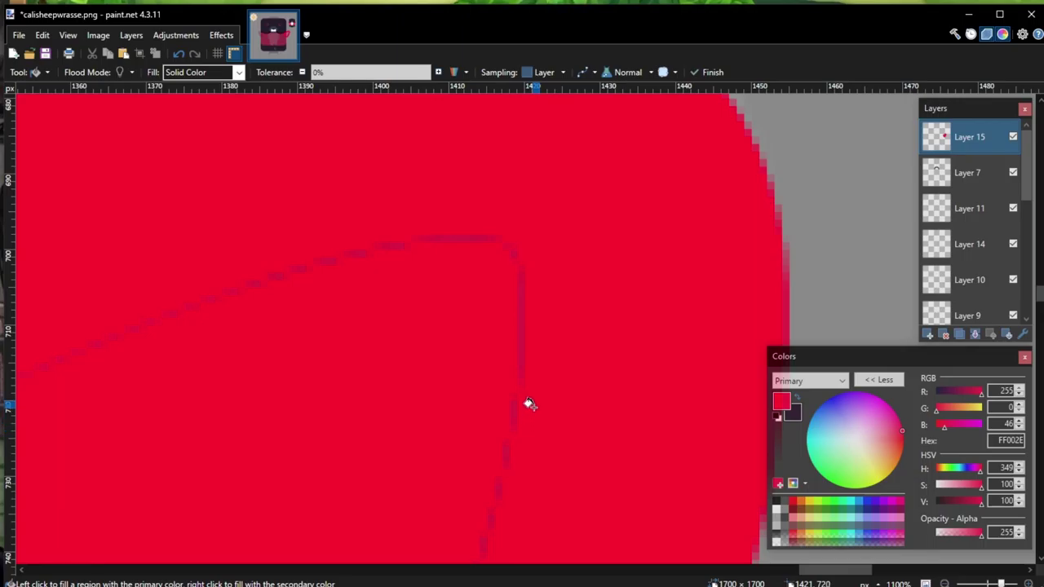
pyautogui.scroll(-9, 530, 405)
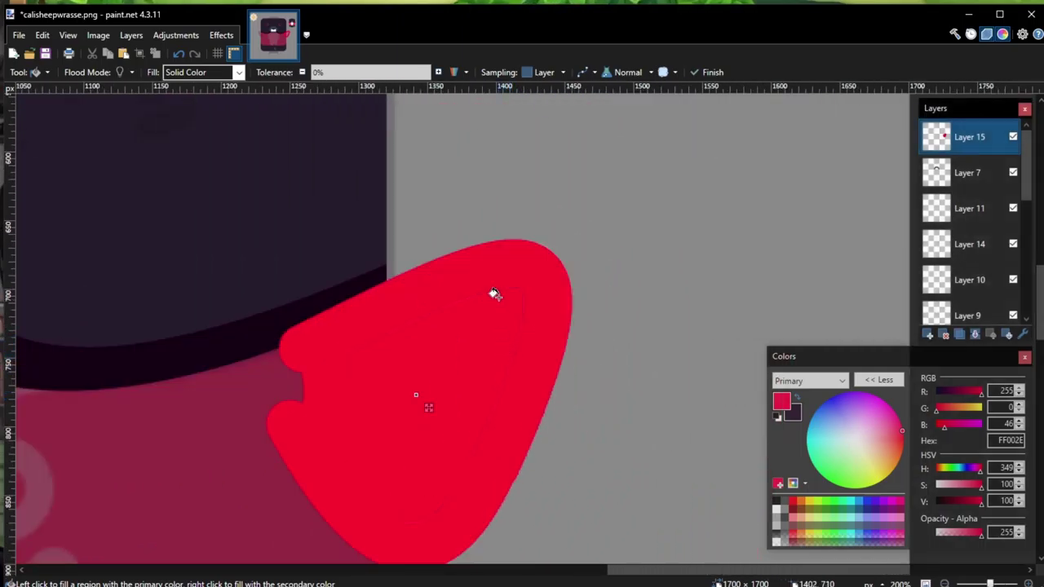
pyautogui.scroll(10, 471, 201)
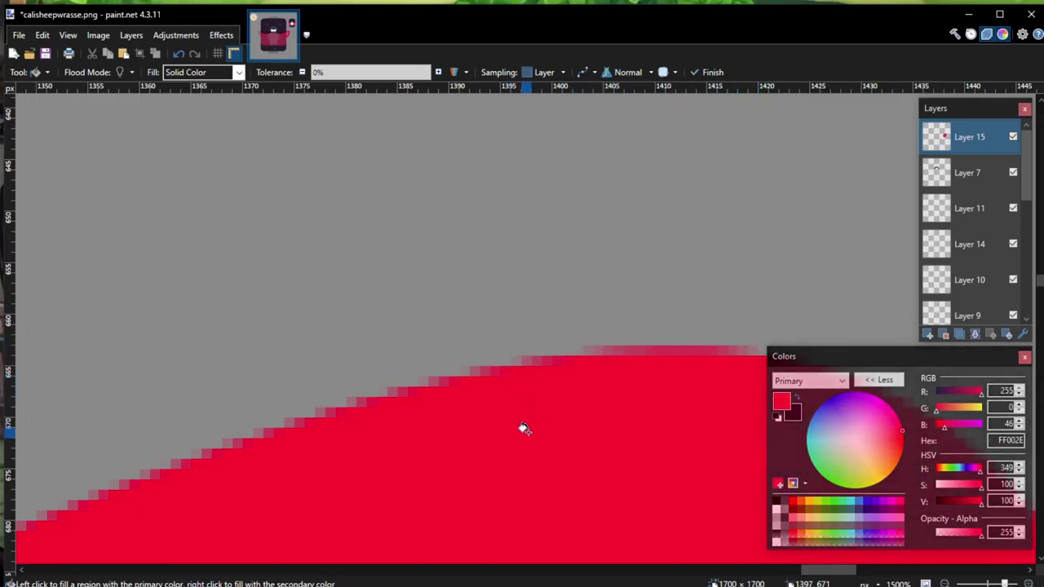
pyautogui.scroll(-11, 521, 427)
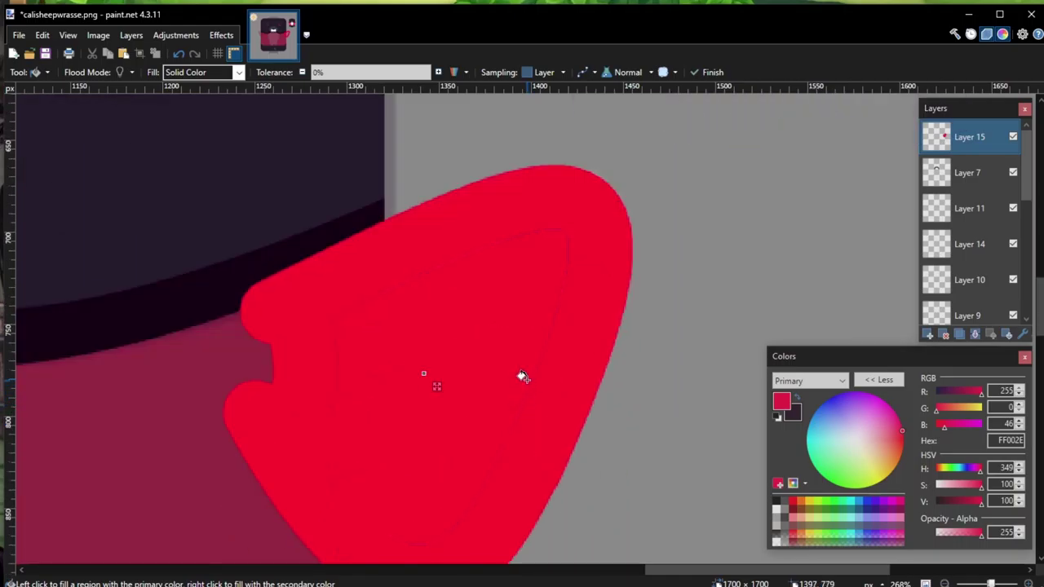
pyautogui.scroll(1, 477, 441)
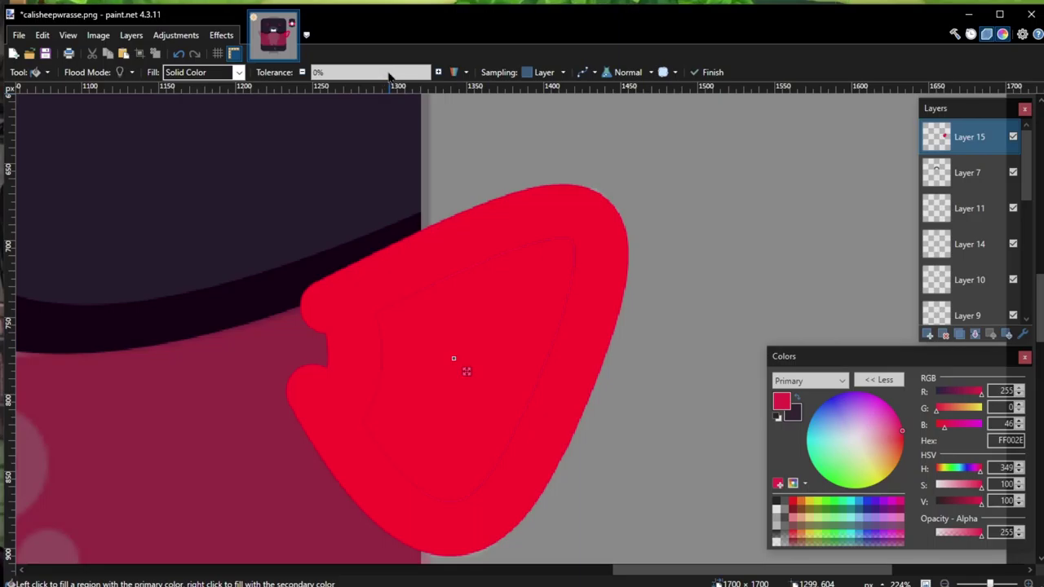
pyautogui.click(390, 73)
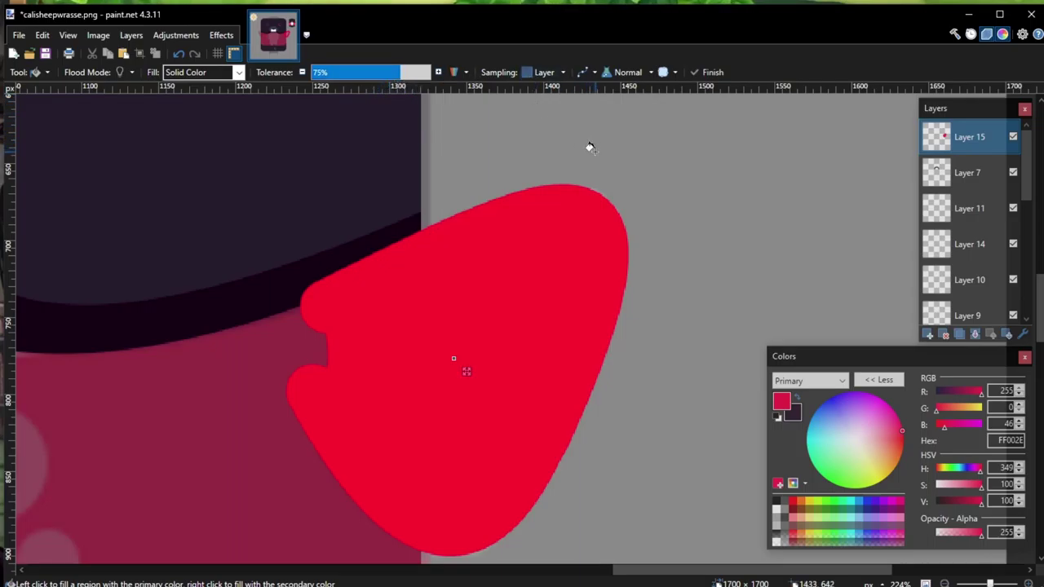
# Step: Draw an elliptical selection about 123 × 192 px on Layer 15, inward of the red fin
pyautogui.scroll(-6, 564, 244)
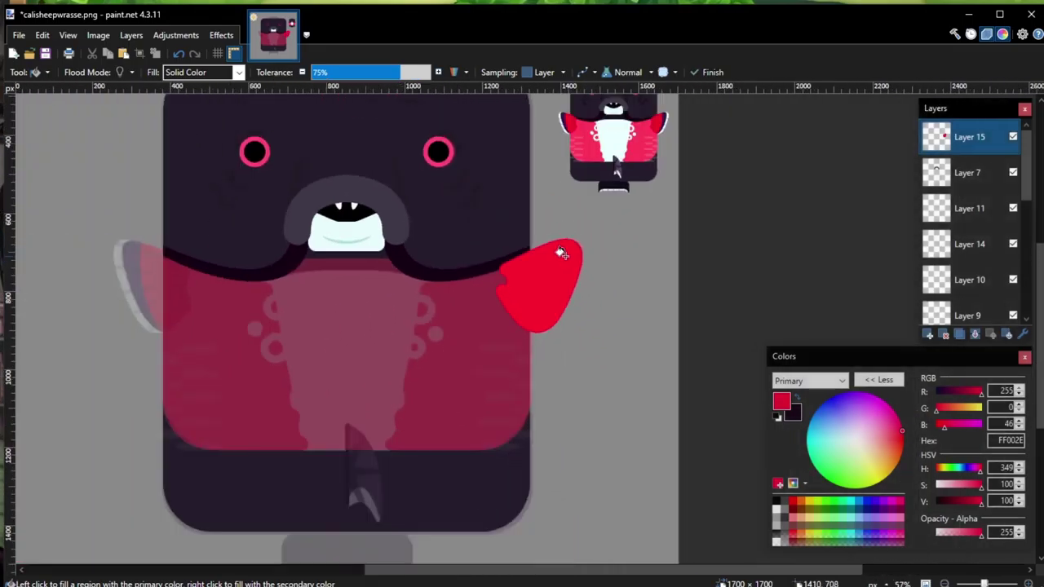
pyautogui.scroll(3, 552, 199)
pyautogui.click(42, 76)
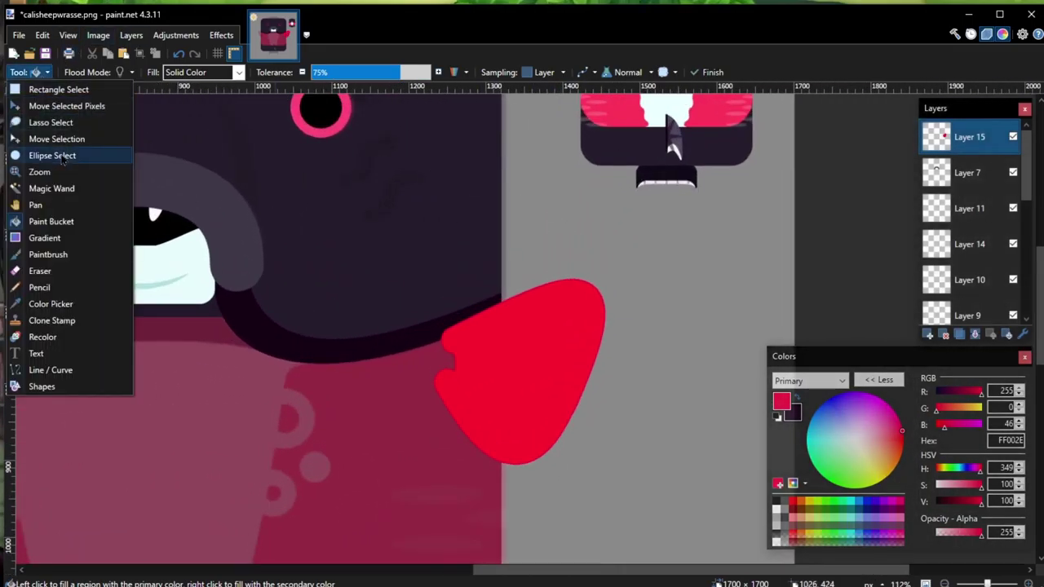
pyautogui.click(49, 155)
pyautogui.moveTo(360, 358); pyautogui.dragTo(383, 314)
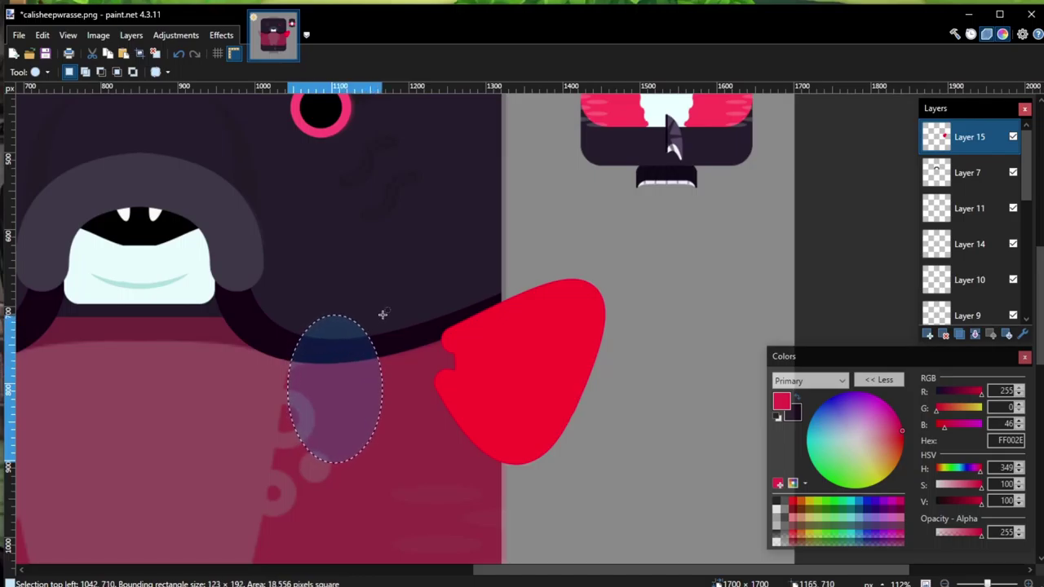
# Step: Move the elliptical selection's pixels over the fin's inner edge and shrink it to about 142 px tall, carving a smooth concave notch
pyautogui.click(42, 72)
pyautogui.click(70, 105)
pyautogui.moveTo(396, 497); pyautogui.dragTo(469, 446)
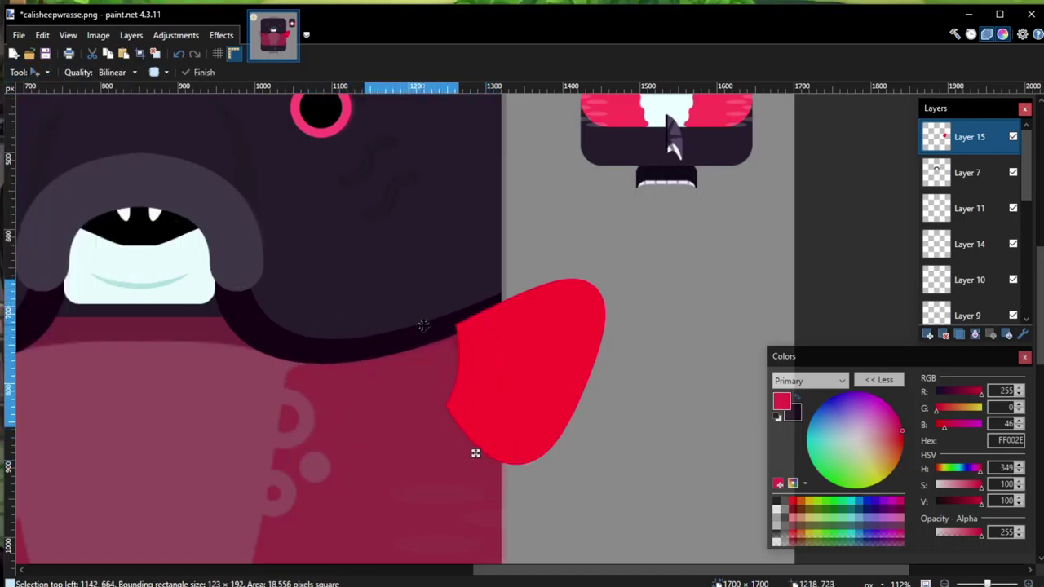
pyautogui.moveTo(406, 275); pyautogui.dragTo(410, 318)
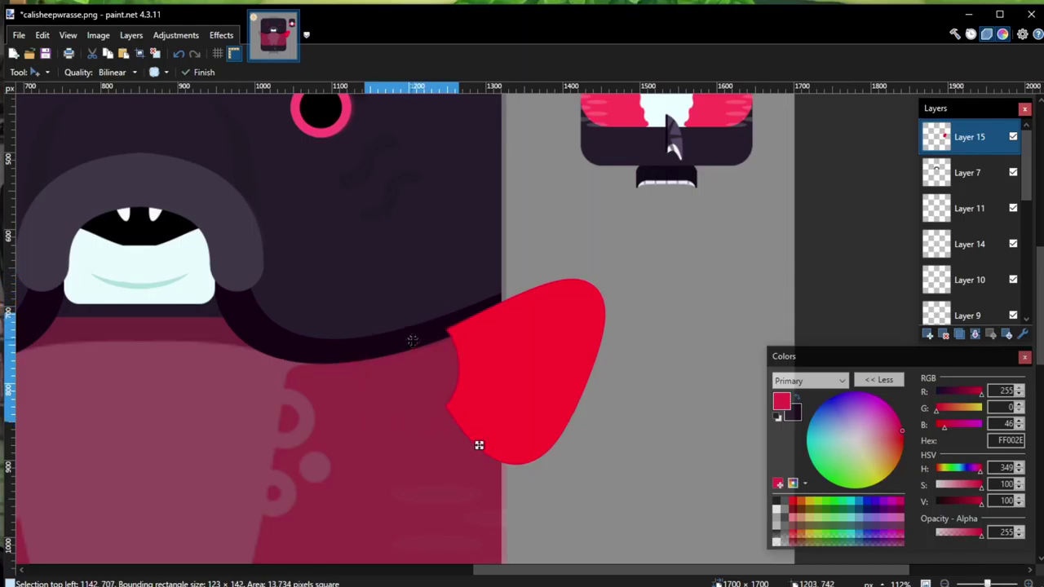
# Step: Sample the reference fin's dark purple as the primary colour and its pale white edge as the secondary colour from the bottom Layer 2
pyautogui.scroll(3, 645, 302)
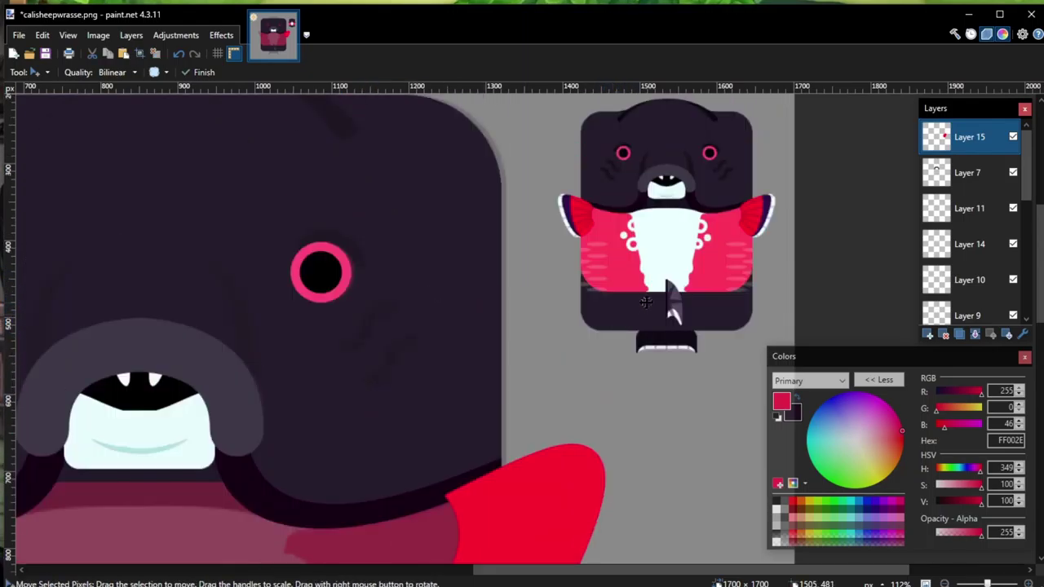
pyautogui.click(41, 72)
pyautogui.click(44, 305)
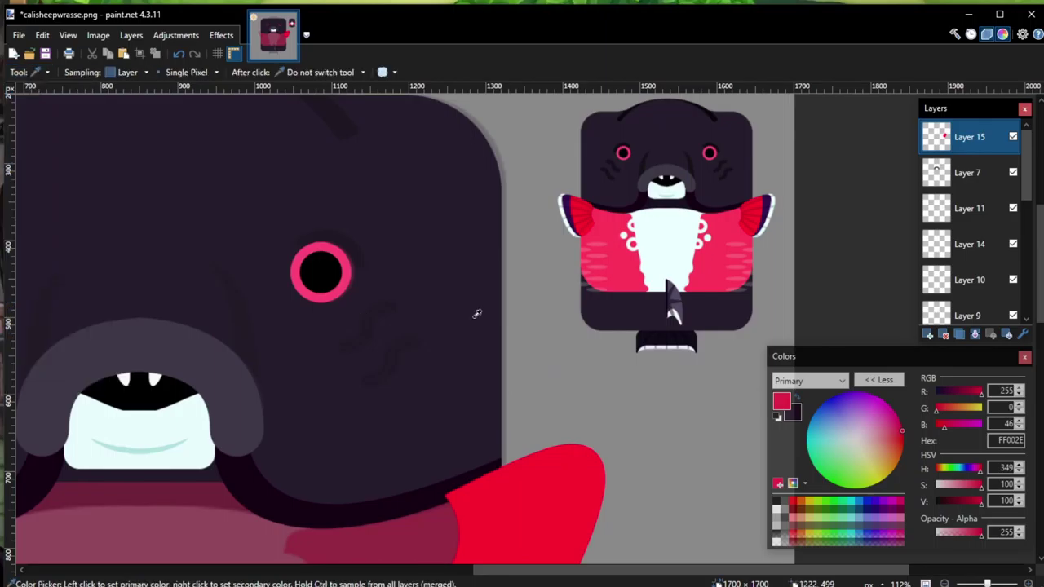
pyautogui.scroll(-3, 970, 273)
pyautogui.click(967, 307)
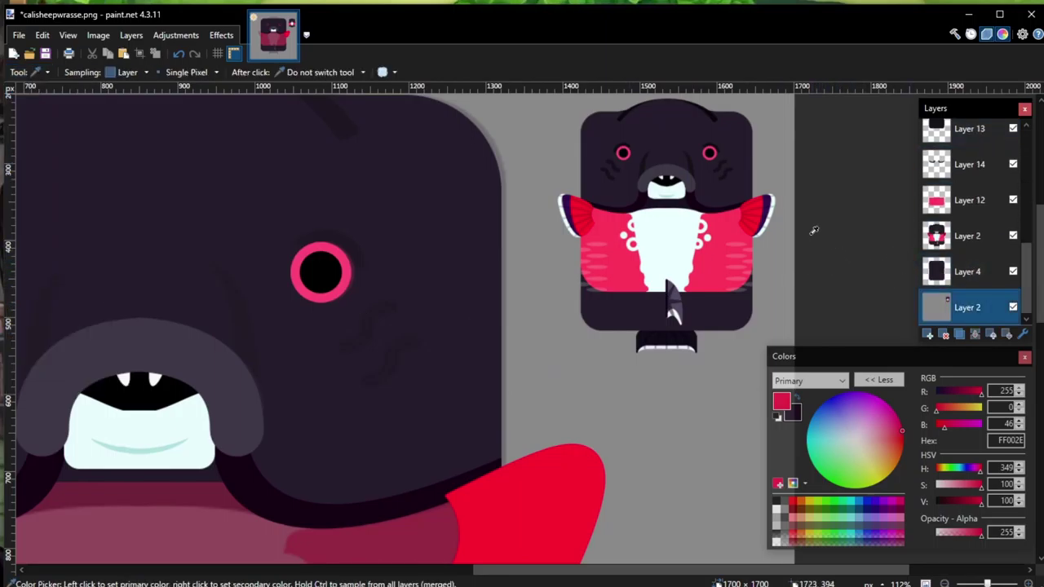
pyautogui.keyDown('ctrl'); pyautogui.scroll(5, 813, 230); pyautogui.keyUp('ctrl')
pyautogui.click(731, 190)
pyautogui.rightClick(751, 189)
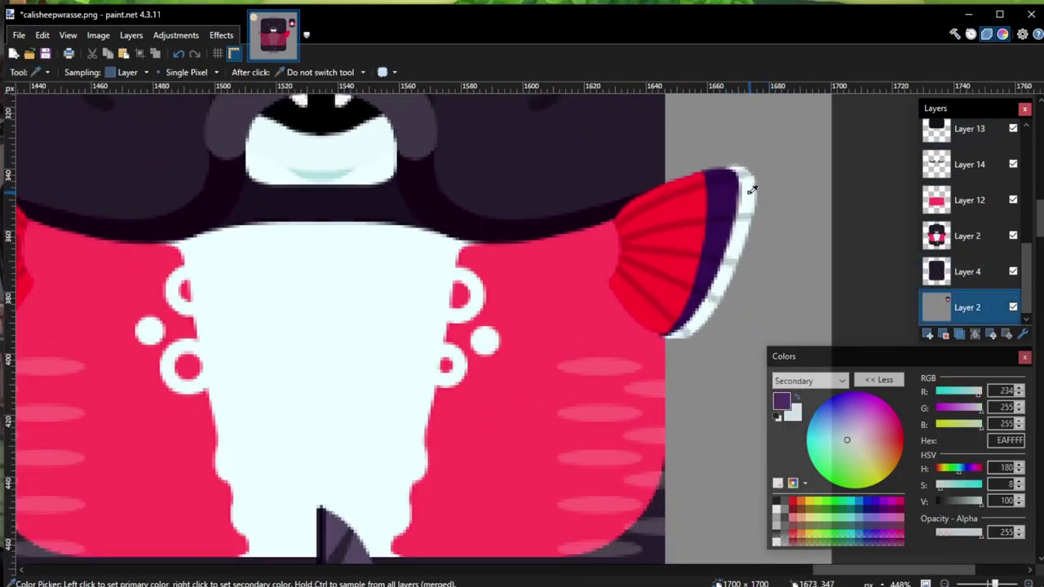
# Step: Activate the Line/Curve tool and add a new layer above Layer 15 for the fin stripes
pyautogui.keyDown('ctrl'); pyautogui.scroll(-6, 477, 384); pyautogui.keyUp('ctrl')
pyautogui.keyDown('ctrl'); pyautogui.scroll(3, 350, 337); pyautogui.keyUp('ctrl')
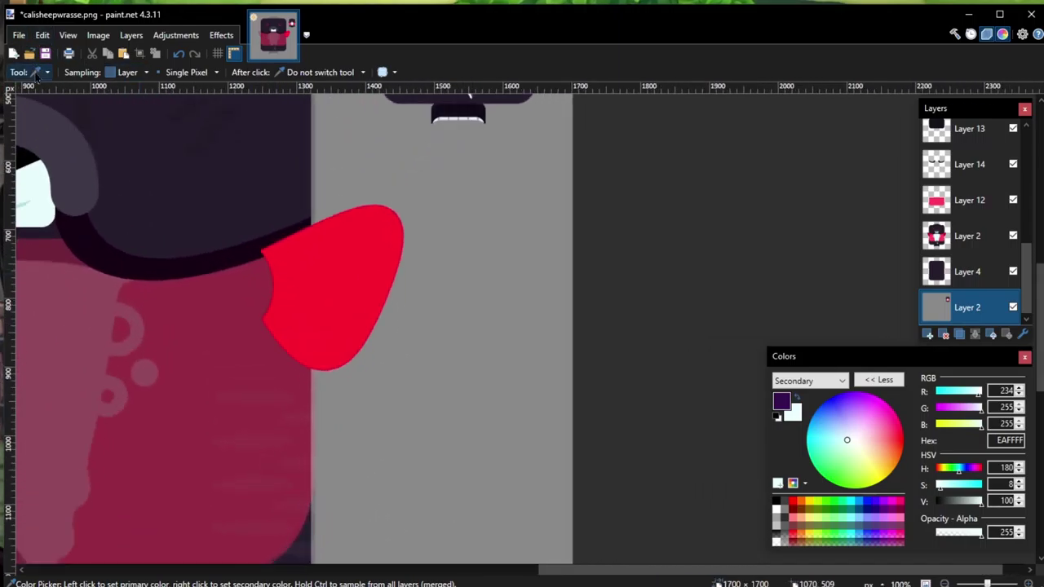
pyautogui.click(39, 72)
pyautogui.click(51, 367)
pyautogui.scroll(-5, 998, 256)
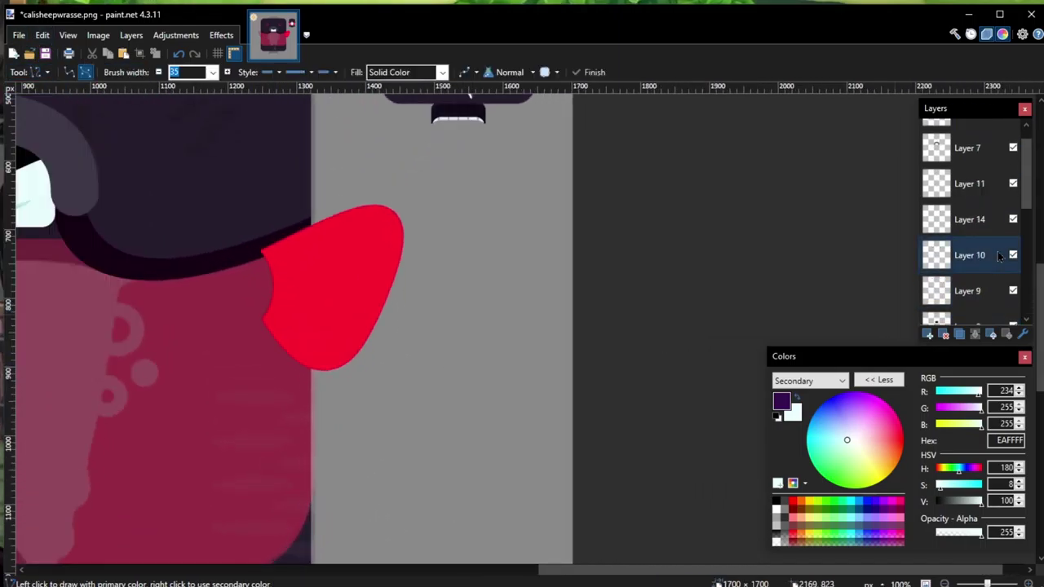
pyautogui.scroll(3, 999, 256)
pyautogui.scroll(2, 345, 524)
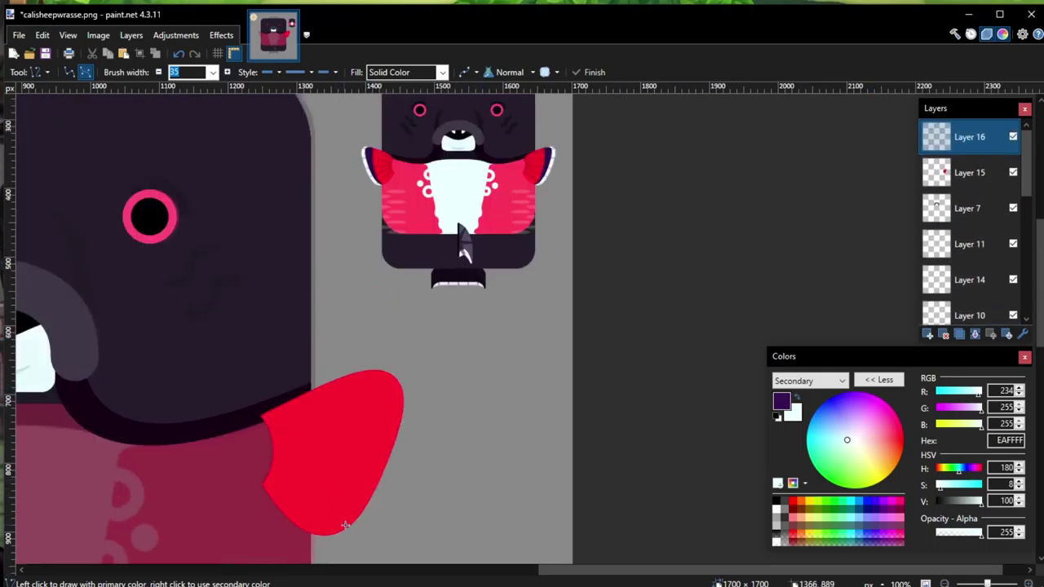
# Step: Draw a dark purple curve across the red fin's outer part, about 407 px long, with brush width 55
pyautogui.scroll(-2, 345, 524)
pyautogui.moveTo(314, 421)
pyautogui.mouseDown()
pyautogui.moveTo(429, 205)
pyautogui.moveTo(373, 167)
pyautogui.mouseUp()
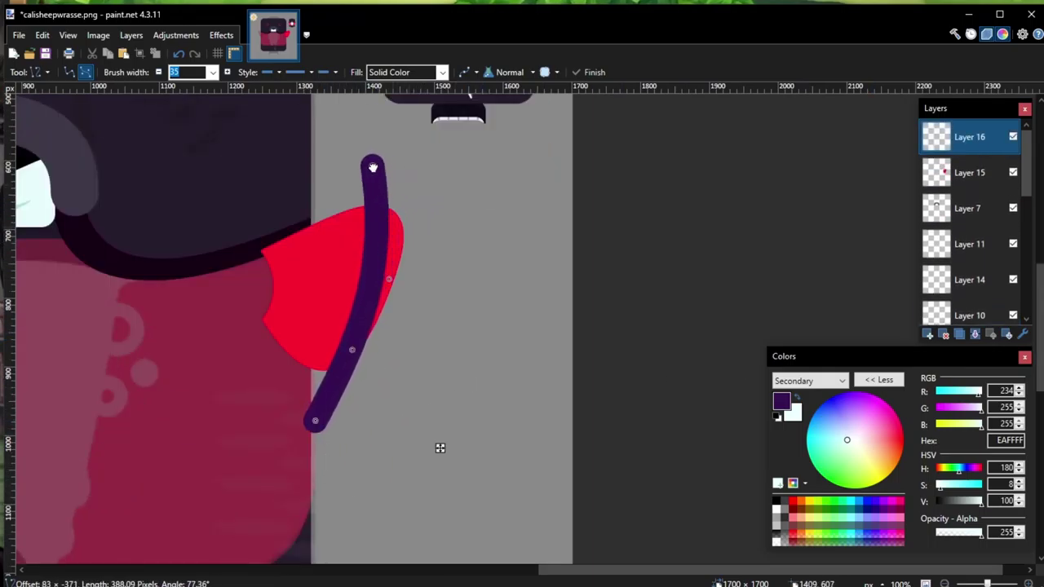
pyautogui.moveTo(390, 278); pyautogui.dragTo(385, 259)
pyautogui.click(213, 73)
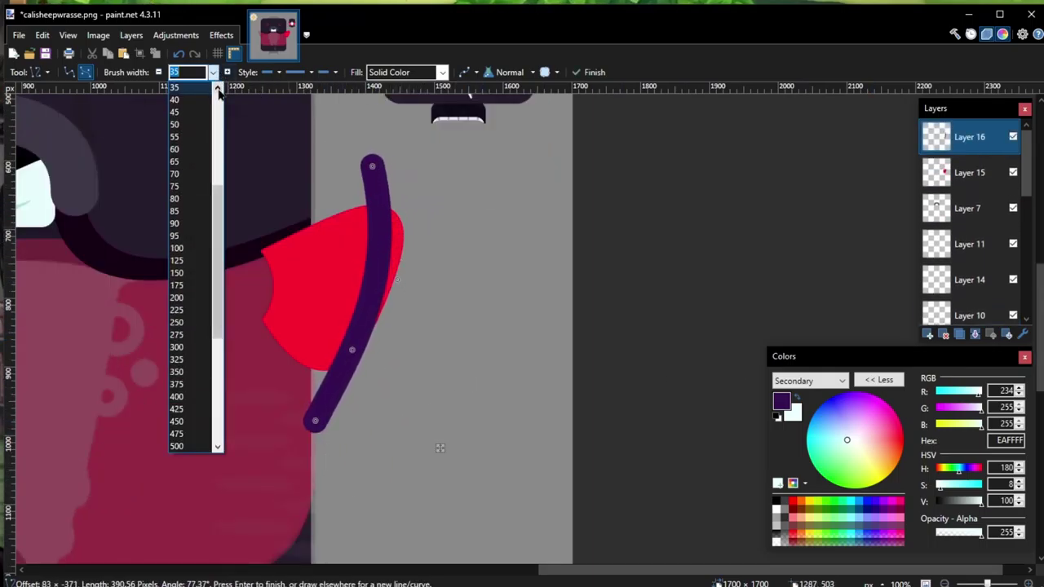
pyautogui.click(187, 96)
pyautogui.moveTo(311, 423); pyautogui.dragTo(302, 434)
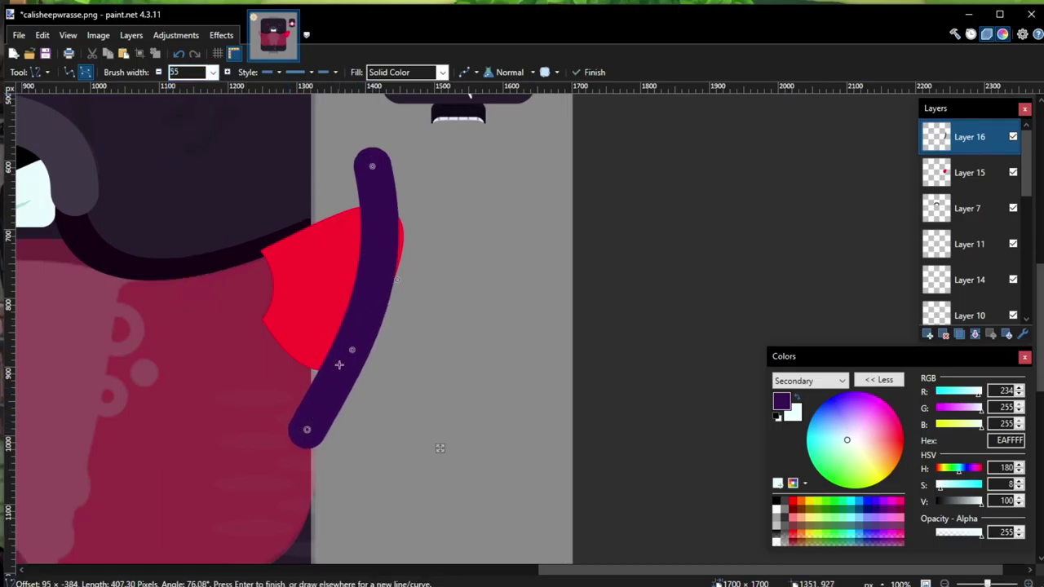
pyautogui.moveTo(340, 366); pyautogui.dragTo(357, 357)
pyautogui.press('Return')
# Step: Draw a pale white curve about 414 px long along the outer side of the purple stripe, bent to follow it
pyautogui.moveTo(356, 458)
pyautogui.mouseDown()
pyautogui.moveTo(436, 227)
pyautogui.moveTo(425, 184)
pyautogui.moveTo(405, 172)
pyautogui.mouseUp()
pyautogui.moveTo(411, 285); pyautogui.dragTo(415, 293)
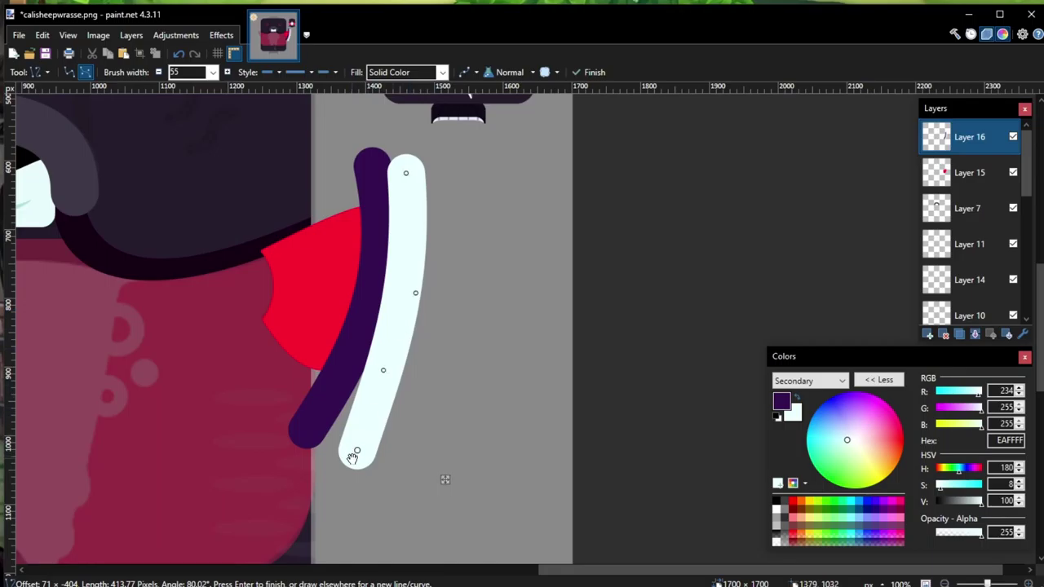
pyautogui.moveTo(352, 458); pyautogui.dragTo(342, 461)
pyautogui.press('Return')
# Step: Select the whole red fin shape on Layer 15 with the Magic Wand
pyautogui.click(36, 73)
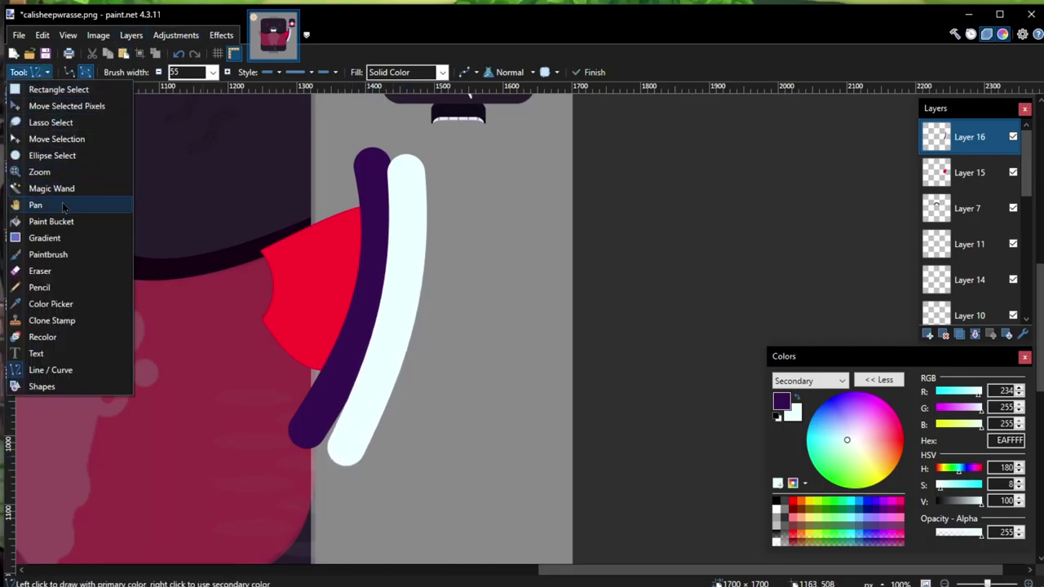
pyautogui.click(57, 189)
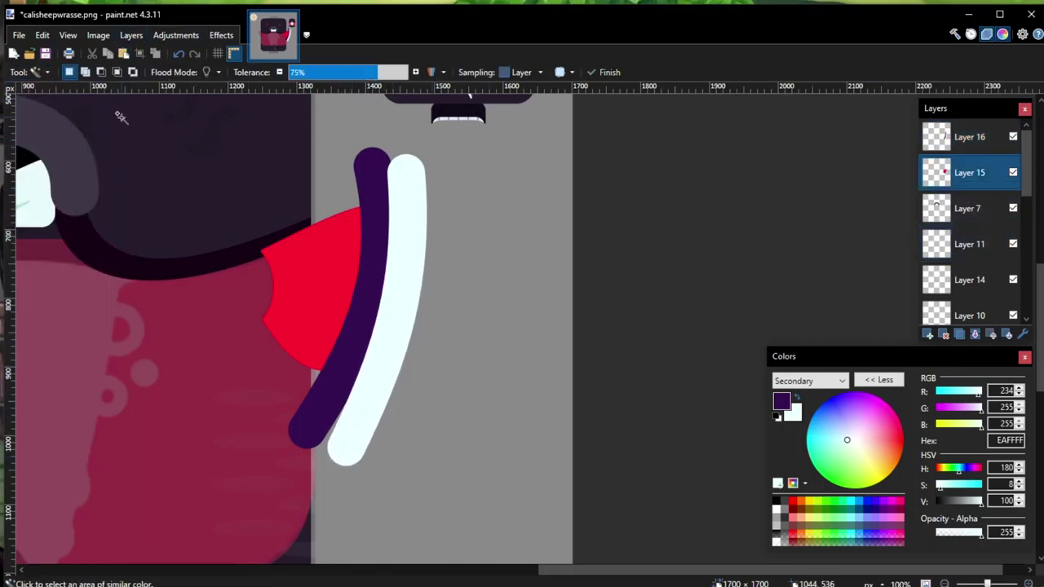
pyautogui.scroll(1, 116, 109)
pyautogui.click(332, 276)
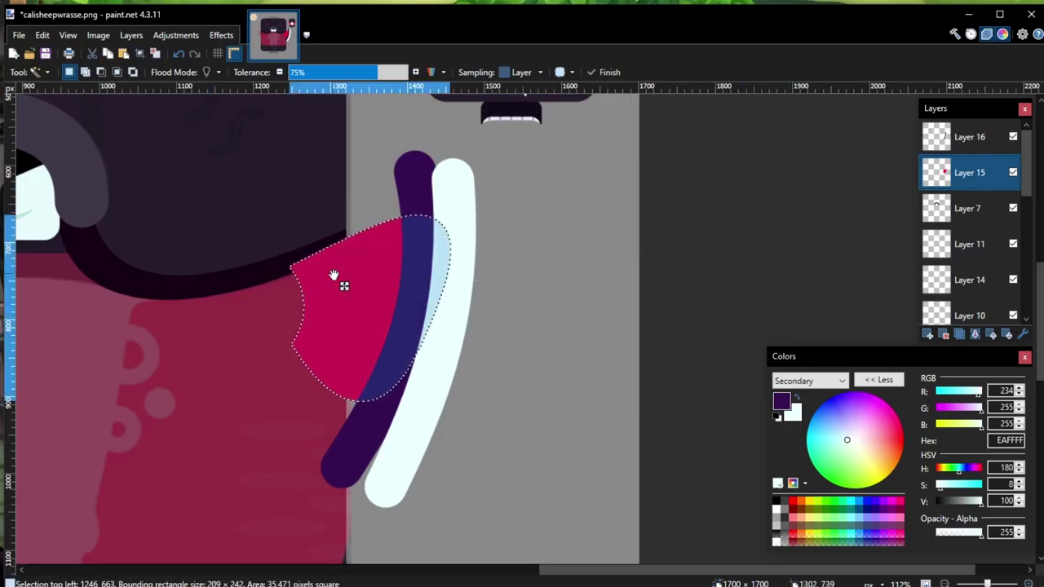
# Step: Copy the stripe pixels inside the fin outline from Layer 16 onto a new layer and clear the selection
pyautogui.click(45, 75)
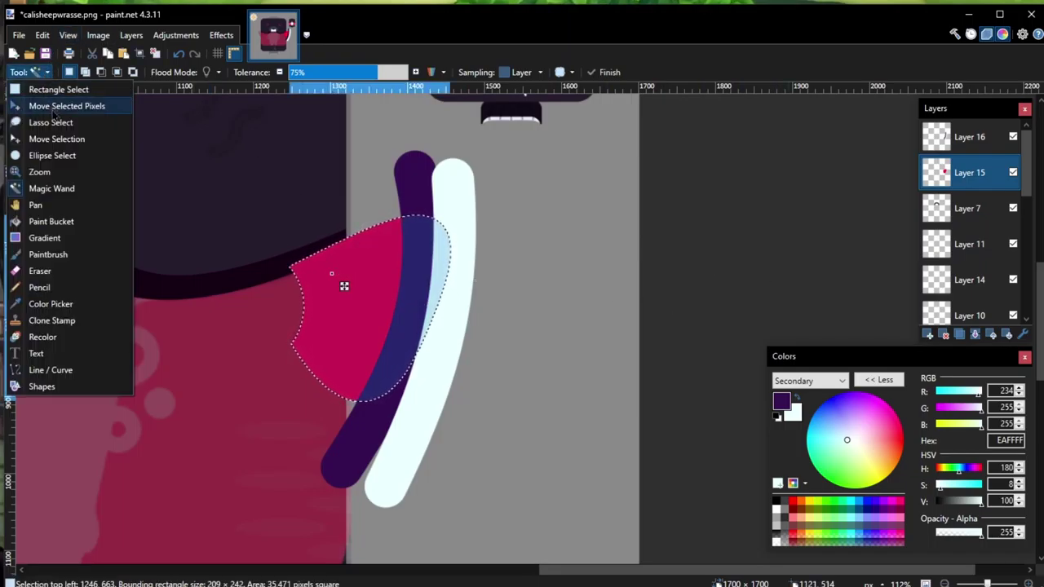
pyautogui.click(61, 106)
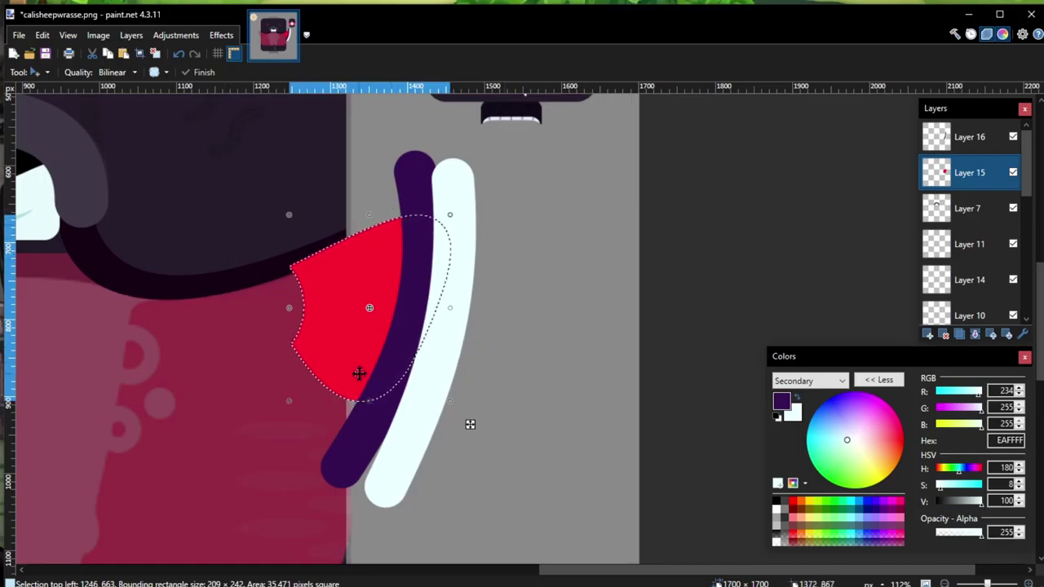
pyautogui.click(977, 140)
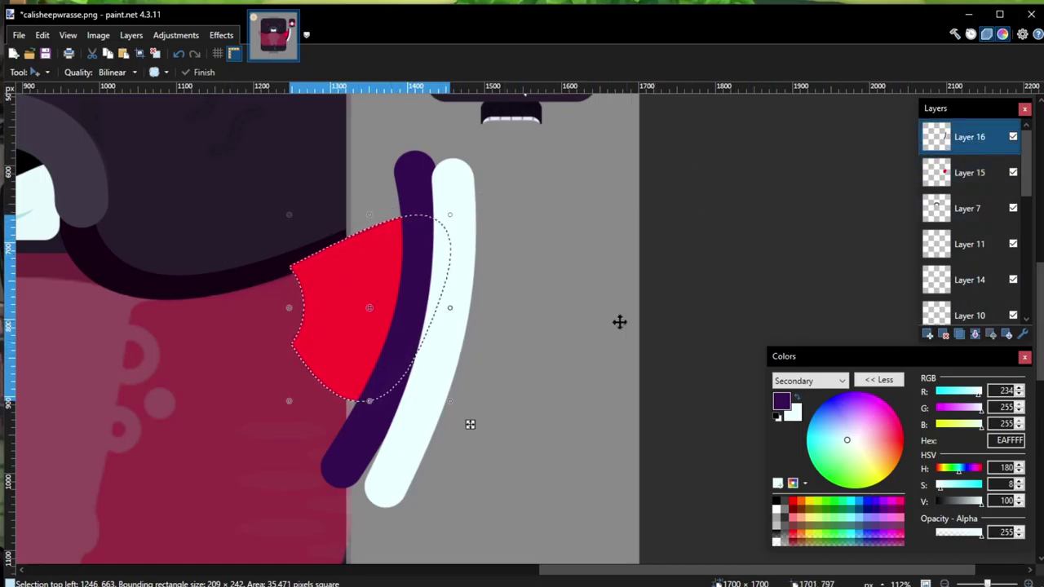
pyautogui.click(927, 334)
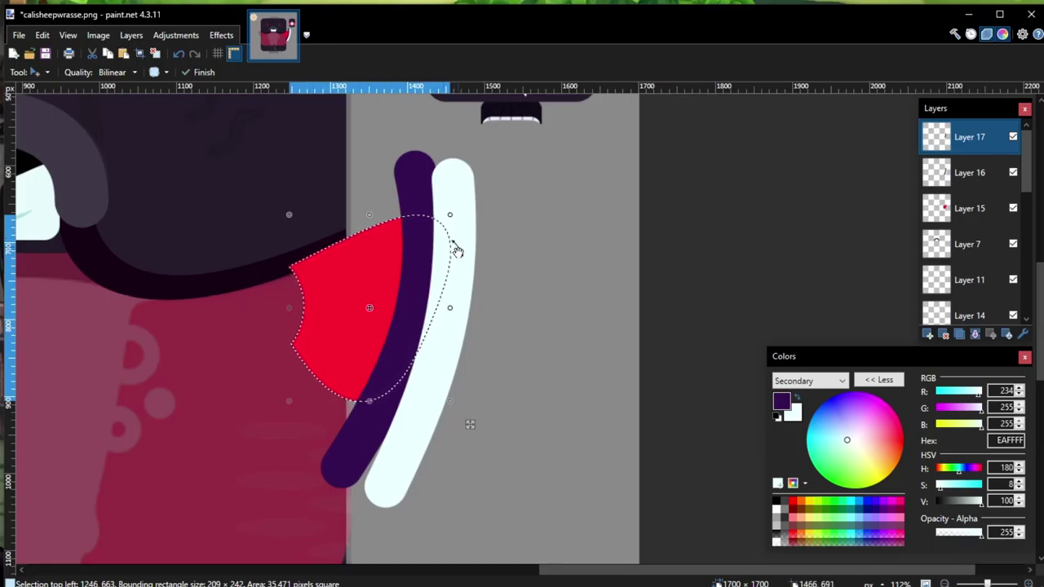
pyautogui.hotkey('ctrl', 'd')
# Step: Move the original full-length stripes on Layer 16 away from the fin and delete that layer
pyautogui.click(942, 186)
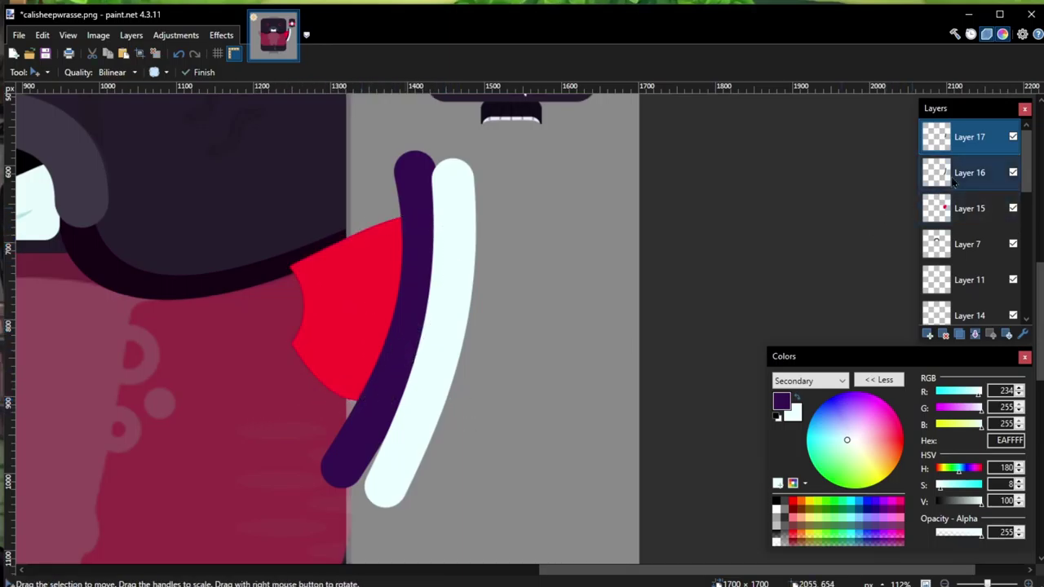
pyautogui.moveTo(411, 198); pyautogui.dragTo(525, 201)
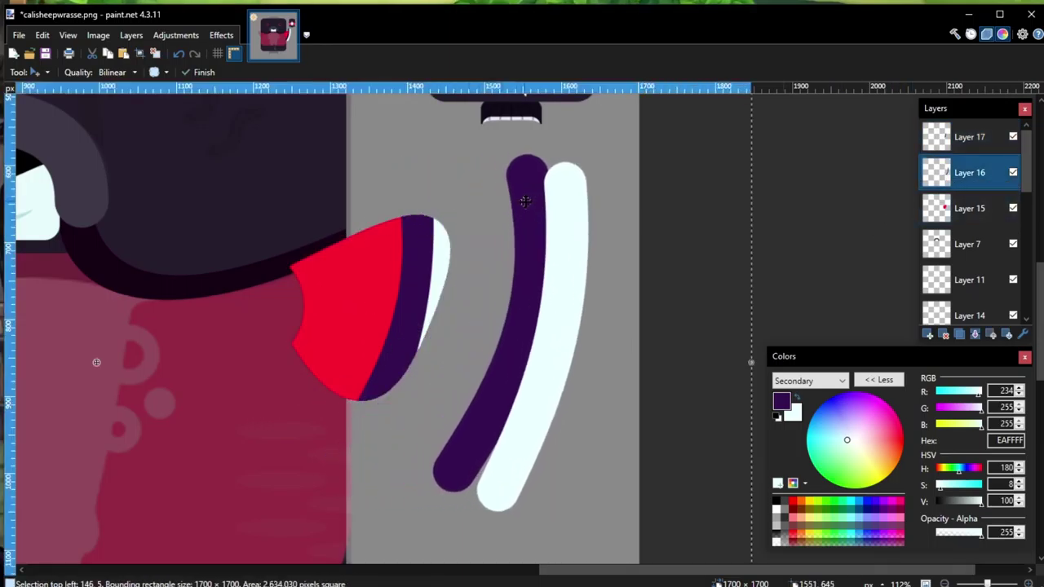
pyautogui.click(943, 334)
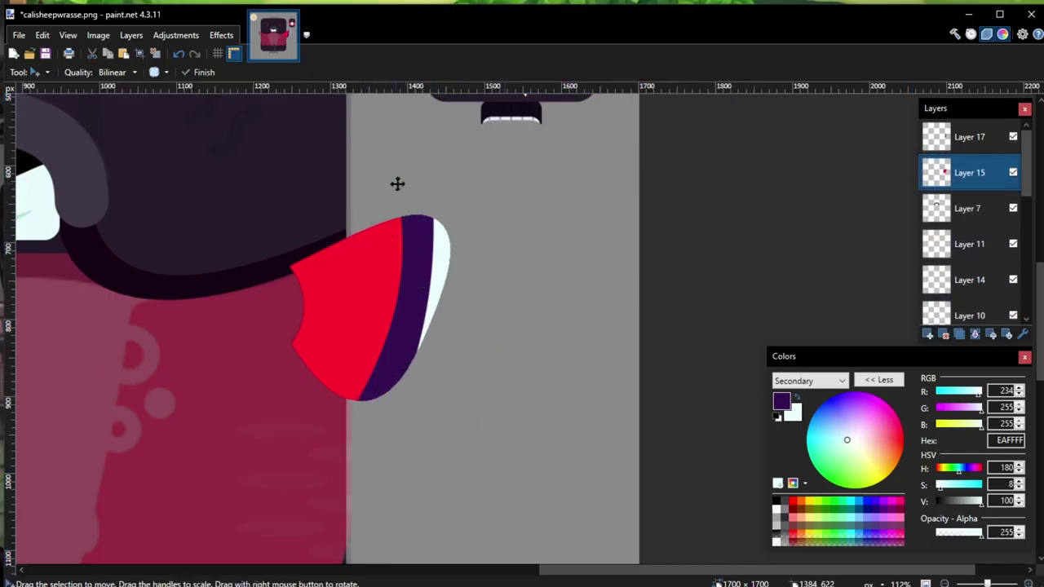
# Step: Set the secondary colour to translucent black, hex 000000 with opacity 58
pyautogui.scroll(3, 397, 183)
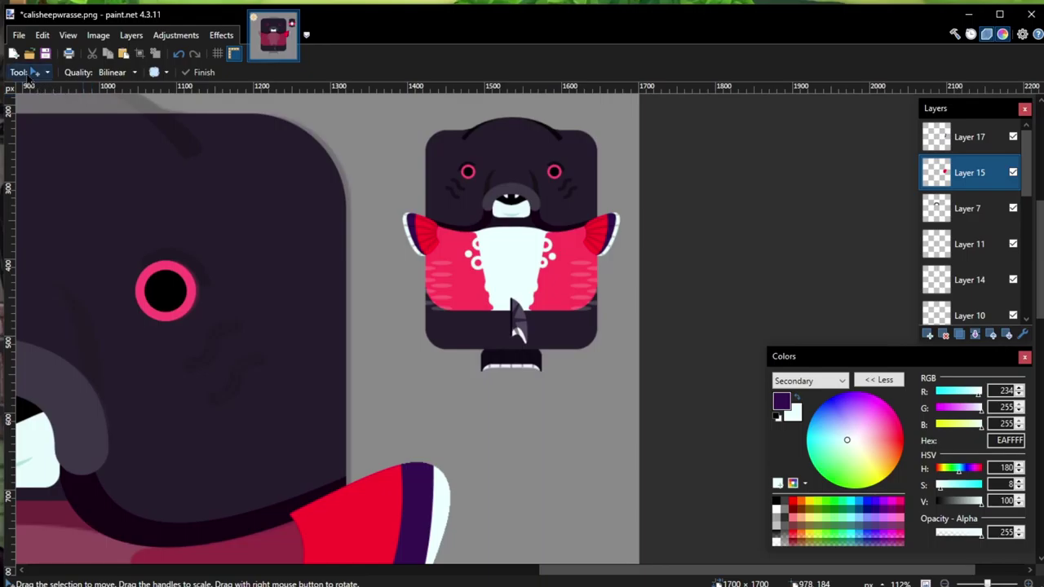
pyautogui.click(32, 72)
pyautogui.click(51, 305)
pyautogui.scroll(-5, 958, 245)
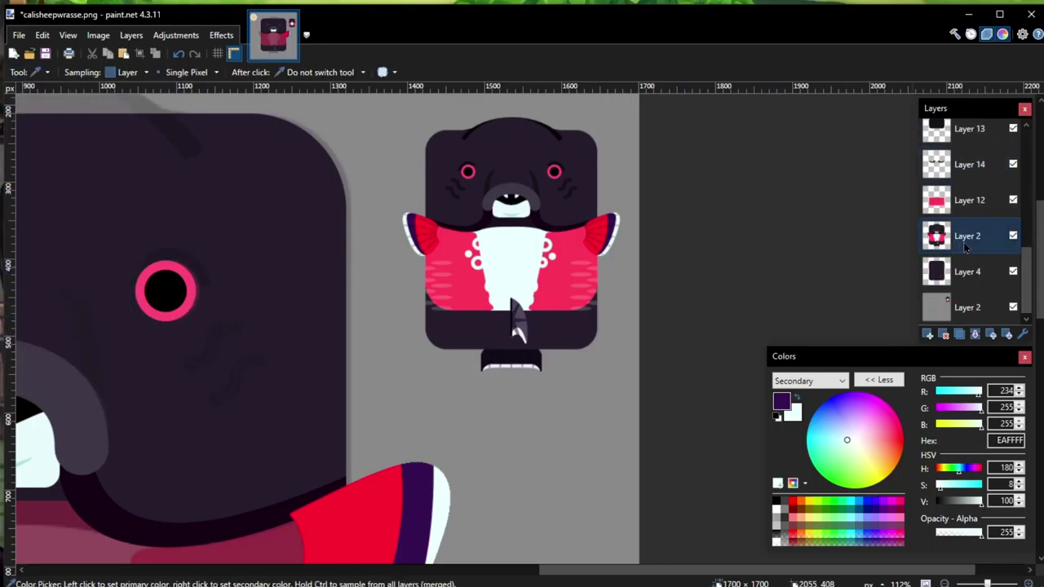
pyautogui.scroll(-1, 869, 267)
pyautogui.click(940, 502)
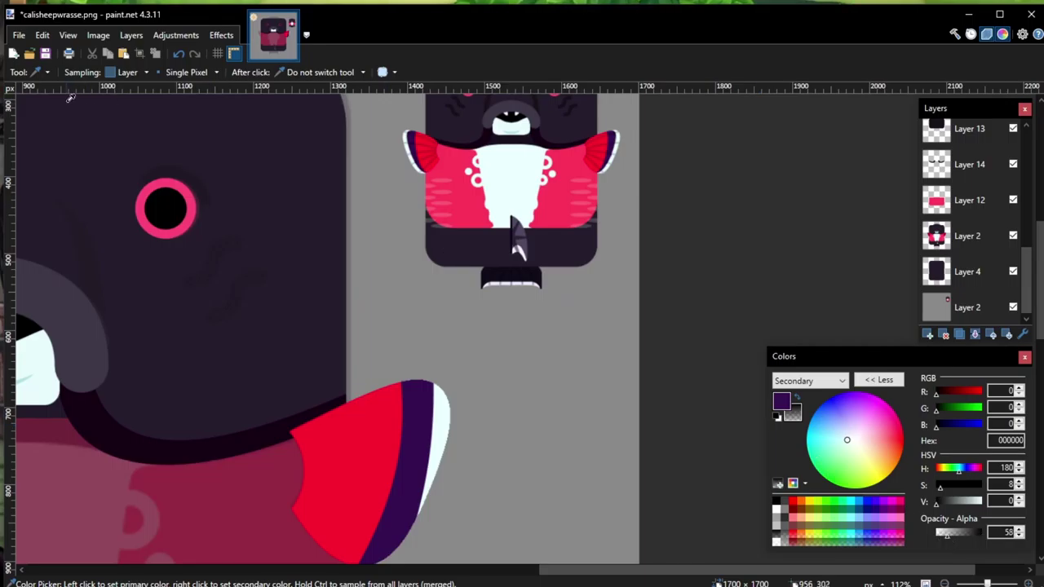
# Step: Switch to the Line/Curve tool and set its brush width to 10
pyautogui.click(34, 72)
pyautogui.click(41, 365)
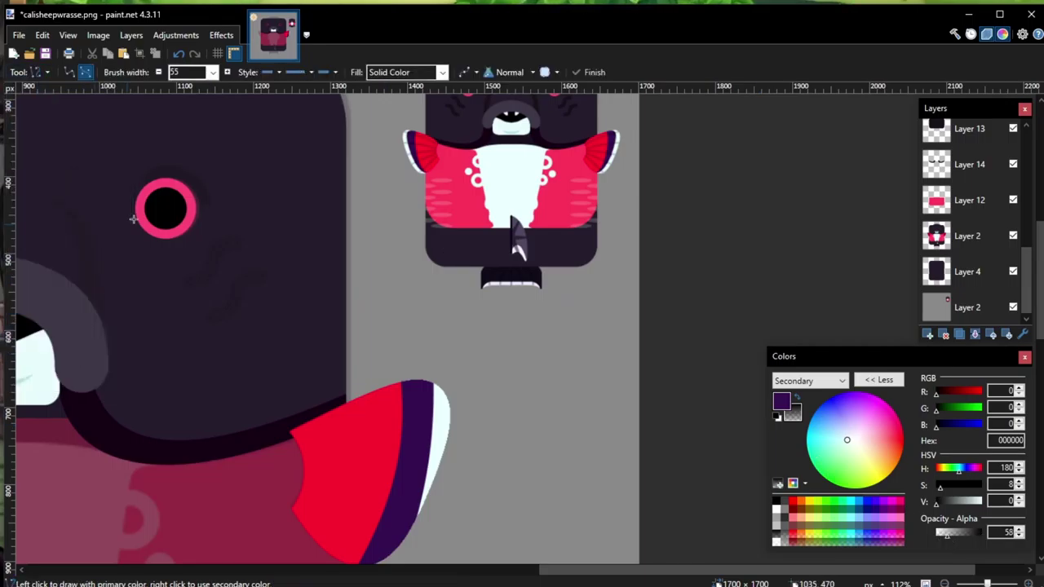
pyautogui.click(211, 73)
pyautogui.click(194, 154)
# Step: Add a new layer above Layer 17, the layer holding the clipped fin stripes
pyautogui.scroll(1, 571, 245)
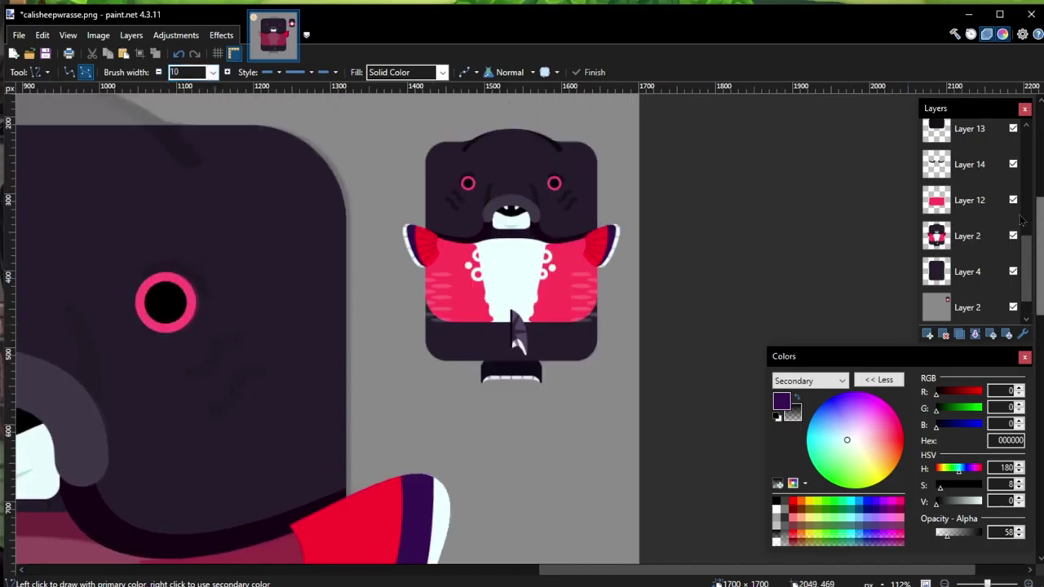
pyautogui.scroll(3, 1021, 220)
pyautogui.scroll(-4, 490, 326)
pyautogui.click(968, 137)
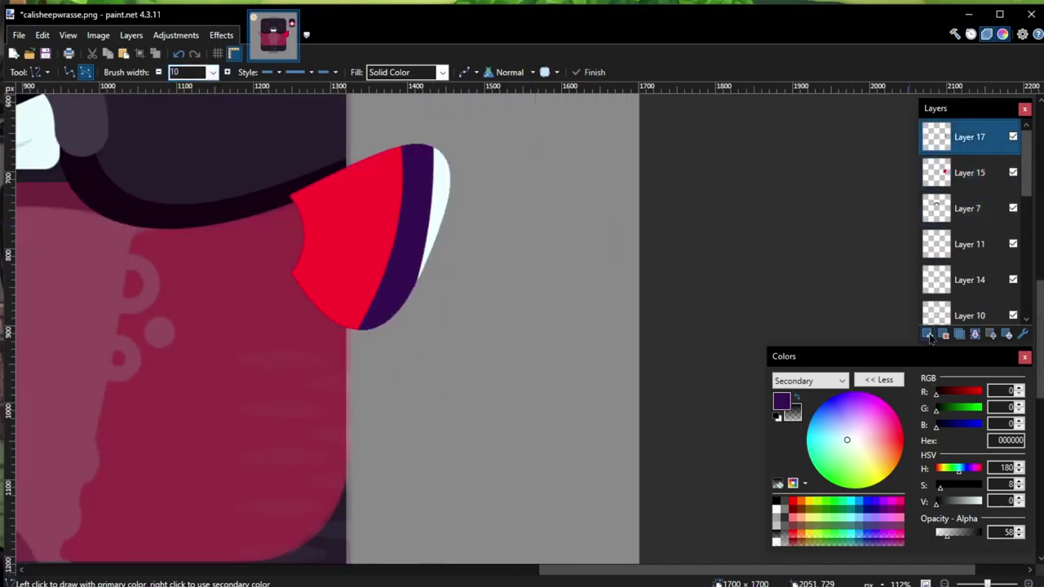
pyautogui.click(928, 335)
# Step: Draw a gently curved ray about 219 px long across the middle of the fin, making translucent black the primary colour
pyautogui.scroll(3, 276, 307)
pyautogui.moveTo(240, 313); pyautogui.dragTo(473, 280)
pyautogui.click(798, 396)
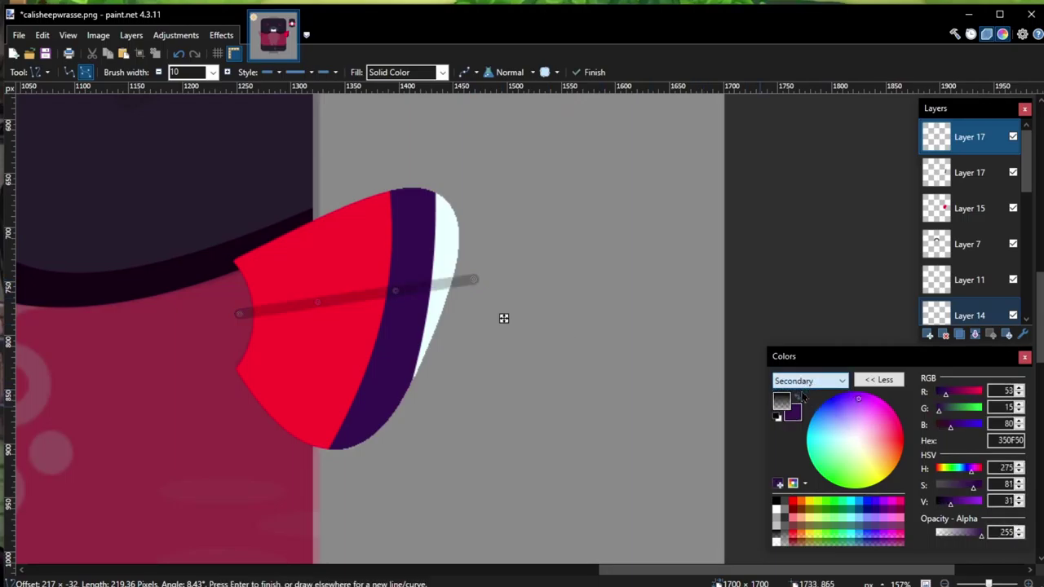
pyautogui.click(807, 381)
pyautogui.click(791, 396)
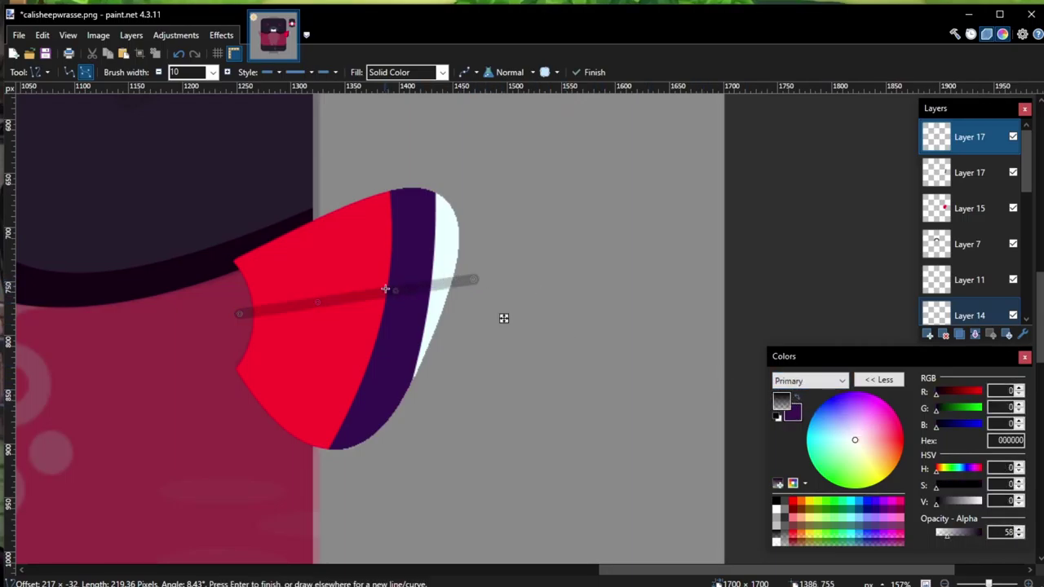
pyautogui.press('Return')
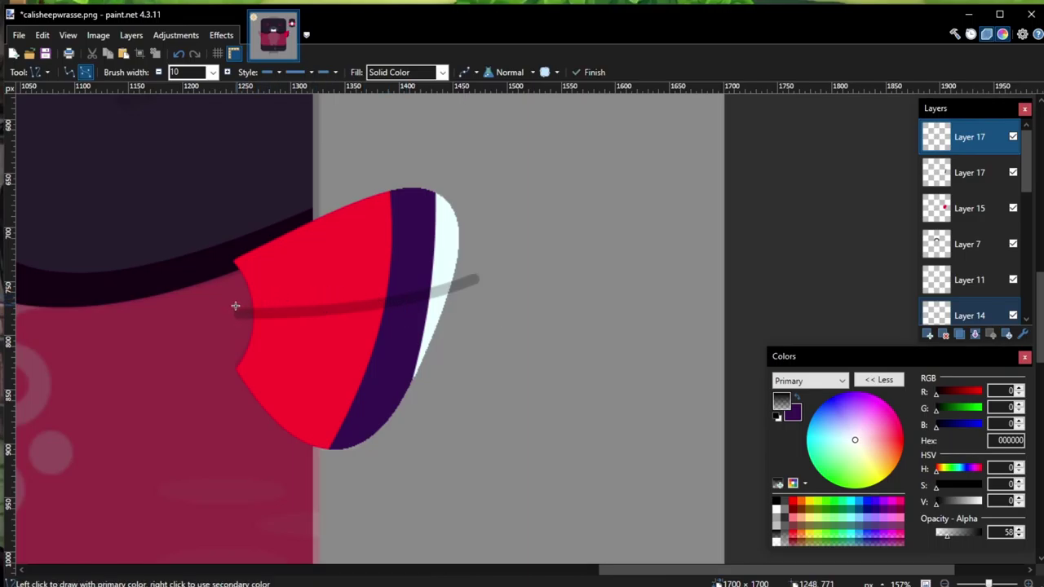
# Step: Draw more curved translucent black rays above and below the middle one, fanning out from the fin's base past its outer edge
pyautogui.moveTo(234, 306)
pyautogui.mouseDown()
pyautogui.moveTo(337, 280)
pyautogui.moveTo(430, 233)
pyautogui.moveTo(460, 178)
pyautogui.mouseUp()
pyautogui.press('Return')
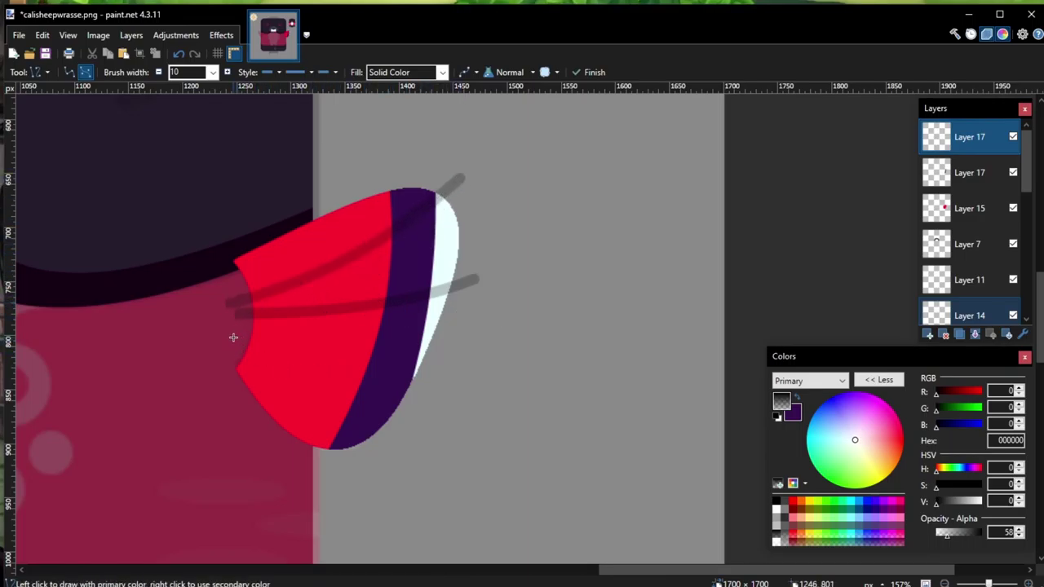
pyautogui.moveTo(233, 337)
pyautogui.mouseDown()
pyautogui.moveTo(356, 403)
pyautogui.moveTo(479, 350)
pyautogui.moveTo(243, 352)
pyautogui.moveTo(421, 419)
pyautogui.mouseUp()
pyautogui.press('Return')
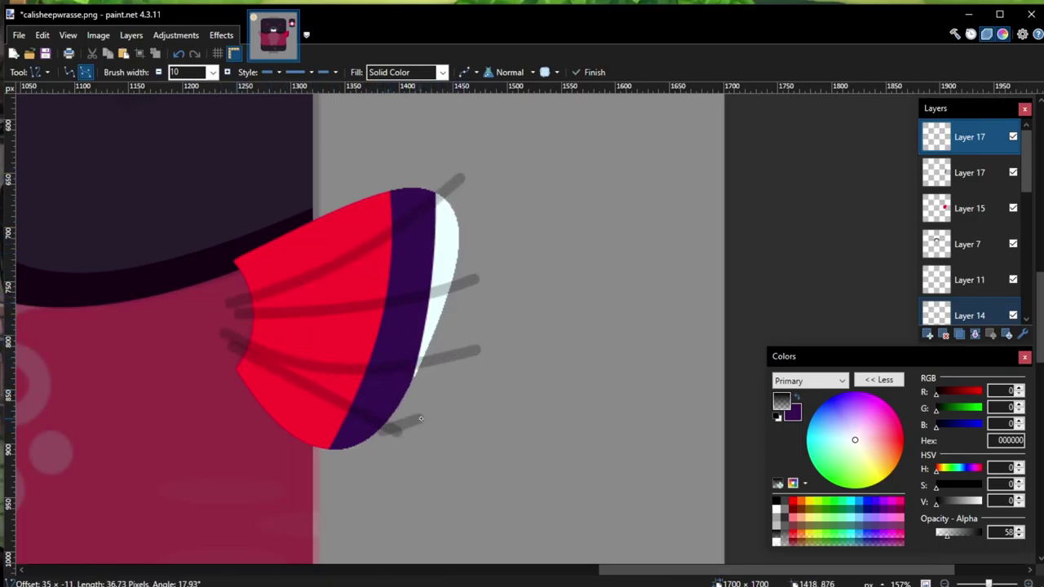
pyautogui.press('Return')
# Step: Add more translucent black lines criss-crossing the rays inside the fin
pyautogui.moveTo(266, 298); pyautogui.dragTo(426, 289)
pyautogui.moveTo(273, 259); pyautogui.dragTo(407, 359)
pyautogui.press('Return')
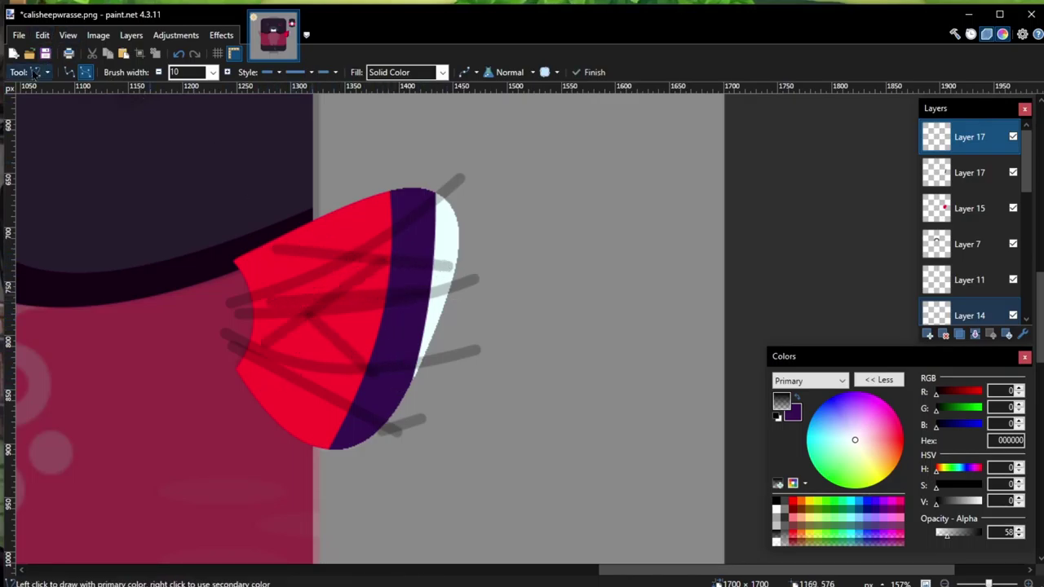
# Step: Clip the rays to the fin's outline by Magic Wand selecting the fin on Layer 15 and pasting the enclosed rays onto a new layer
pyautogui.click(36, 72)
pyautogui.click(65, 191)
pyautogui.click(969, 208)
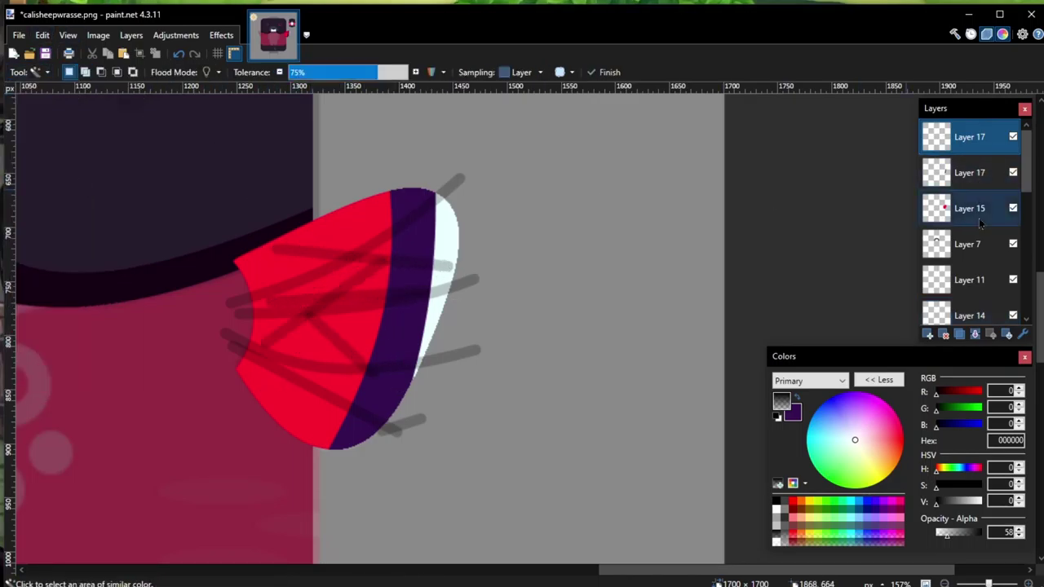
pyautogui.click(408, 231)
pyautogui.click(968, 137)
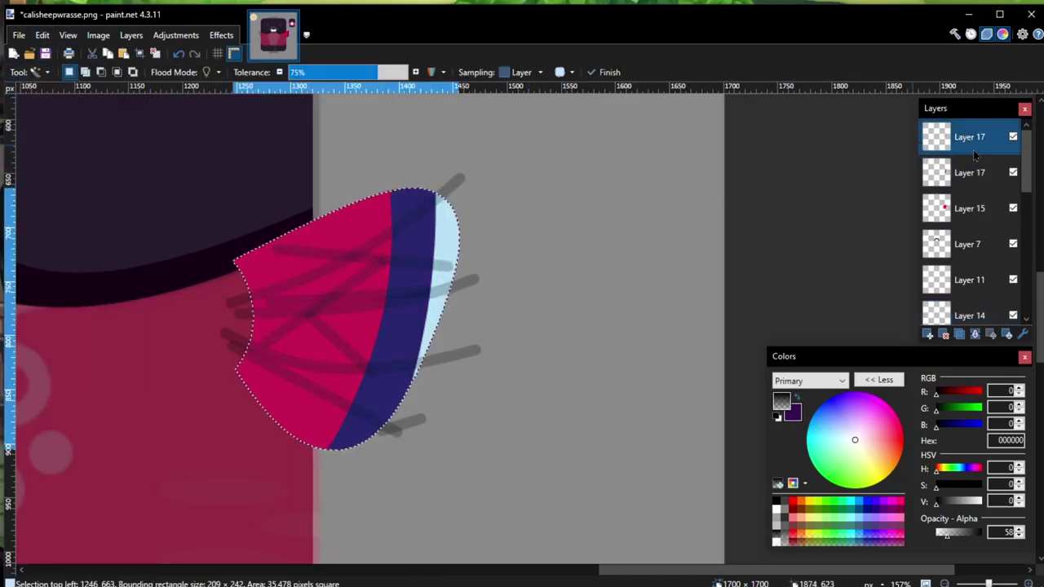
pyautogui.click(927, 335)
pyautogui.hotkey('ctrl', 'v')
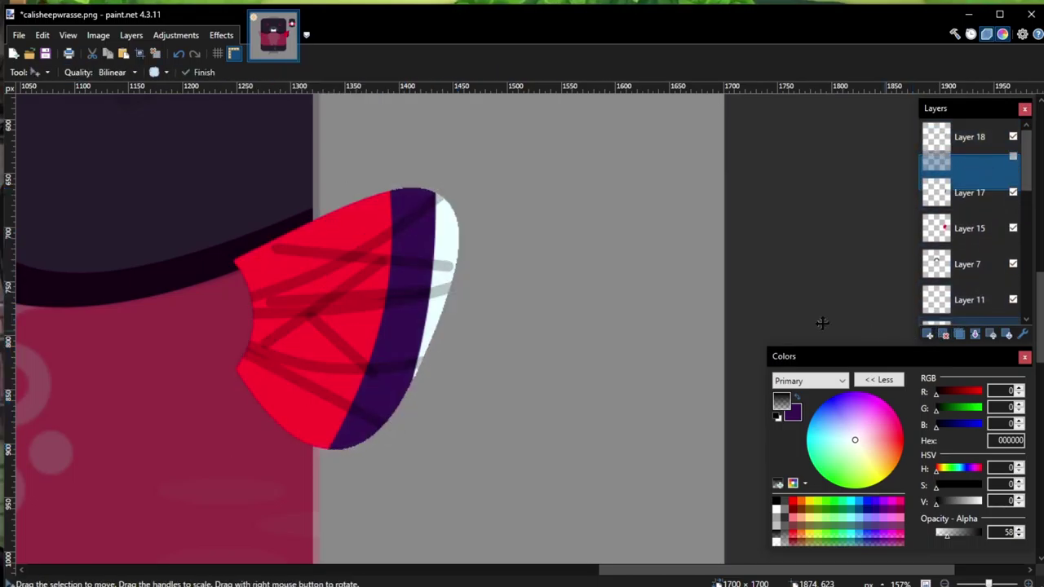
pyautogui.scroll(-5, 475, 338)
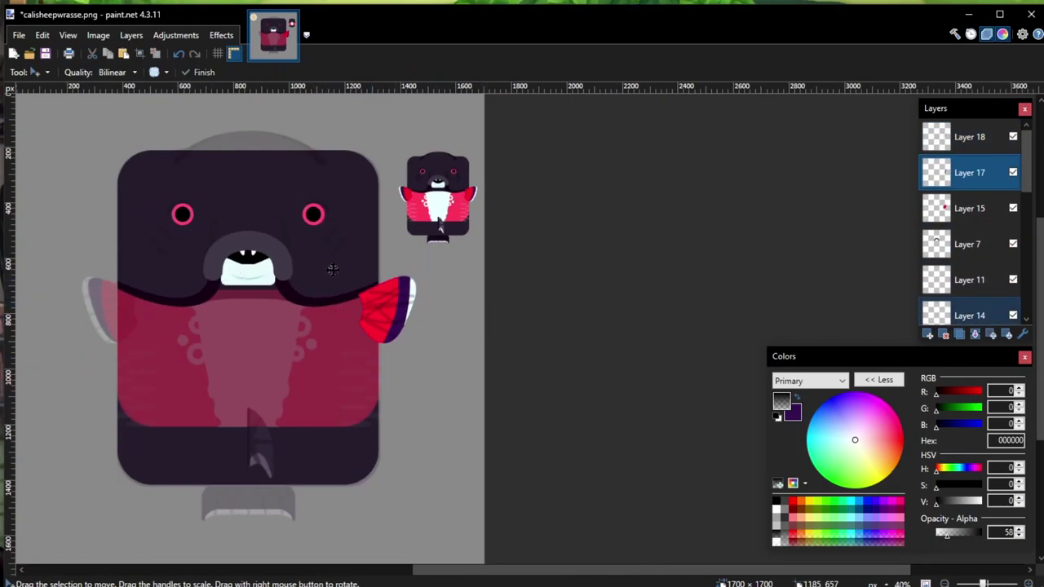
pyautogui.scroll(3, 333, 269)
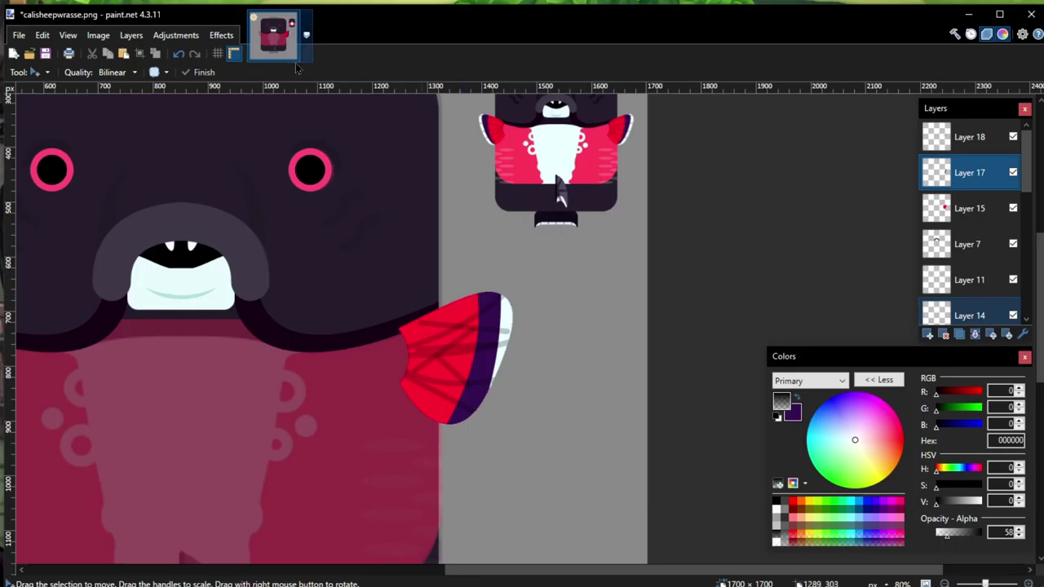
pyautogui.scroll(-3, 204, 131)
pyautogui.scroll(2, 212, 105)
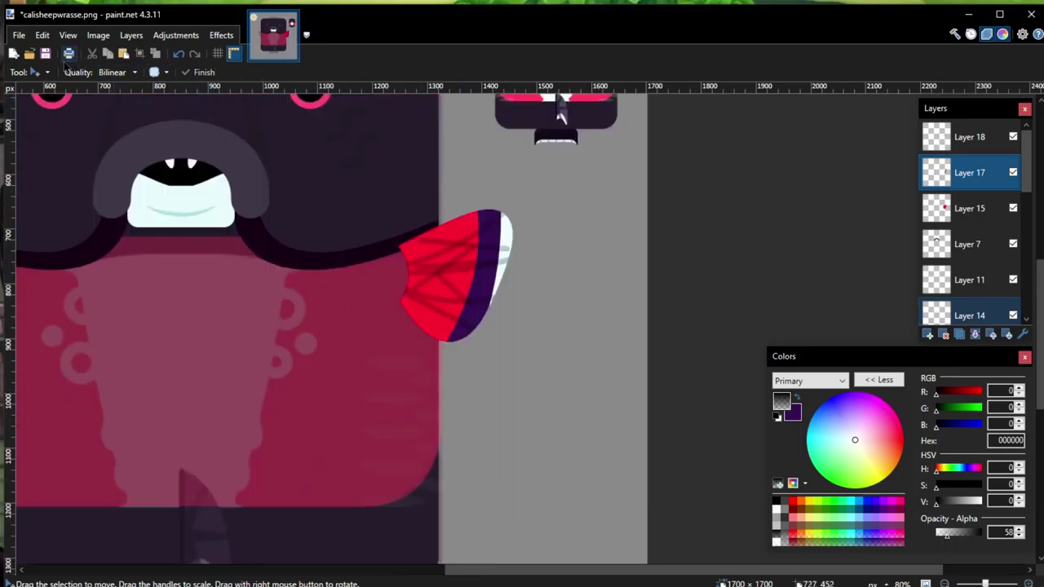
# Step: Set the primary colour to fully opaque bright cyan, hex 00D0FF
pyautogui.click(39, 72)
pyautogui.click(47, 368)
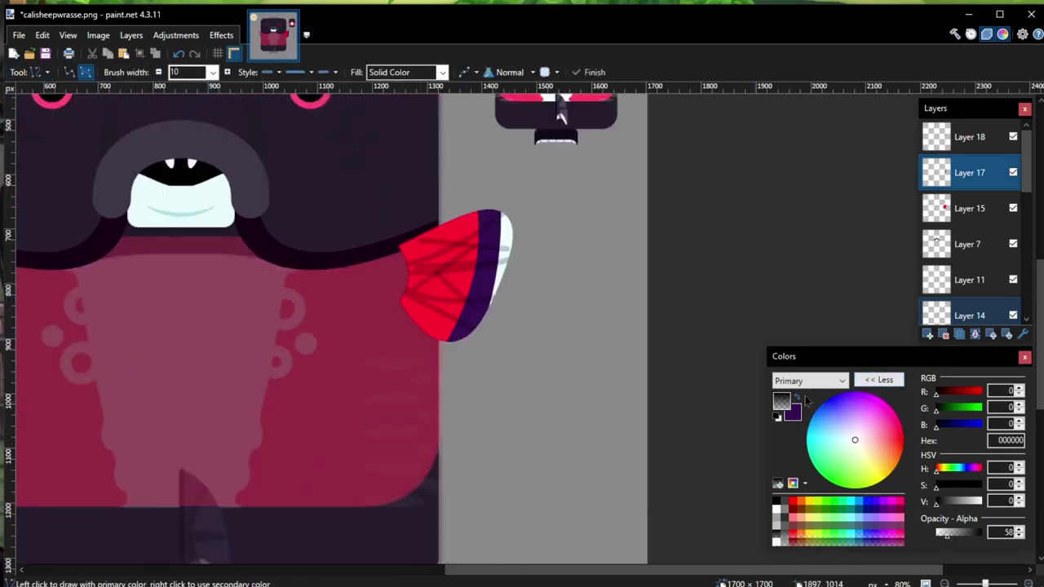
pyautogui.click(810, 380)
pyautogui.click(795, 397)
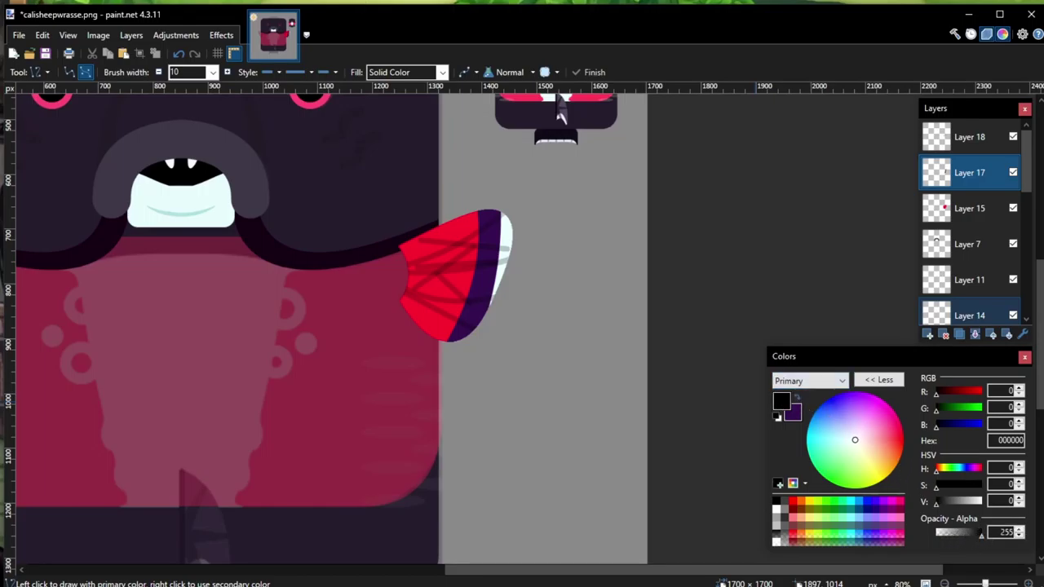
pyautogui.moveTo(811, 434); pyautogui.dragTo(776, 435)
pyautogui.scroll(-2, 544, 393)
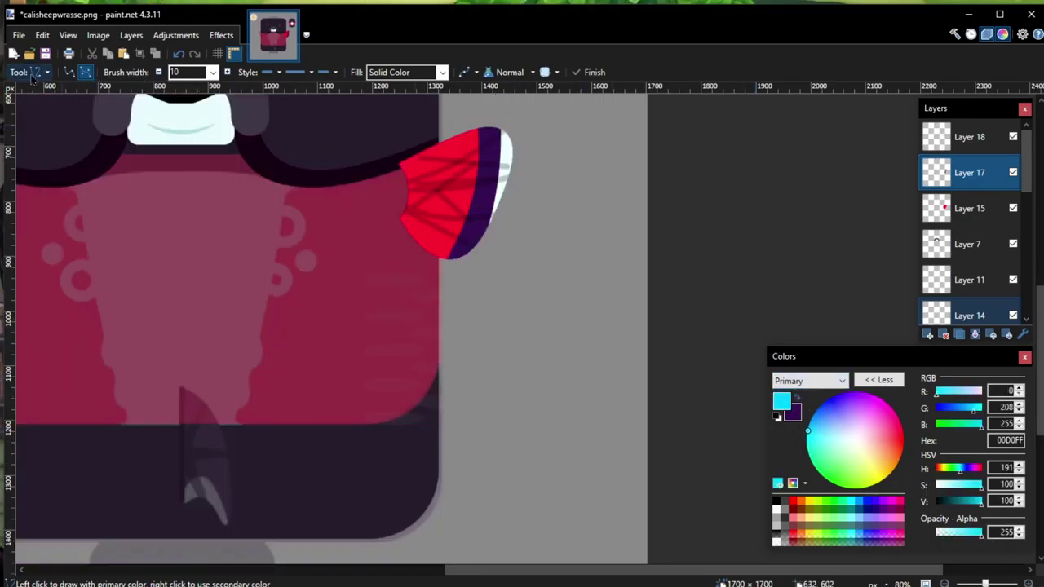
# Step: Draw a tall filled cyan rectangle on Layer 17 in the empty canvas area below the fin, using the Shapes tool
pyautogui.click(34, 73)
pyautogui.click(46, 385)
pyautogui.click(106, 72)
pyautogui.click(76, 100)
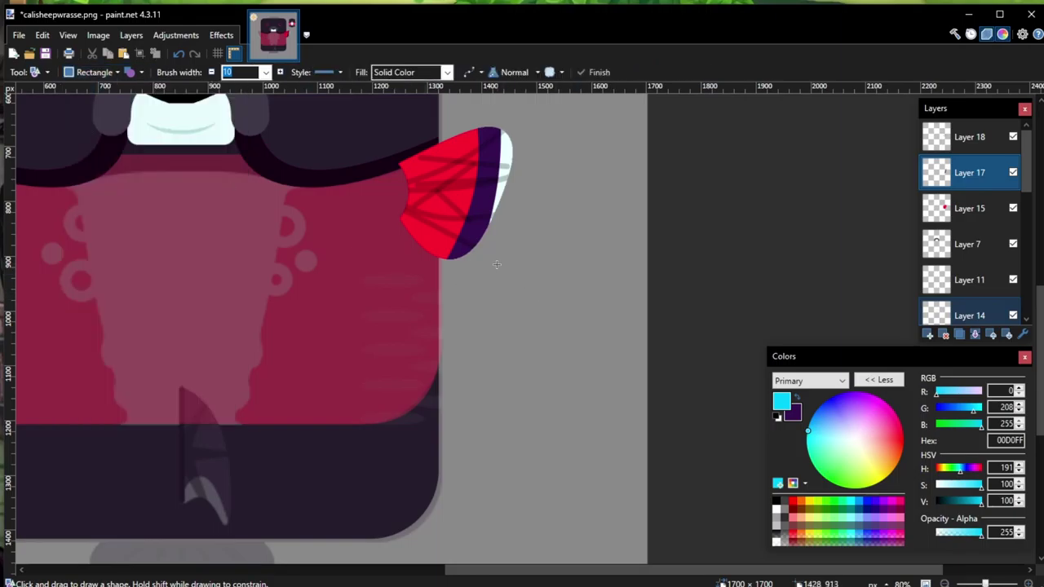
pyautogui.moveTo(493, 268); pyautogui.dragTo(581, 454)
# Step: Try a freehand Paintbrush stroke in purple 350F50 across the cyan rectangle and undo it
pyautogui.click(34, 72)
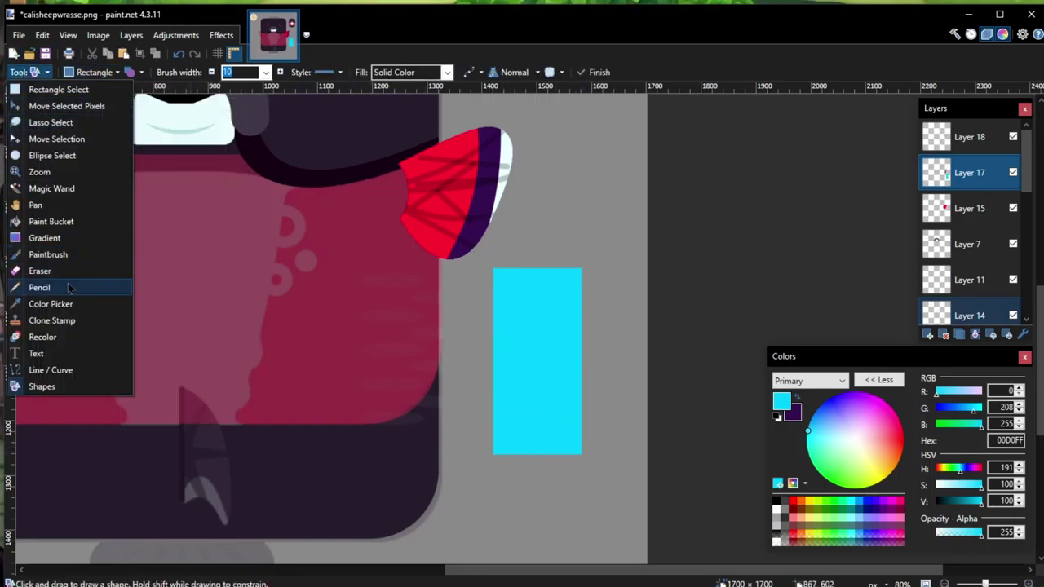
pyautogui.click(67, 253)
pyautogui.click(796, 400)
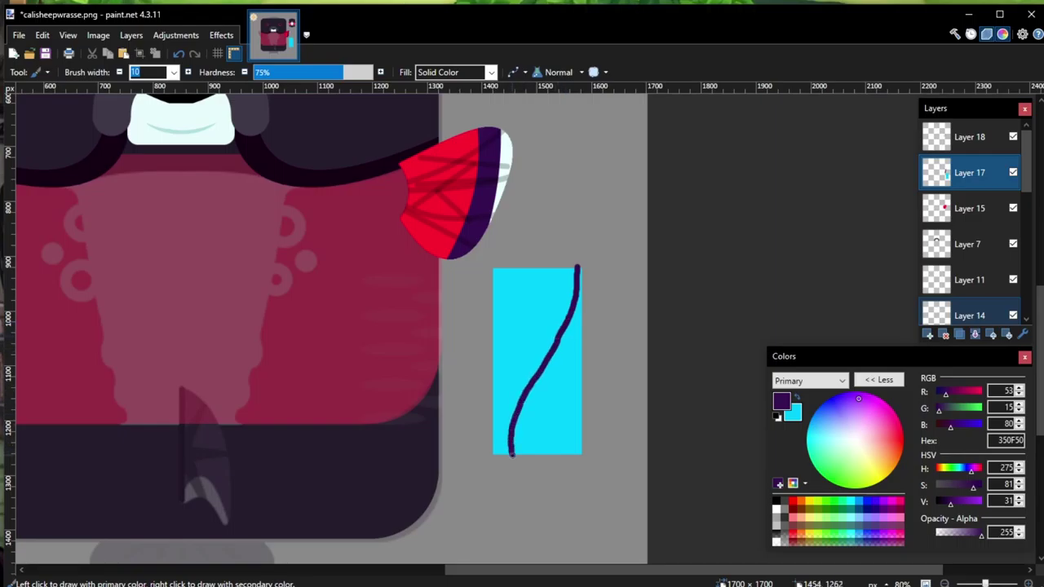
pyautogui.hotkey('ctrl', 'z')
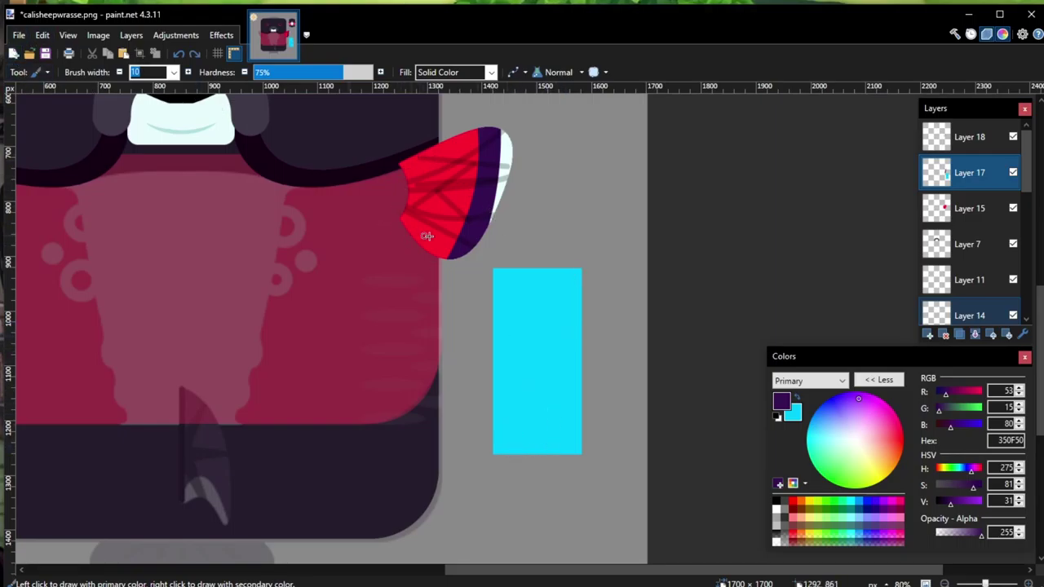
# Step: On a new layer above Layer 17, draw a purple S-shaped curve about 385 px long across the cyan rectangle with the Line/Curve tool
pyautogui.click(35, 73)
pyautogui.click(49, 369)
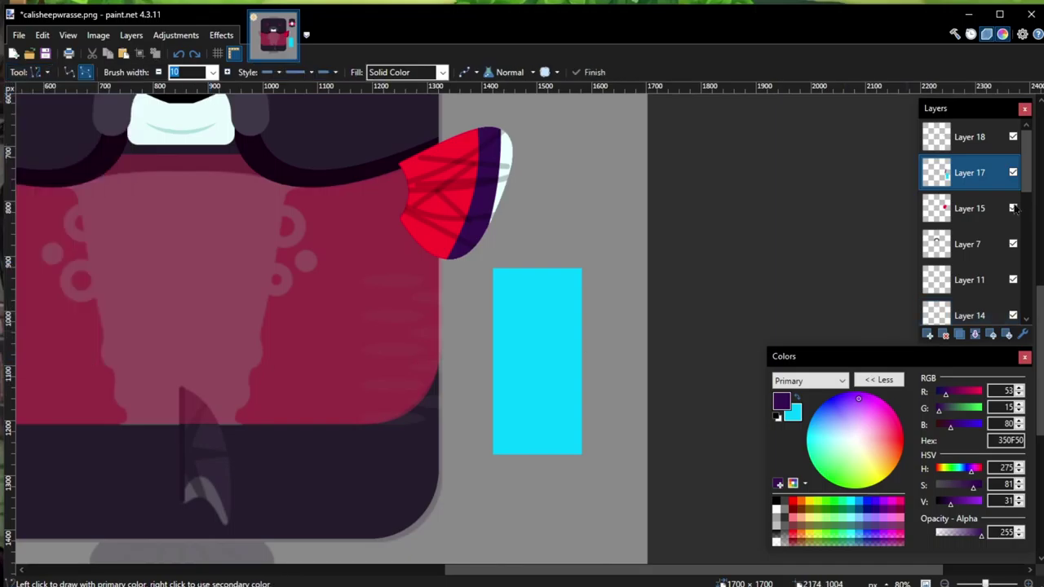
pyautogui.click(928, 334)
pyautogui.scroll(2, 475, 465)
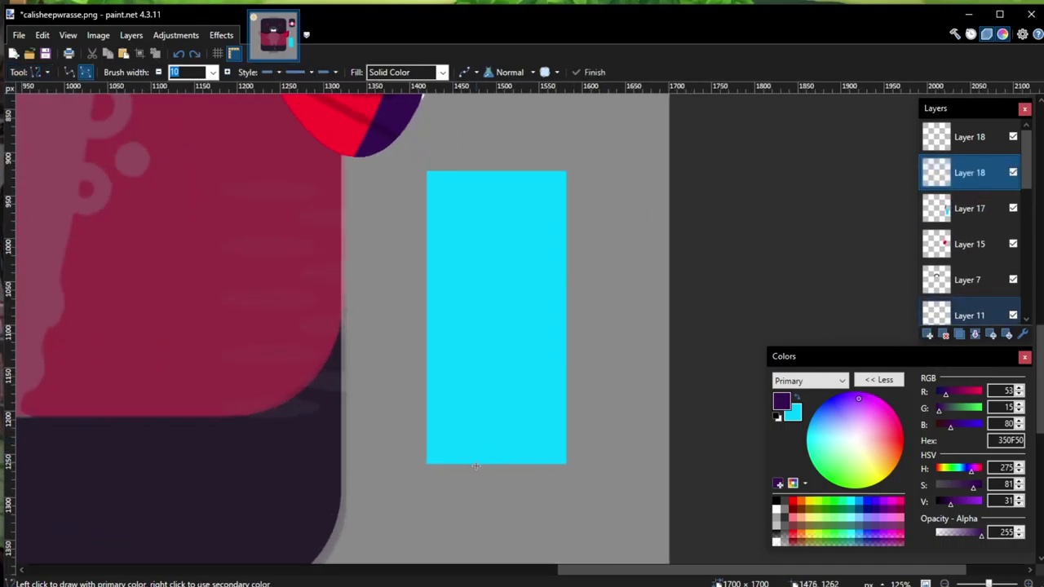
pyautogui.moveTo(475, 475)
pyautogui.mouseDown()
pyautogui.moveTo(475, 252)
pyautogui.moveTo(563, 182)
pyautogui.moveTo(568, 156)
pyautogui.mouseUp()
pyautogui.moveTo(475, 327); pyautogui.dragTo(561, 308)
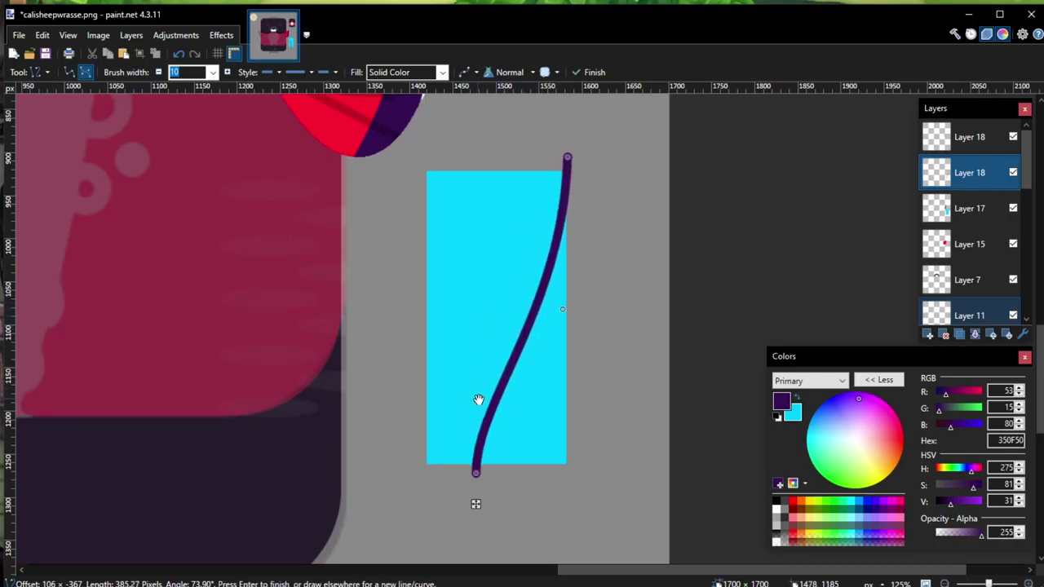
pyautogui.moveTo(477, 400); pyautogui.dragTo(481, 260)
pyautogui.press('Return')
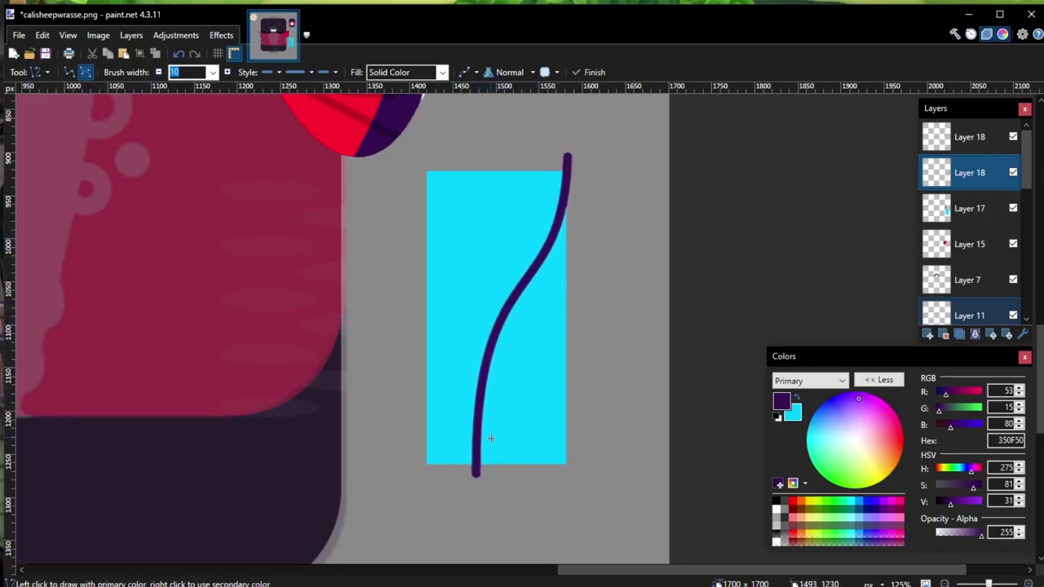
# Step: Close off the area on the curve's right side with straight purple lines and fill it with the same purple
pyautogui.moveTo(477, 469)
pyautogui.mouseDown()
pyautogui.moveTo(594, 473)
pyautogui.moveTo(568, 159)
pyautogui.mouseUp()
pyautogui.click(37, 72)
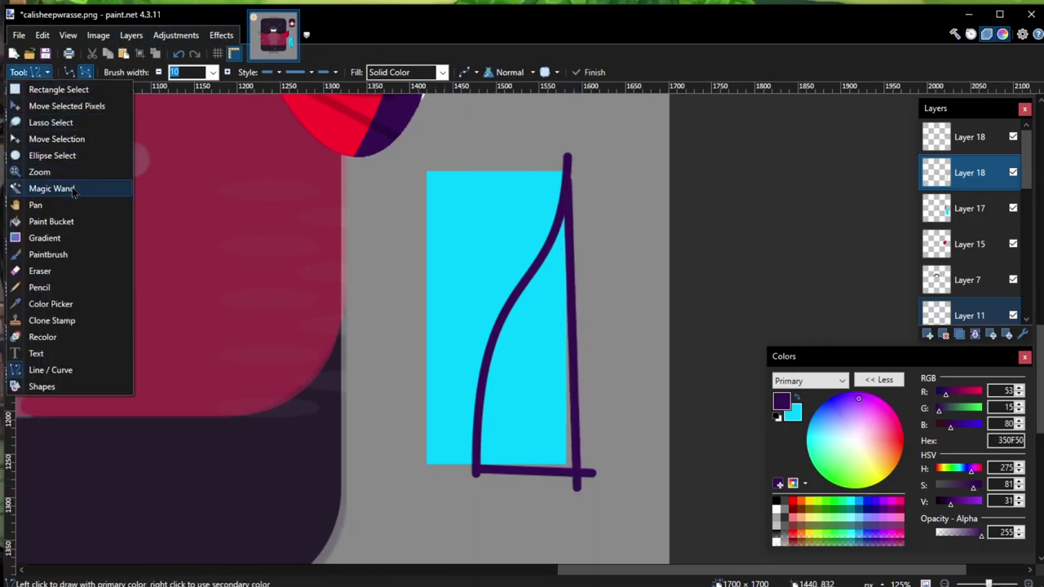
pyautogui.click(49, 223)
pyautogui.click(538, 356)
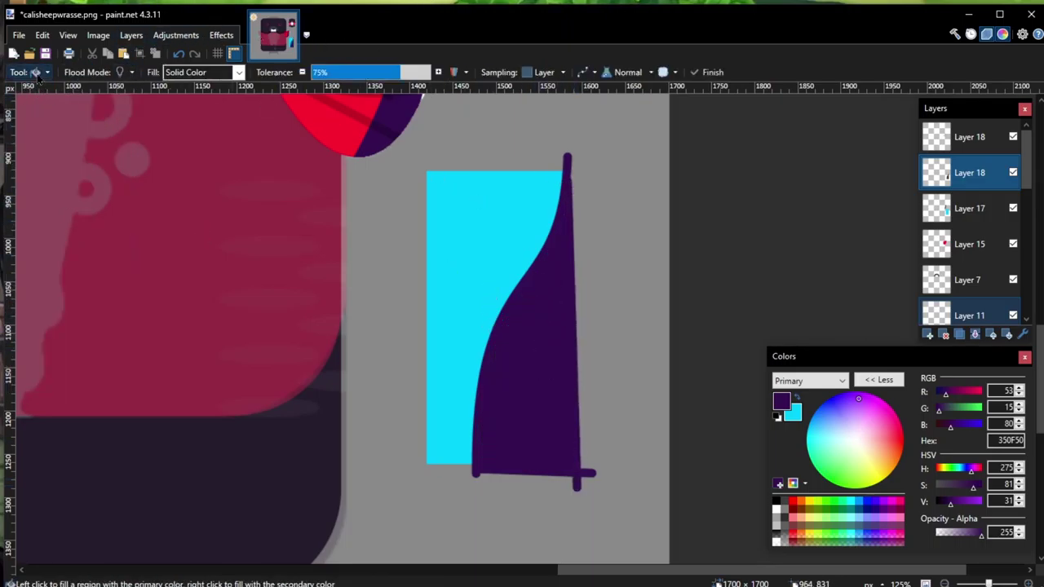
# Step: Select the purple shape with the Magic Wand, make Layer 17 active, and set the primary colour's opacity to 0
pyautogui.click(37, 72)
pyautogui.click(49, 189)
pyautogui.click(523, 343)
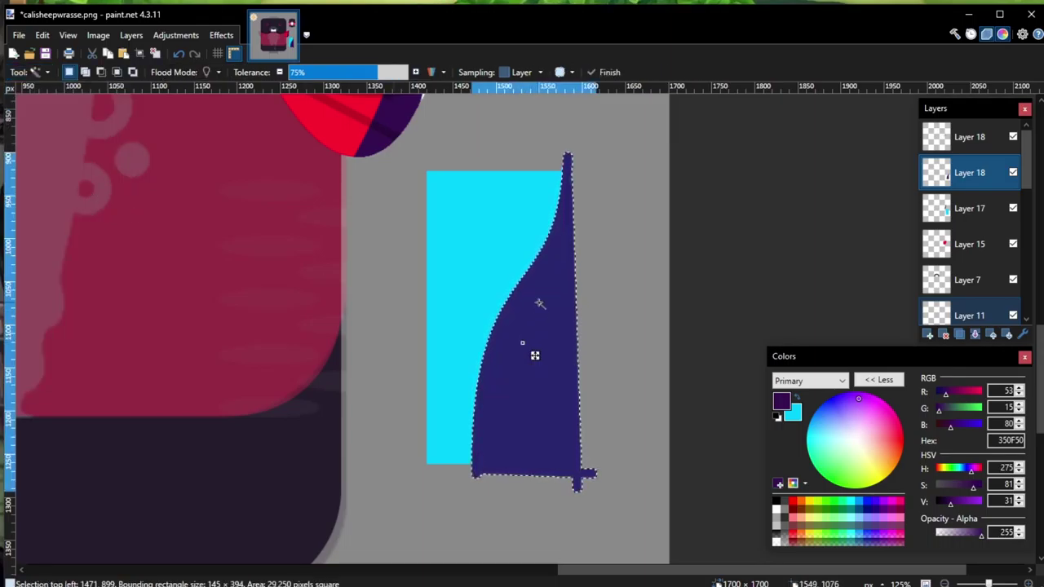
pyautogui.click(969, 208)
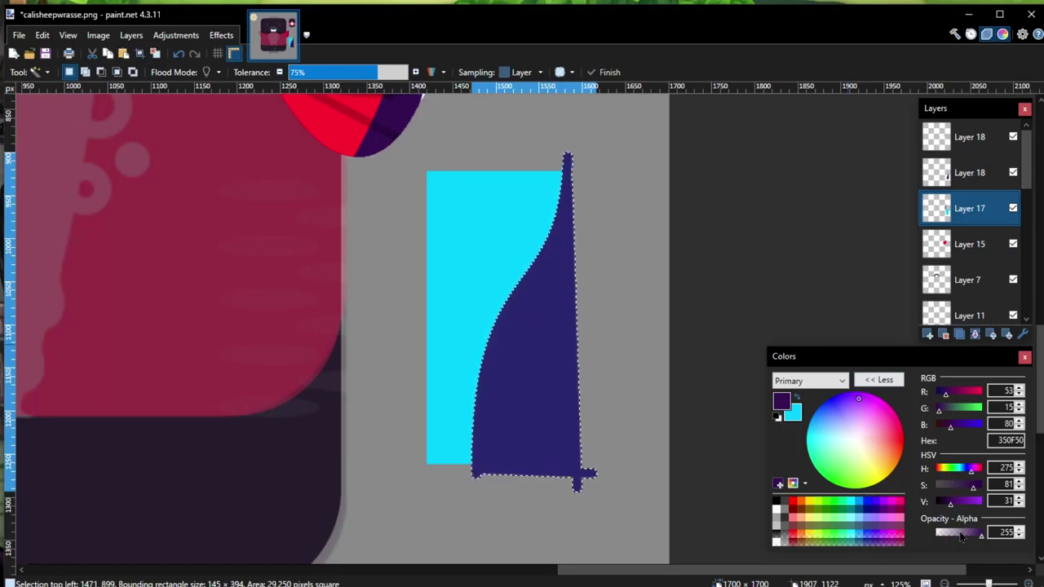
pyautogui.moveTo(963, 535); pyautogui.dragTo(852, 543)
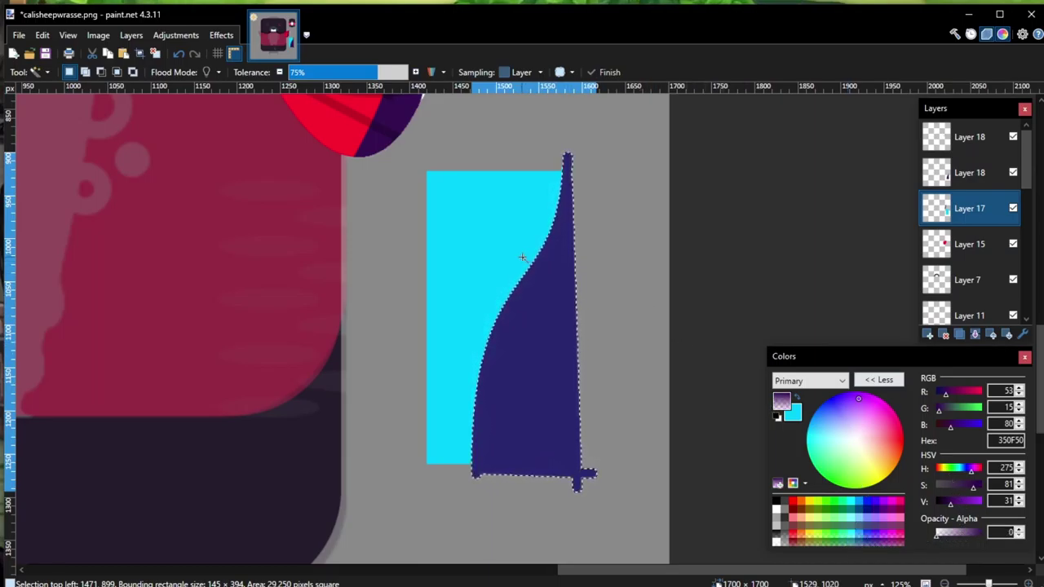
# Step: Clear the selection and delete the layer holding the purple shape, leaving the cyan rectangle trimmed along the S-curve
pyautogui.click(970, 172)
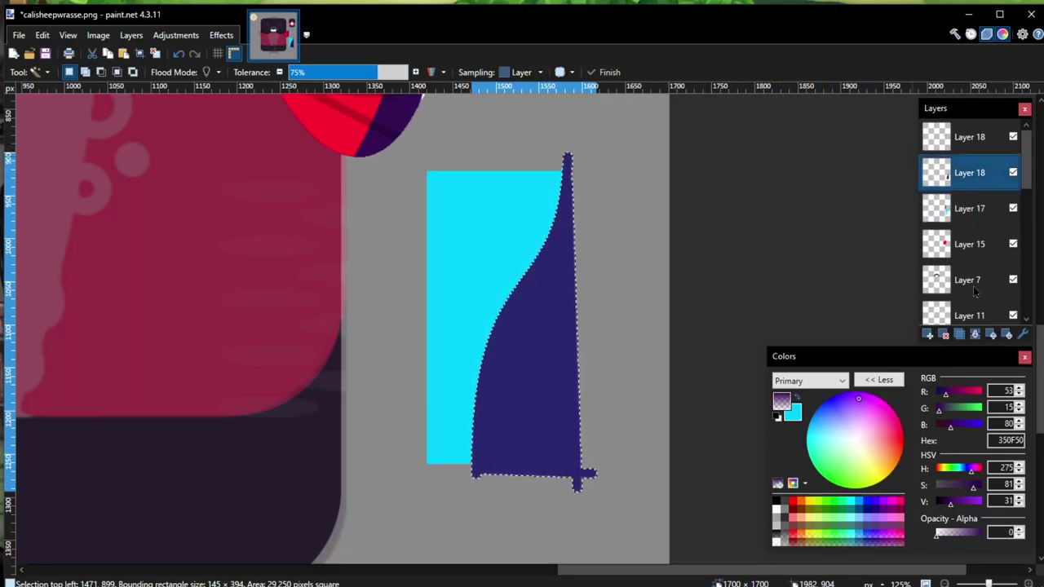
pyautogui.hotkey('ctrl', 'd')
pyautogui.click(944, 335)
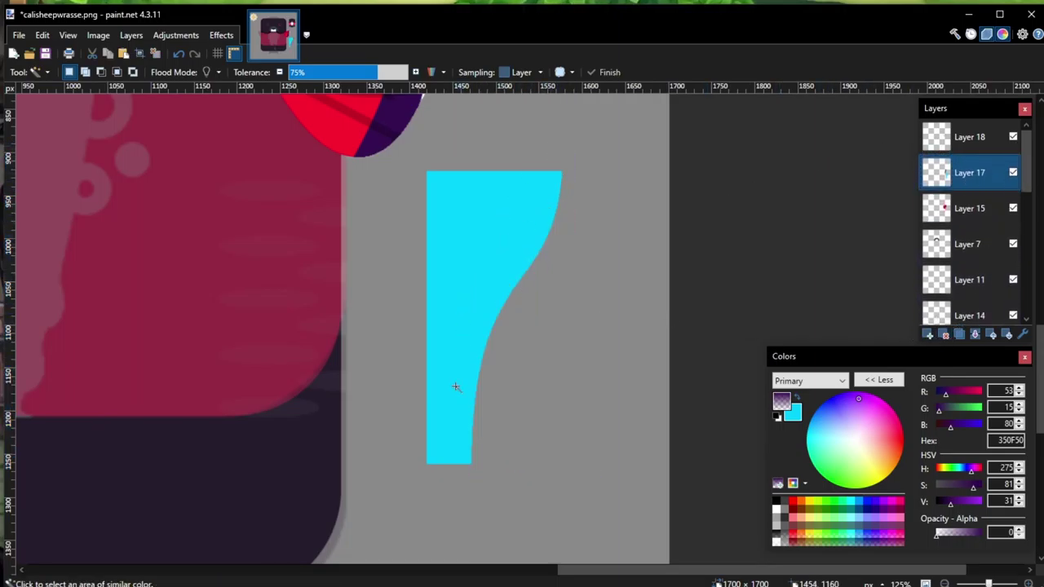
# Step: Sample the white EAFFFF from the small reference fish's belly on the bottom Layer 2 as the primary colour
pyautogui.scroll(-3, 475, 424)
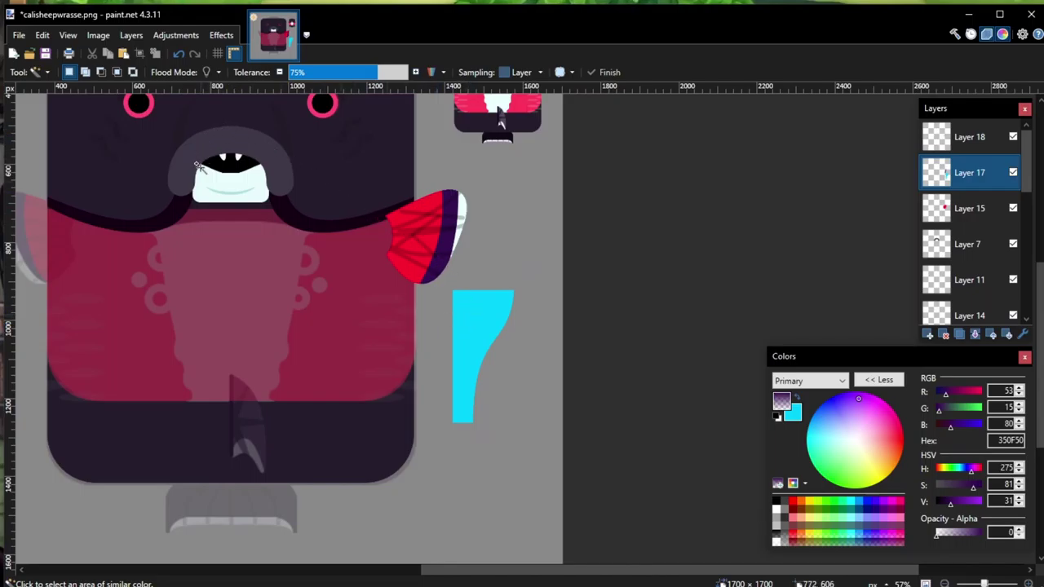
pyautogui.scroll(5, 195, 165)
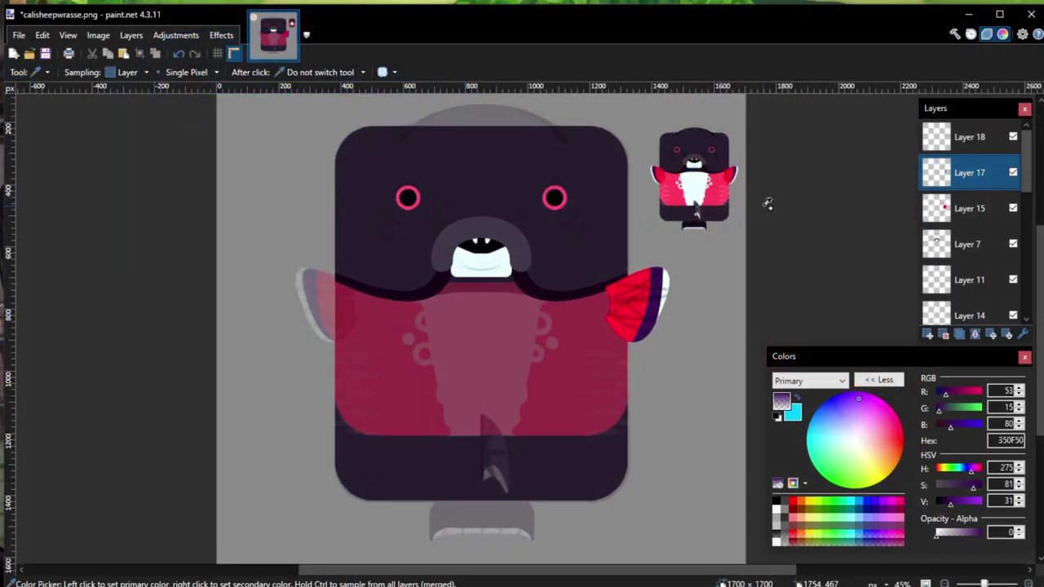
pyautogui.scroll(2, 767, 204)
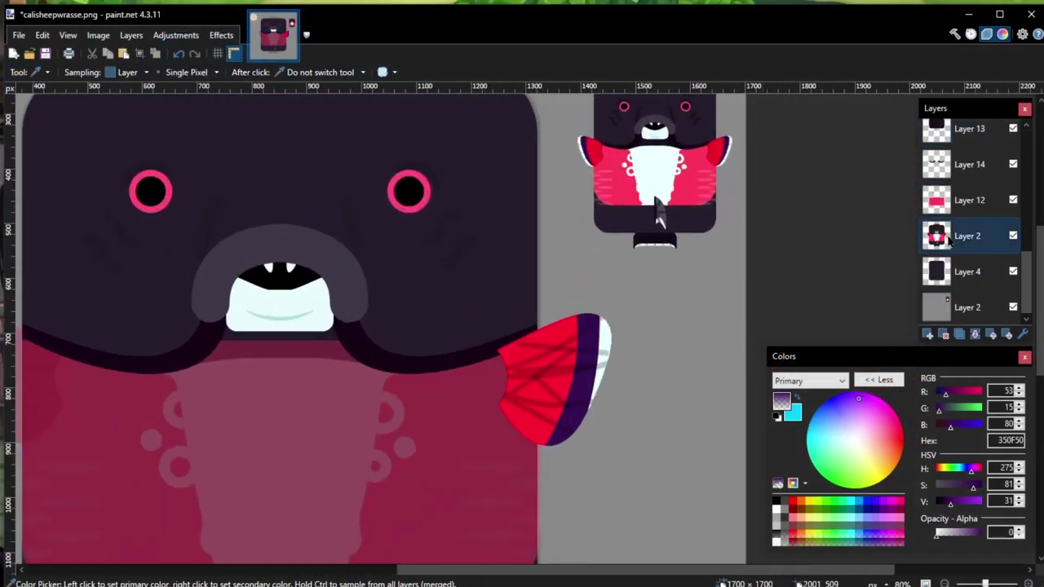
pyautogui.click(659, 165)
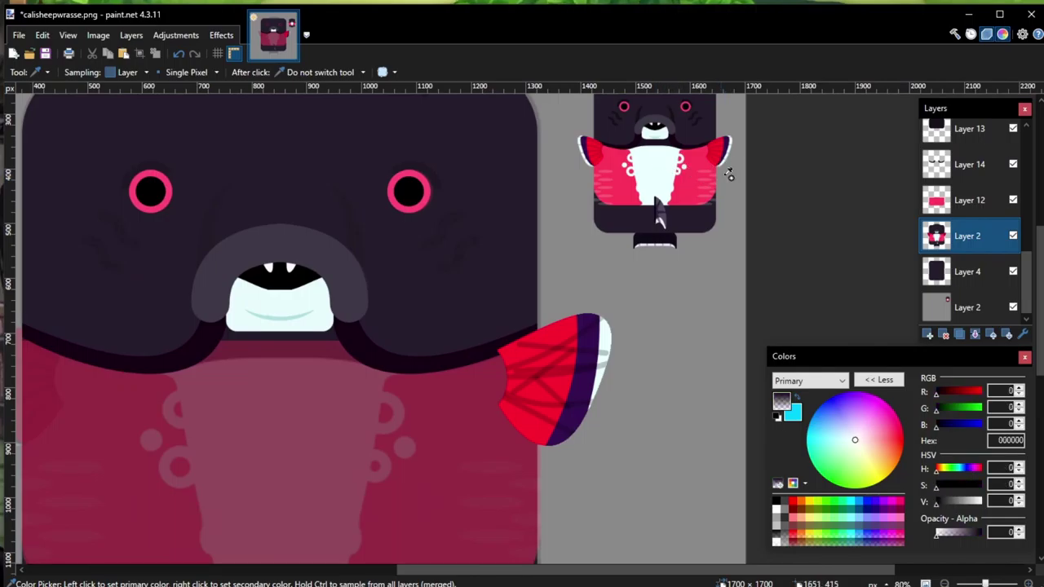
pyautogui.scroll(2, 734, 169)
pyautogui.click(967, 307)
pyautogui.click(619, 154)
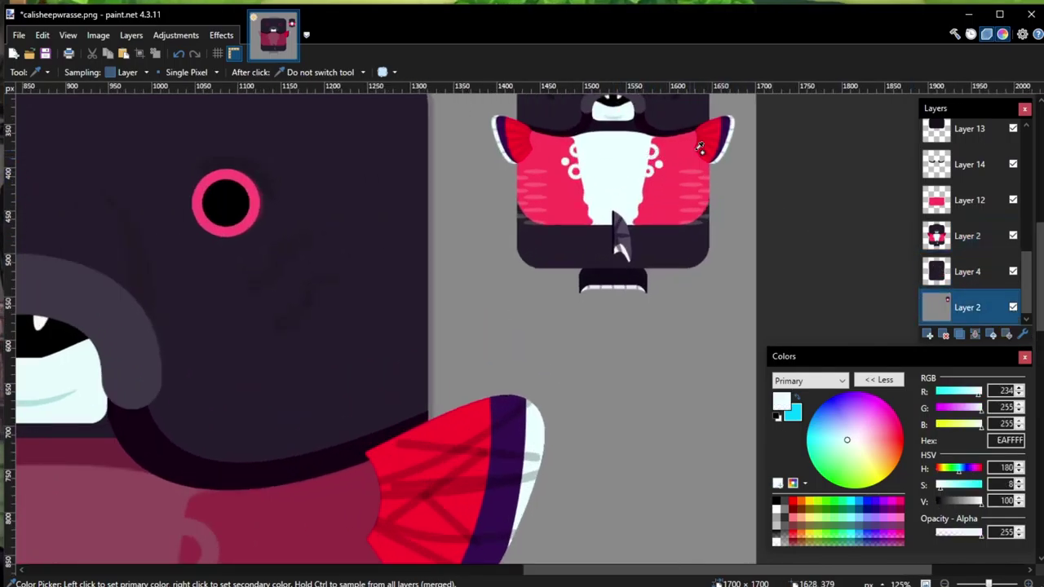
pyautogui.scroll(5, 638, 167)
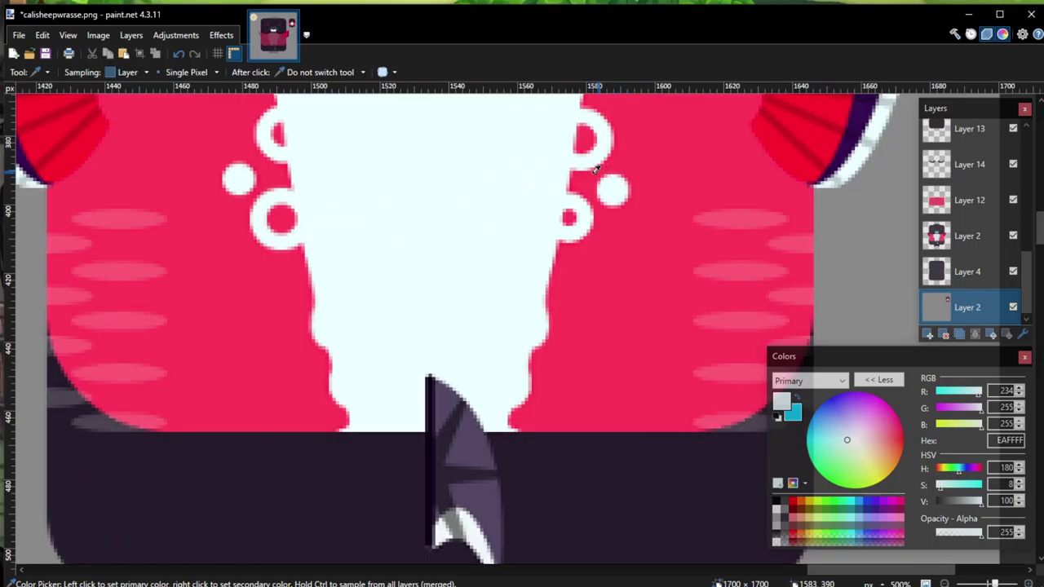
pyautogui.scroll(-5, 595, 168)
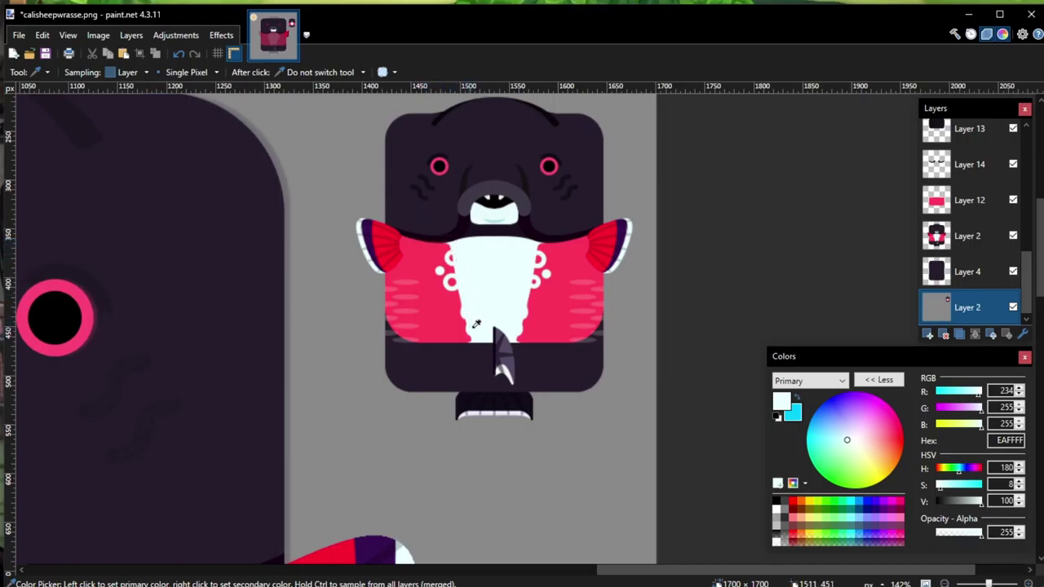
pyautogui.scroll(-4, 372, 275)
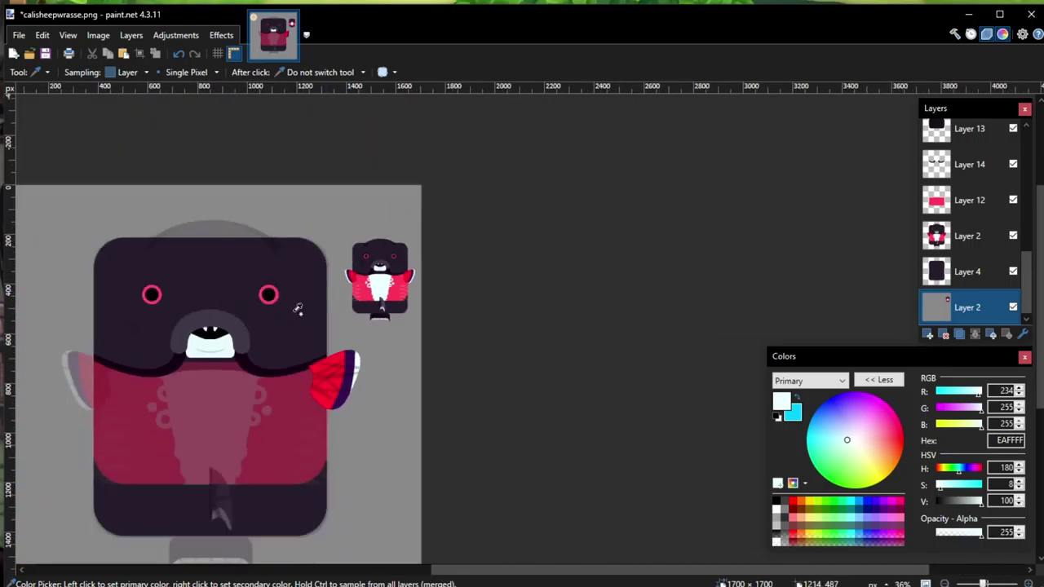
# Step: Switch to the Line/Curve tool and add a new layer directly above Layer 12
pyautogui.scroll(-4, 131, 303)
pyautogui.scroll(1, 130, 302)
pyautogui.scroll(3, 97, 219)
pyautogui.click(41, 72)
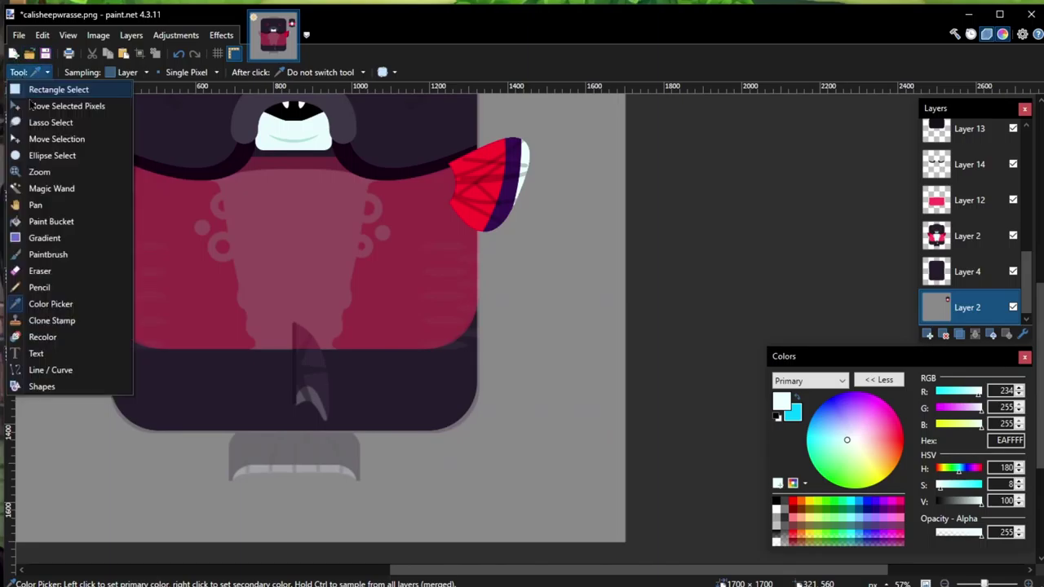
pyautogui.click(32, 371)
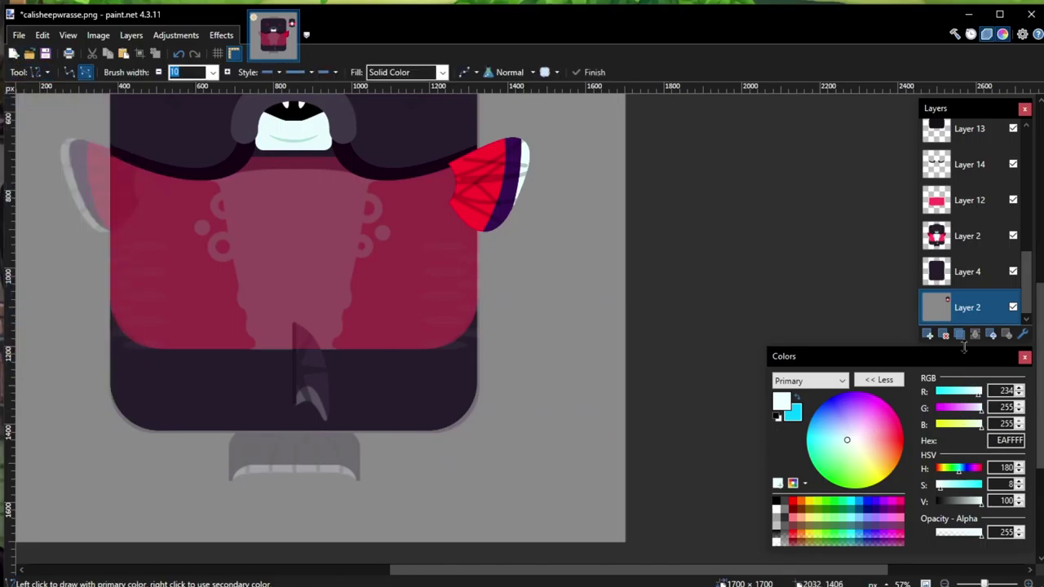
pyautogui.click(970, 199)
pyautogui.click(928, 335)
pyautogui.scroll(2, 196, 195)
pyautogui.scroll(1, 196, 195)
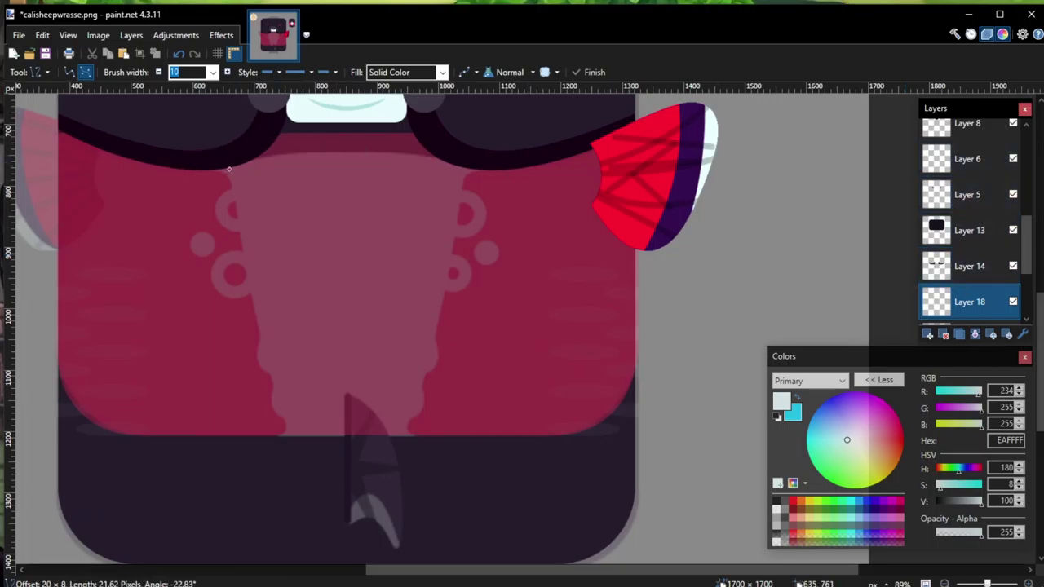
# Step: Draw a 40 px wide white curve about 540 px long down the belly's left edge, with its upper end bent outward
pyautogui.moveTo(227, 173)
pyautogui.mouseDown()
pyautogui.moveTo(285, 206)
pyautogui.moveTo(306, 455)
pyautogui.mouseUp()
pyautogui.click(212, 73)
pyautogui.click(175, 210)
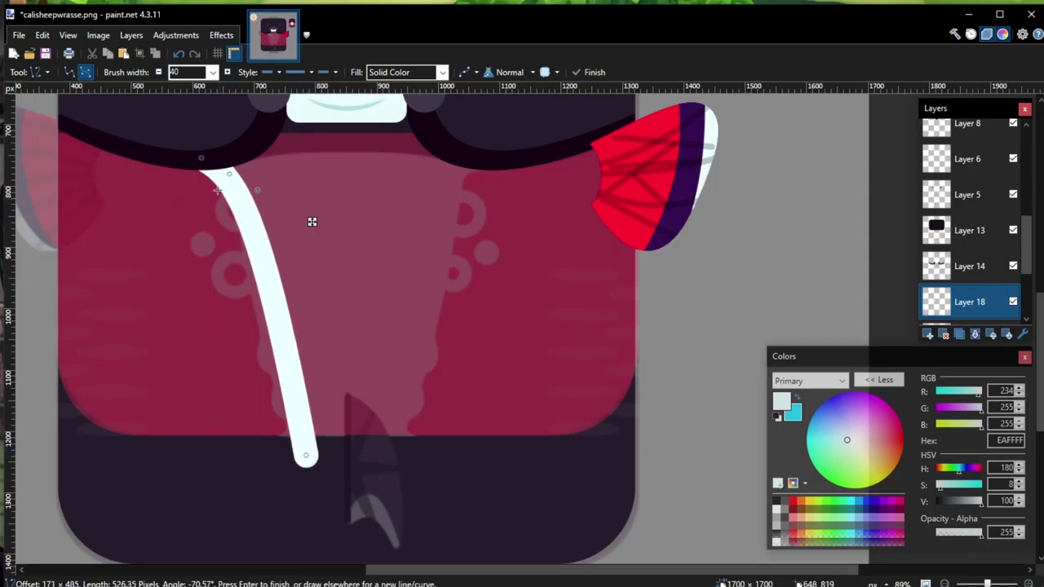
pyautogui.moveTo(200, 157); pyautogui.dragTo(193, 157)
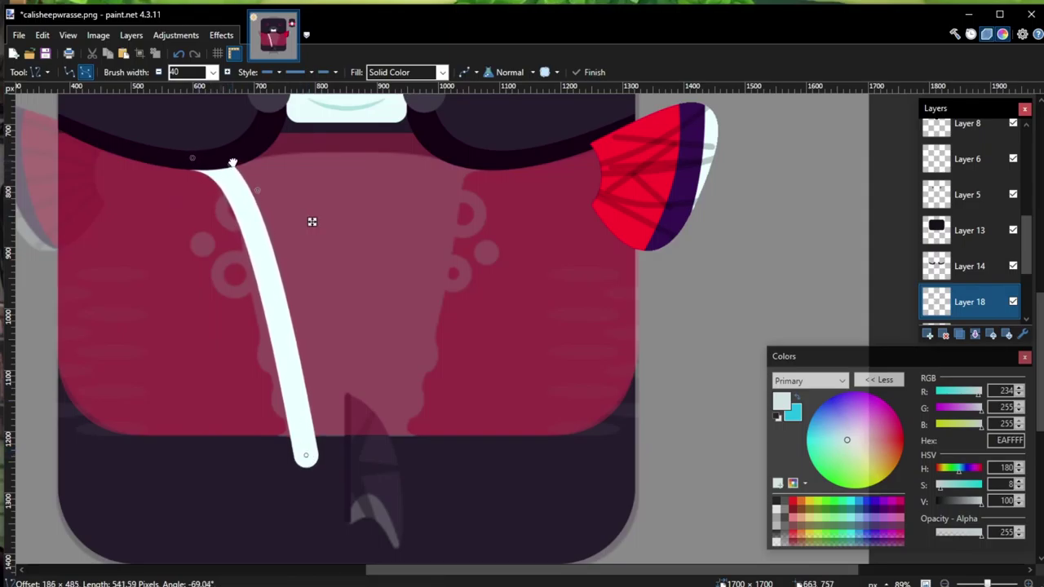
pyautogui.press('Return')
# Step: Draw a straight white line about 140 px long along the belly's base and a curved one about 317 px long along its upper edge
pyautogui.click(303, 439)
pyautogui.moveTo(303, 439); pyautogui.dragTo(398, 439)
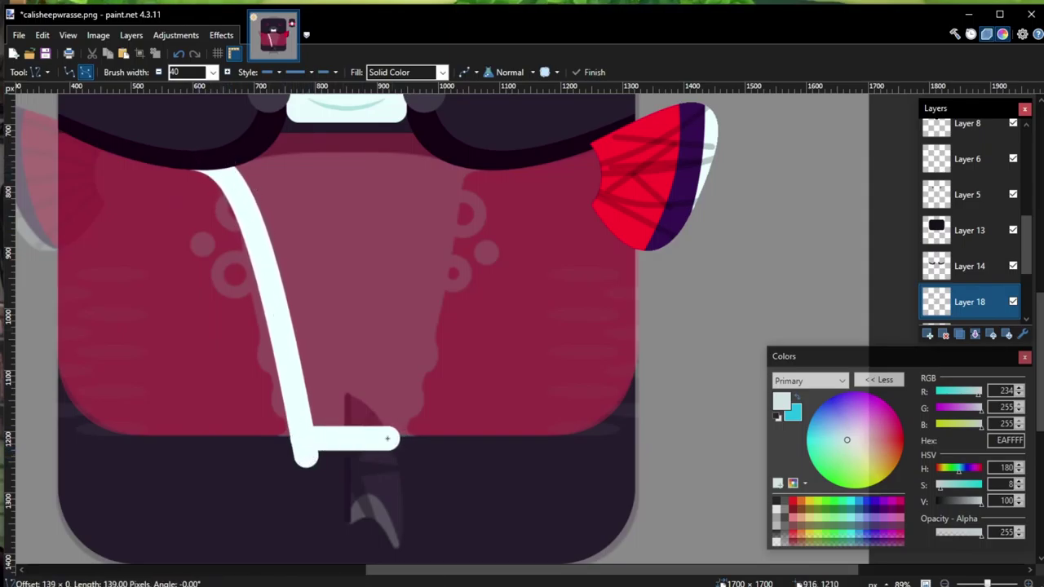
pyautogui.moveTo(231, 169); pyautogui.dragTo(421, 154)
pyautogui.moveTo(294, 155); pyautogui.dragTo(331, 155)
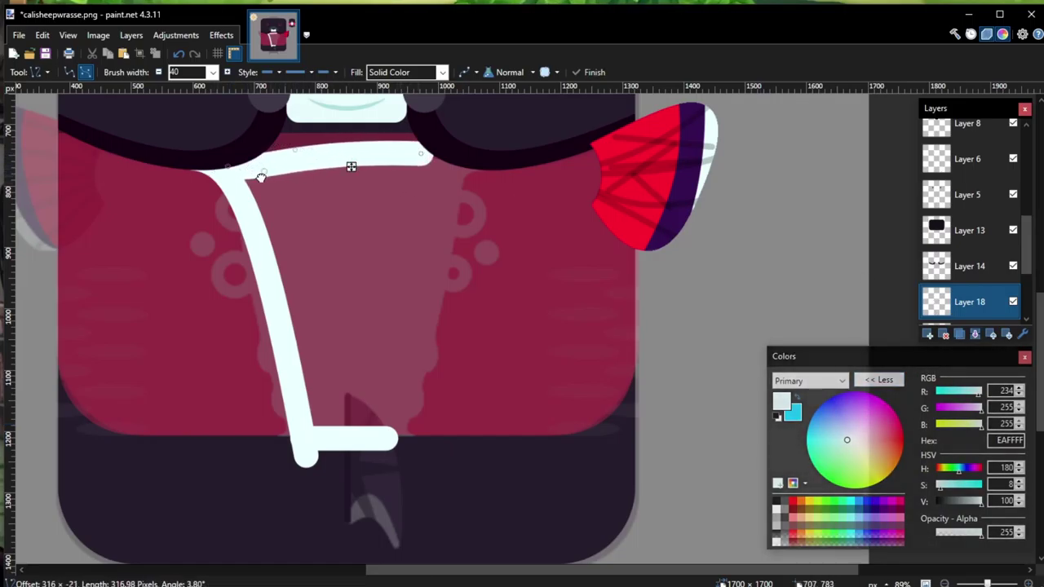
pyautogui.press('Return')
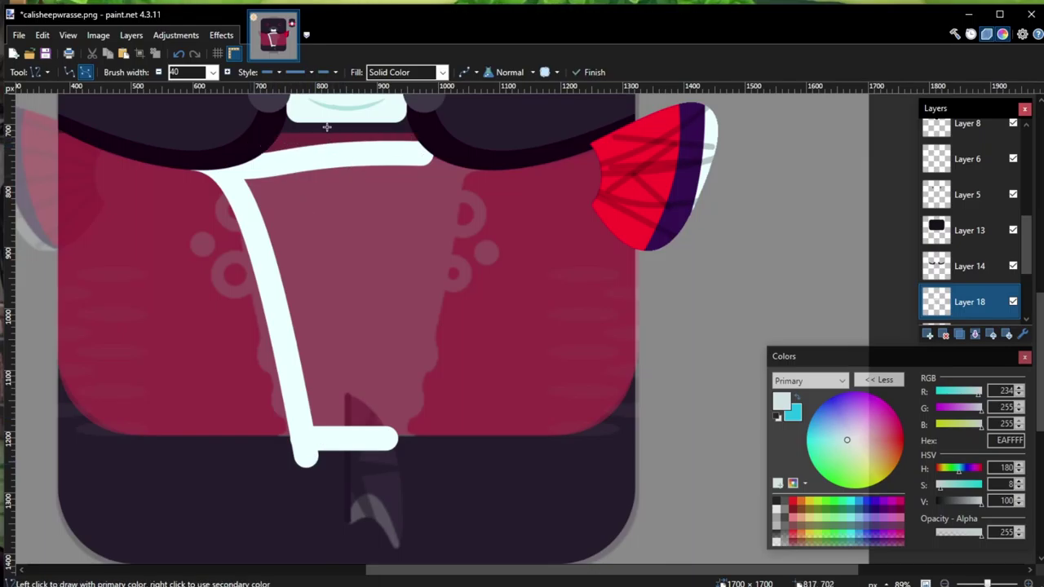
# Step: Mirror the half outline with the Flip Horizontal effect and fill the enclosed belly area with white EAFFFF
pyautogui.click(221, 35)
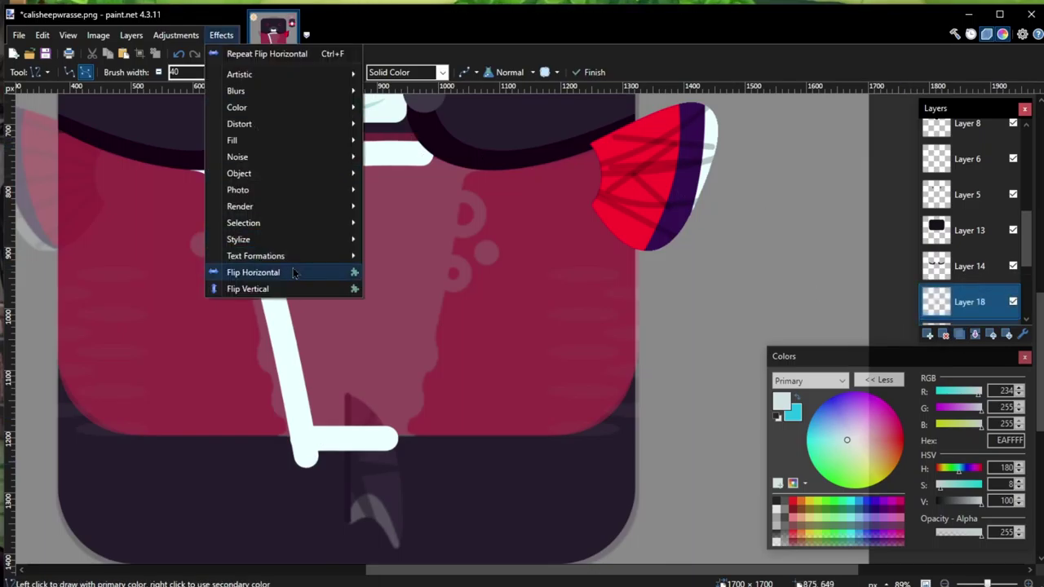
pyautogui.click(248, 271)
pyautogui.click(46, 72)
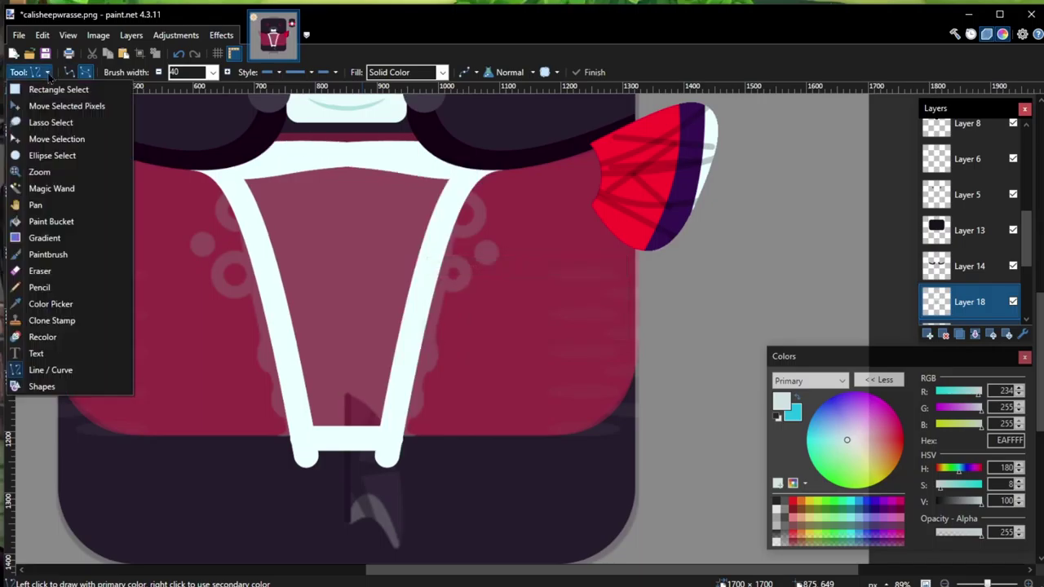
pyautogui.click(51, 221)
pyautogui.scroll(-3, 978, 318)
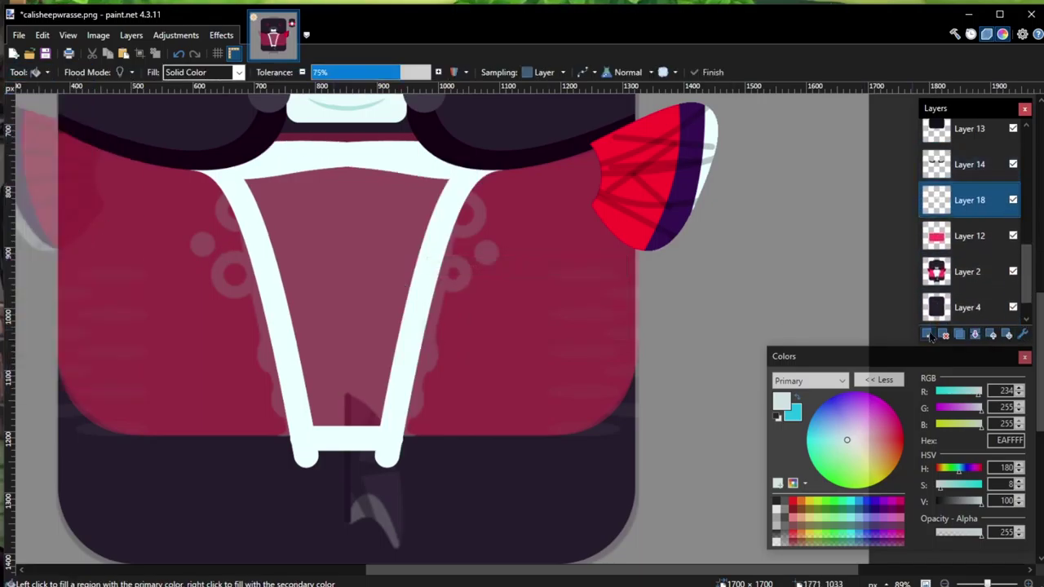
pyautogui.click(335, 236)
# Step: Trim the rounded ends below the belly by moving an empty rectangular selection up to the red area's lower edge, and deselect
pyautogui.click(33, 74)
pyautogui.click(49, 84)
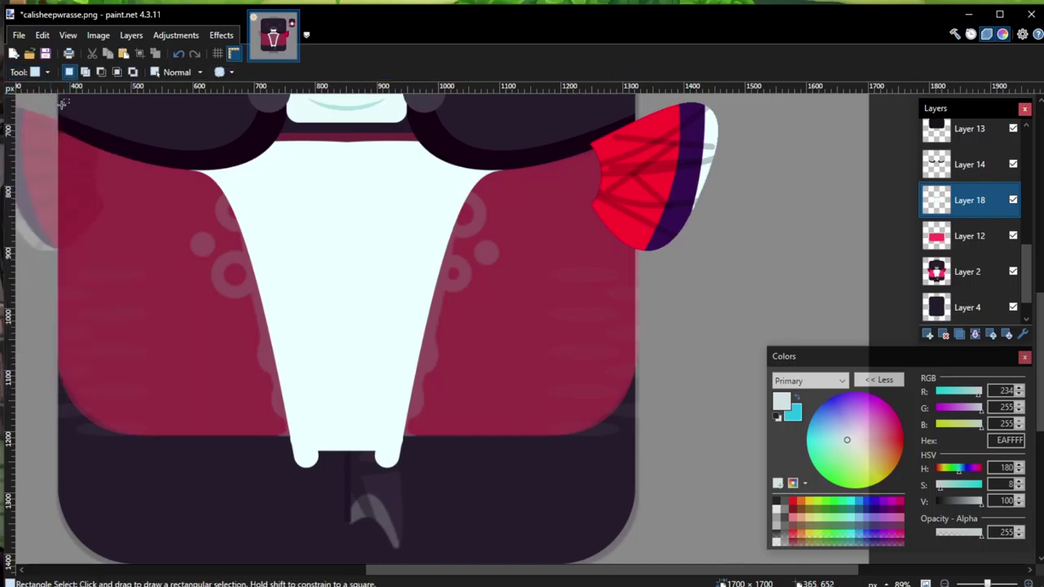
pyautogui.moveTo(221, 548); pyautogui.dragTo(494, 507)
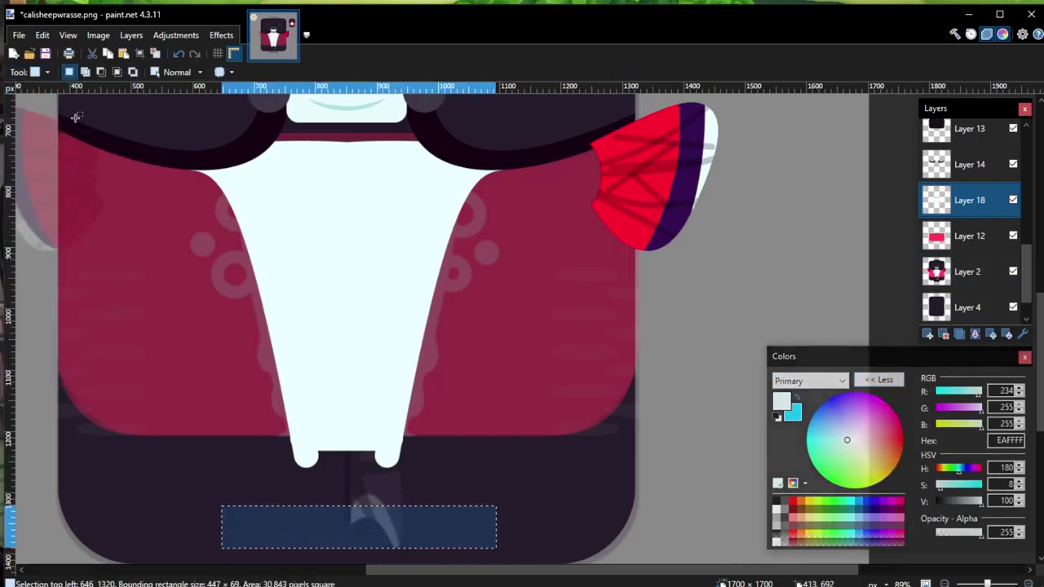
pyautogui.click(40, 72)
pyautogui.click(49, 105)
pyautogui.moveTo(360, 511); pyautogui.dragTo(370, 439)
pyautogui.hotkey('ctrl', 'd')
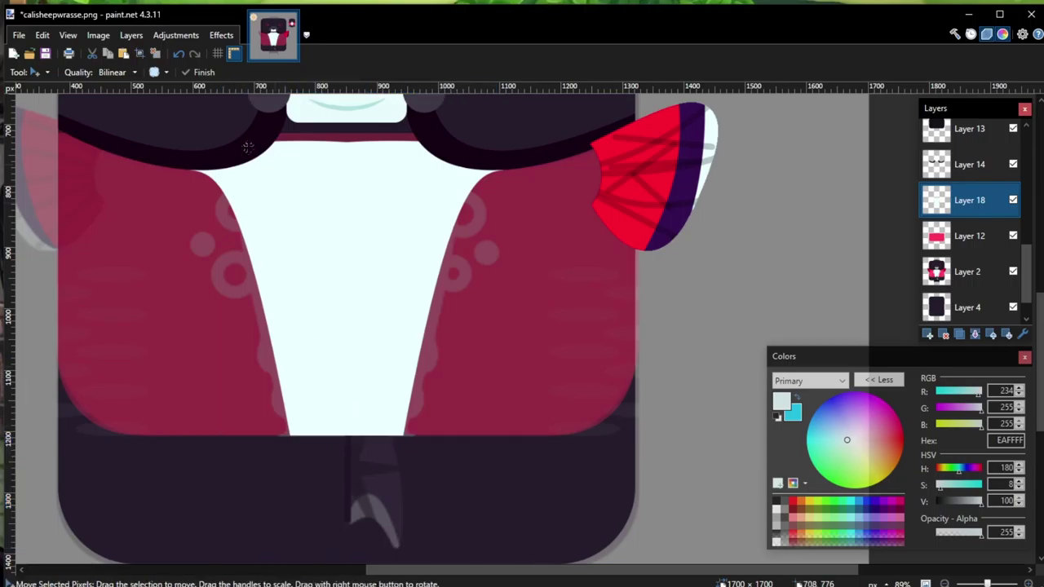
# Step: Draw a white outlined ellipse about 51 px across with a 20 px brush width on the reference ring at the belly's upper left
pyautogui.click(33, 72)
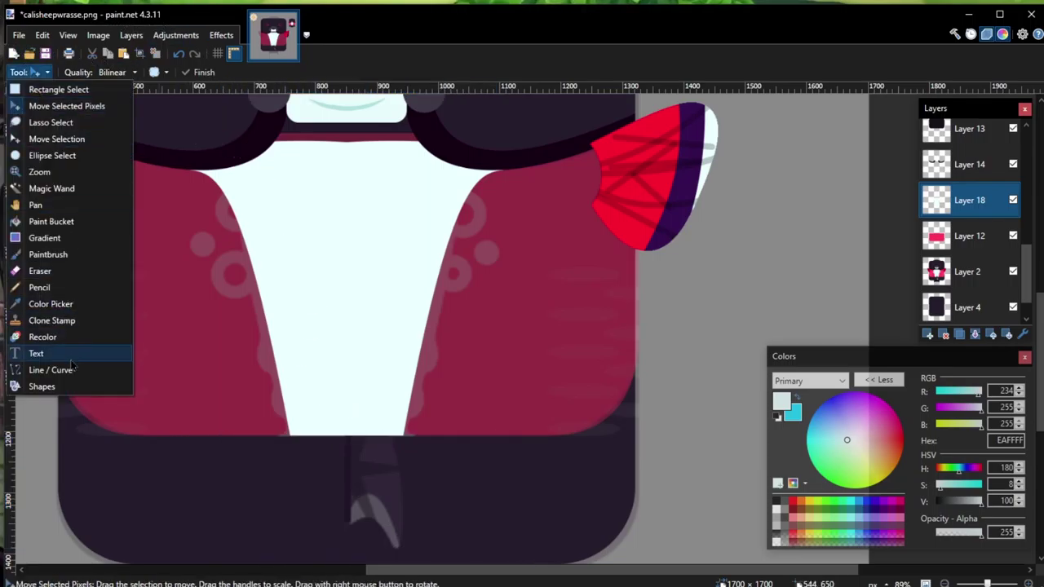
pyautogui.click(49, 388)
pyautogui.click(98, 74)
pyautogui.click(113, 107)
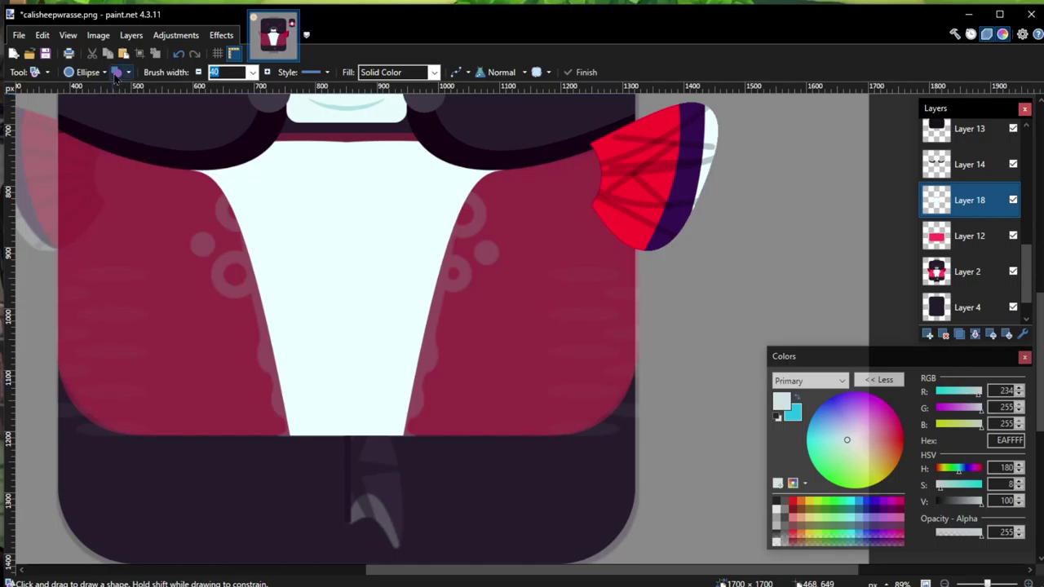
pyautogui.moveTo(222, 190); pyautogui.dragTo(252, 220)
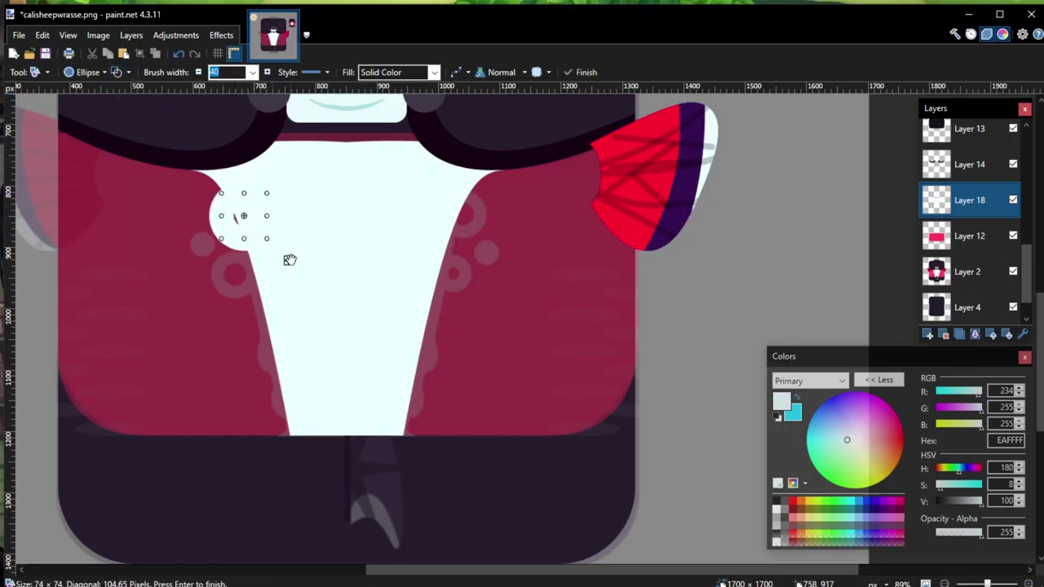
pyautogui.moveTo(289, 260); pyautogui.dragTo(273, 264)
pyautogui.press('Return')
pyautogui.click(250, 72)
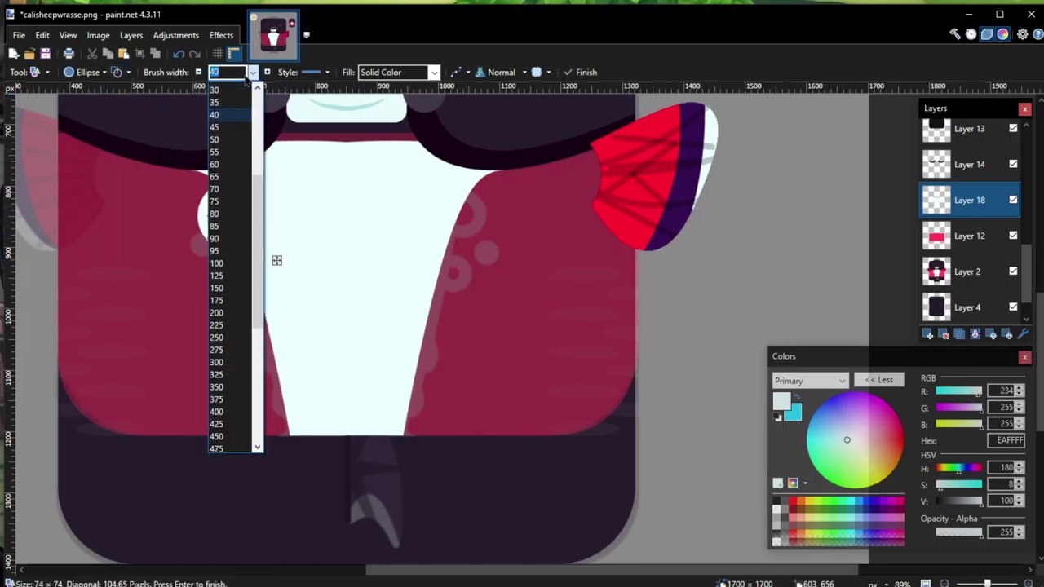
pyautogui.click(231, 113)
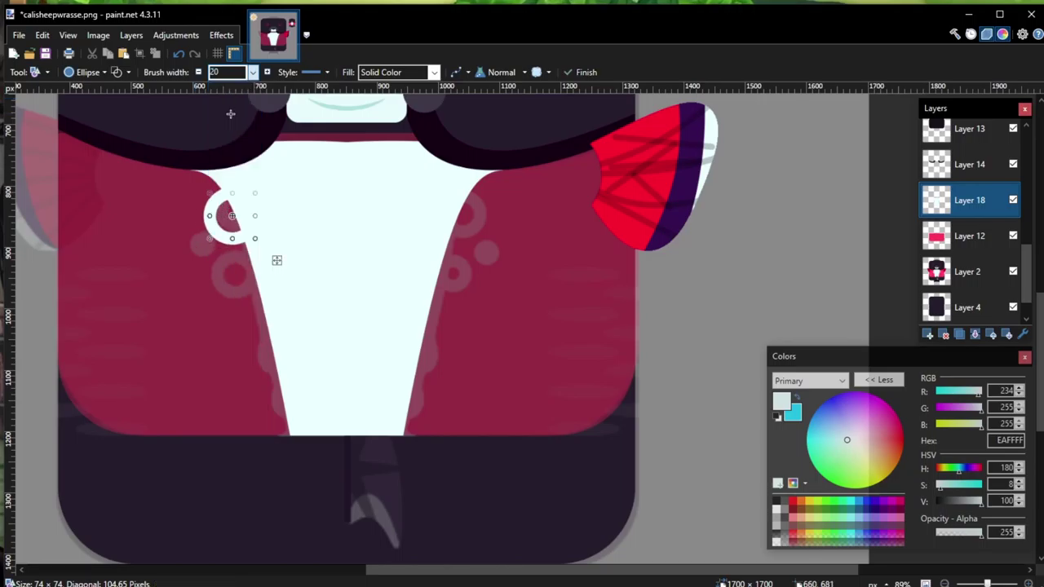
pyautogui.moveTo(276, 260); pyautogui.dragTo(263, 247)
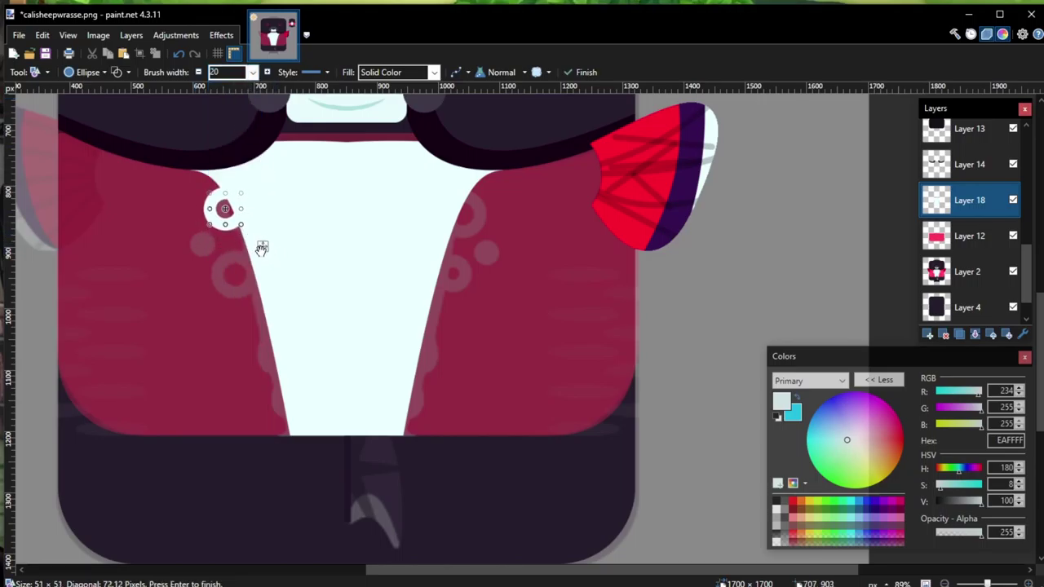
# Step: Add the remaining white ring and dot on the belly's left side and three white rings on its right side
pyautogui.moveTo(193, 236); pyautogui.dragTo(258, 302)
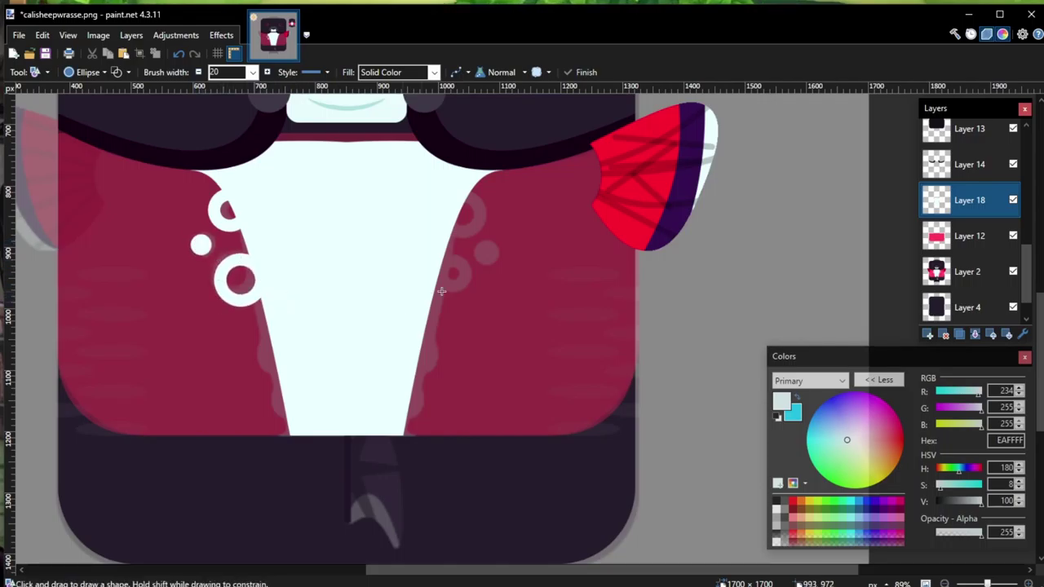
pyautogui.moveTo(436, 266); pyautogui.dragTo(460, 243)
pyautogui.moveTo(453, 189)
pyautogui.mouseDown()
pyautogui.moveTo(491, 238)
pyautogui.moveTo(496, 269)
pyautogui.mouseUp()
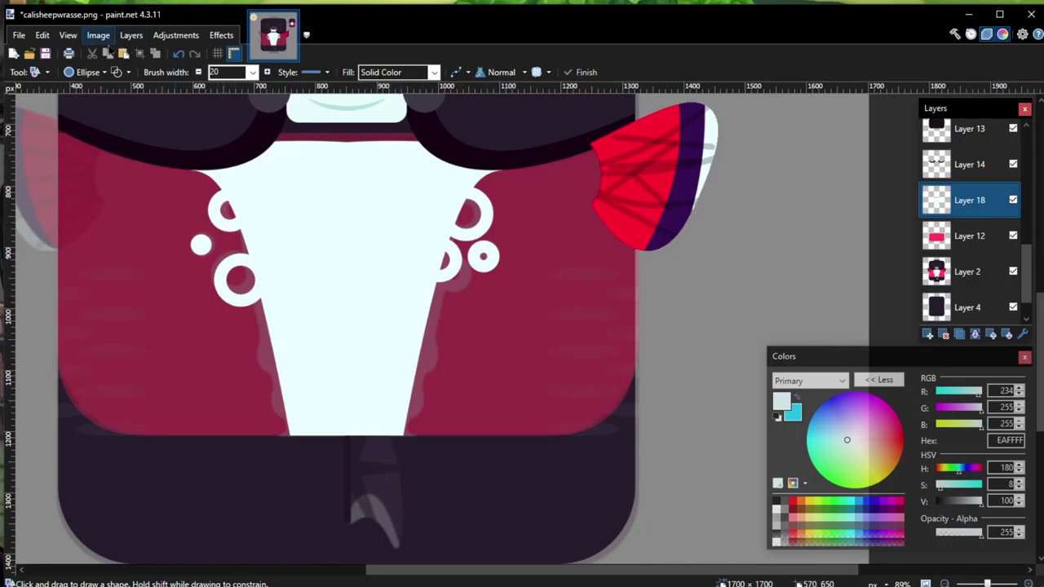
# Step: Draw a 20 px wide white curve about 97 px long, bulging outward over the lowest scallop on the belly's left edge
pyautogui.click(36, 72)
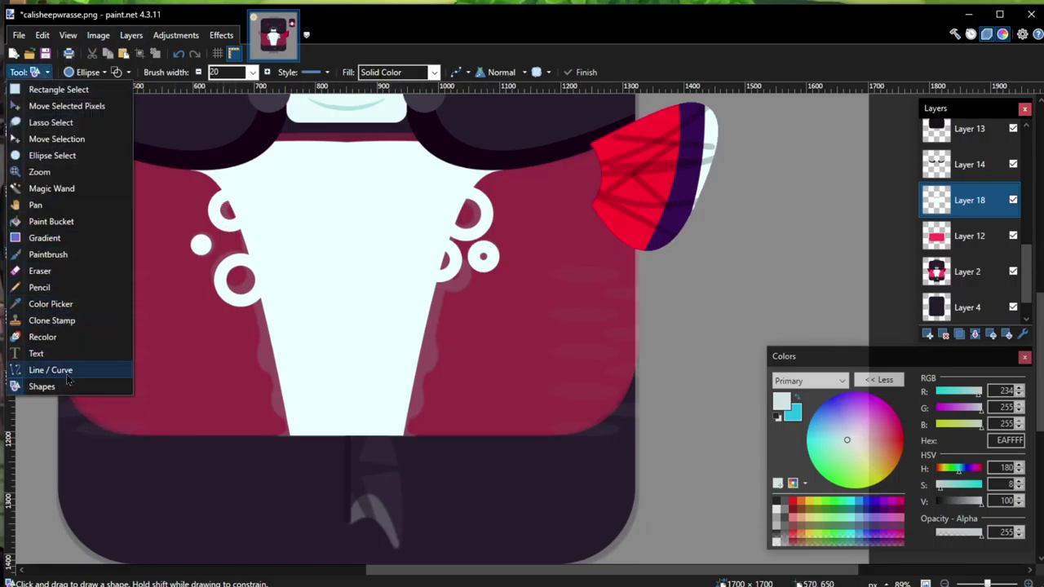
pyautogui.click(47, 367)
pyautogui.scroll(2, 264, 377)
pyautogui.scroll(2, 264, 377)
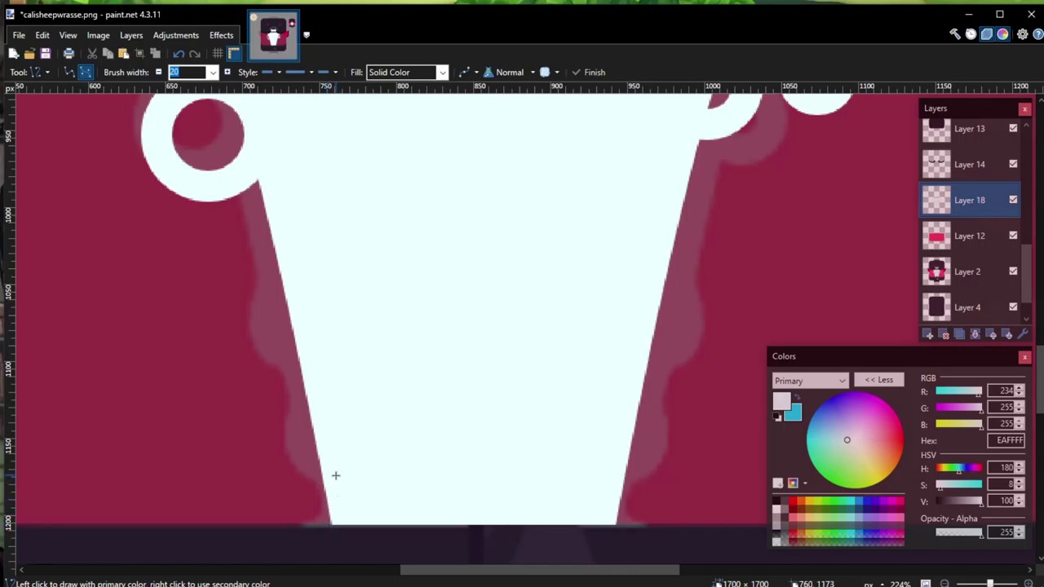
pyautogui.moveTo(344, 502)
pyautogui.mouseDown()
pyautogui.moveTo(275, 447)
pyautogui.moveTo(299, 400)
pyautogui.moveTo(295, 464)
pyautogui.mouseUp()
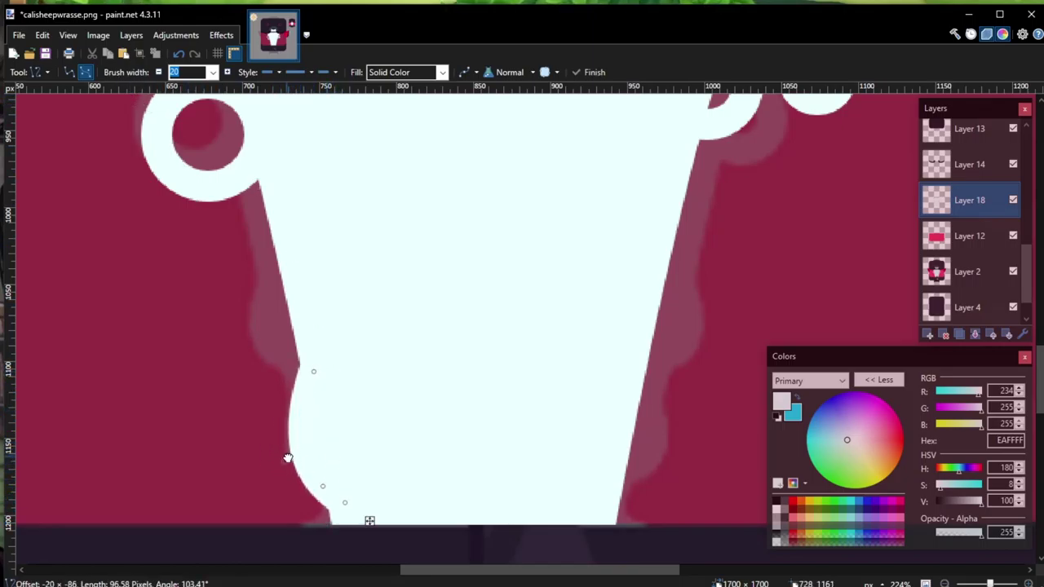
pyautogui.press('Return')
# Step: Draw a short white curve about 53 px long continuing the left edge up from the lowest scallop, undoing misplaced attempts
pyautogui.moveTo(296, 422); pyautogui.dragTo(301, 354)
pyautogui.hotkey('ctrl', 'z')
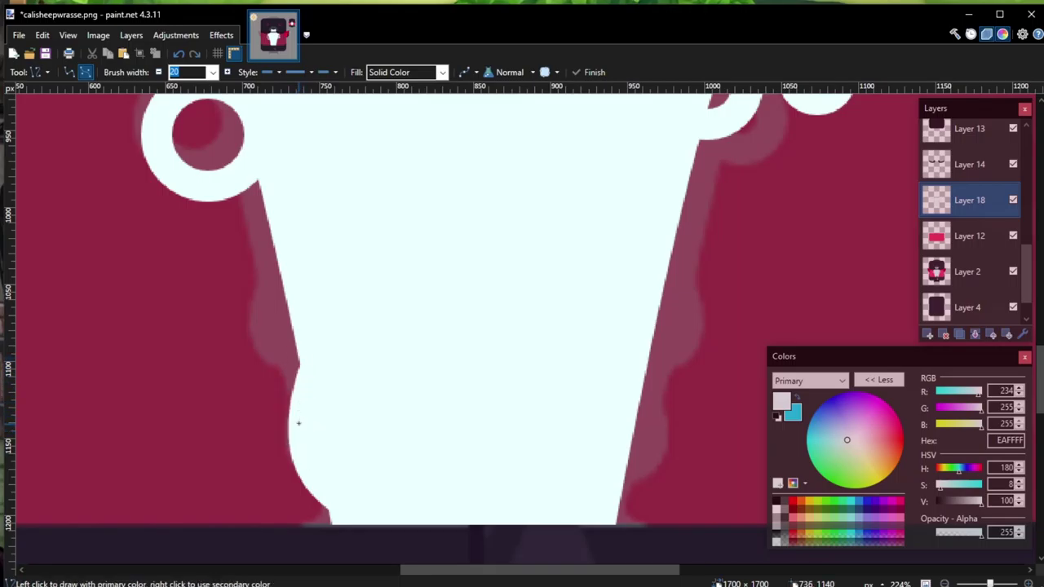
pyautogui.moveTo(298, 422)
pyautogui.mouseDown()
pyautogui.moveTo(304, 356)
pyautogui.moveTo(283, 352)
pyautogui.mouseUp()
pyautogui.hotkey('ctrl', 'z')
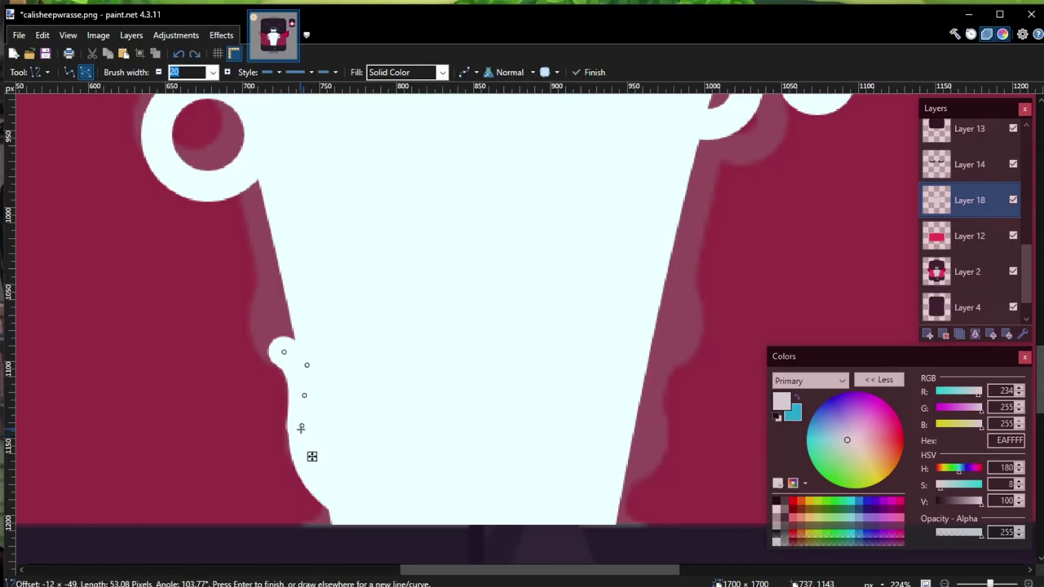
# Step: Draw a white curve about 90 px long over the next scallop up the left edge, adjusting its points to follow the reference
pyautogui.moveTo(305, 365); pyautogui.dragTo(277, 243)
pyautogui.moveTo(256, 340); pyautogui.dragTo(254, 315)
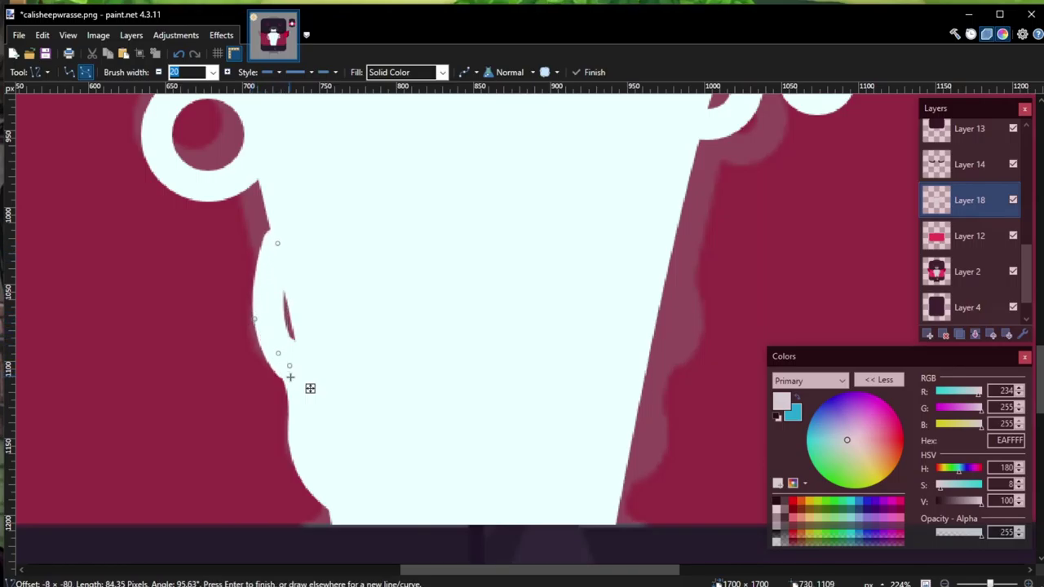
pyautogui.moveTo(289, 366); pyautogui.dragTo(296, 369)
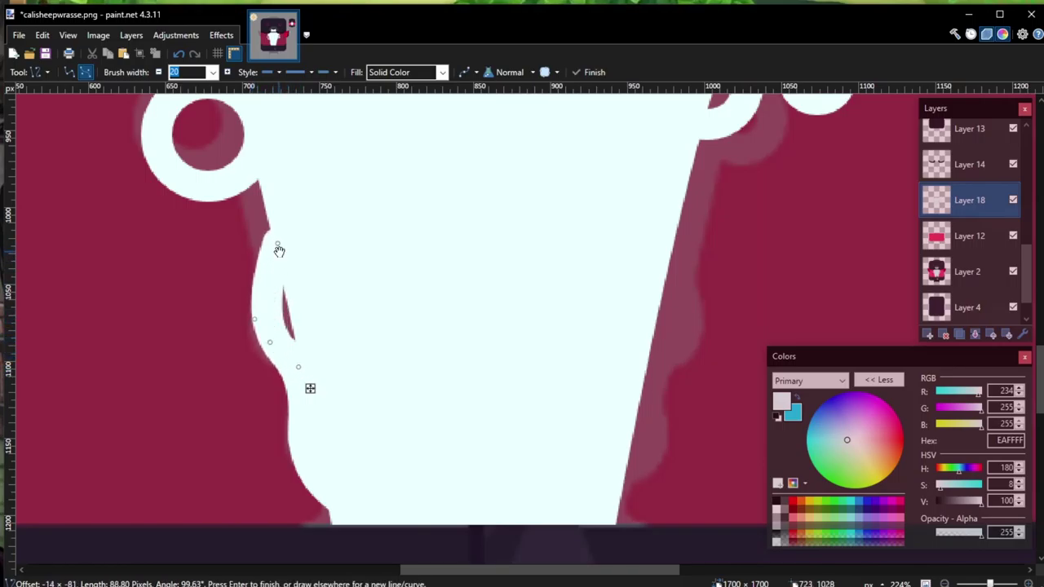
pyautogui.moveTo(279, 250); pyautogui.dragTo(280, 239)
pyautogui.scroll(-5, 334, 365)
pyautogui.press('Return')
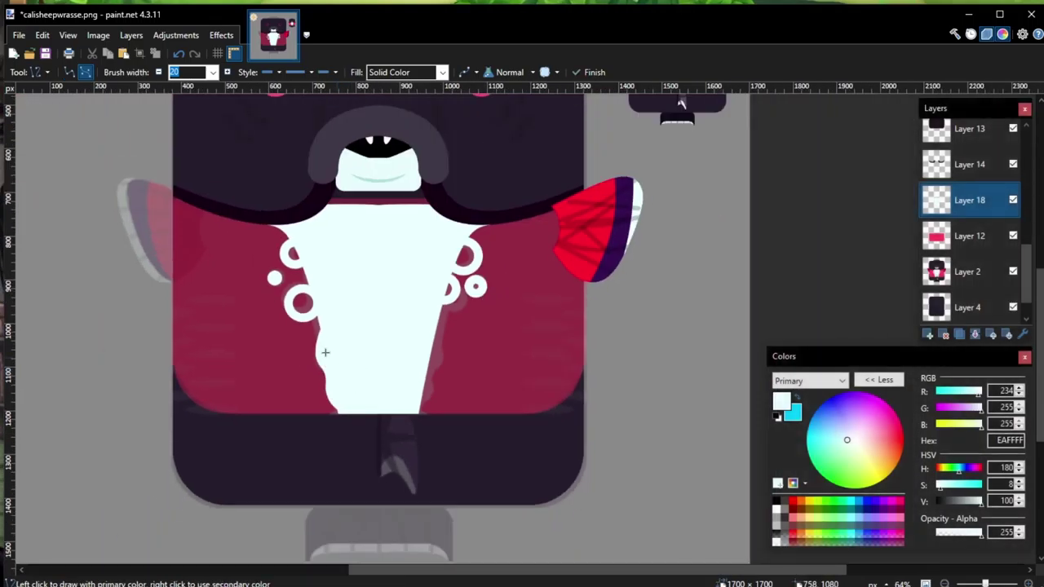
# Step: Join the upper scallop to the lower left ring with a white curve about 82 px long that follows the reference edge
pyautogui.scroll(5, 325, 353)
pyautogui.moveTo(342, 282); pyautogui.dragTo(324, 237)
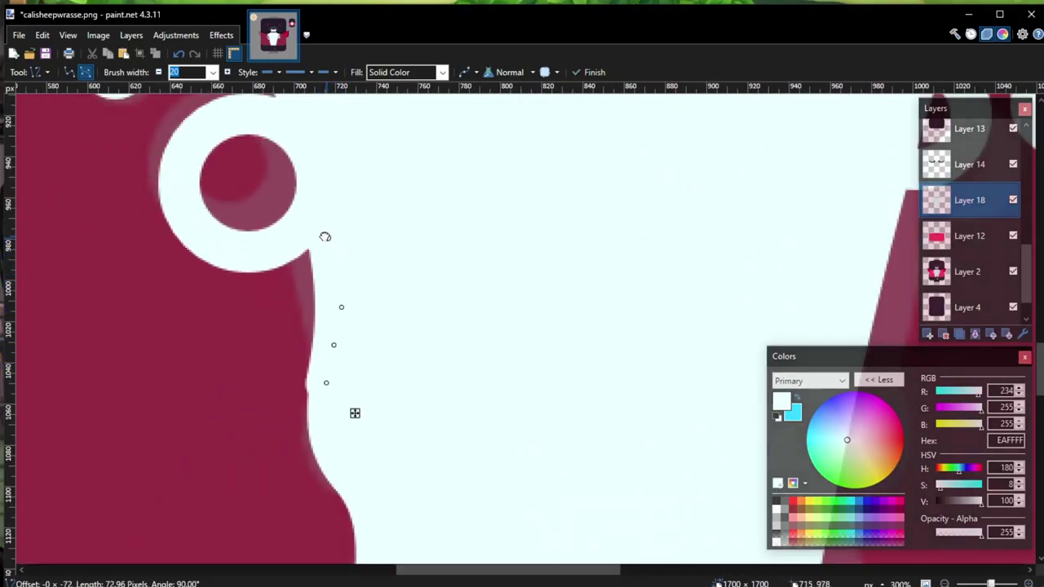
pyautogui.moveTo(326, 382); pyautogui.dragTo(331, 397)
pyautogui.moveTo(347, 304); pyautogui.dragTo(347, 291)
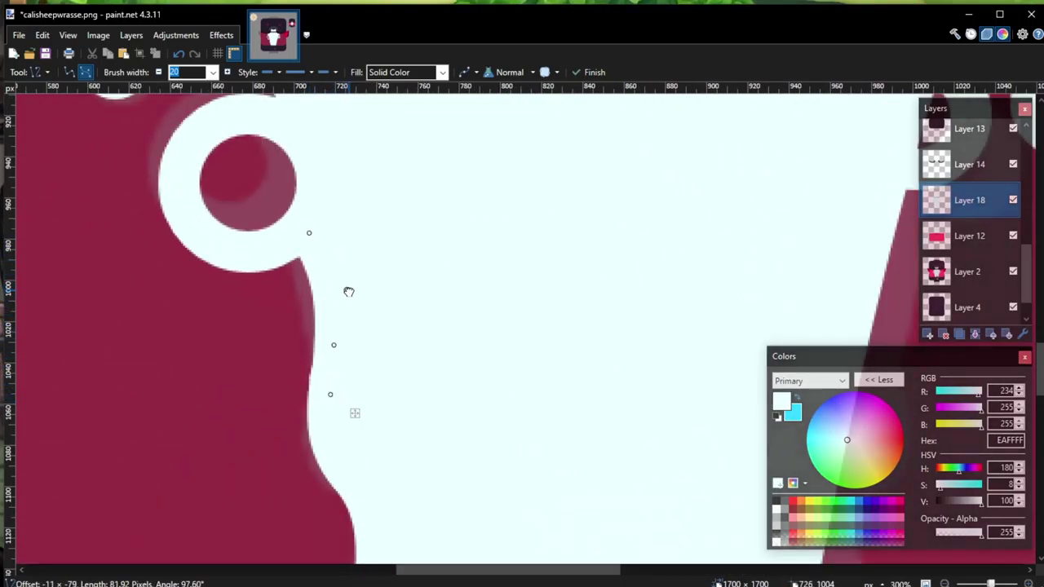
pyautogui.press('Return')
# Step: Draw a white curve at the belly's lower left corner, flaring outward and running past the red area's lower edge
pyautogui.scroll(-6, 398, 350)
pyautogui.scroll(1, 433, 372)
pyautogui.scroll(5, 405, 443)
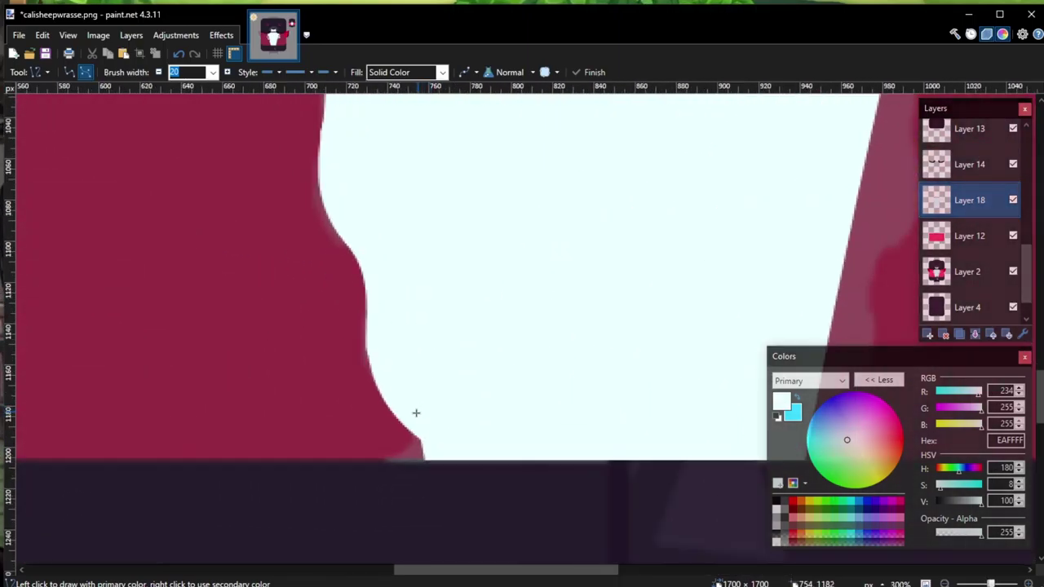
pyautogui.moveTo(417, 414); pyautogui.dragTo(396, 473)
pyautogui.moveTo(427, 436); pyautogui.dragTo(388, 505)
pyautogui.press('Return')
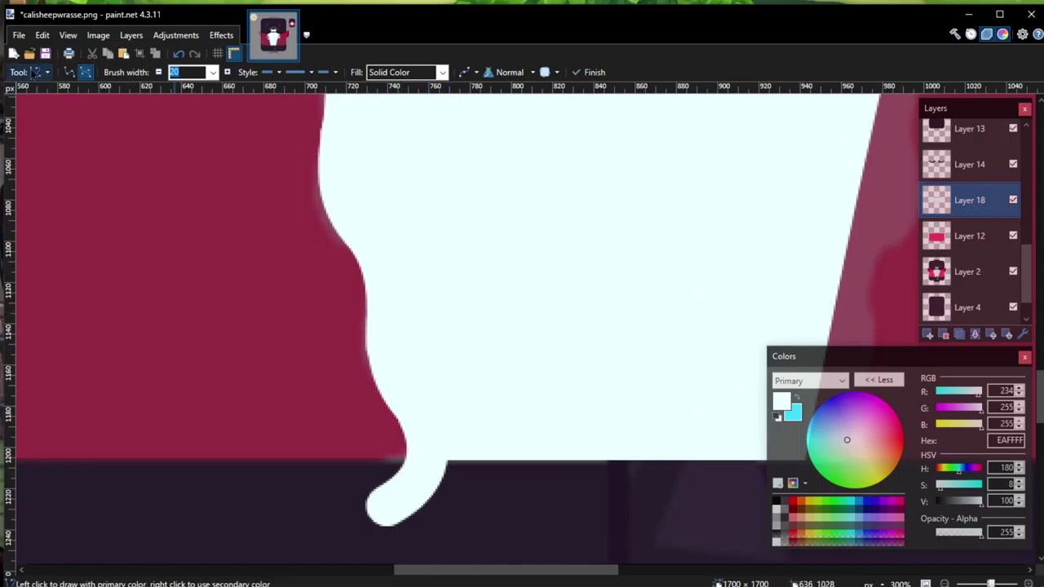
# Step: Remove the white curve hanging below the red area's lower edge by stretching an empty rectangular selection up over it, and deselect
pyautogui.click(38, 72)
pyautogui.click(46, 87)
pyautogui.scroll(-3, 284, 437)
pyautogui.moveTo(282, 439); pyautogui.dragTo(510, 394)
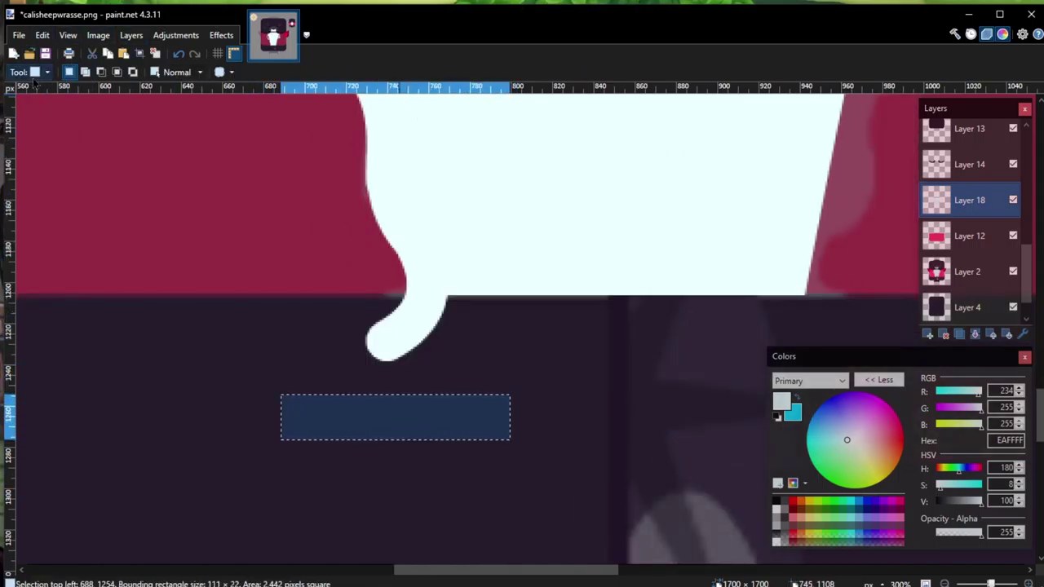
pyautogui.click(36, 73)
pyautogui.click(65, 105)
pyautogui.moveTo(394, 394); pyautogui.dragTo(432, 299)
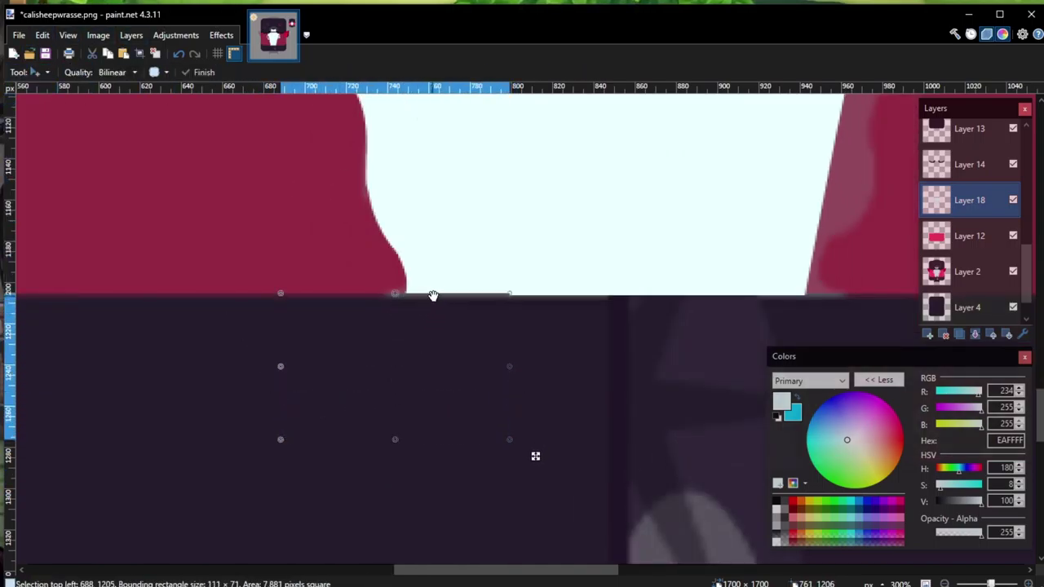
pyautogui.hotkey('ctrl', 'd')
# Step: Try to duplicate the white belly pattern layer and mirror the copy horizontally over the original
pyautogui.hotkey('ctrl', 'shift', 'd')
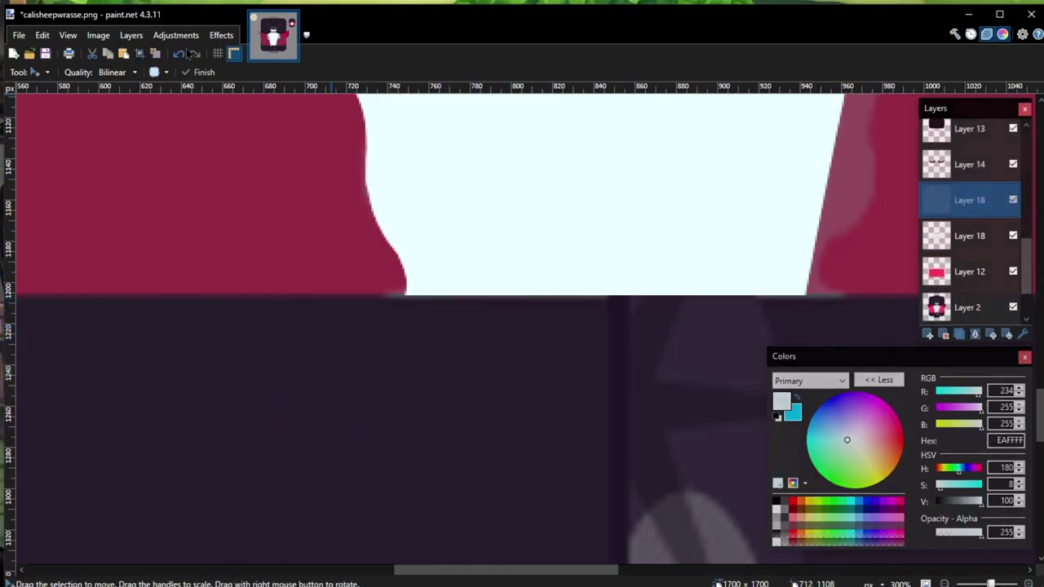
pyautogui.click(221, 35)
pyautogui.click(253, 272)
pyautogui.scroll(-5, 399, 282)
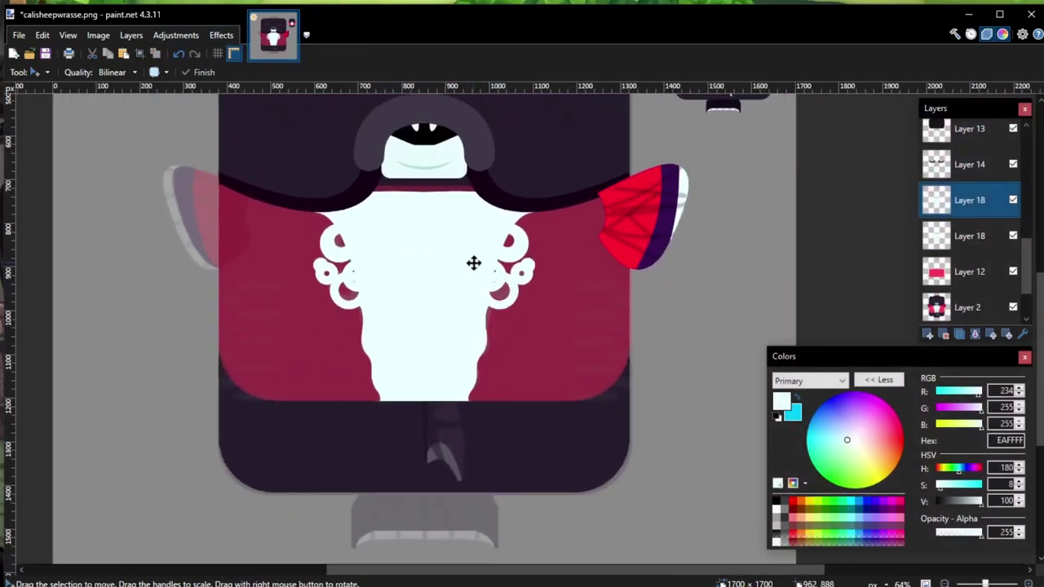
pyautogui.moveTo(676, 275); pyautogui.dragTo(650, 271)
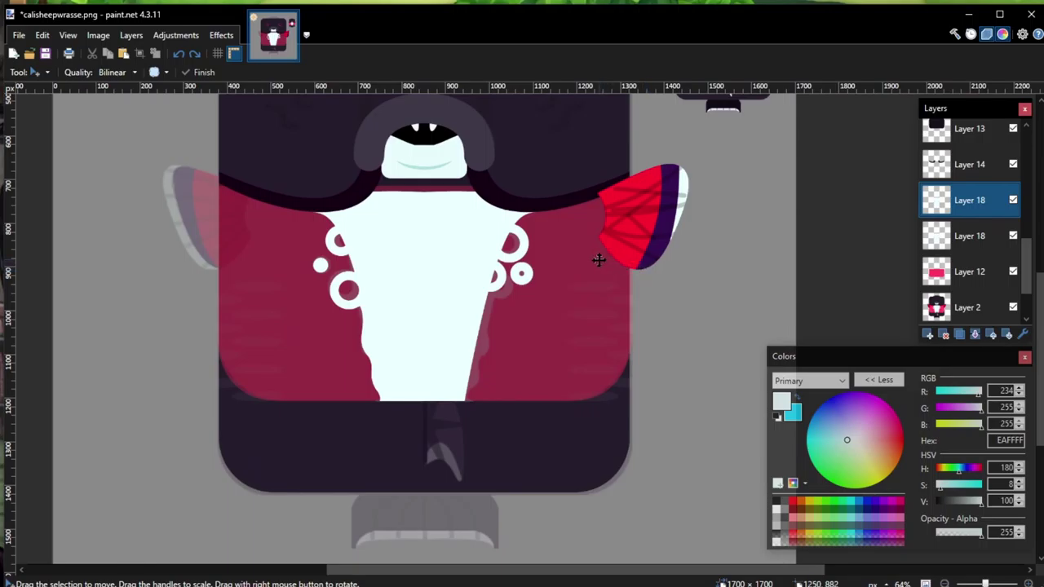
# Step: Erase the rings and uneven edge on the belly pattern's right side with a 95 px eraser at 100% hardness
pyautogui.scroll(3, 573, 259)
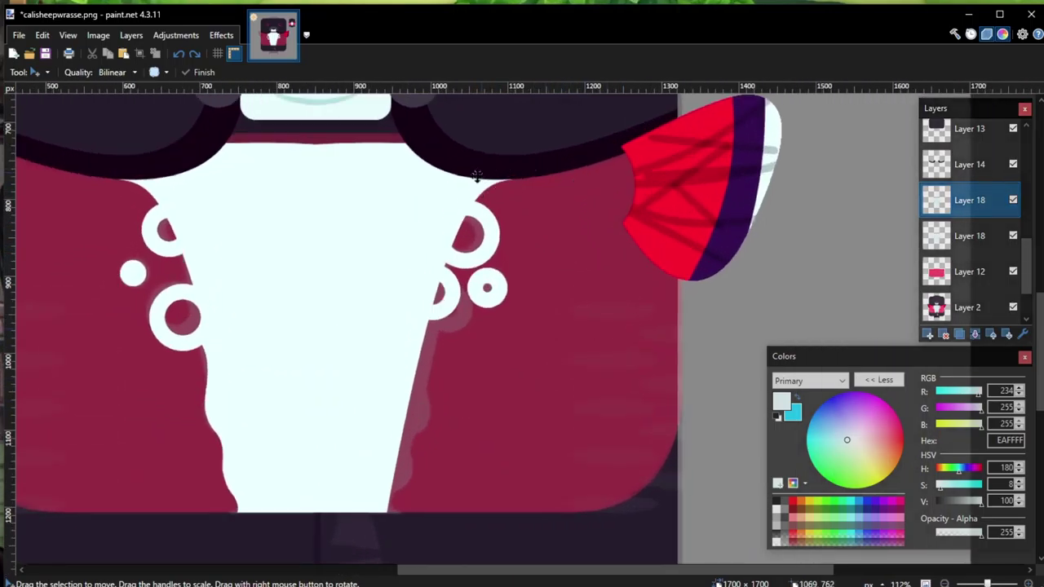
pyautogui.click(31, 74)
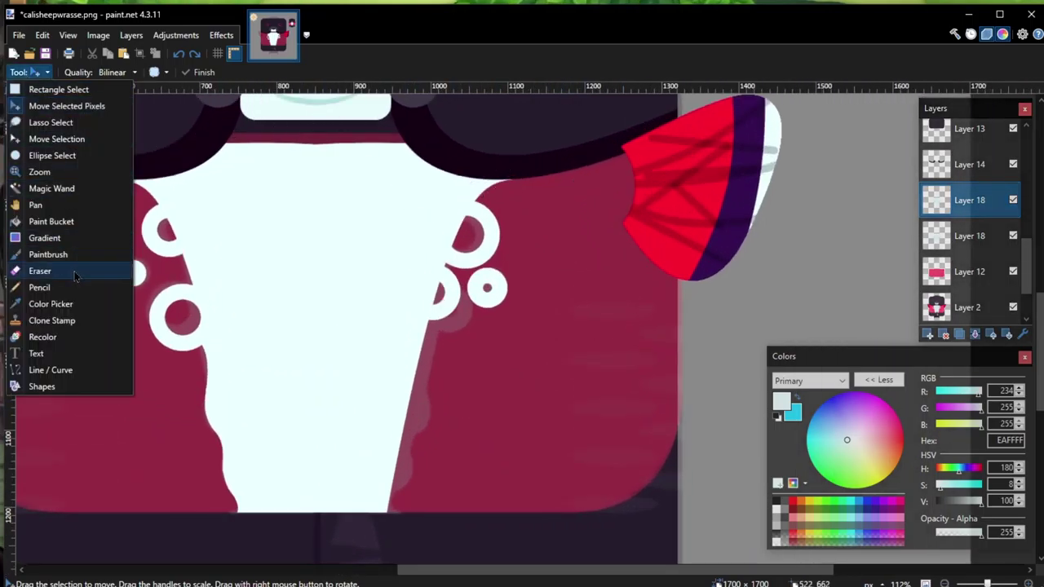
pyautogui.click(76, 273)
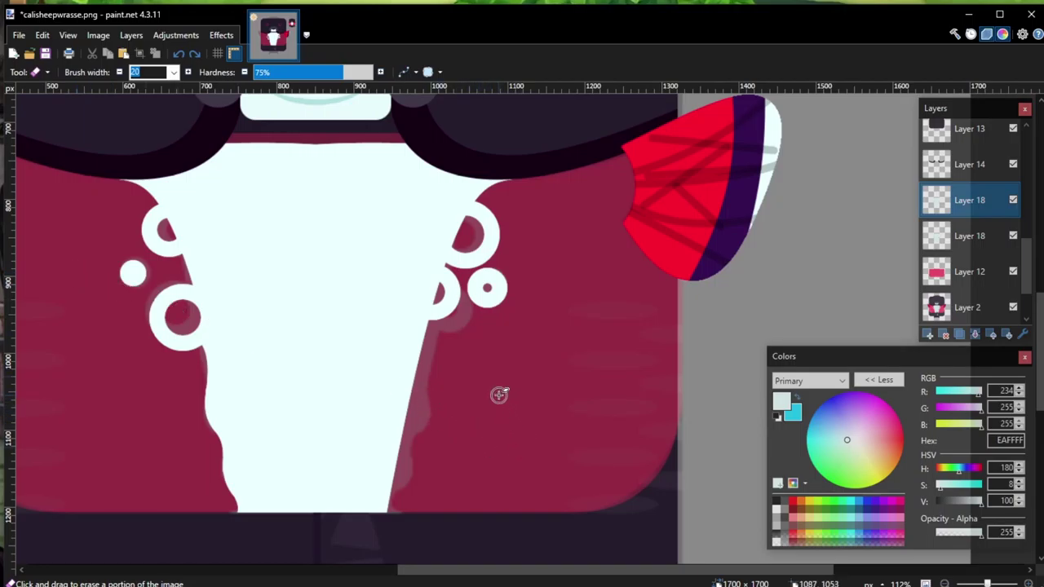
pyautogui.click(927, 335)
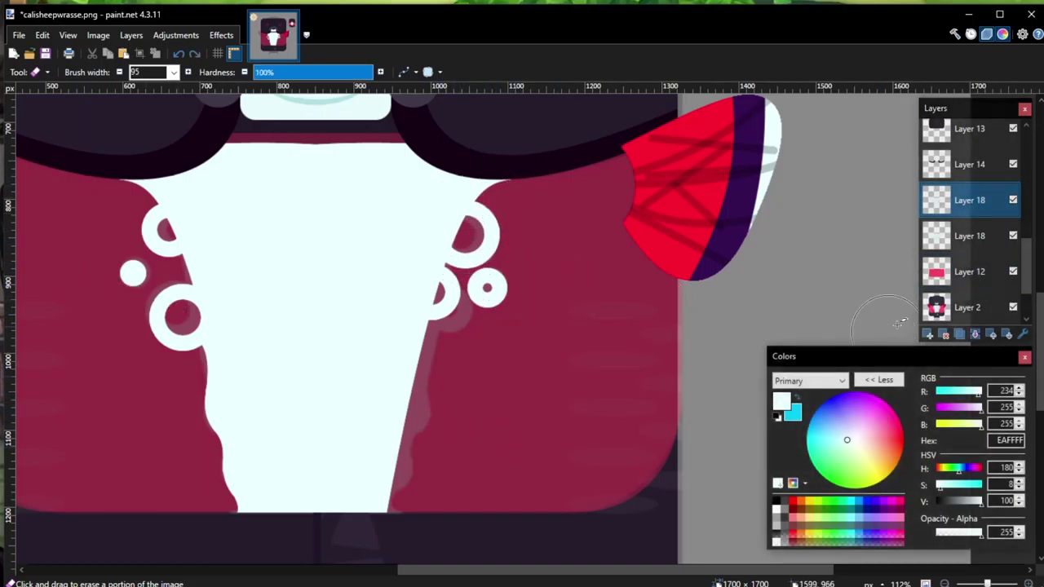
pyautogui.moveTo(476, 241)
pyautogui.mouseDown()
pyautogui.moveTo(484, 193)
pyautogui.moveTo(426, 396)
pyautogui.moveTo(410, 263)
pyautogui.moveTo(400, 261)
pyautogui.mouseUp()
# Step: Duplicate the cleaned belly pattern layer and flip the copy horizontally to give the belly matching rings and scalloped edges on both sides
pyautogui.click(959, 335)
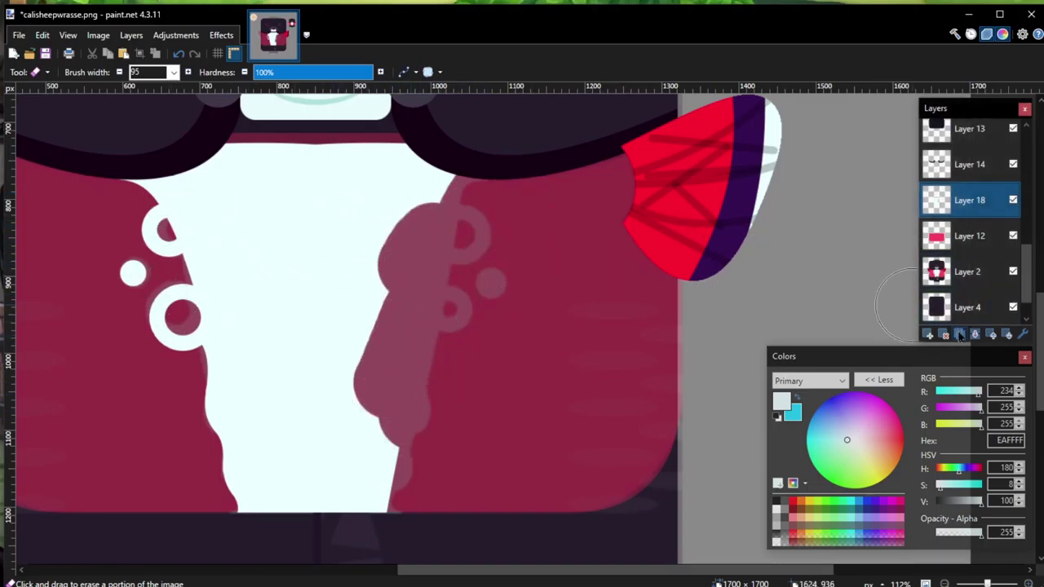
pyautogui.click(221, 35)
pyautogui.click(281, 271)
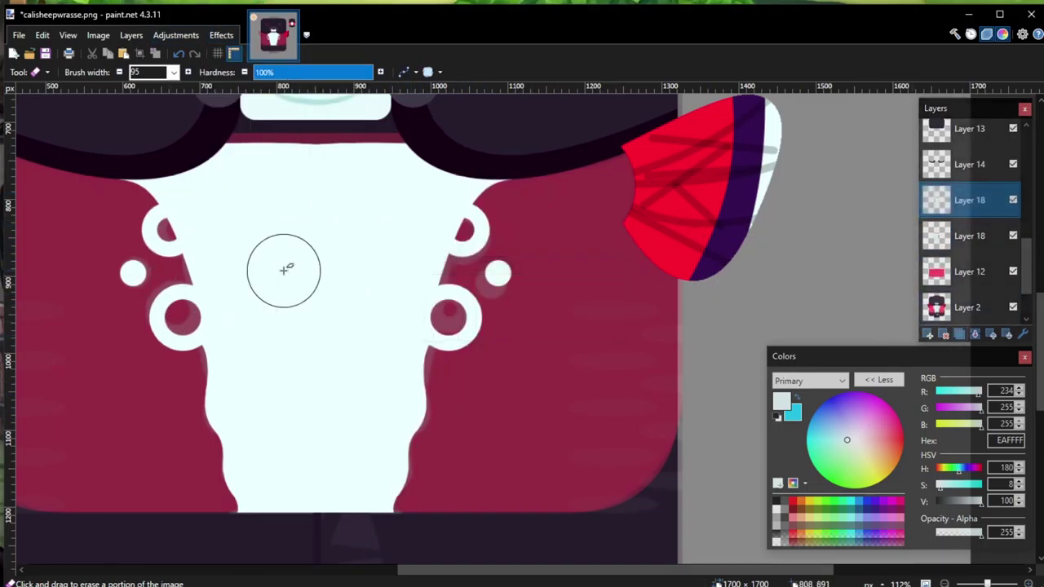
pyautogui.scroll(-5, 302, 251)
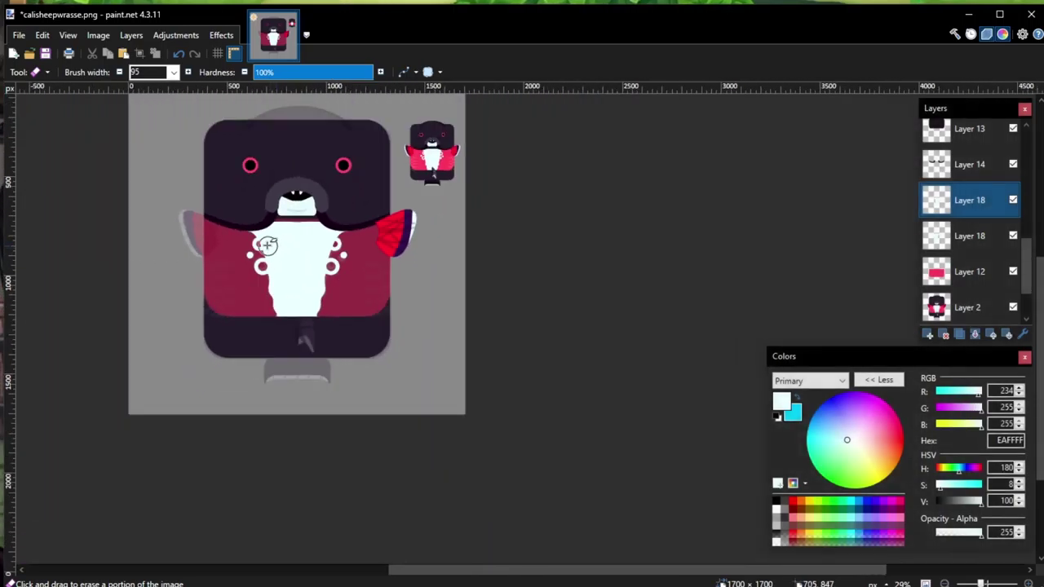
pyautogui.scroll(3, 228, 220)
# Step: Set the opacity of Layer 12, the red body area, to 255
pyautogui.click(966, 278)
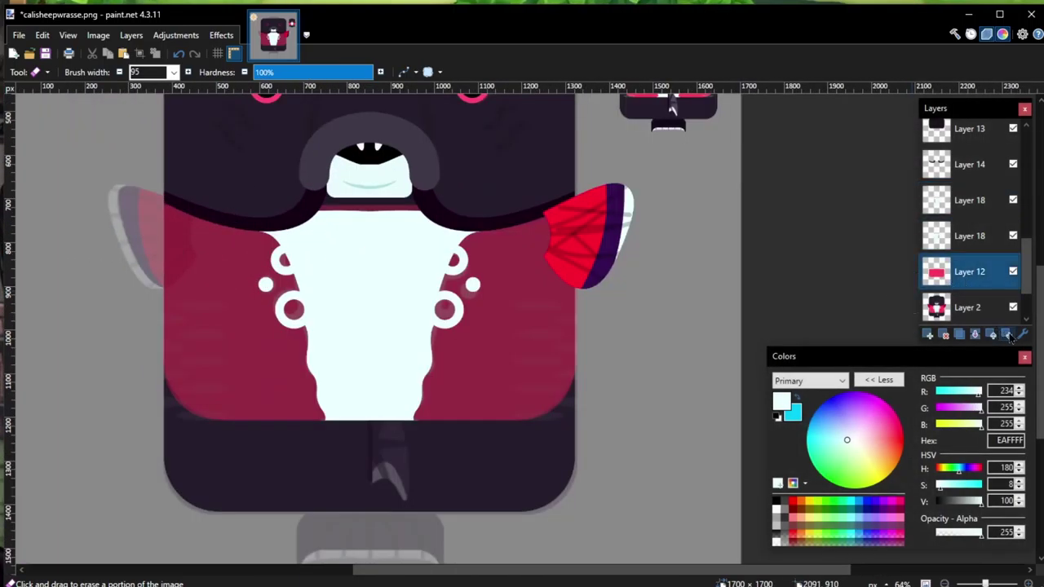
pyautogui.click(1020, 335)
pyautogui.moveTo(547, 343); pyautogui.dragTo(565, 343)
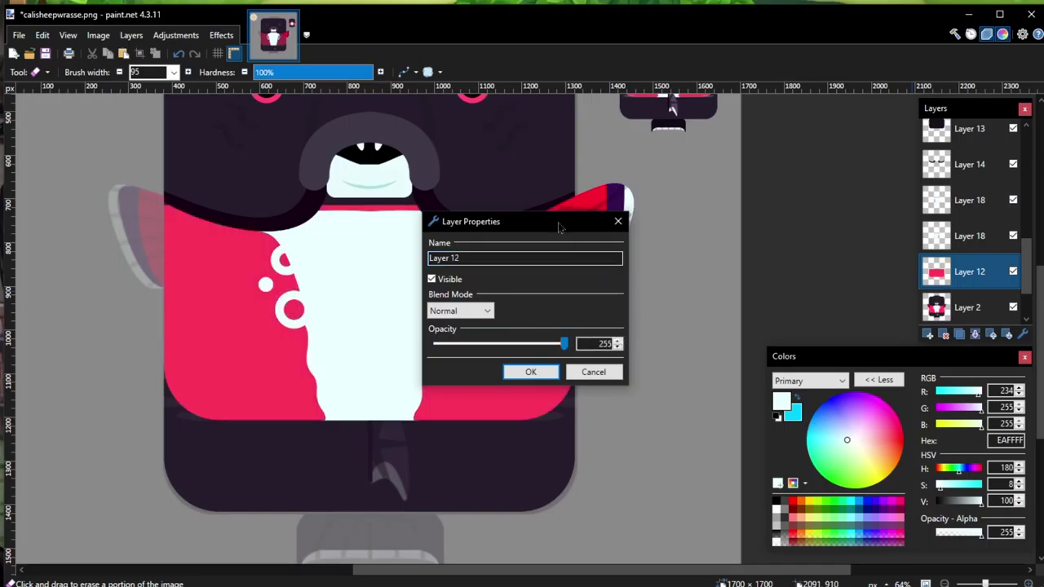
pyautogui.moveTo(559, 226); pyautogui.dragTo(803, 274)
pyautogui.click(773, 421)
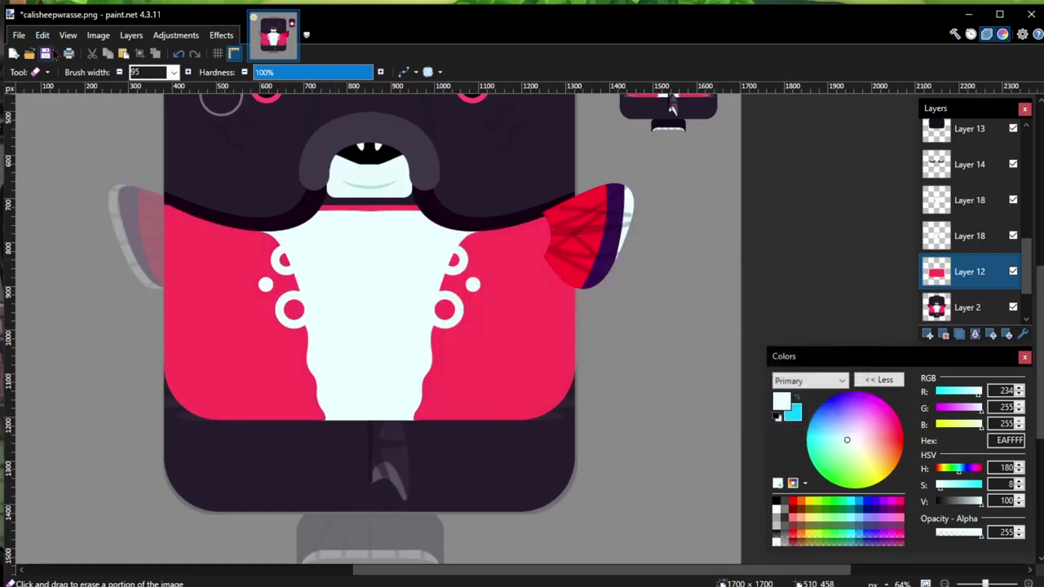
# Step: Sample a primary colour from Layer 13 on the fish's head with the Color Picker
pyautogui.click(27, 73)
pyautogui.click(48, 367)
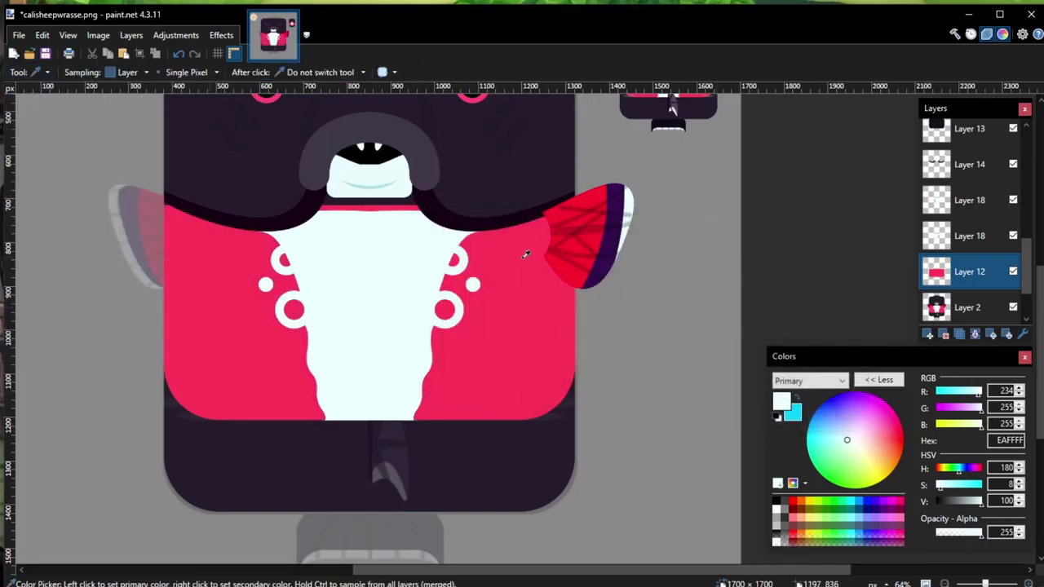
pyautogui.scroll(3, 979, 235)
pyautogui.click(979, 231)
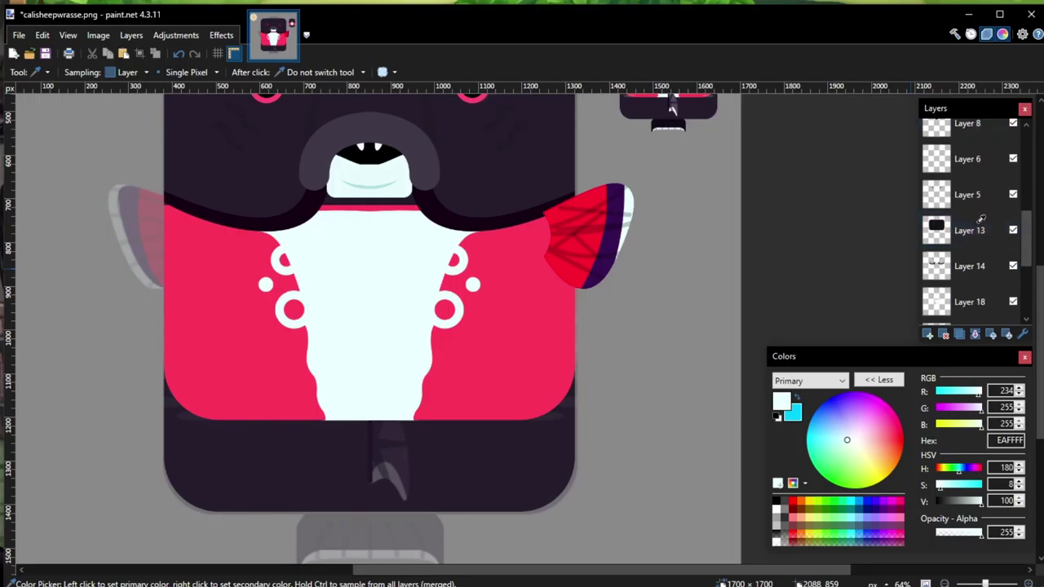
pyautogui.click(466, 176)
pyautogui.scroll(2, 495, 163)
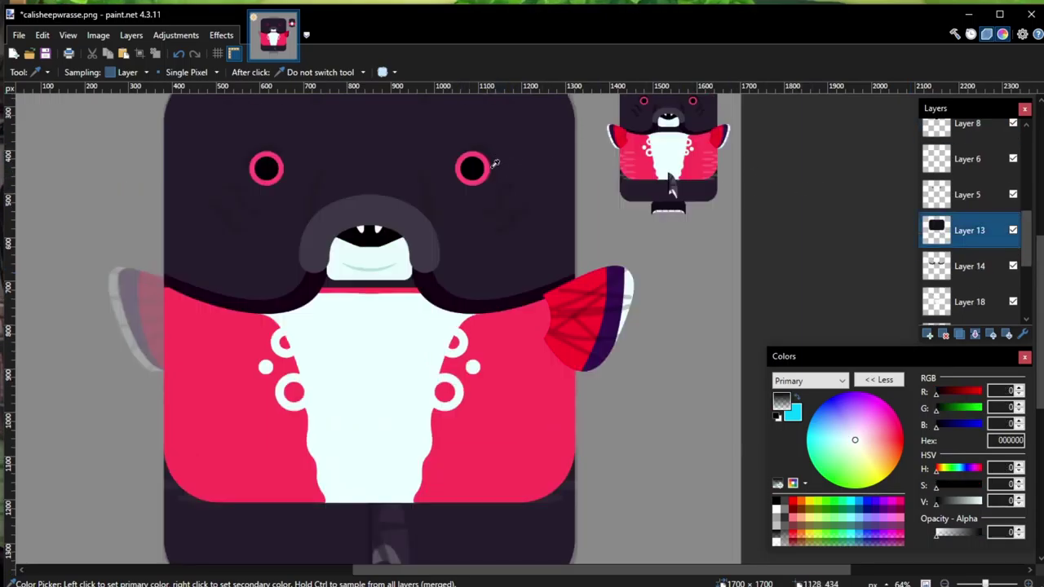
pyautogui.scroll(-4, 478, 562)
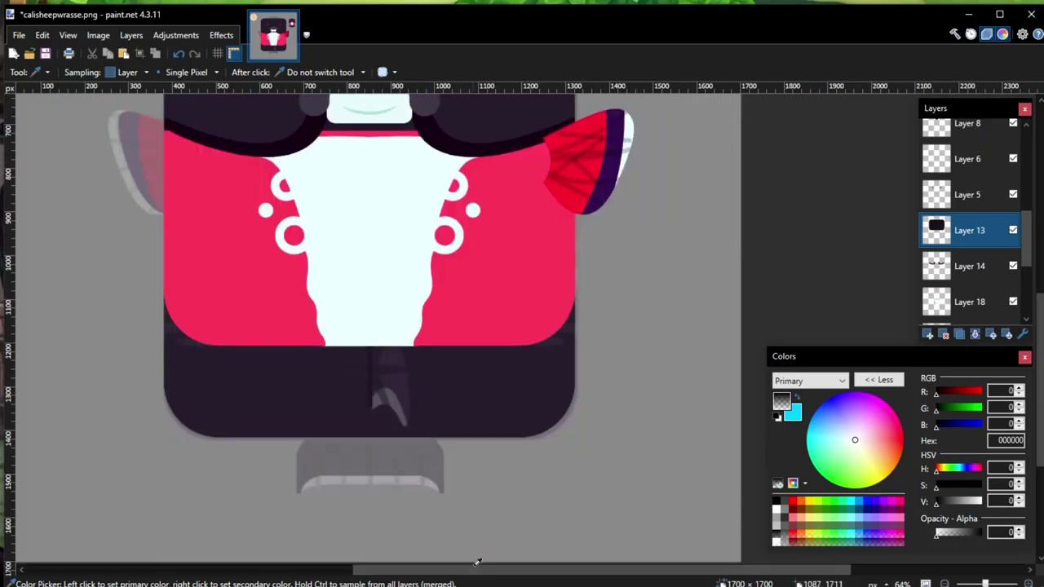
# Step: Draw the fin across the belly's lower edge with an 11 px dark vertical line, a purple curved body and a pale tip
pyautogui.scroll(4, 562, 197)
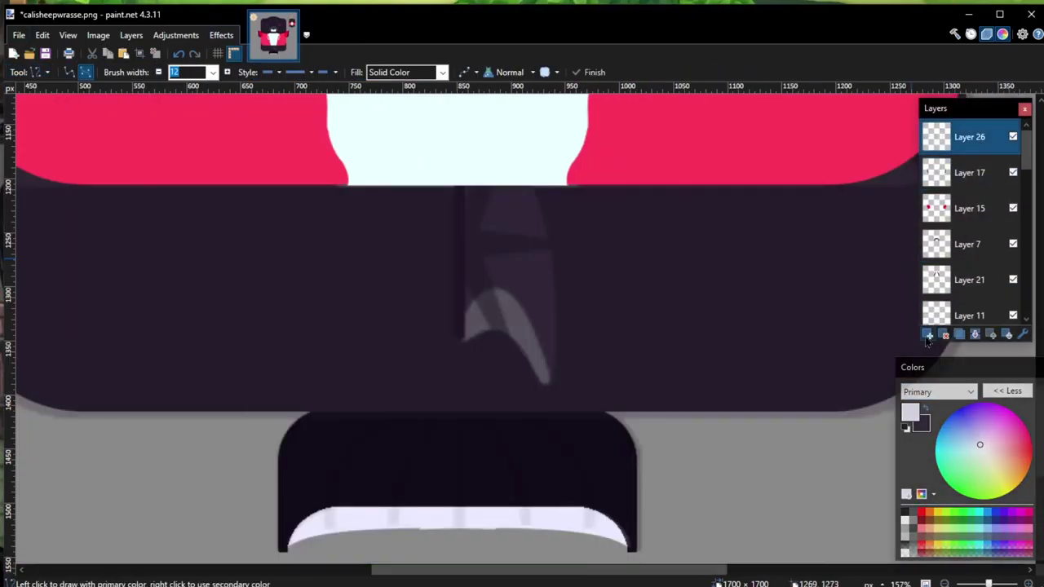
pyautogui.moveTo(458, 159); pyautogui.dragTo(458, 339)
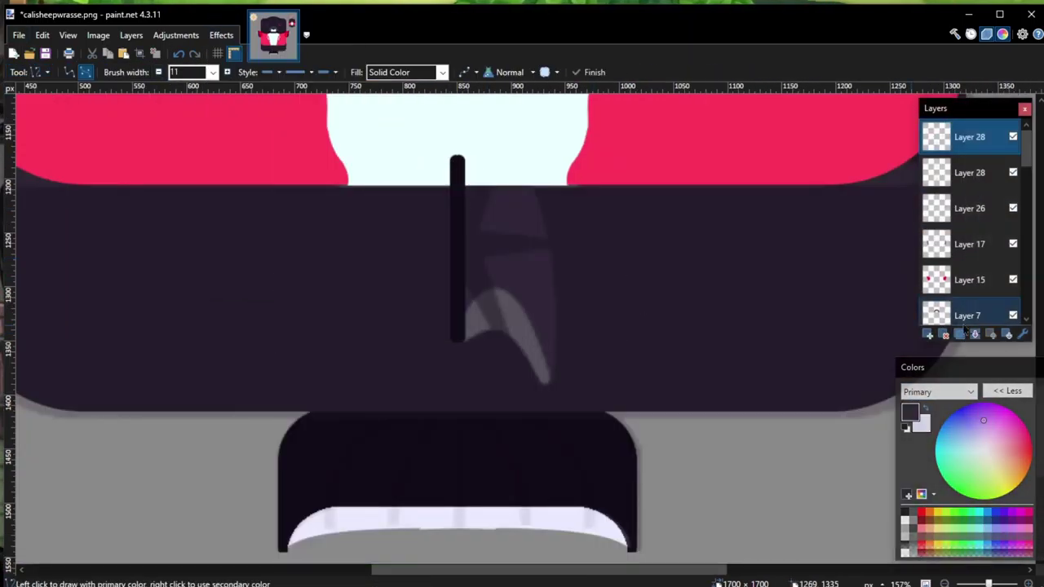
pyautogui.click(39, 72)
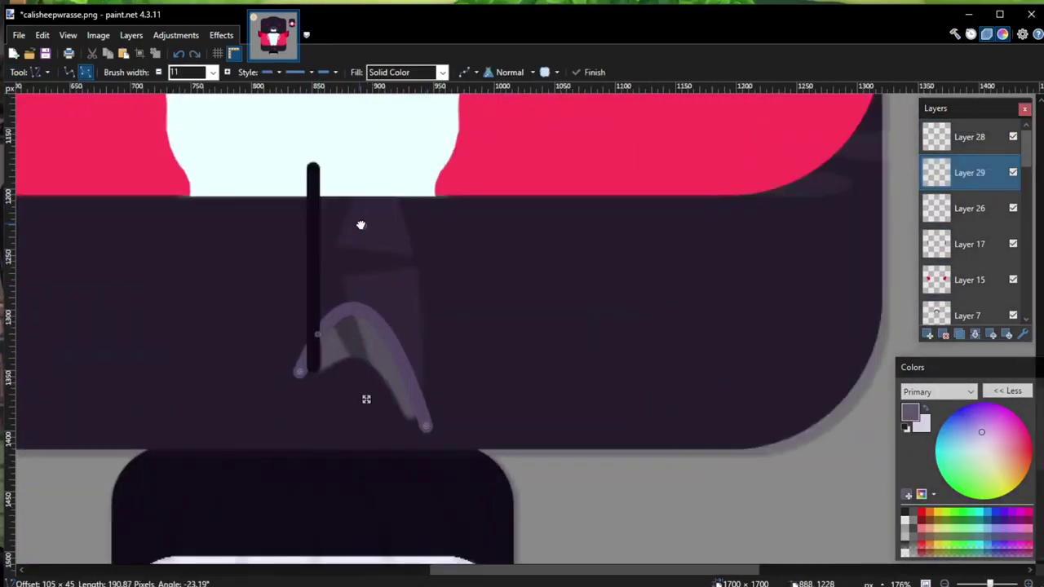
pyautogui.moveTo(366, 399); pyautogui.dragTo(428, 427)
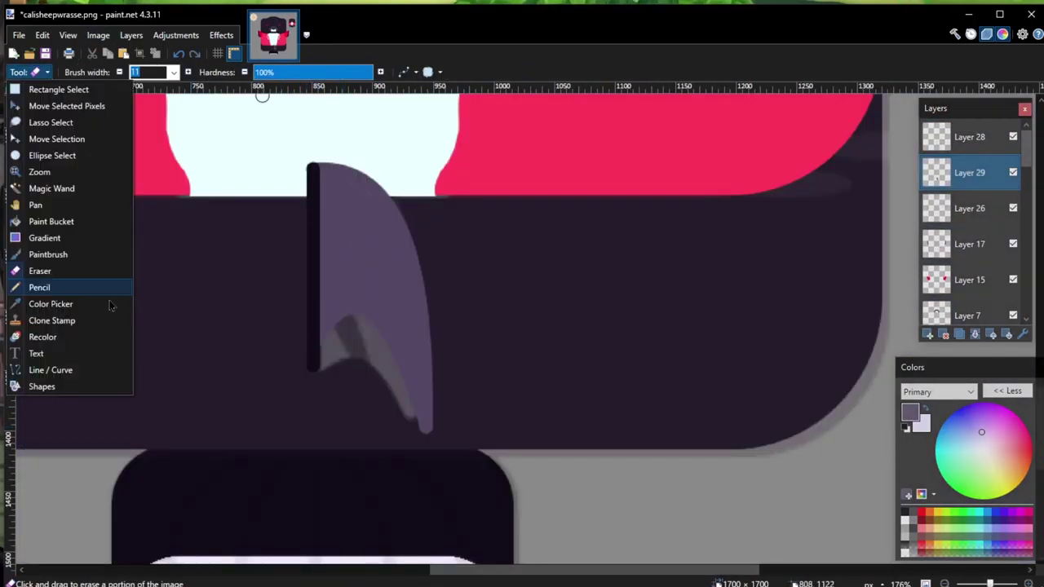
pyautogui.click(51, 369)
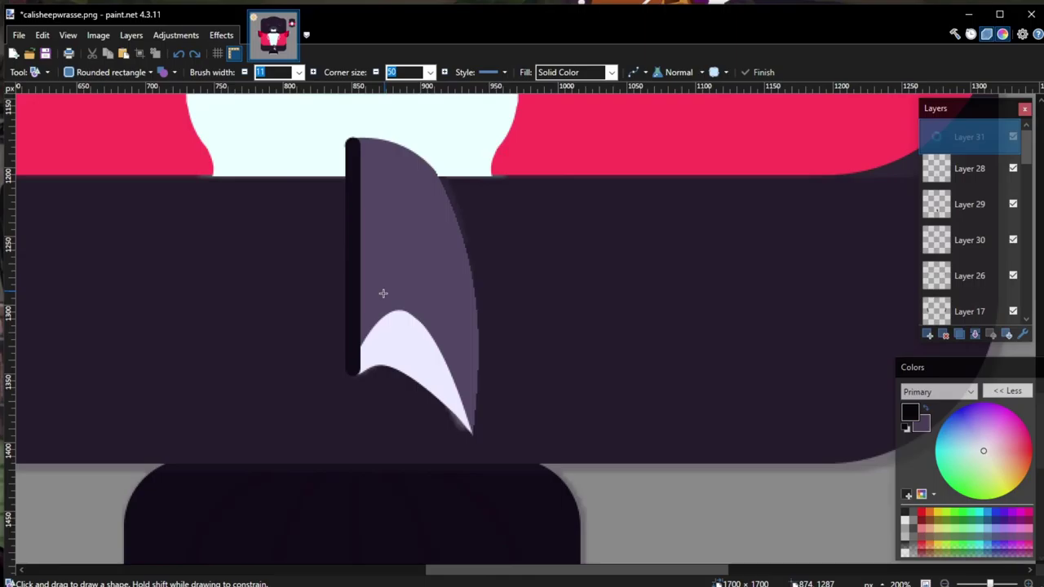
pyautogui.moveTo(384, 291); pyautogui.dragTo(282, 315)
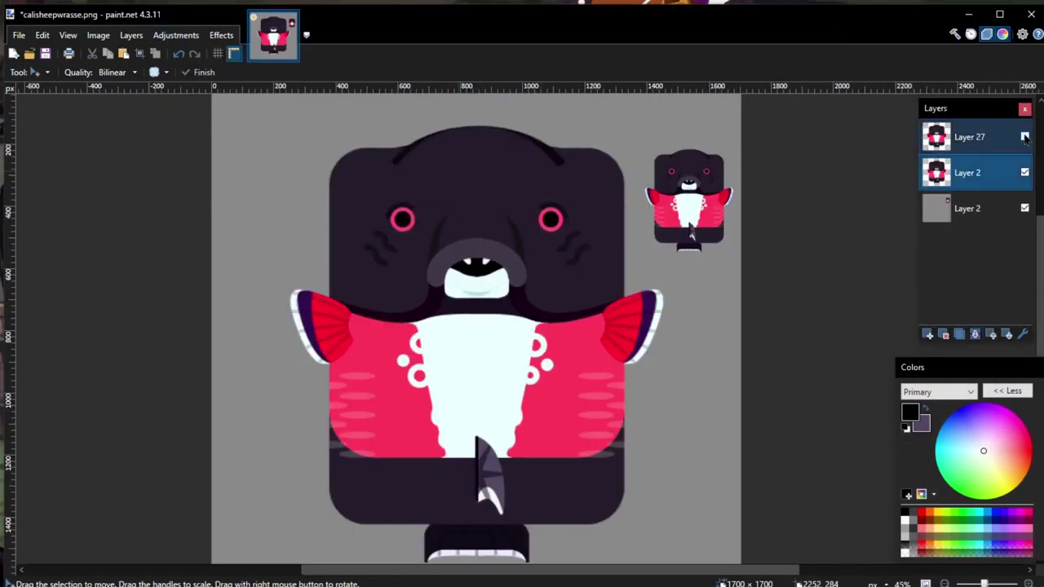
# Step: Open goonch.pdn and look through its full layer stack
pyautogui.click(19, 35)
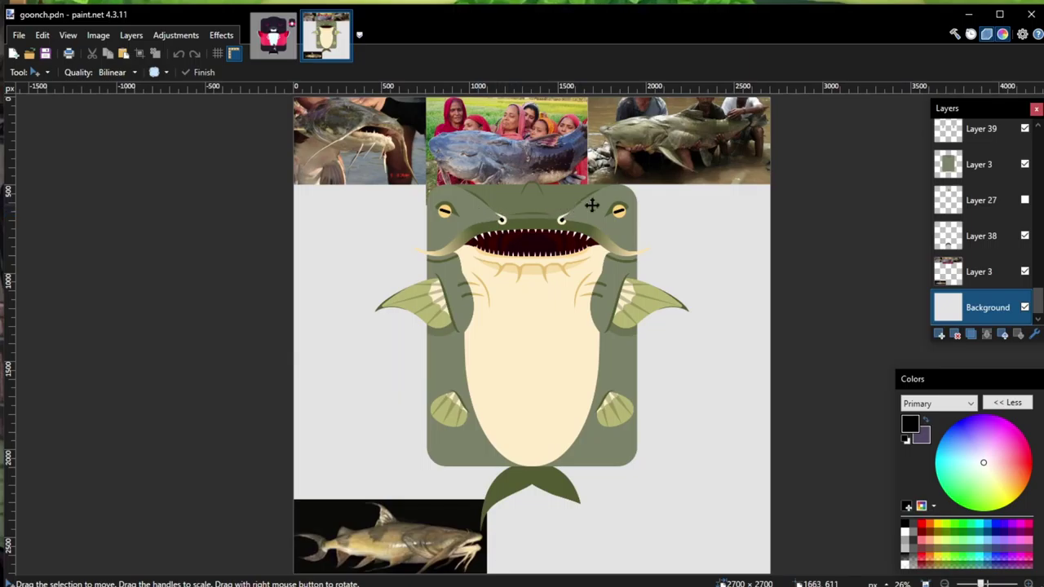
pyautogui.scroll(10, 997, 195)
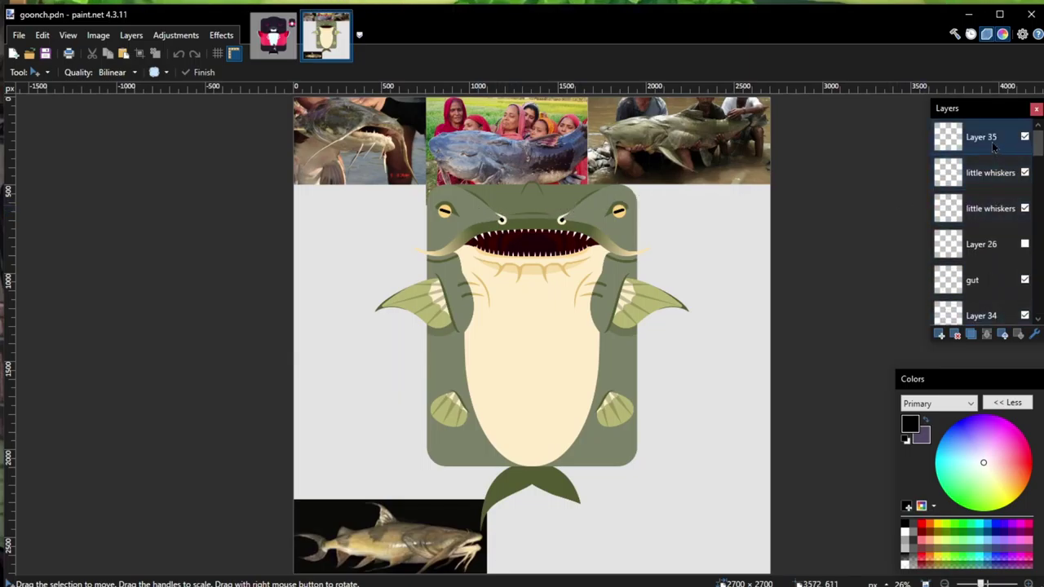
pyautogui.scroll(-10, 1035, 175)
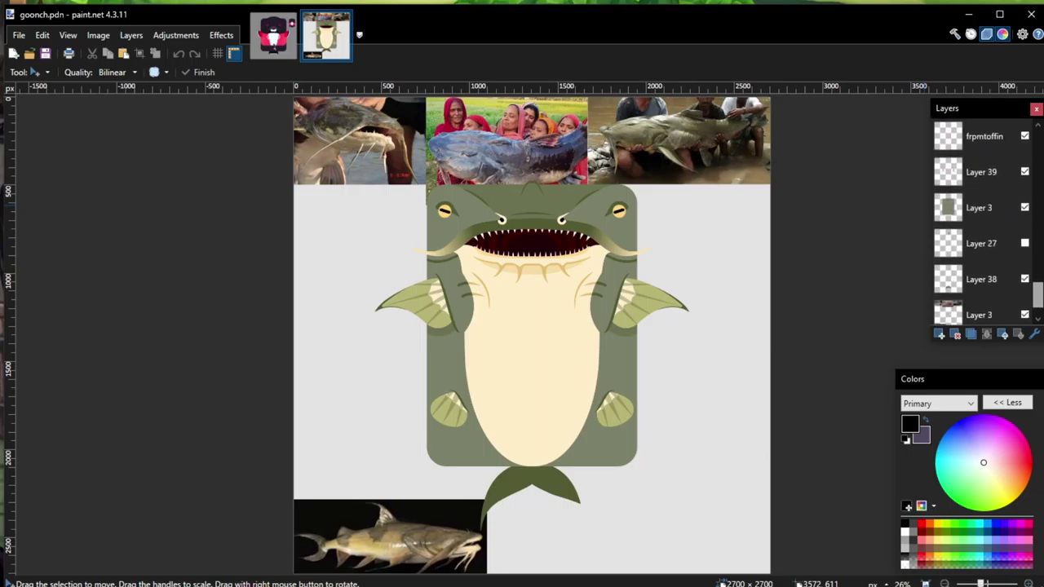
pyautogui.scroll(10, 1011, 242)
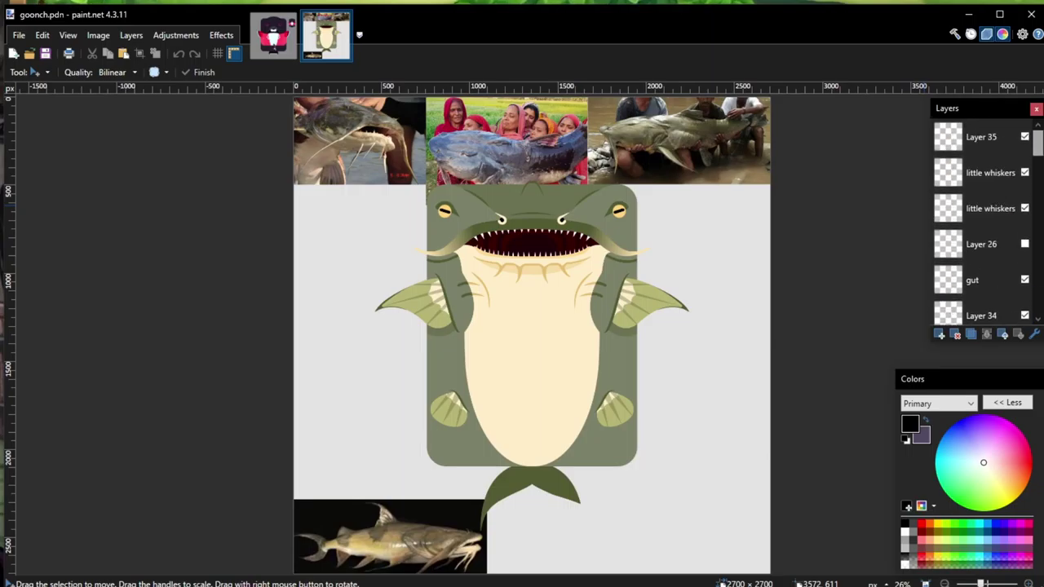
pyautogui.scroll(-10, 1011, 242)
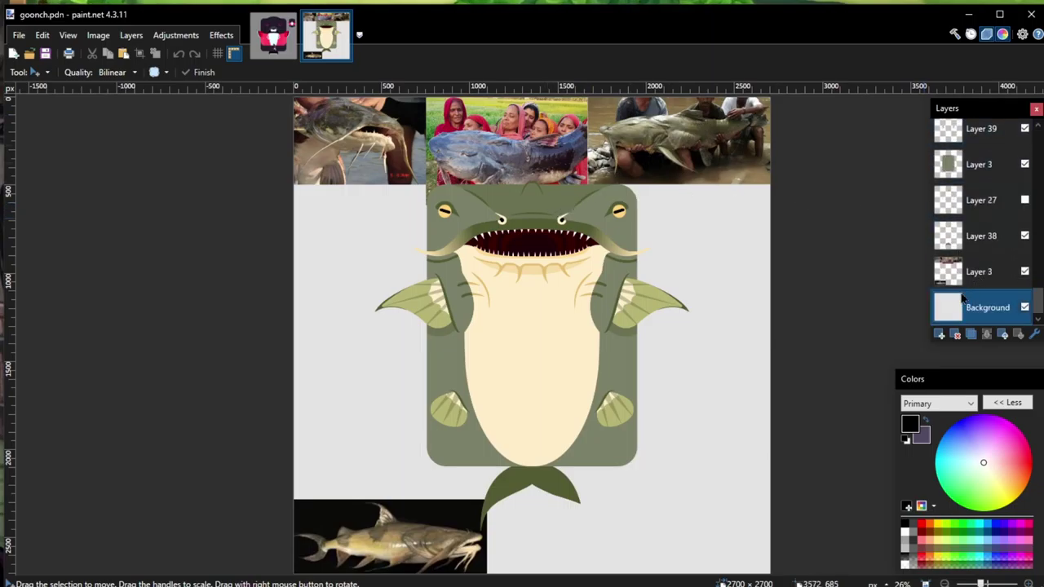
# Step: Delete the reference photo layer and the Background layer from the goonch image, and flatten the remaining layers
pyautogui.click(978, 273)
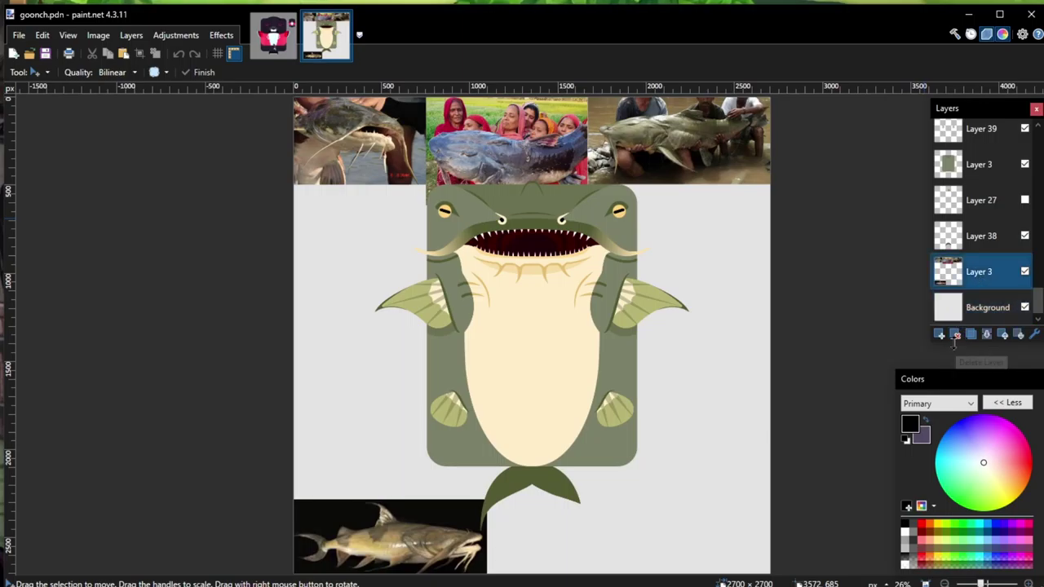
pyautogui.click(955, 334)
pyautogui.click(954, 335)
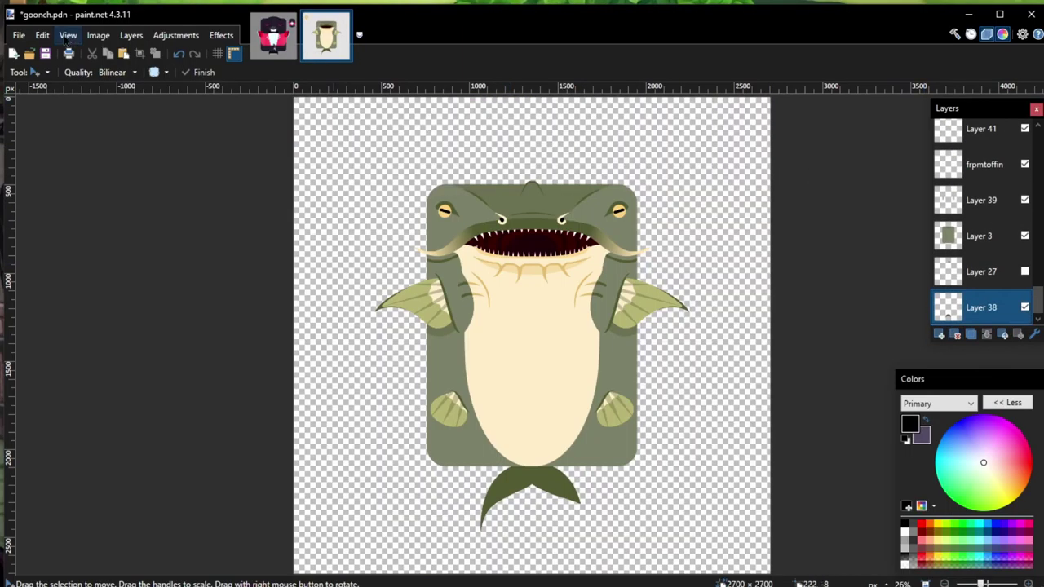
pyautogui.click(98, 35)
pyautogui.click(150, 203)
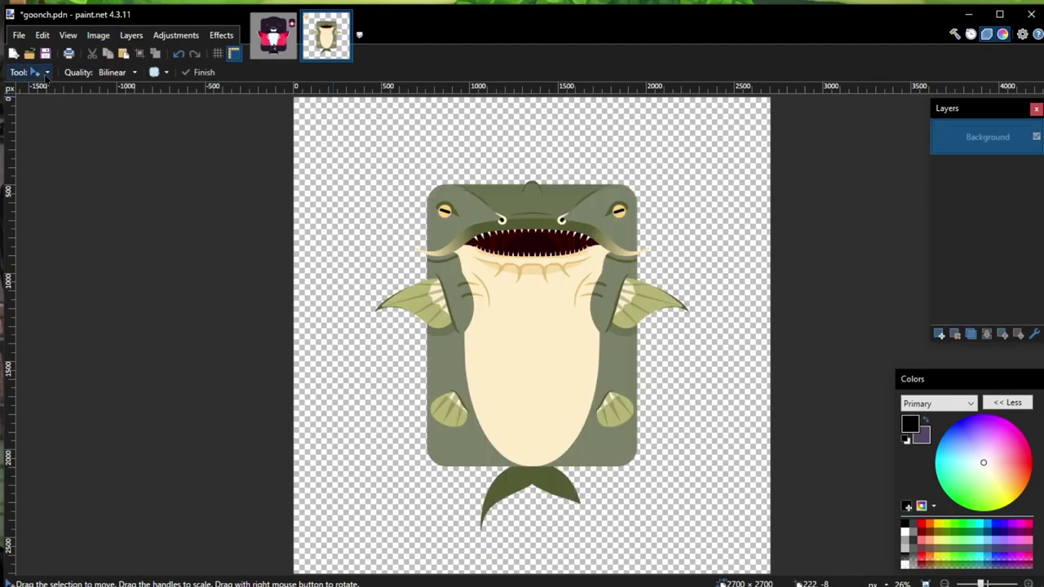
# Step: Add a layer beneath the goonch fish and fill it with light grey using the Paint Bucket
pyautogui.click(37, 71)
pyautogui.click(49, 222)
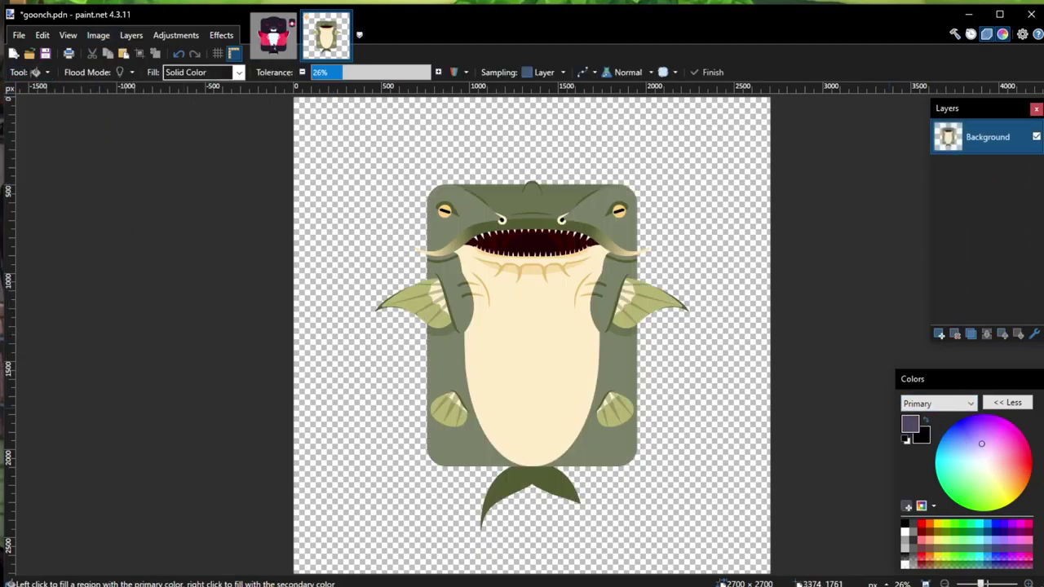
pyautogui.click(939, 334)
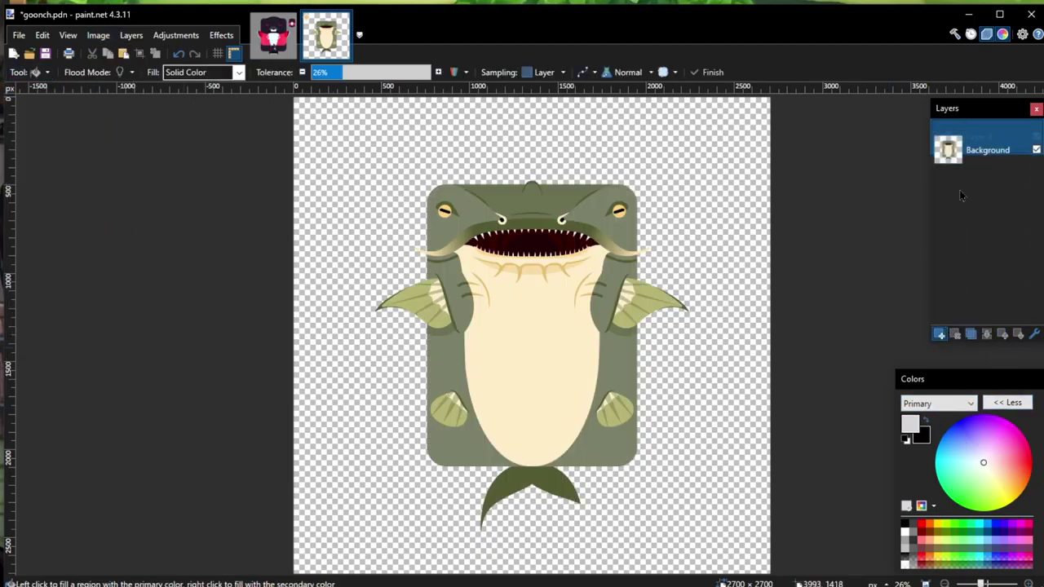
pyautogui.click(683, 253)
pyautogui.click(978, 137)
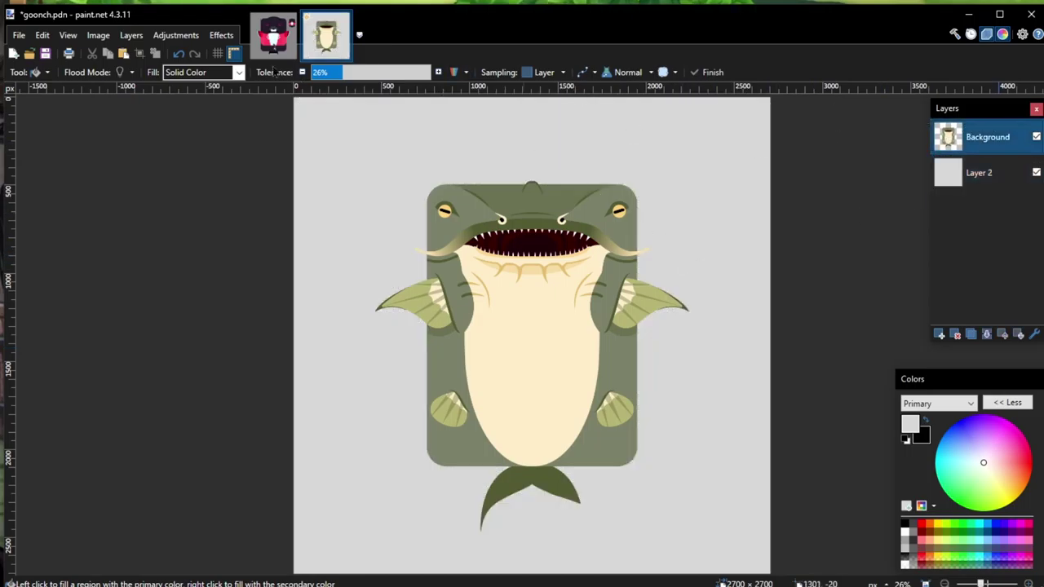
pyautogui.click(175, 35)
pyautogui.click(200, 169)
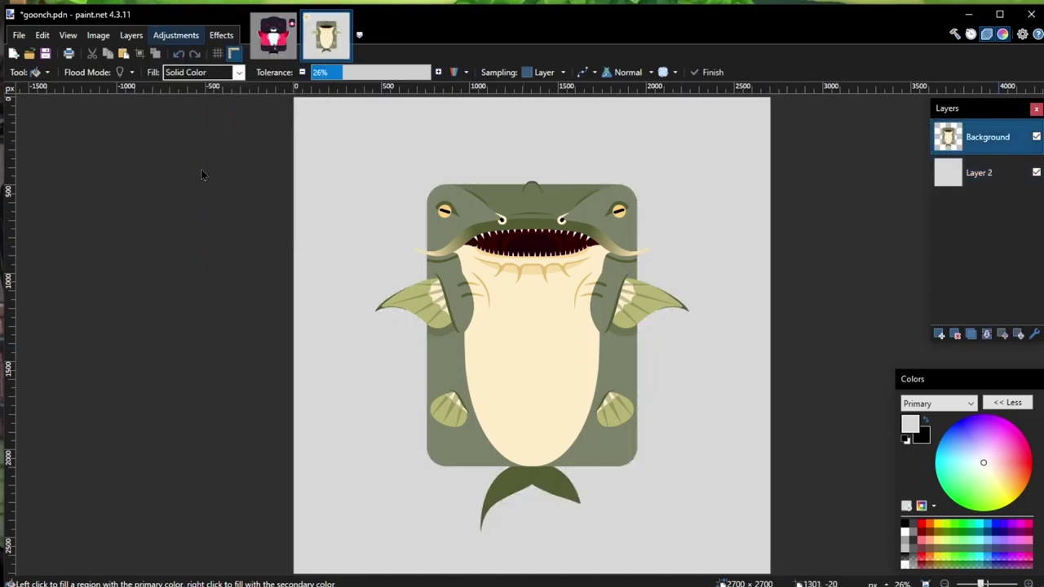
pyautogui.moveTo(489, 231); pyautogui.dragTo(791, 227)
pyautogui.click(933, 332)
pyautogui.click(934, 299)
pyautogui.click(933, 264)
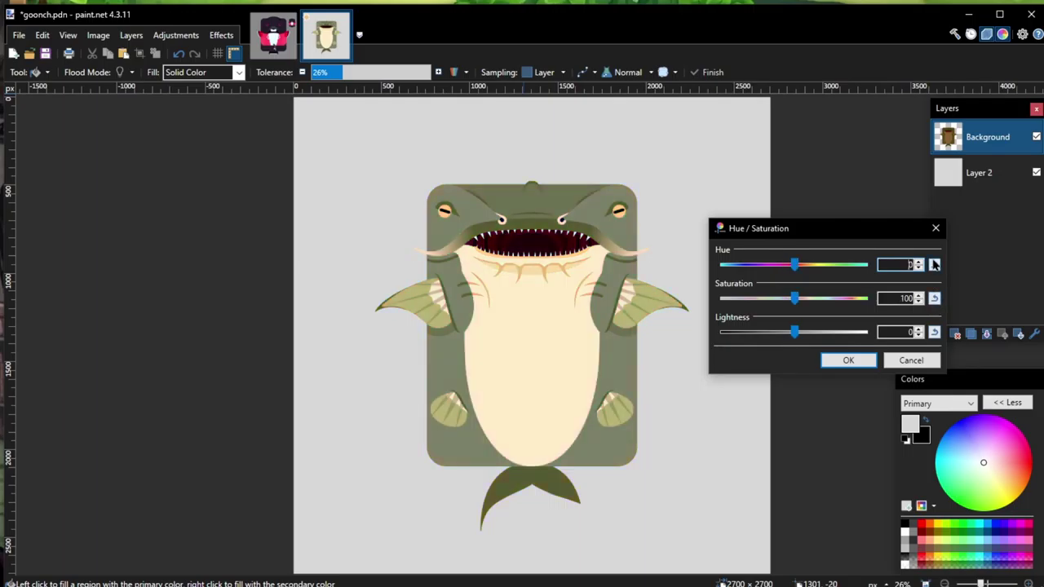
pyautogui.moveTo(793, 269)
pyautogui.mouseDown()
pyautogui.moveTo(759, 271)
pyautogui.moveTo(862, 262)
pyautogui.moveTo(797, 264)
pyautogui.mouseUp()
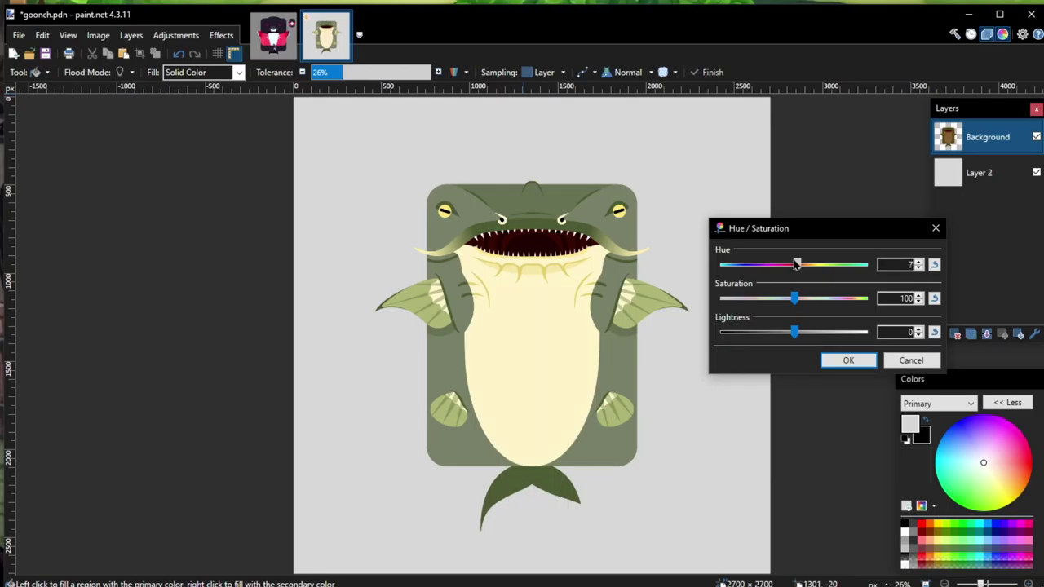
pyautogui.moveTo(795, 265); pyautogui.dragTo(777, 267)
pyautogui.moveTo(799, 301); pyautogui.dragTo(823, 308)
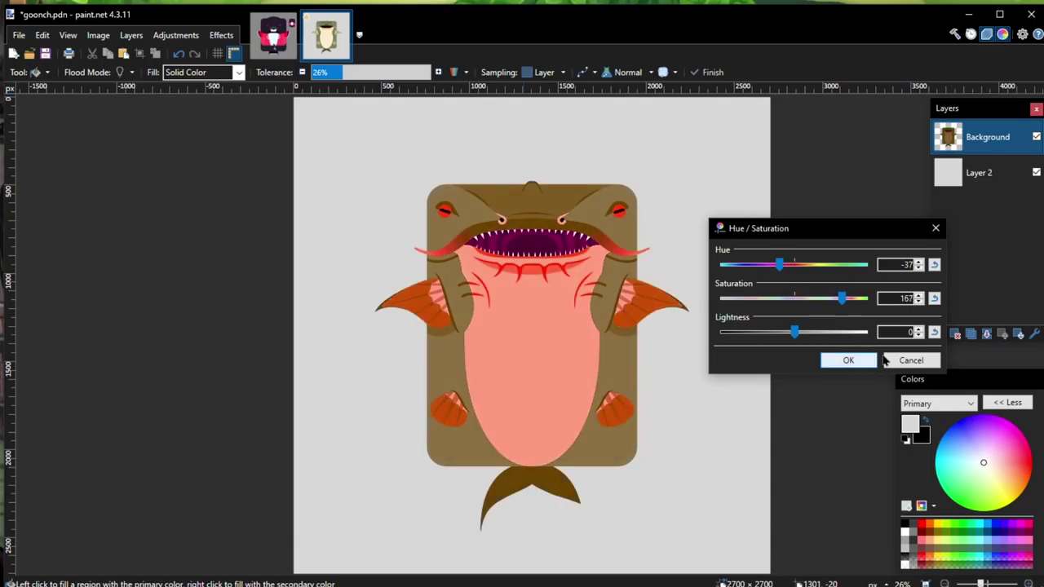
pyautogui.press('Escape')
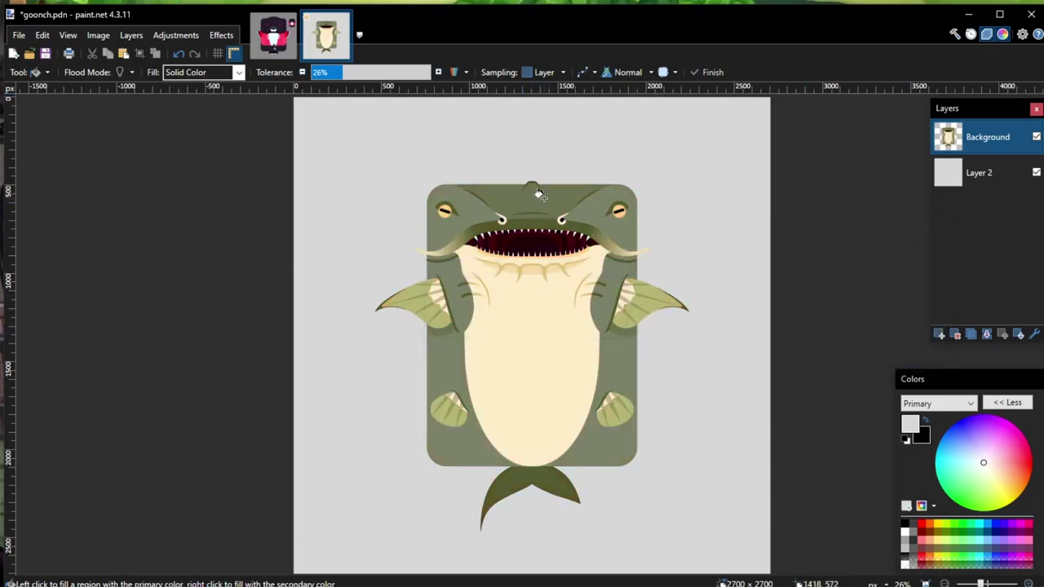
# Step: Undo the grey background layer, the flattening and the layer deletions to restore the goonch image's separate layers
pyautogui.hotkey('ctrl', 'z')
pyautogui.hotkey('ctrl', 'z')
pyautogui.hotkey('ctrl', 'z')
pyautogui.hotkey('ctrl', 'z')
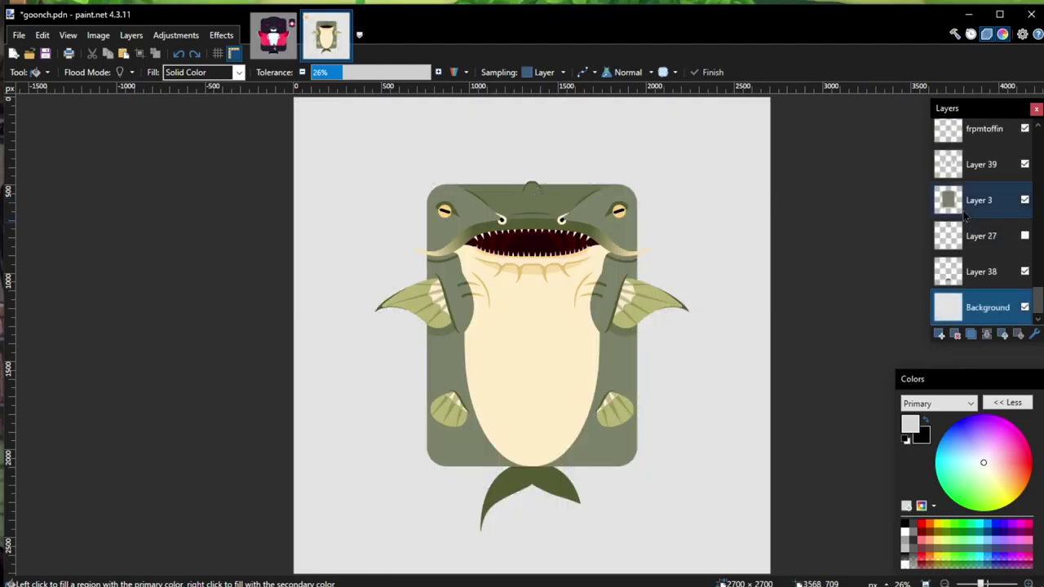
# Step: Open Hue / Saturation for the fish's body on Layer 3 and reset its values to neutral
pyautogui.scroll(2, 547, 304)
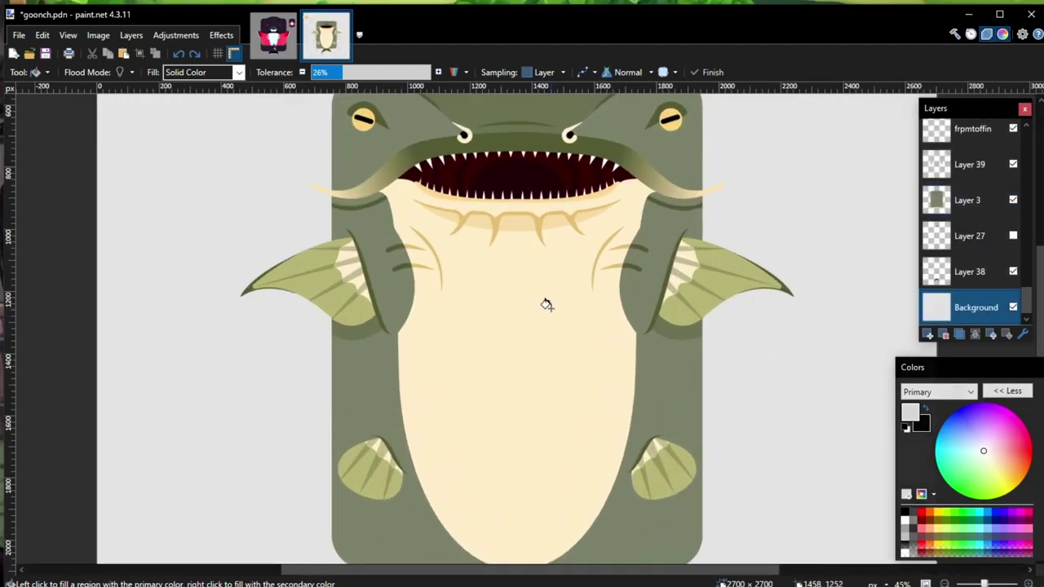
pyautogui.click(970, 199)
pyautogui.click(175, 35)
pyautogui.click(229, 170)
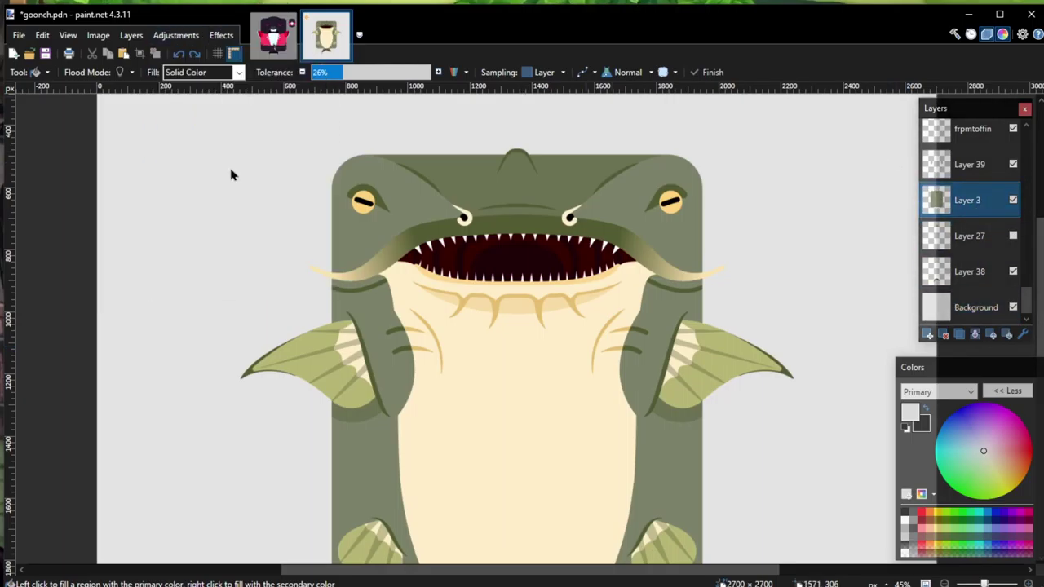
pyautogui.moveTo(505, 231); pyautogui.dragTo(916, 282)
pyautogui.click(1040, 386)
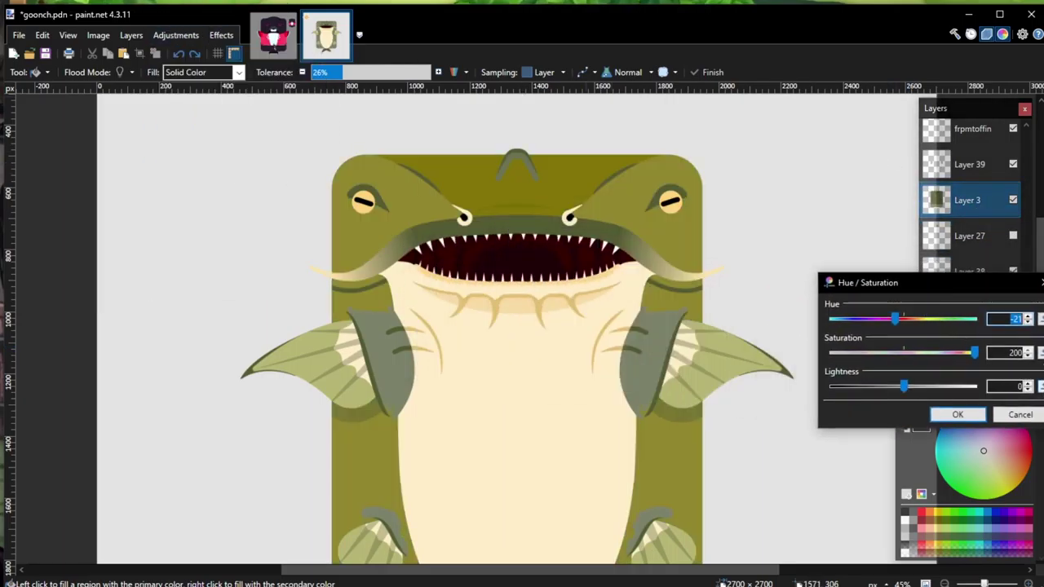
pyautogui.click(1040, 352)
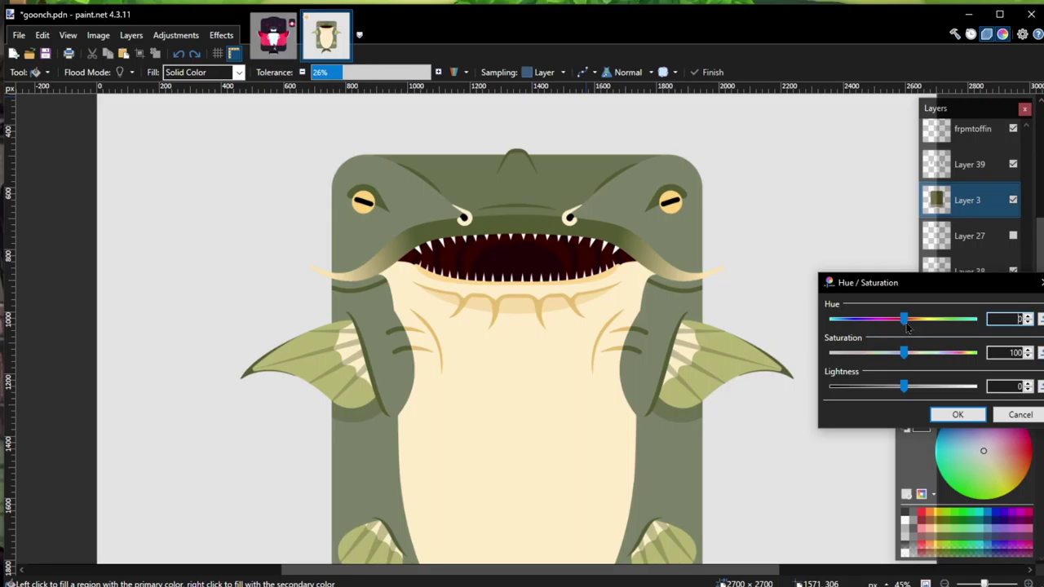
# Step: Try body tints on Layer 3 with hue -65, saturation 165 and lightness up to 62, and reset the adjustment
pyautogui.moveTo(936, 321); pyautogui.dragTo(964, 320)
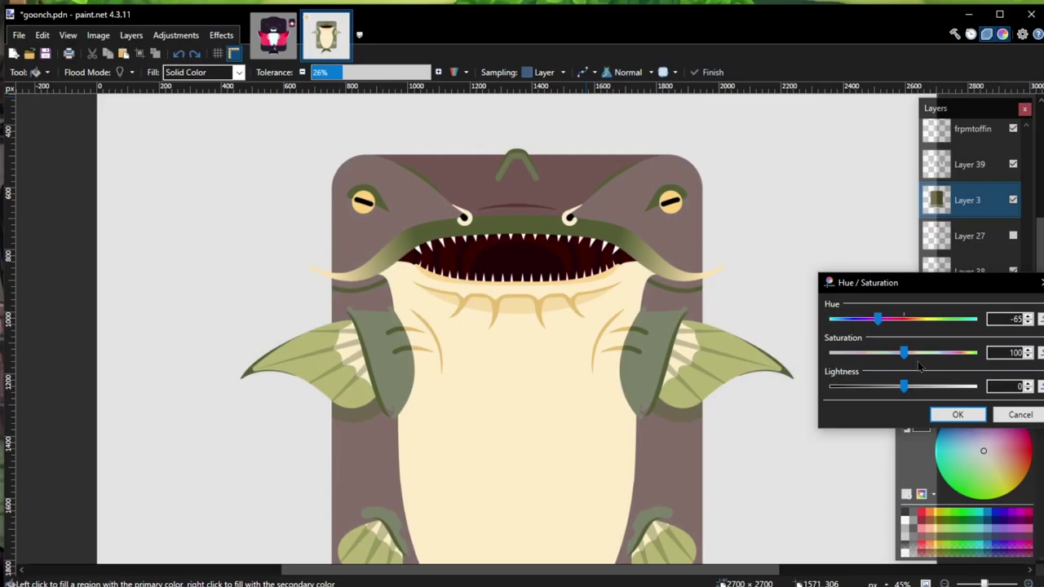
pyautogui.moveTo(903, 352); pyautogui.dragTo(950, 352)
pyautogui.moveTo(904, 387); pyautogui.dragTo(925, 386)
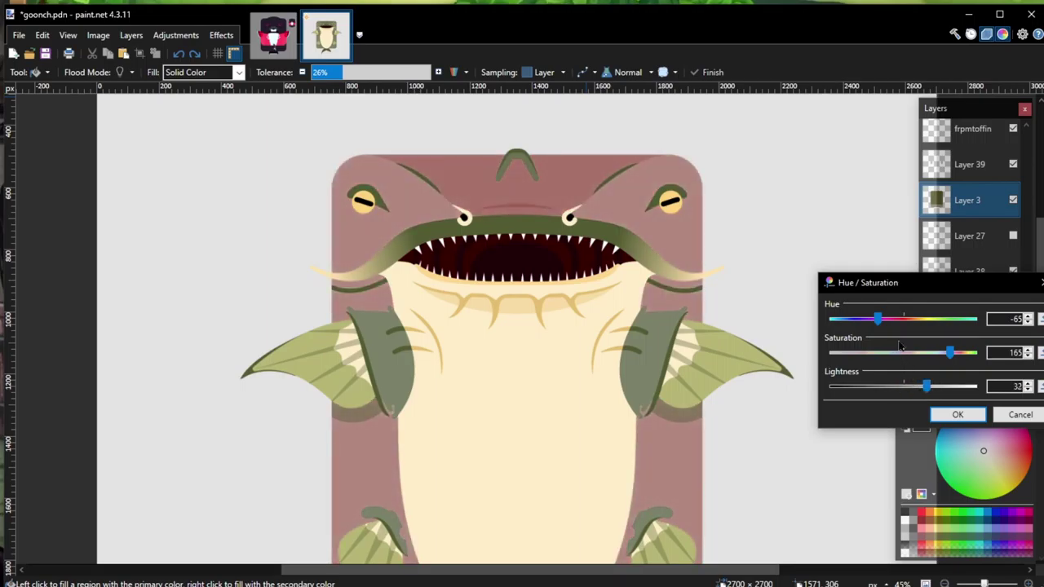
pyautogui.moveTo(878, 318); pyautogui.dragTo(924, 333)
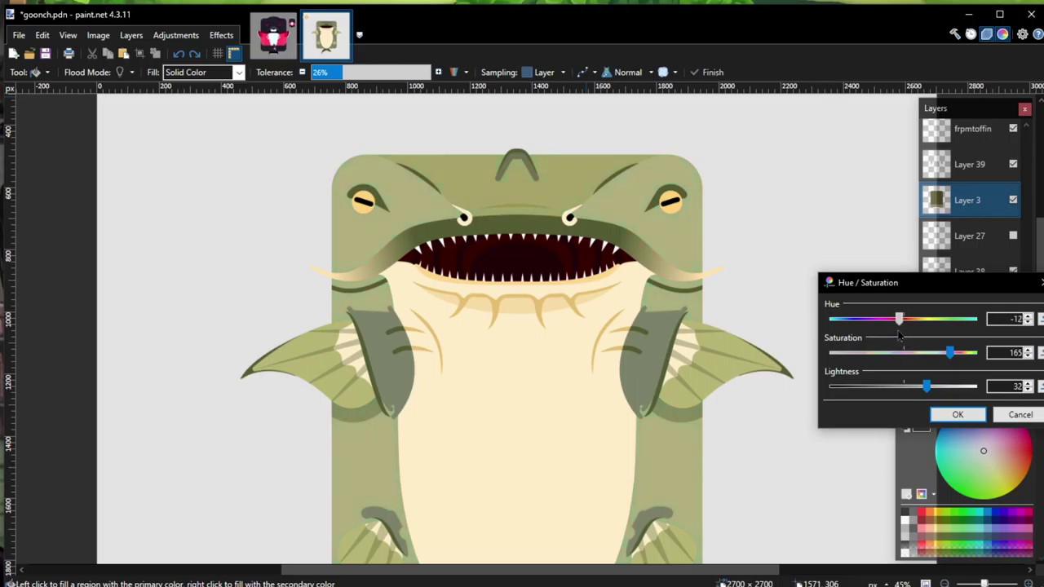
pyautogui.moveTo(926, 386); pyautogui.dragTo(948, 388)
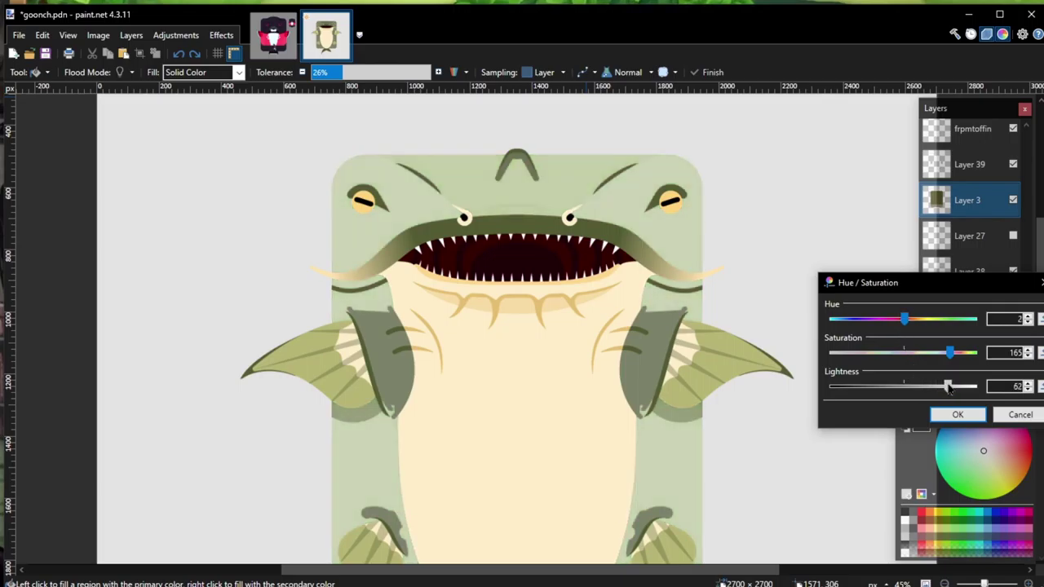
pyautogui.click(1040, 387)
pyautogui.click(1040, 352)
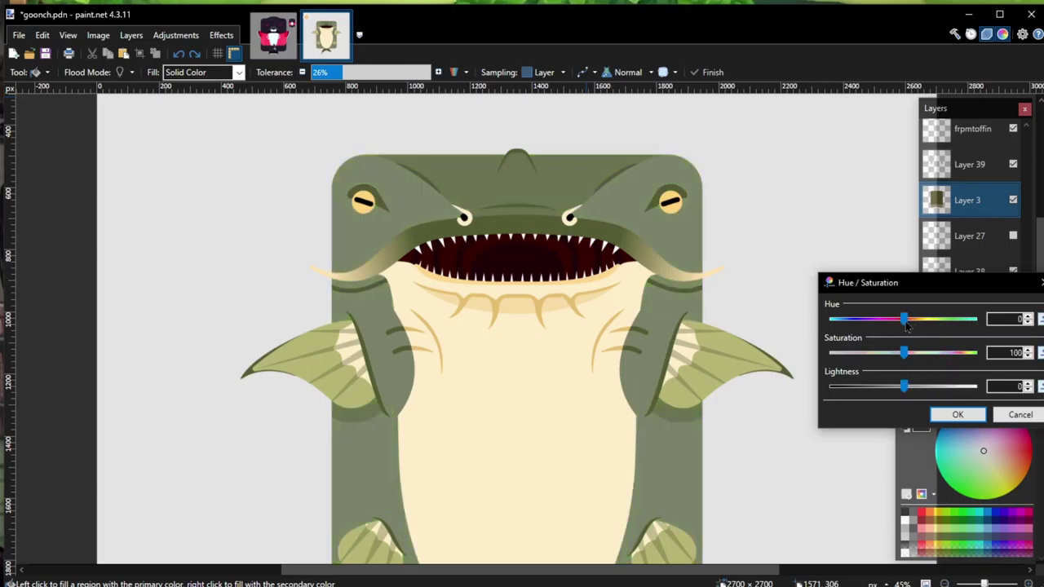
# Step: Recolour the body on Layer 3 to dark teal with hue 110, saturation 133 and lightness -18
pyautogui.moveTo(905, 320); pyautogui.dragTo(948, 321)
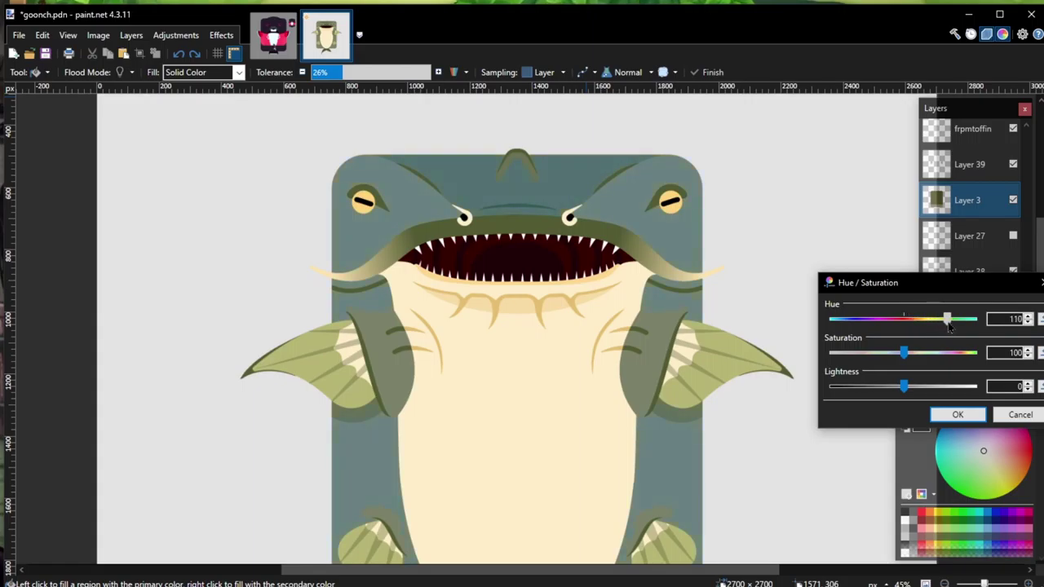
pyautogui.moveTo(903, 388); pyautogui.dragTo(887, 388)
pyautogui.moveTo(903, 354); pyautogui.dragTo(931, 361)
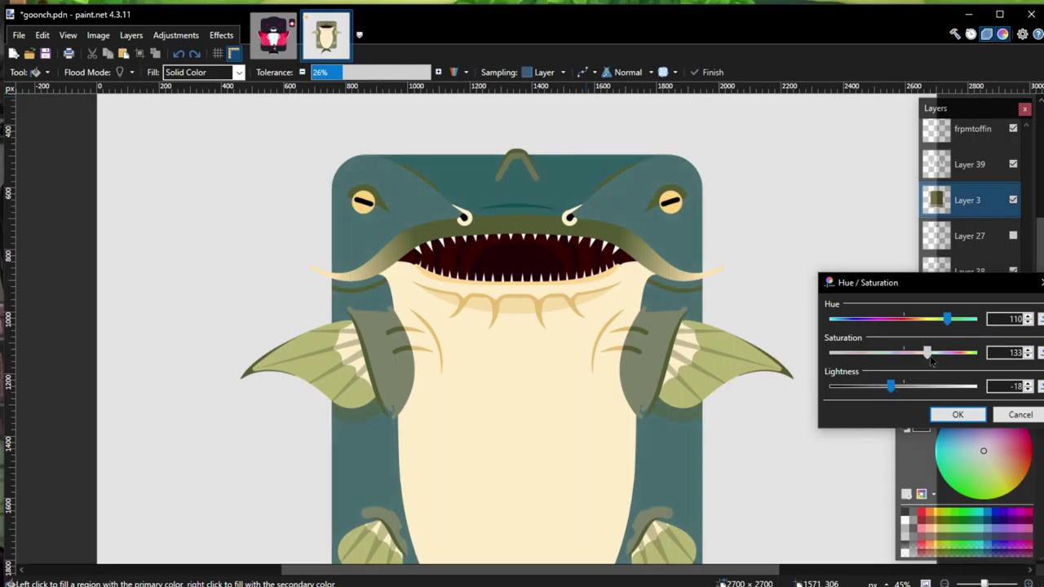
pyautogui.click(956, 414)
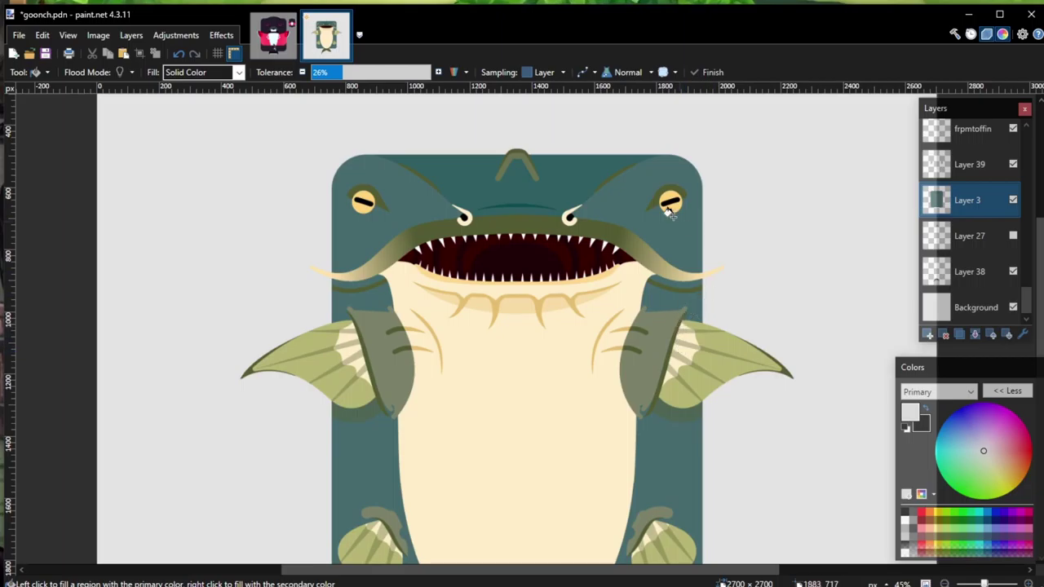
# Step: Merge the two little whiskers layers near the top of the layer stack into one
pyautogui.scroll(6, 978, 244)
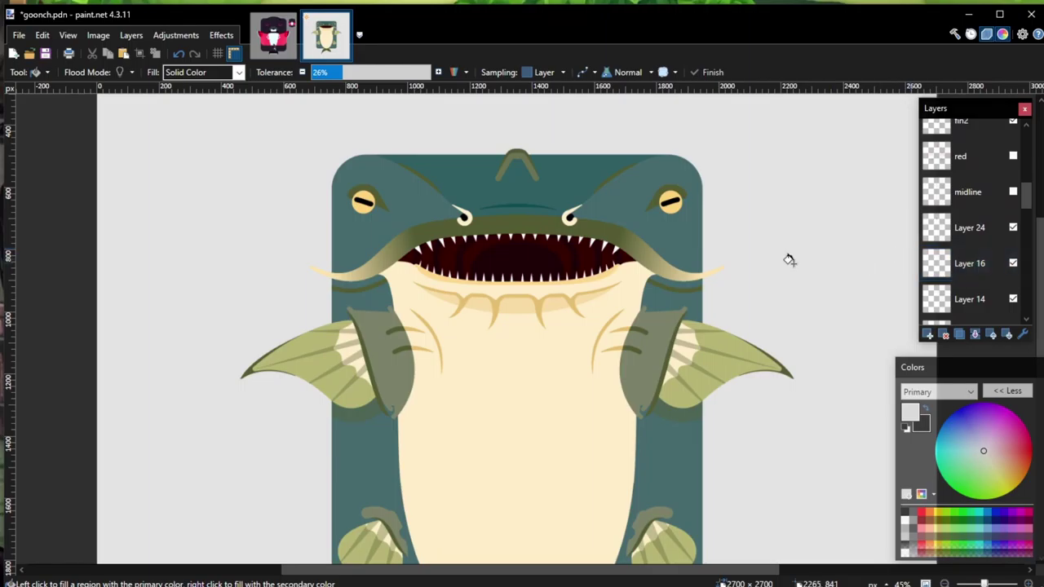
pyautogui.scroll(-2, 655, 253)
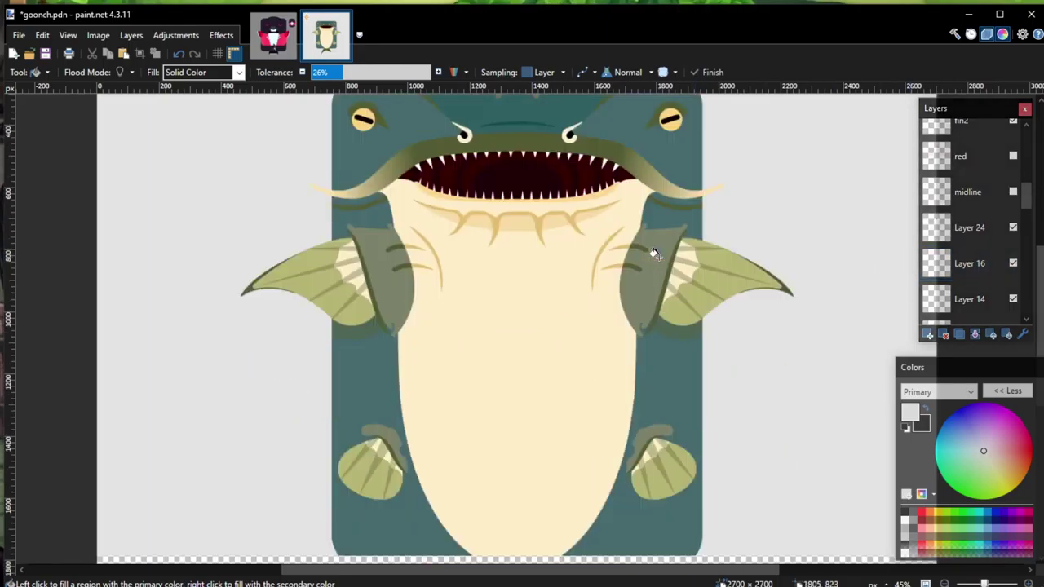
pyautogui.scroll(5, 967, 212)
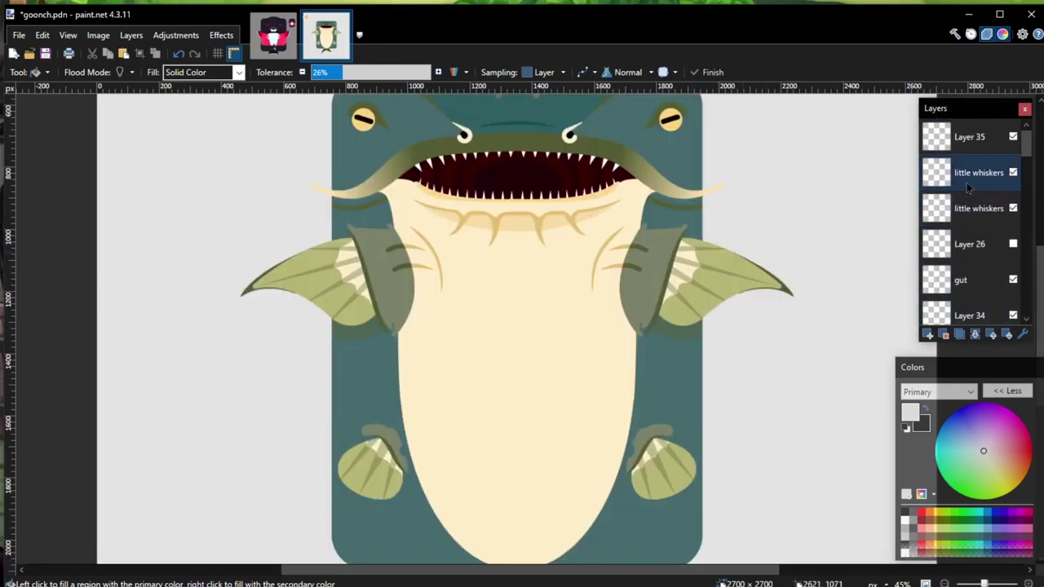
pyautogui.click(966, 183)
pyautogui.click(975, 335)
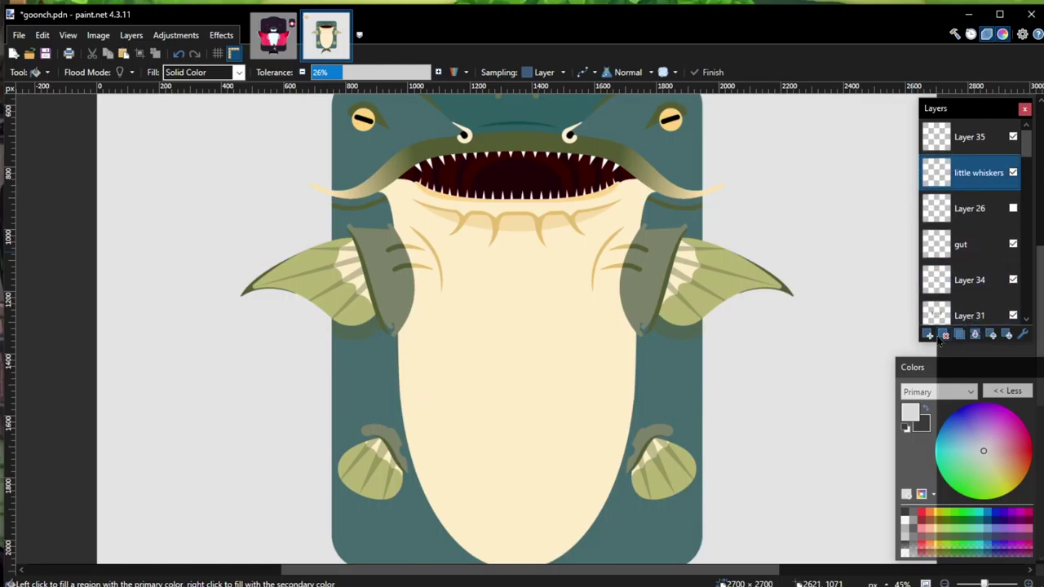
# Step: Recolour the curved lines on the gut layer to green with Hue / Saturation
pyautogui.click(966, 243)
pyautogui.click(175, 35)
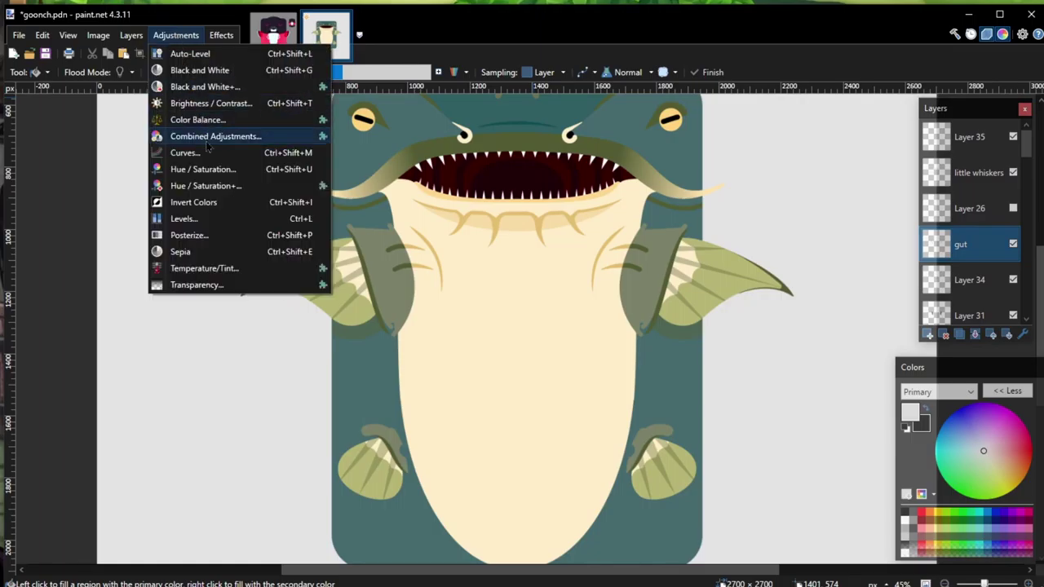
pyautogui.click(210, 168)
pyautogui.click(526, 369)
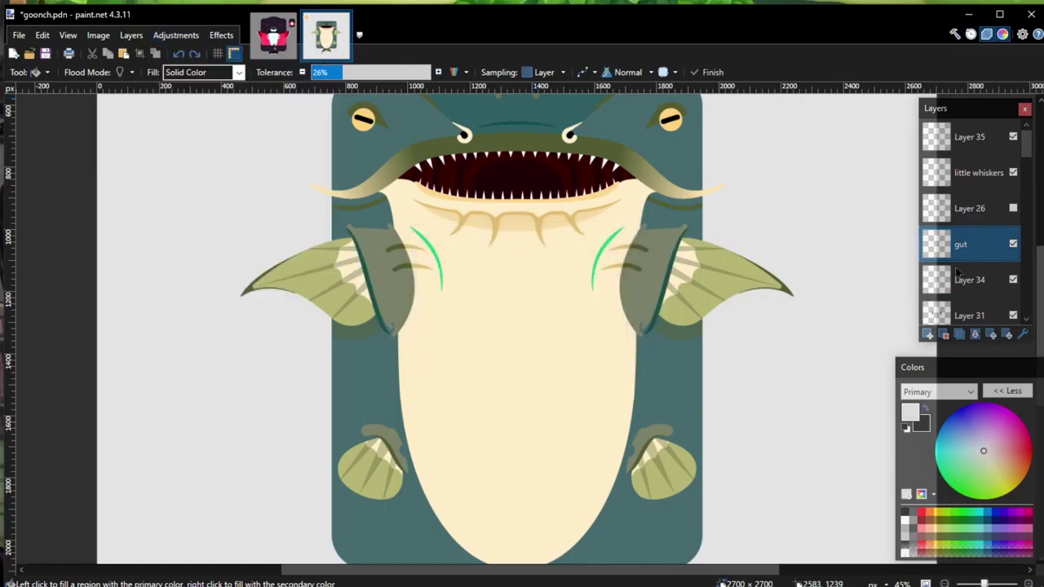
# Step: Recolour the body patches beside the large side fins on Layer 31 to teal with Hue / Saturation
pyautogui.click(970, 272)
pyautogui.click(970, 307)
pyautogui.click(194, 38)
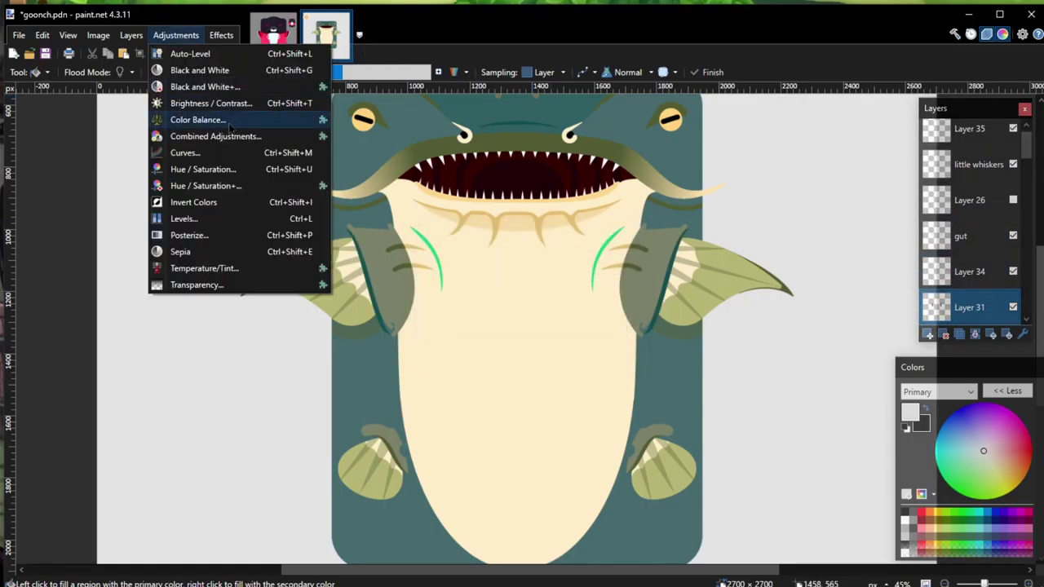
pyautogui.click(210, 168)
pyautogui.click(544, 362)
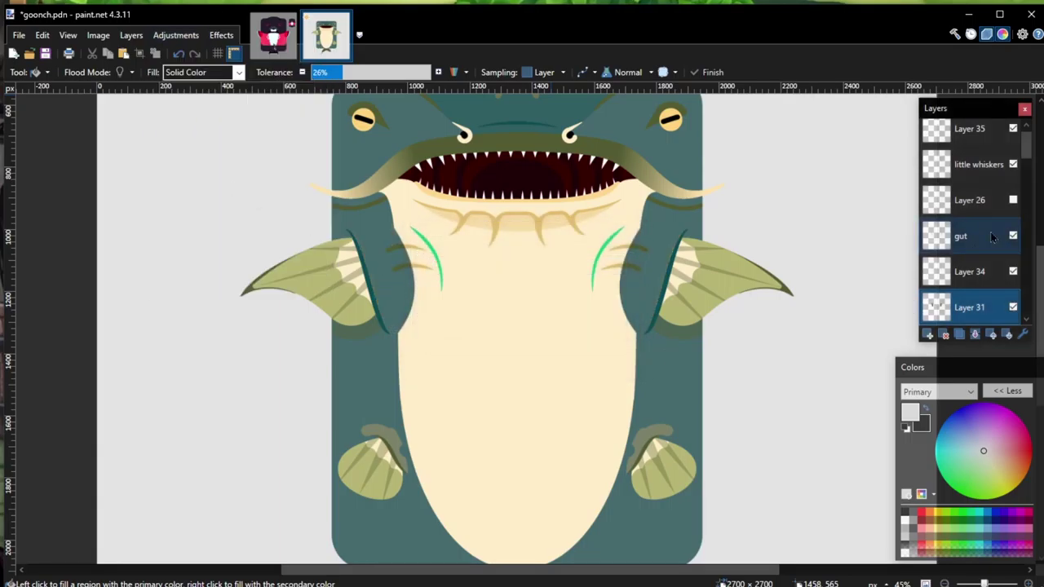
# Step: Delete Layer 32 and Layer 36 briefly to identify their contents, and undo the deletions
pyautogui.scroll(-3, 980, 250)
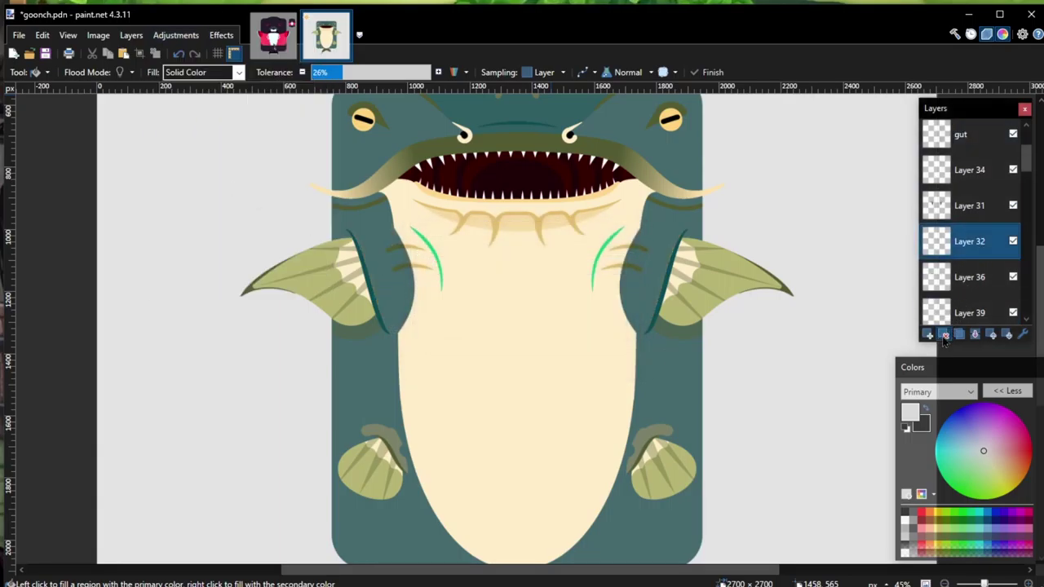
pyautogui.hotkey('ctrl', 'z')
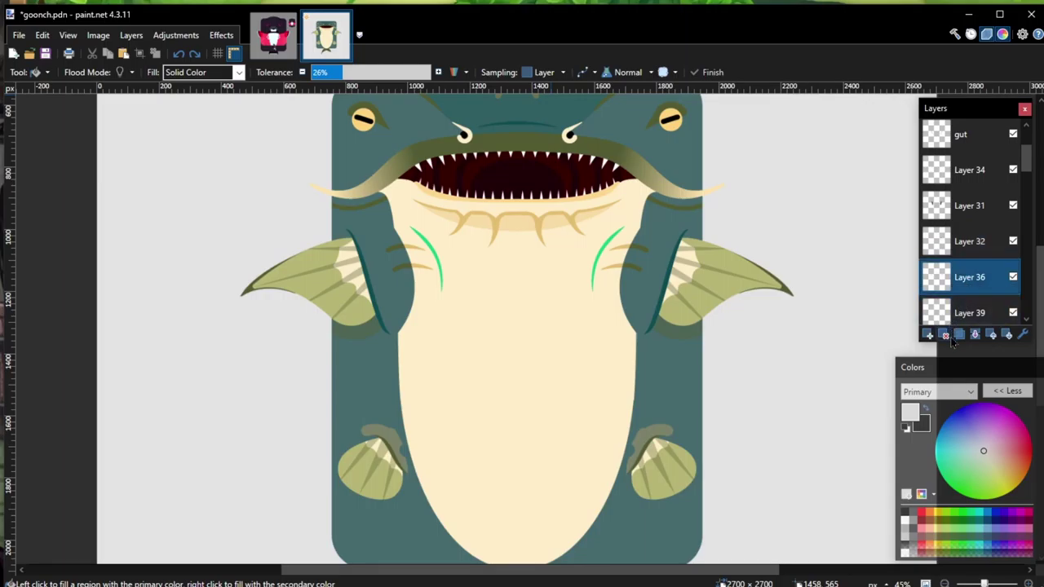
pyautogui.click(943, 335)
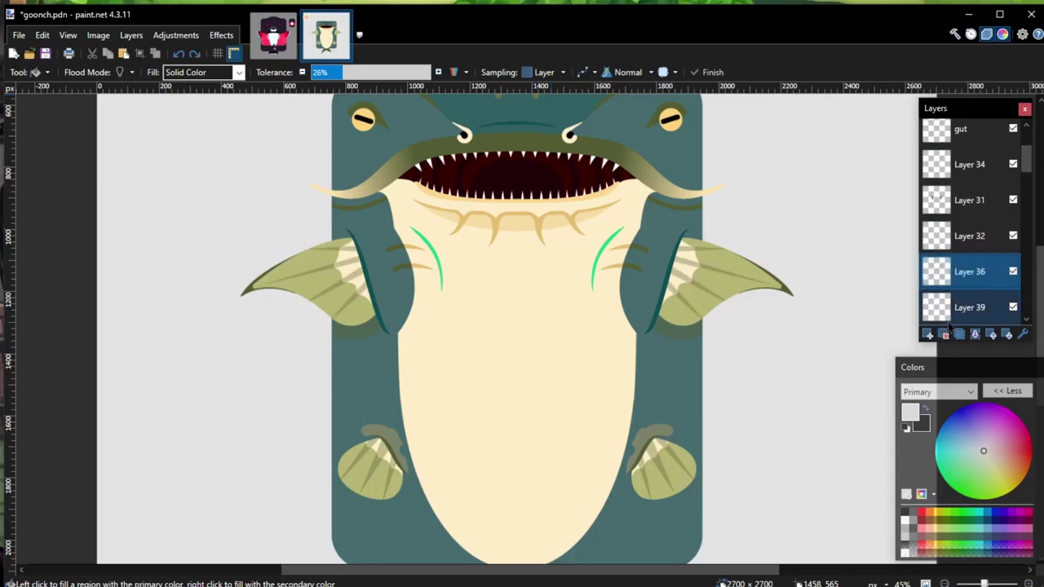
pyautogui.click(943, 335)
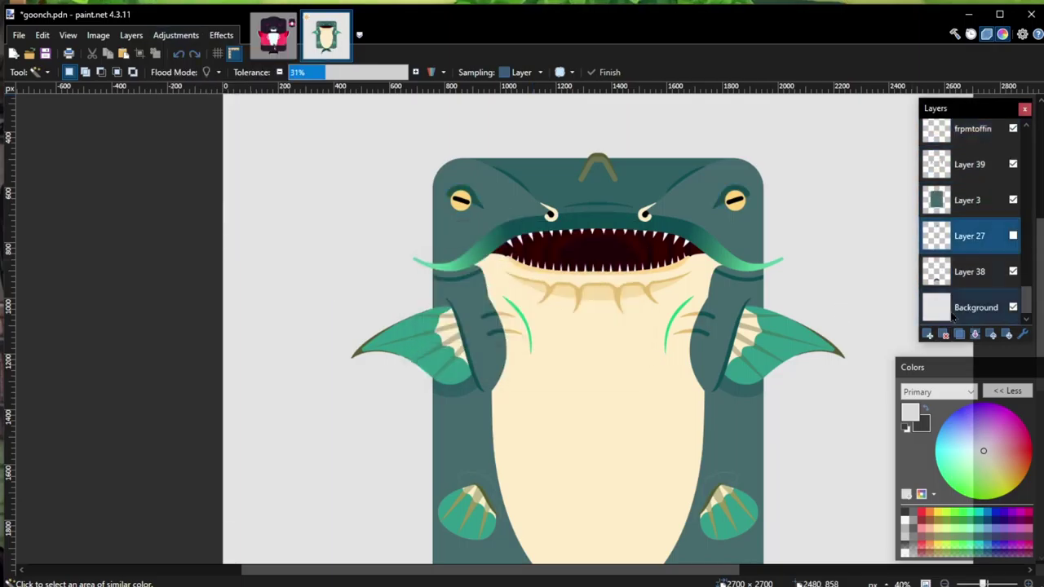
# Step: Examine the layer stack from Background up to the gut layer, checking individual layers to identify what Layers 31 to 39 contain
pyautogui.scroll(5, 970, 245)
pyautogui.click(1013, 261)
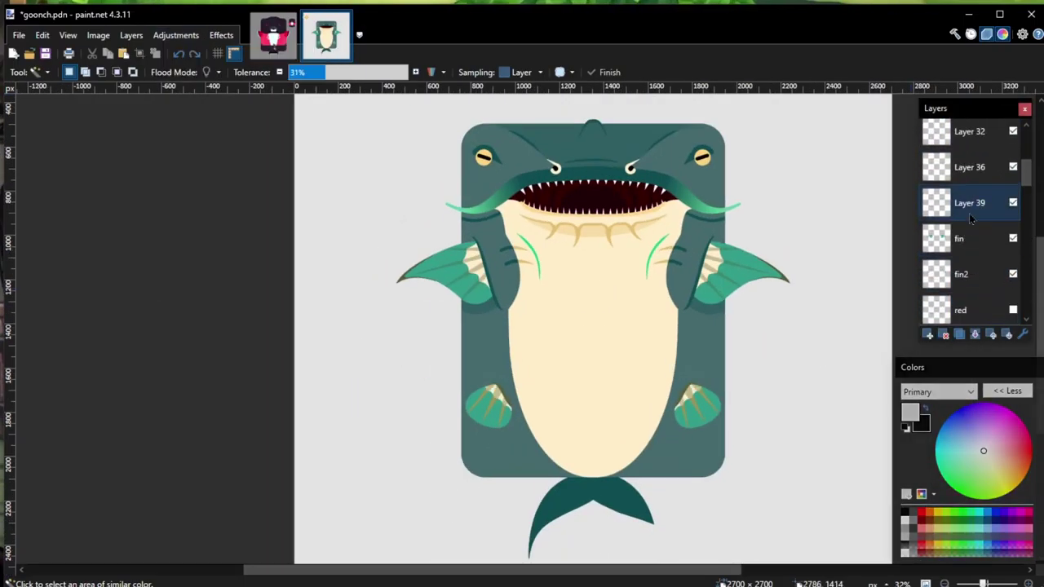
pyautogui.scroll(-3, 970, 219)
pyautogui.click(970, 240)
pyautogui.scroll(-3, 971, 244)
pyautogui.click(970, 275)
pyautogui.scroll(3, 970, 260)
pyautogui.click(970, 252)
pyautogui.scroll(3, 970, 229)
pyautogui.click(971, 214)
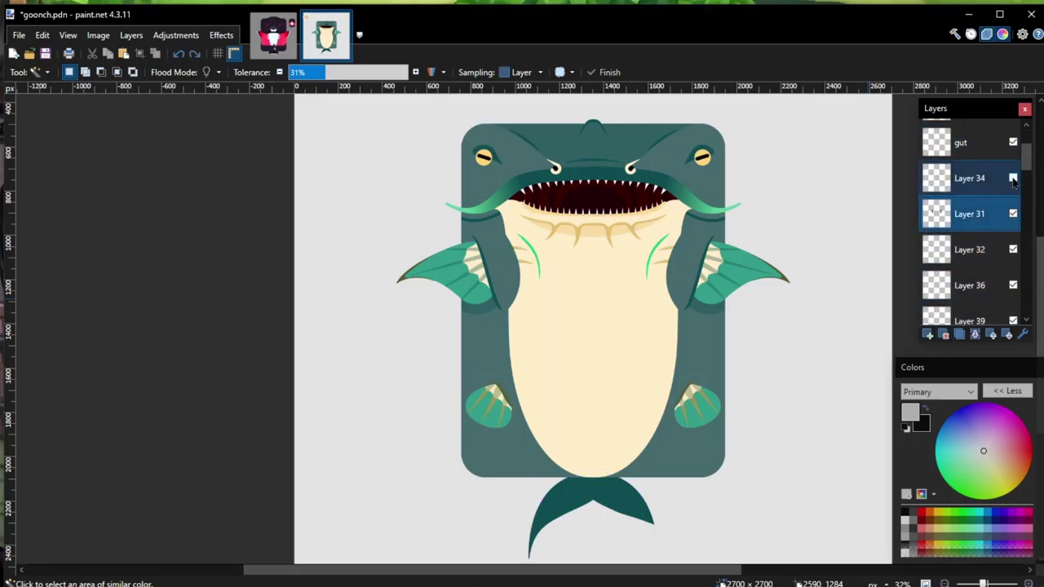
pyautogui.click(970, 250)
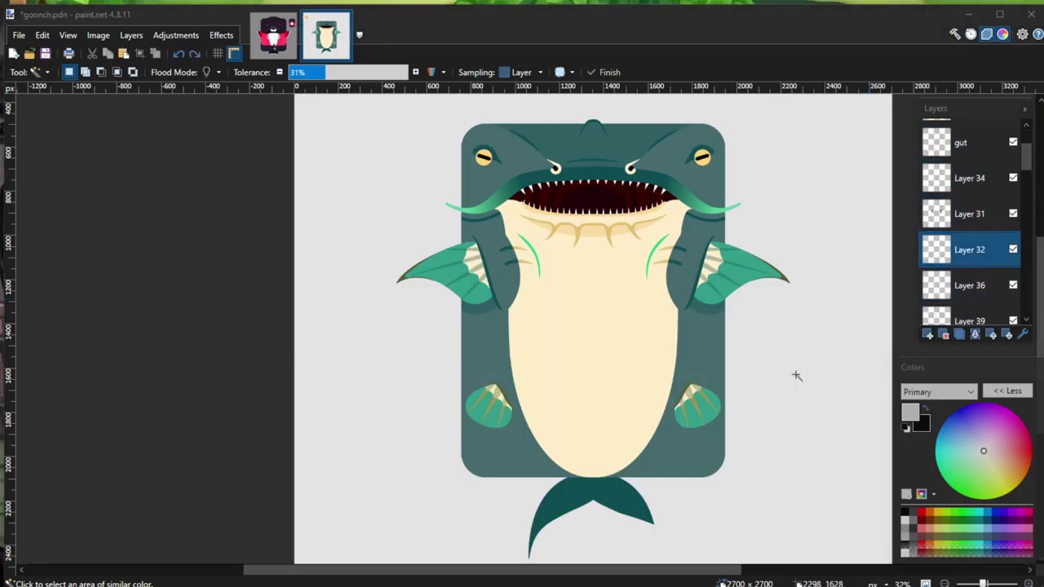
# Step: Circle the two small lower fins and mark the belly area with the Paintbrush, and undo the strokes
pyautogui.click(46, 71)
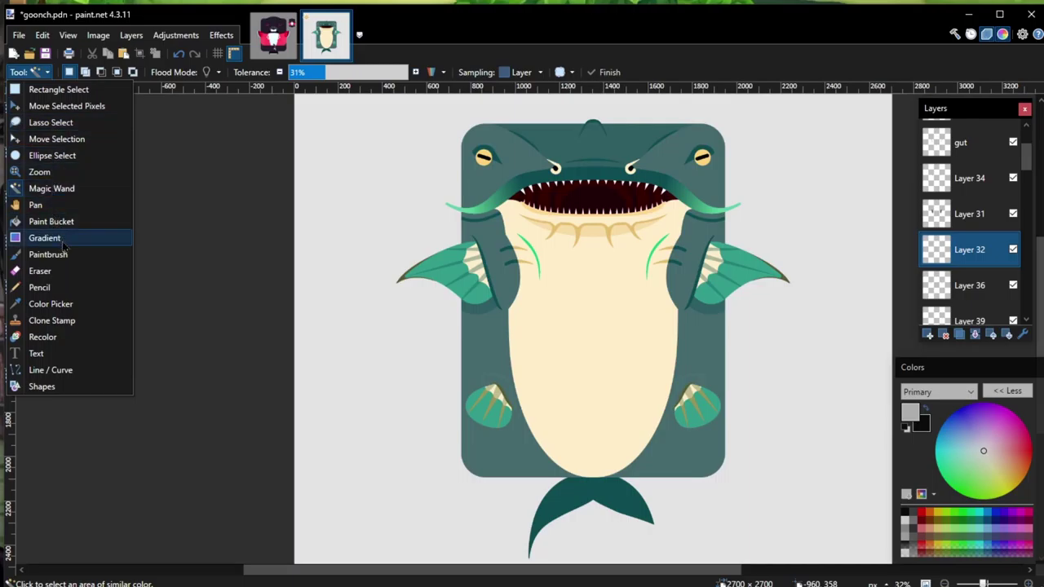
pyautogui.click(41, 256)
pyautogui.moveTo(711, 376)
pyautogui.mouseDown()
pyautogui.moveTo(631, 415)
pyautogui.moveTo(726, 453)
pyautogui.mouseUp()
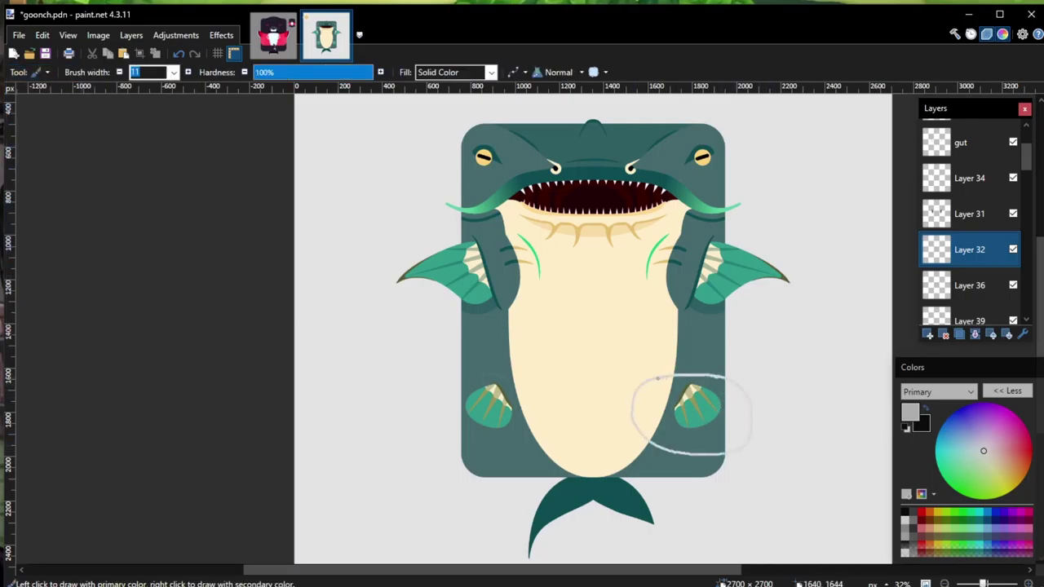
pyautogui.moveTo(429, 390)
pyautogui.mouseDown()
pyautogui.moveTo(544, 443)
pyautogui.moveTo(477, 363)
pyautogui.mouseUp()
pyautogui.hotkey('ctrl', 'z')
pyautogui.hotkey('ctrl', 'z')
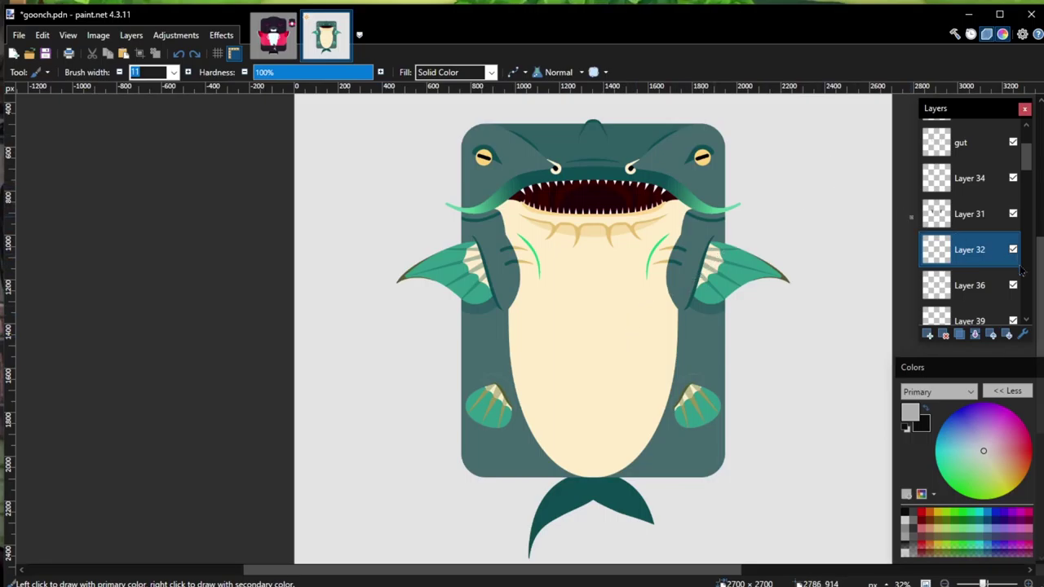
pyautogui.scroll(-5, 1003, 272)
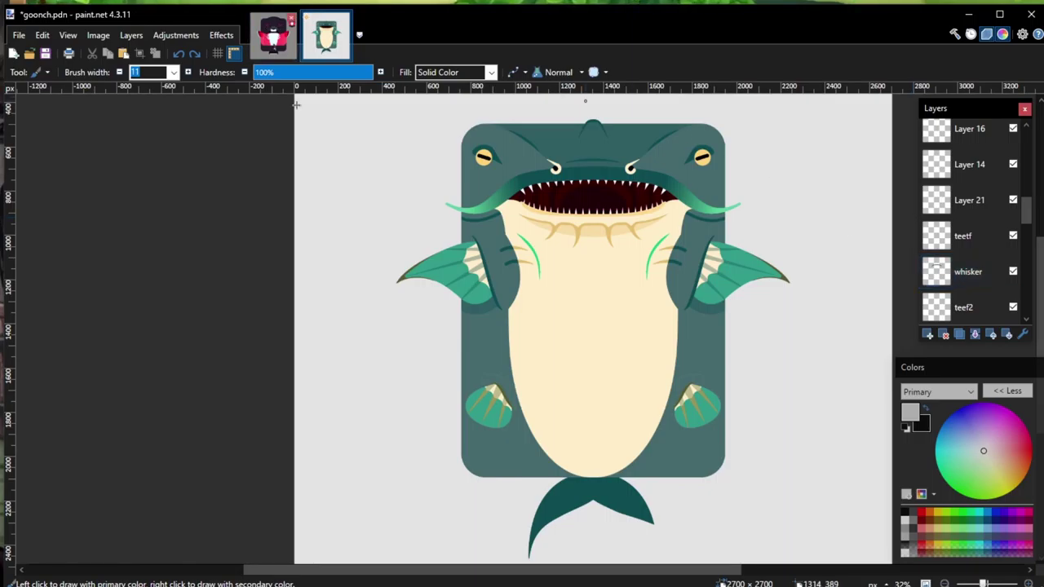
pyautogui.scroll(3, 675, 207)
pyautogui.hotkey('ctrl', 'shift', 'n')
pyautogui.moveTo(685, 265)
pyautogui.mouseDown()
pyautogui.moveTo(651, 247)
pyautogui.moveTo(574, 328)
pyautogui.moveTo(667, 299)
pyautogui.mouseUp()
pyautogui.hotkey('ctrl', 'z')
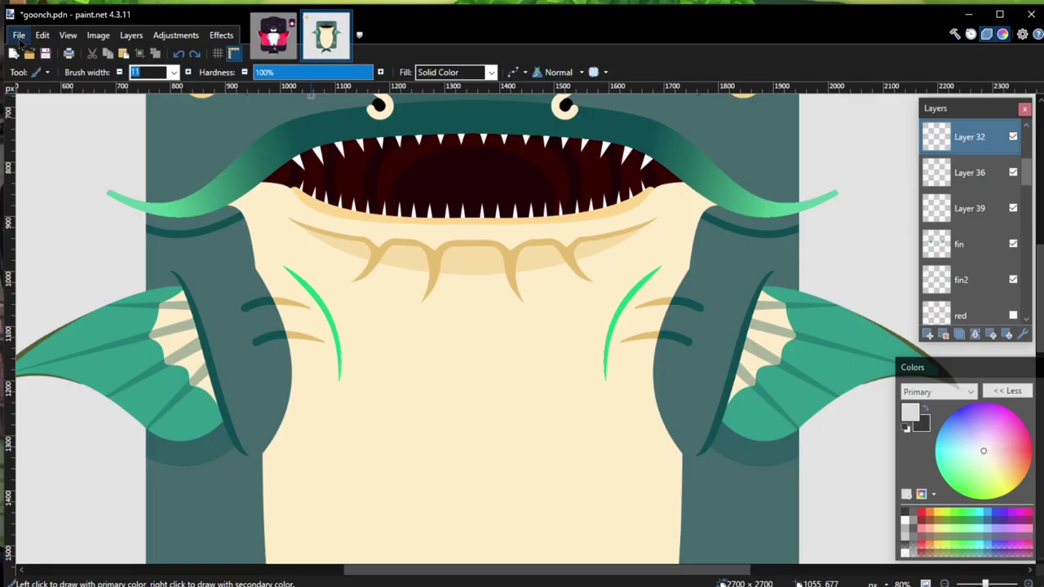
# Step: Search the Desktop folder for "goonch" and open the original olive-green goonch.pdn
pyautogui.click(19, 35)
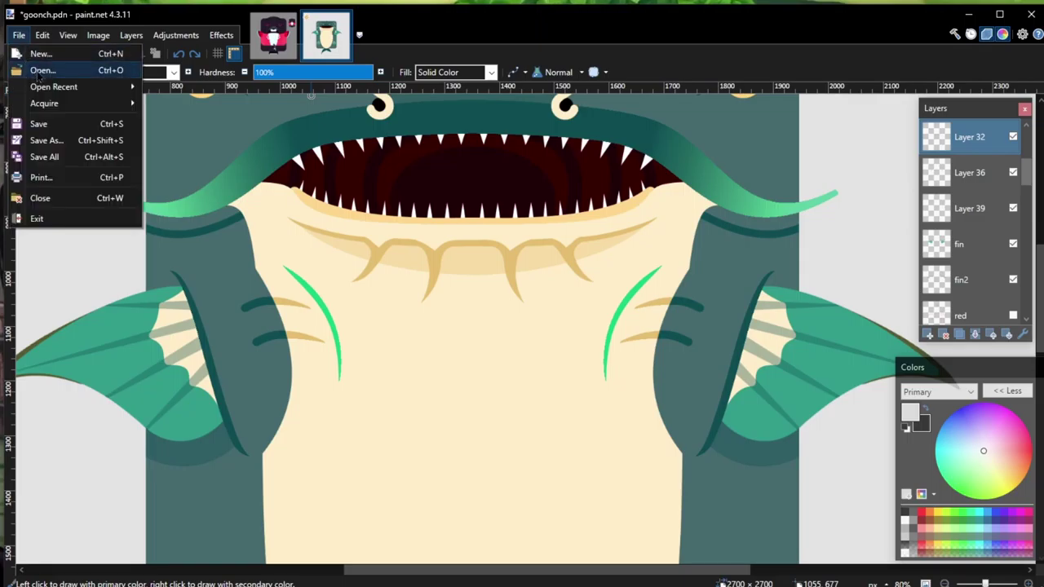
pyautogui.click(41, 72)
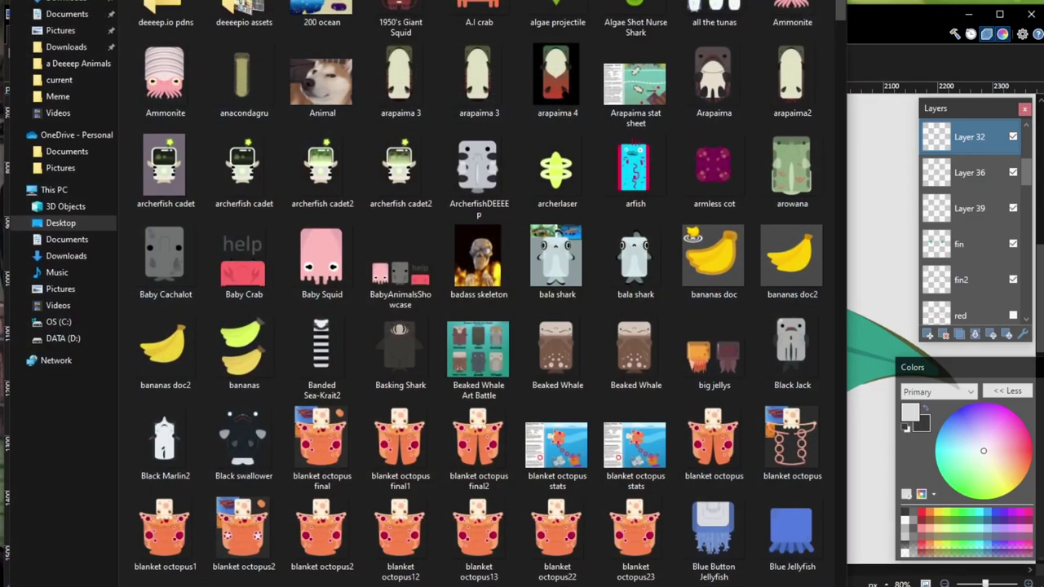
pyautogui.write('goonch')
pyautogui.press('Return')
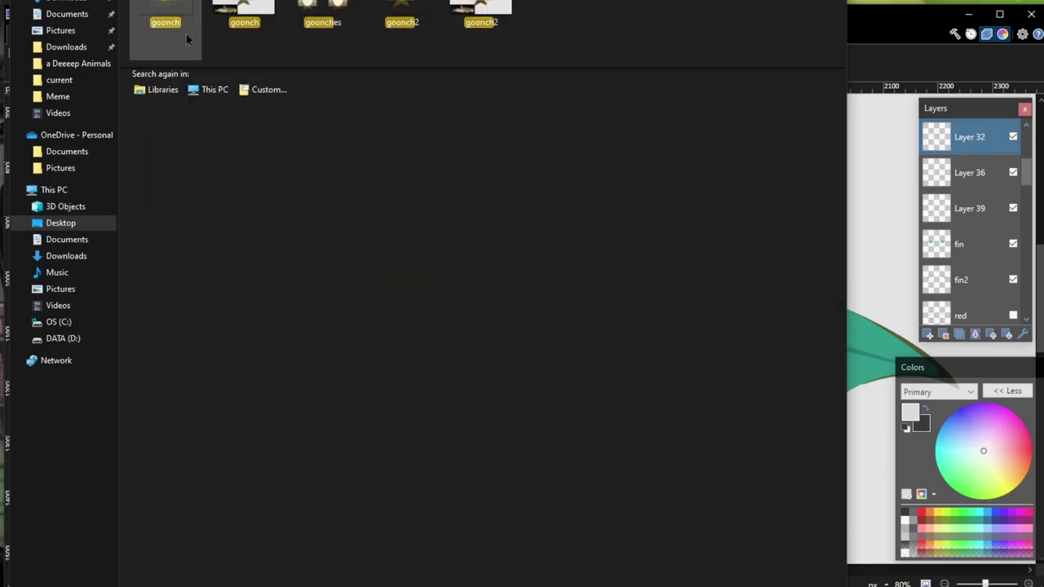
pyautogui.doubleClick(243, 17)
# Step: Delete the gut layer of the original goonch briefly to identify its contents, and undo the deletion
pyautogui.click(45, 71)
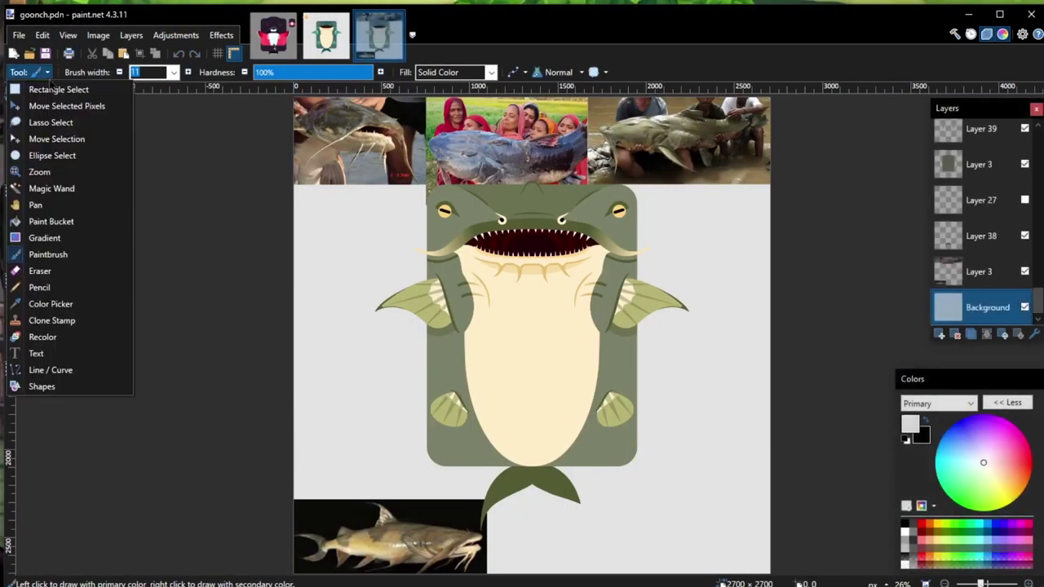
pyautogui.click(50, 88)
pyautogui.scroll(3, 354, 221)
pyautogui.scroll(5, 995, 216)
pyautogui.scroll(-1, 995, 217)
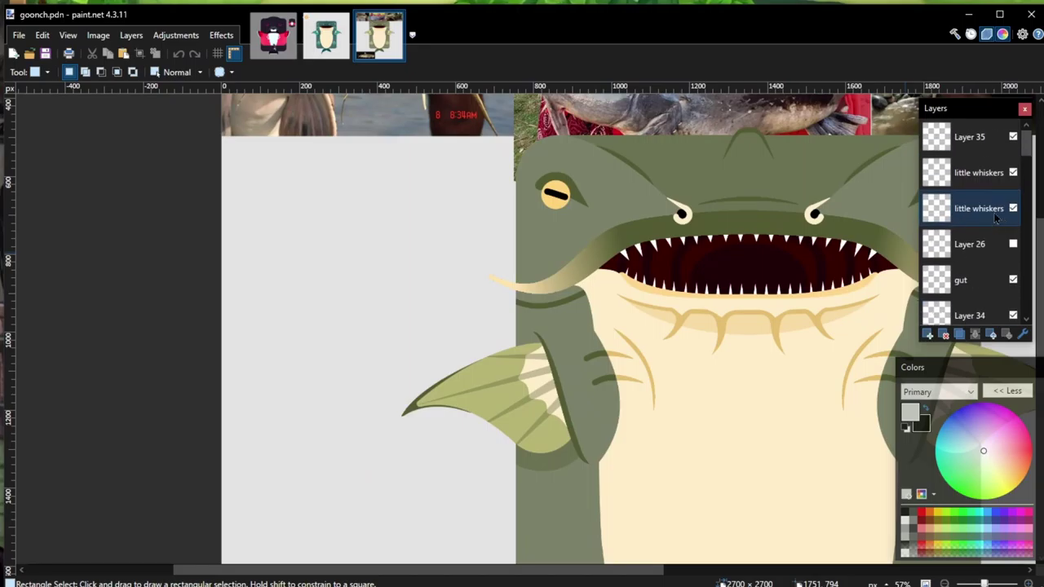
pyautogui.click(976, 277)
pyautogui.click(944, 334)
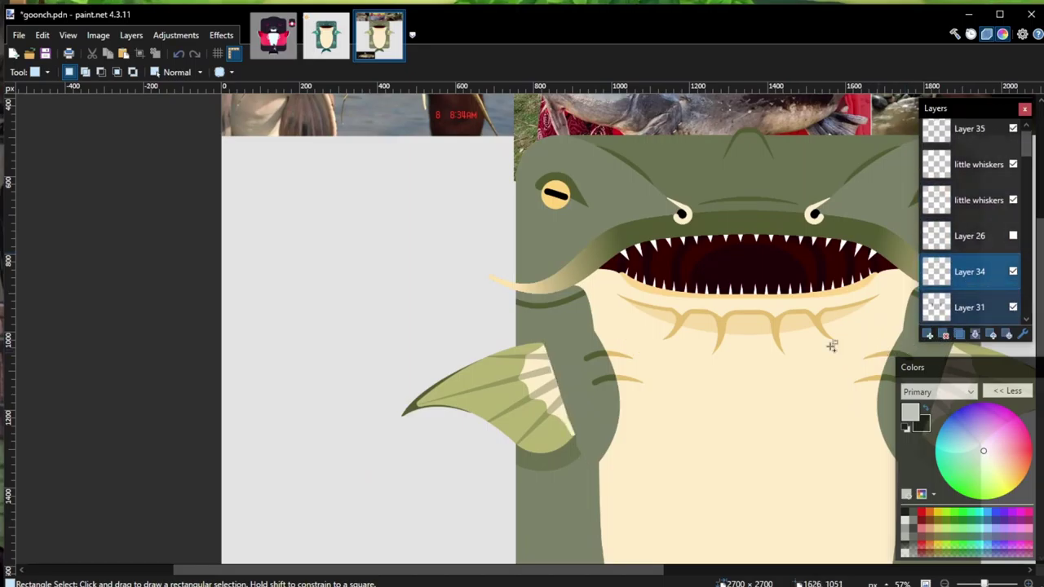
pyautogui.hotkey('ctrl', 'z')
# Step: Lasso the curved tan lines at the upper belly on the original's gut layer and copy them
pyautogui.scroll(-3, 718, 298)
pyautogui.scroll(3, 763, 308)
pyautogui.click(45, 72)
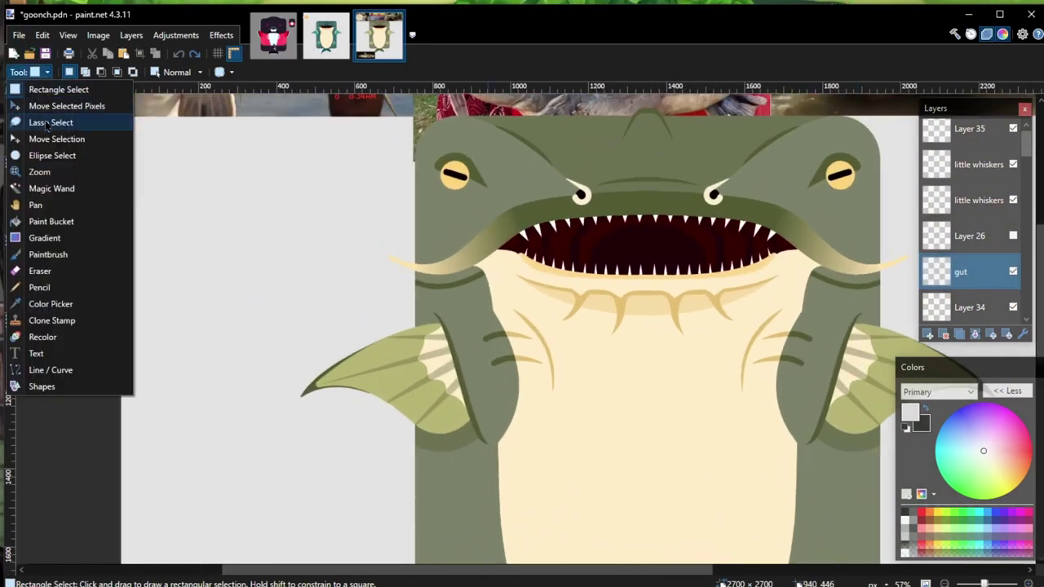
pyautogui.click(46, 122)
pyautogui.scroll(3, 631, 359)
pyautogui.moveTo(626, 292)
pyautogui.mouseDown()
pyautogui.moveTo(468, 275)
pyautogui.moveTo(359, 373)
pyautogui.moveTo(796, 437)
pyautogui.moveTo(885, 269)
pyautogui.moveTo(624, 300)
pyautogui.mouseUp()
pyautogui.click(37, 72)
pyautogui.click(47, 102)
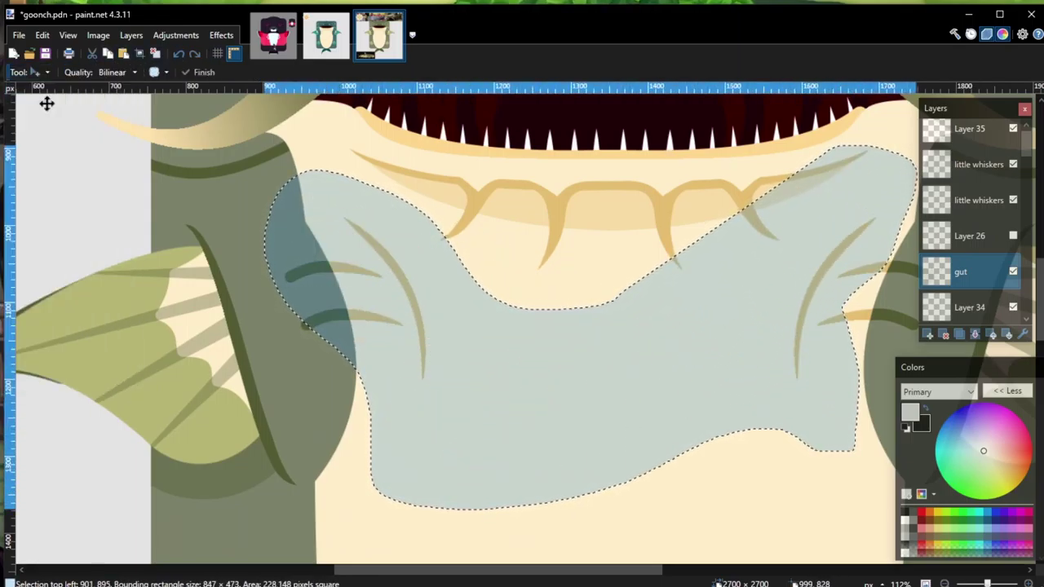
pyautogui.scroll(-6, 652, 392)
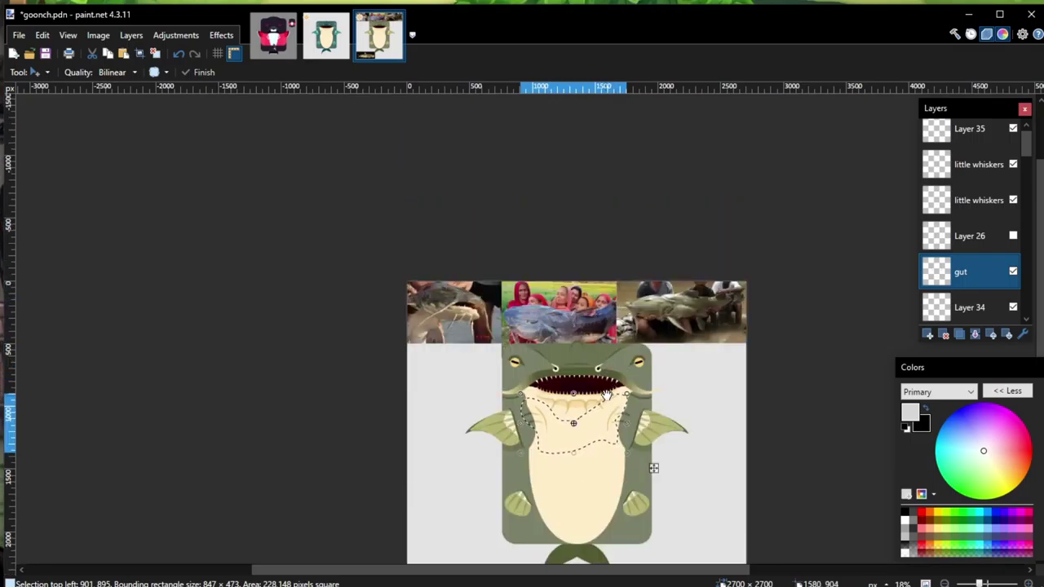
# Step: Replace the green curved lines on the teal goonch's gut layer with the copied tan ones, and deselect
pyautogui.hotkey('ctrl', 'shift', 'Tab')
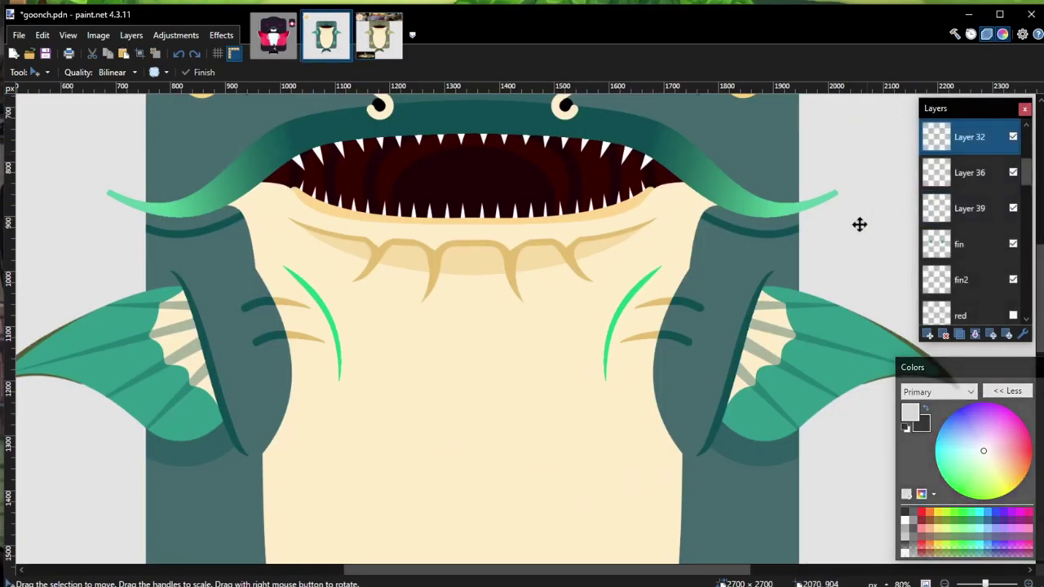
pyautogui.scroll(-3, 859, 225)
pyautogui.scroll(2, 970, 245)
pyautogui.scroll(-1, 970, 245)
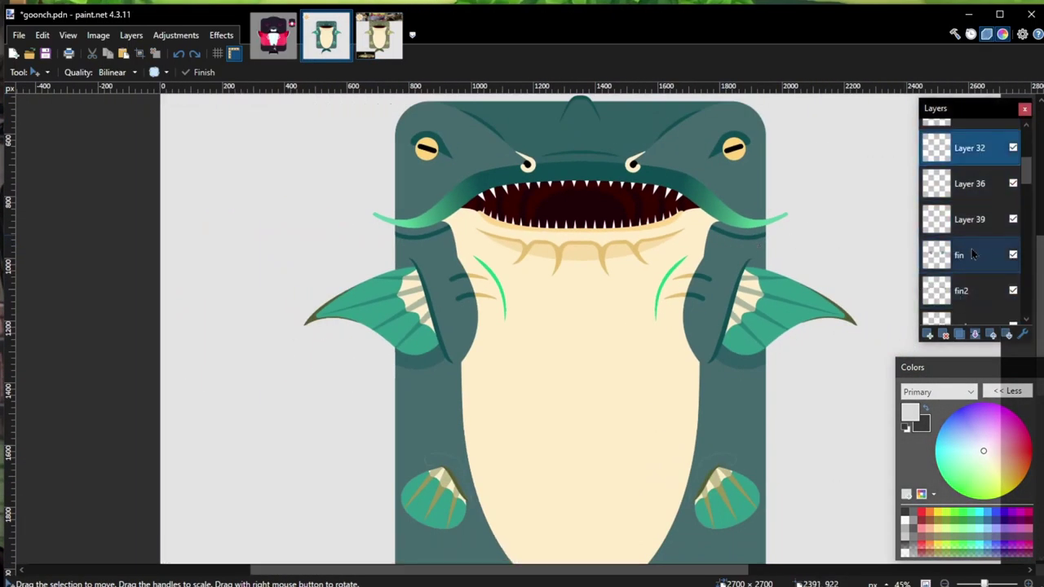
pyautogui.scroll(-1, 970, 254)
pyautogui.scroll(3, 970, 236)
pyautogui.click(966, 244)
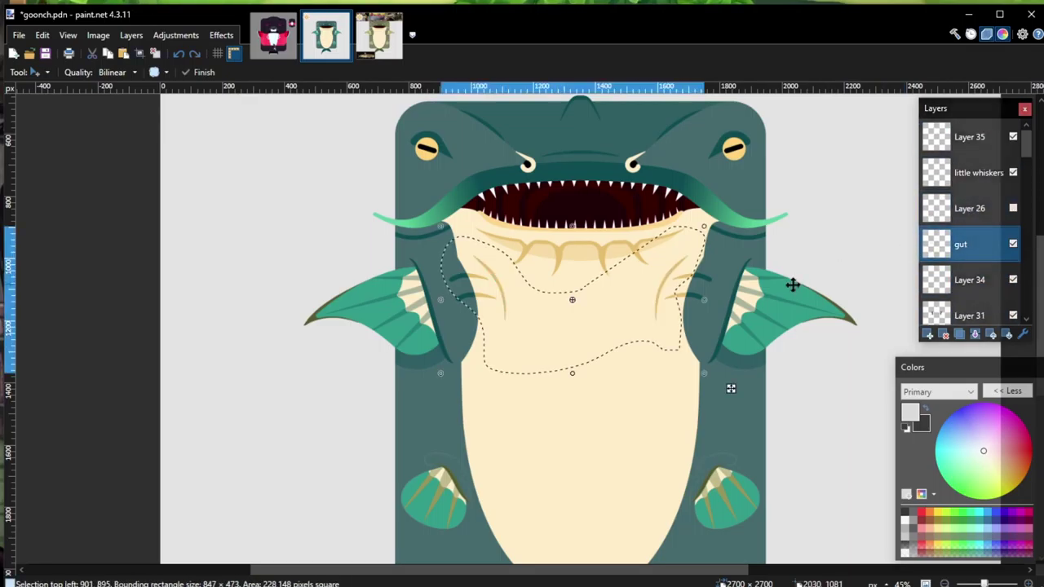
pyautogui.hotkey('ctrl', 'd')
pyautogui.scroll(-3, 778, 285)
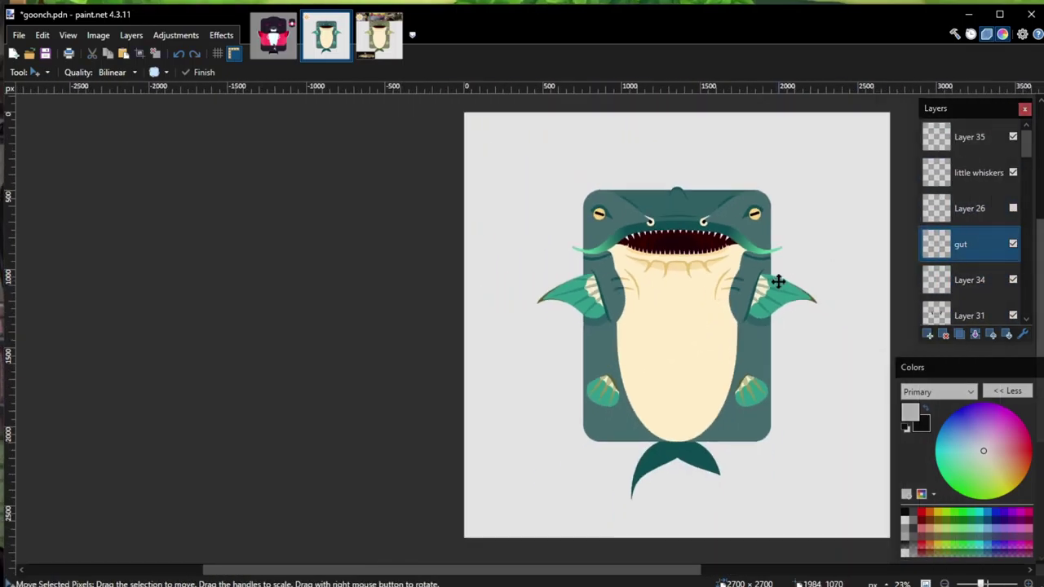
pyautogui.scroll(2, 815, 328)
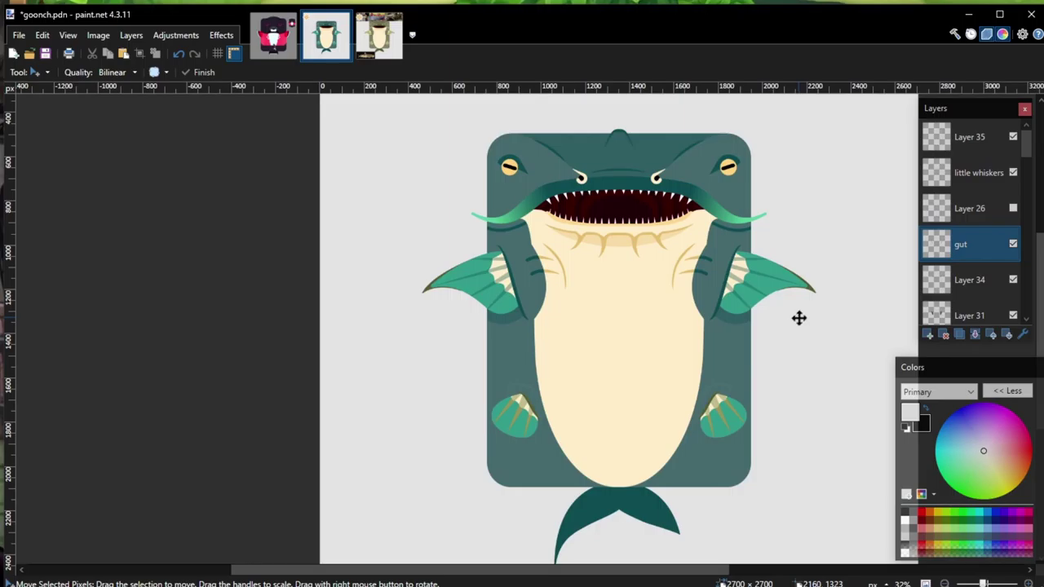
# Step: Whiten the belly on Layer 19 with Hue / Saturation, using Hue 0, Saturation 47 and Lightness 77
pyautogui.scroll(-10, 967, 251)
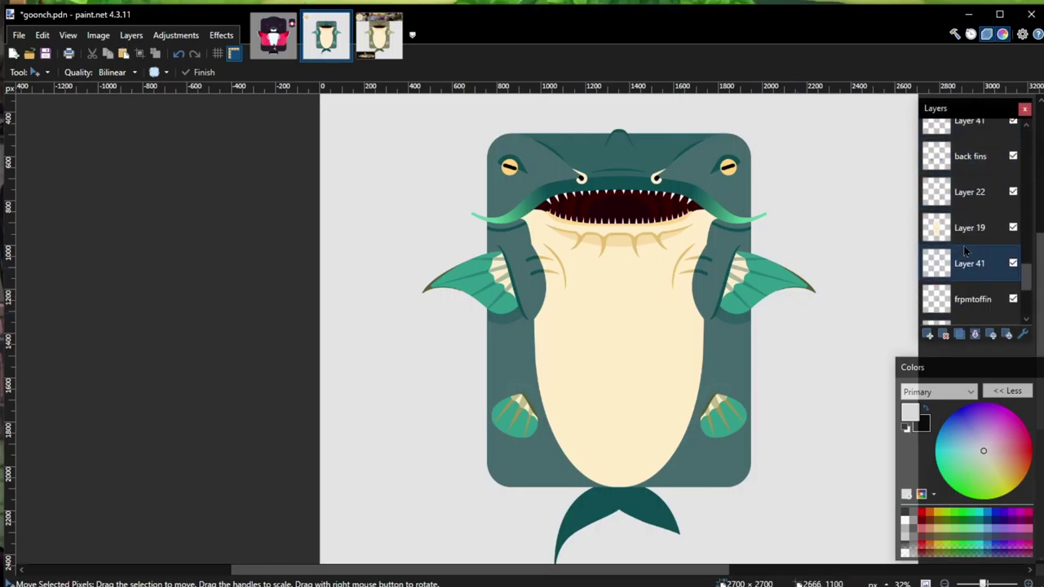
pyautogui.click(968, 228)
pyautogui.click(168, 37)
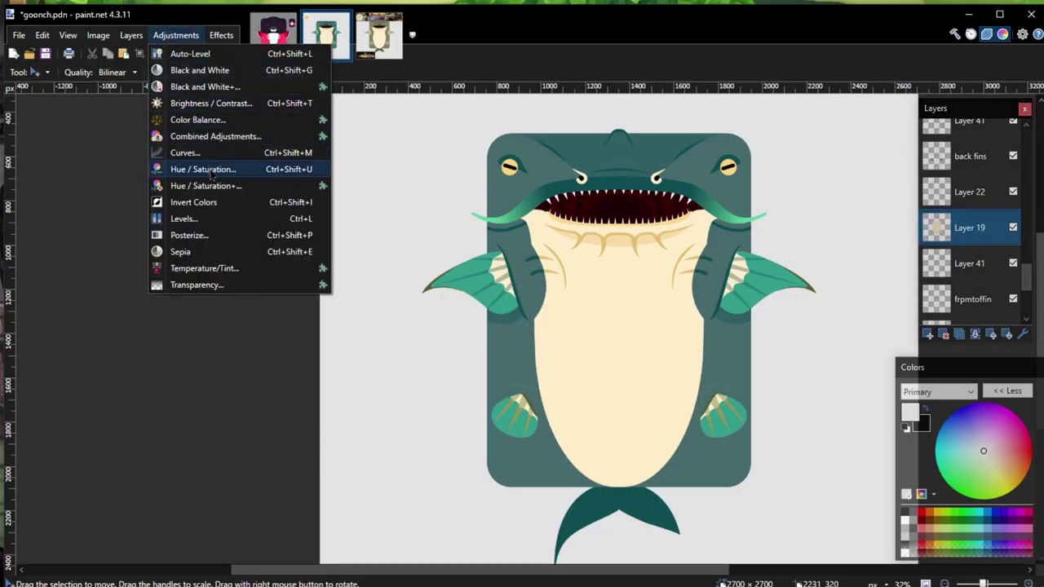
pyautogui.click(209, 168)
pyautogui.moveTo(522, 233); pyautogui.dragTo(946, 277)
pyautogui.click(1042, 369)
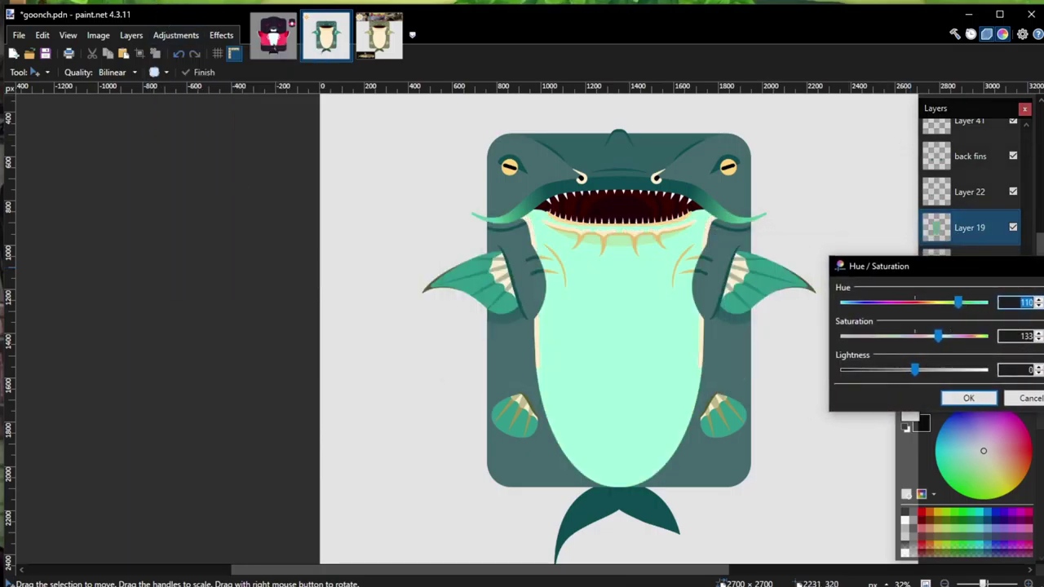
pyautogui.click(1042, 336)
pyautogui.click(1042, 302)
pyautogui.moveTo(941, 371); pyautogui.dragTo(949, 371)
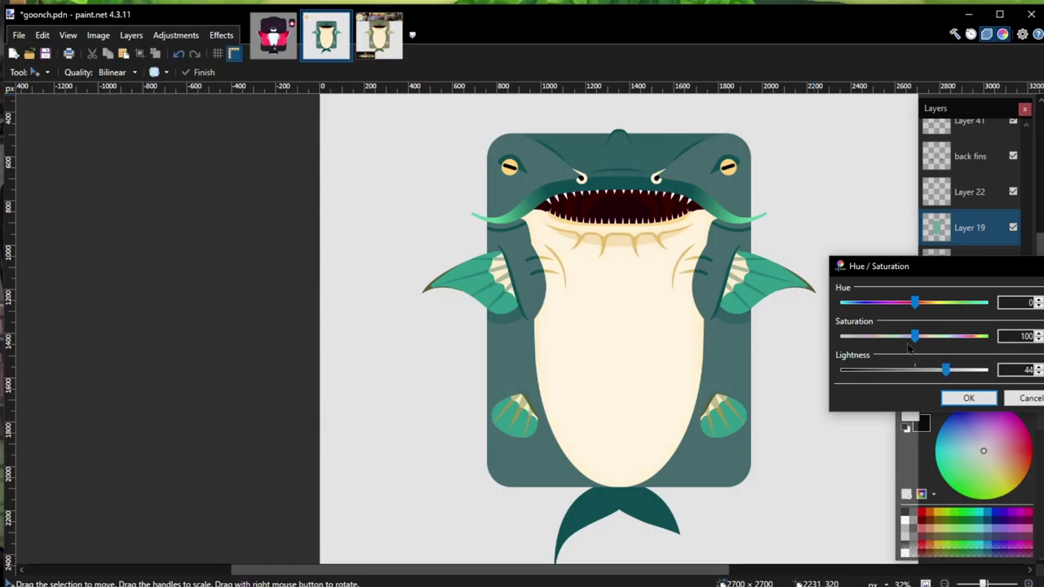
pyautogui.moveTo(914, 336); pyautogui.dragTo(887, 342)
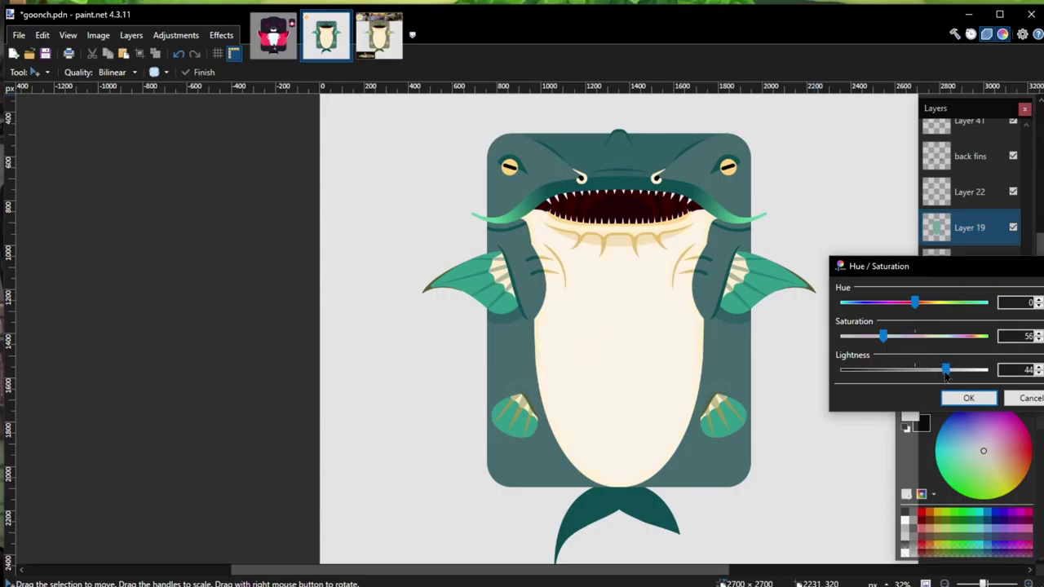
pyautogui.moveTo(946, 371)
pyautogui.mouseDown()
pyautogui.moveTo(995, 379)
pyautogui.moveTo(959, 381)
pyautogui.mouseUp()
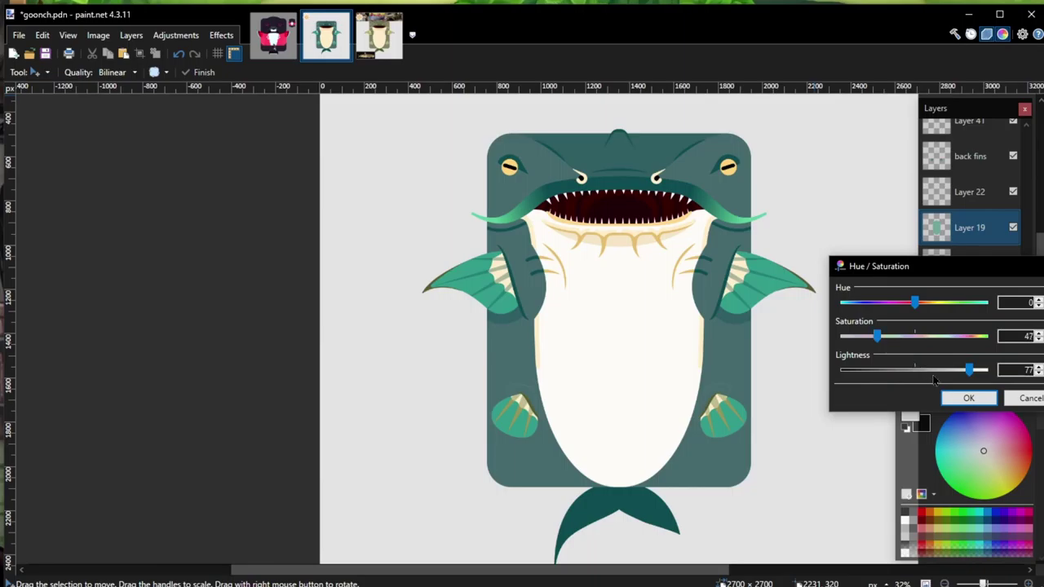
pyautogui.click(967, 398)
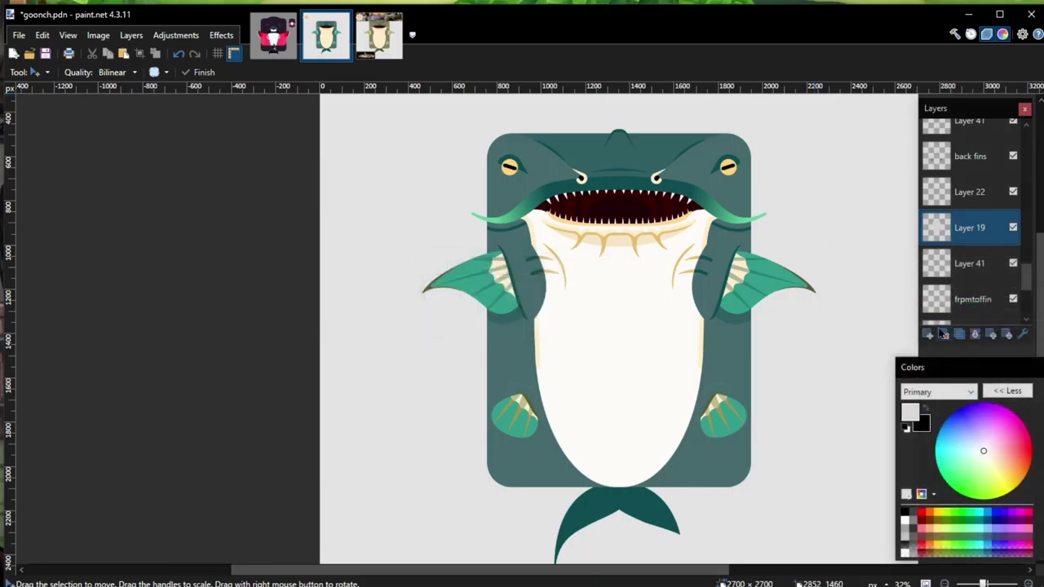
pyautogui.scroll(3, 986, 219)
pyautogui.click(978, 190)
pyautogui.scroll(-1, 978, 190)
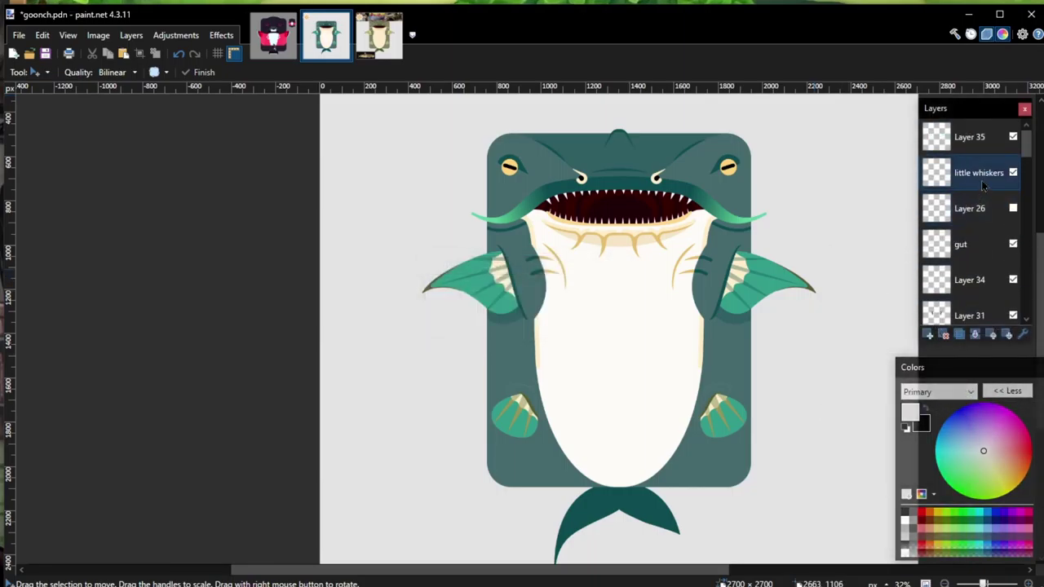
pyautogui.click(175, 35)
pyautogui.click(203, 169)
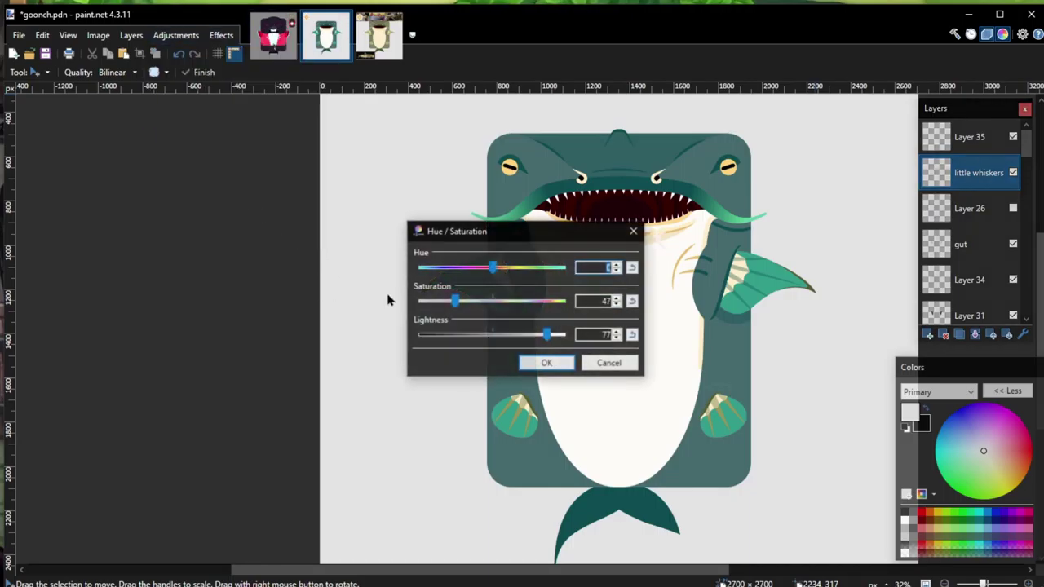
pyautogui.click(609, 364)
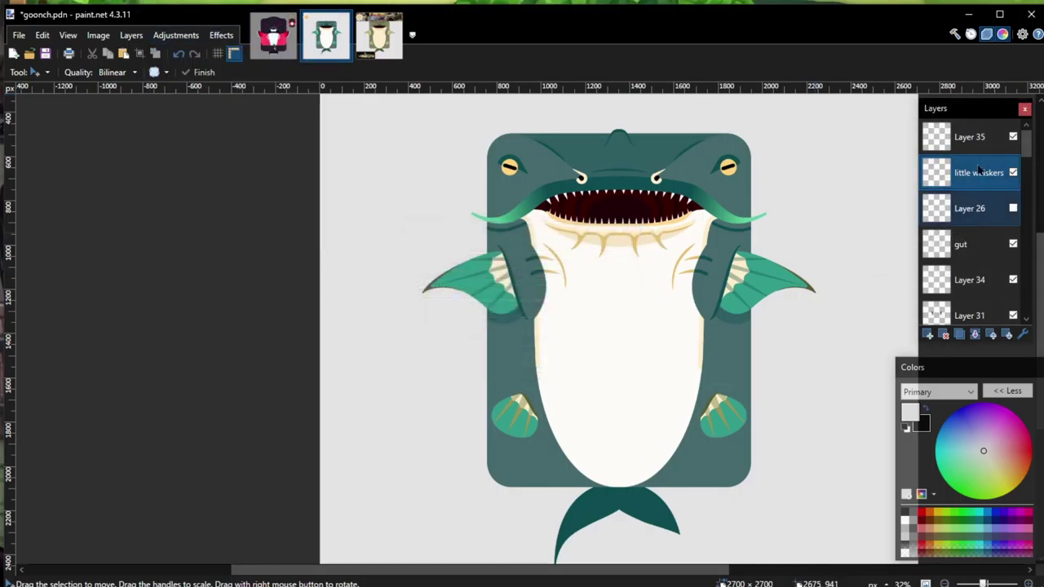
# Step: Apply Hue / Saturation to Layer 35 with Saturation 47 and Lightness 77
pyautogui.click(969, 137)
pyautogui.click(176, 36)
pyautogui.click(203, 168)
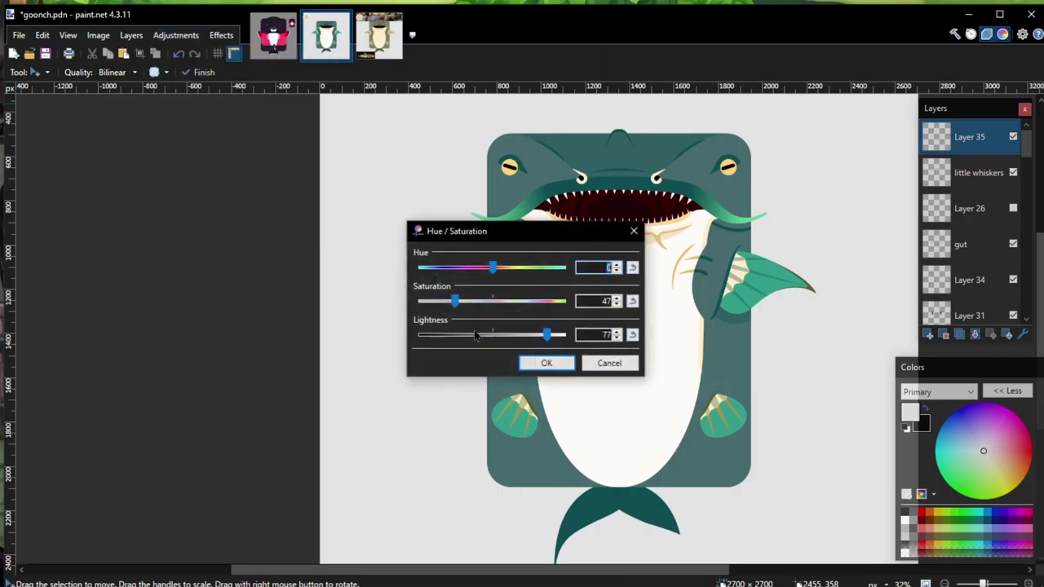
pyautogui.click(543, 367)
pyautogui.scroll(-5, 972, 269)
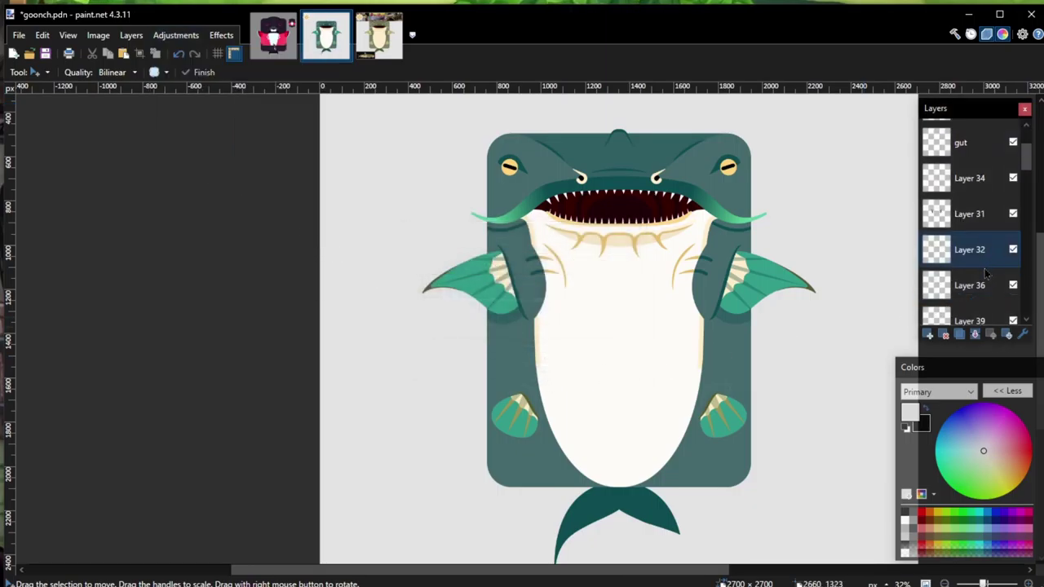
pyautogui.scroll(-5, 972, 265)
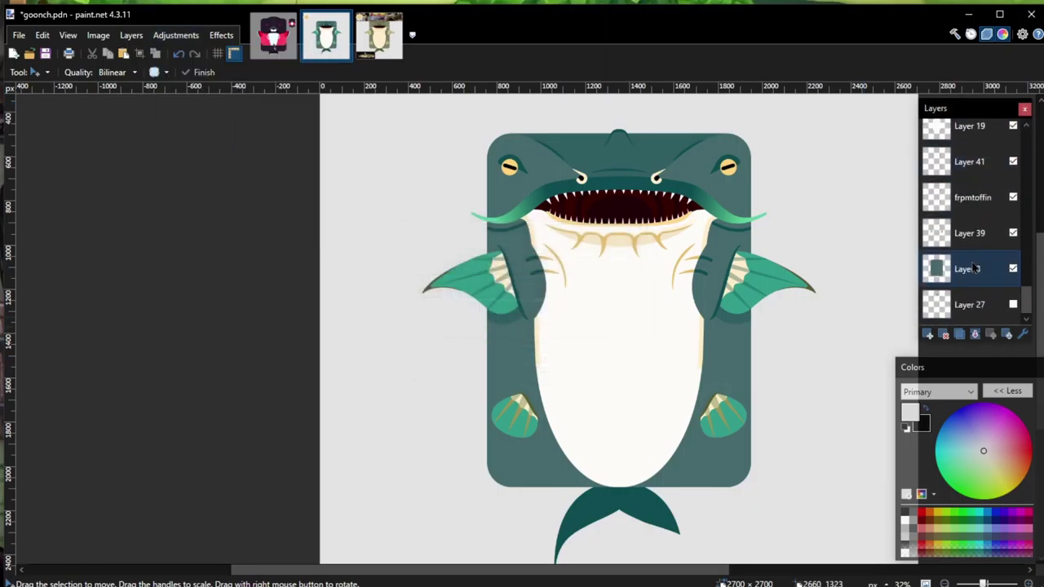
pyautogui.scroll(8, 978, 277)
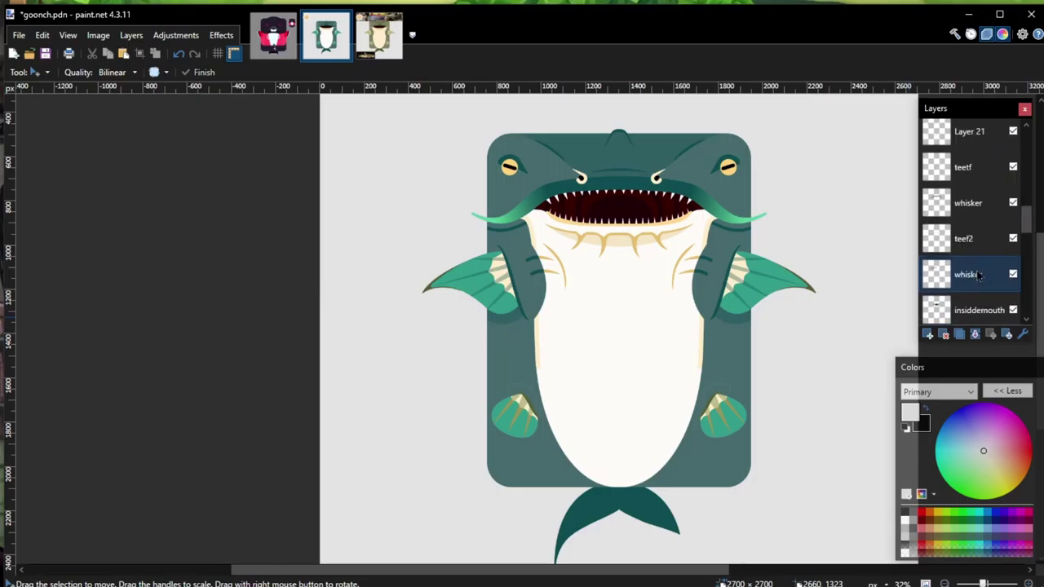
pyautogui.scroll(-5, 979, 276)
pyautogui.scroll(-4, 982, 248)
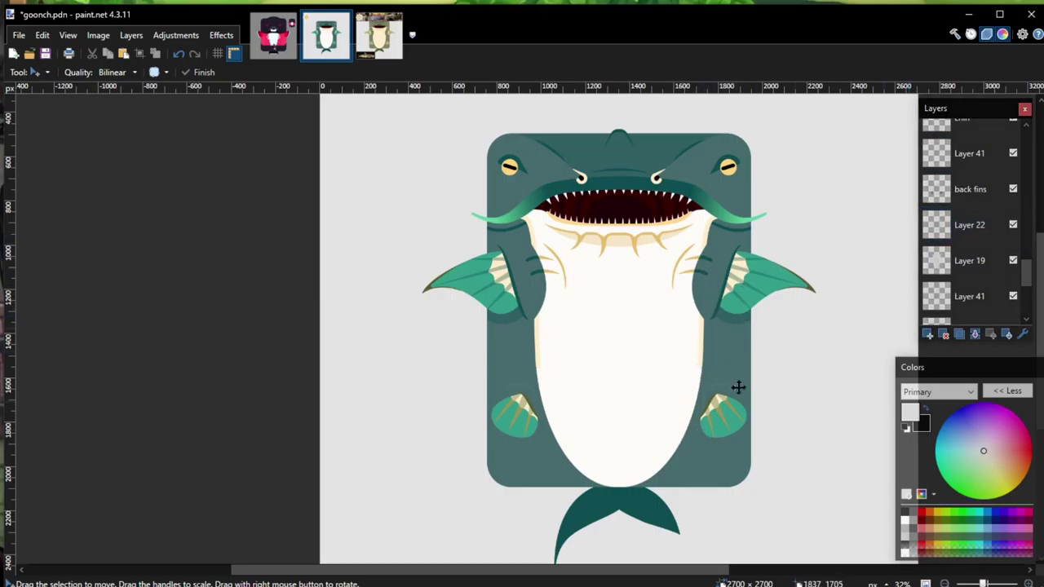
pyautogui.click(47, 72)
pyautogui.click(58, 254)
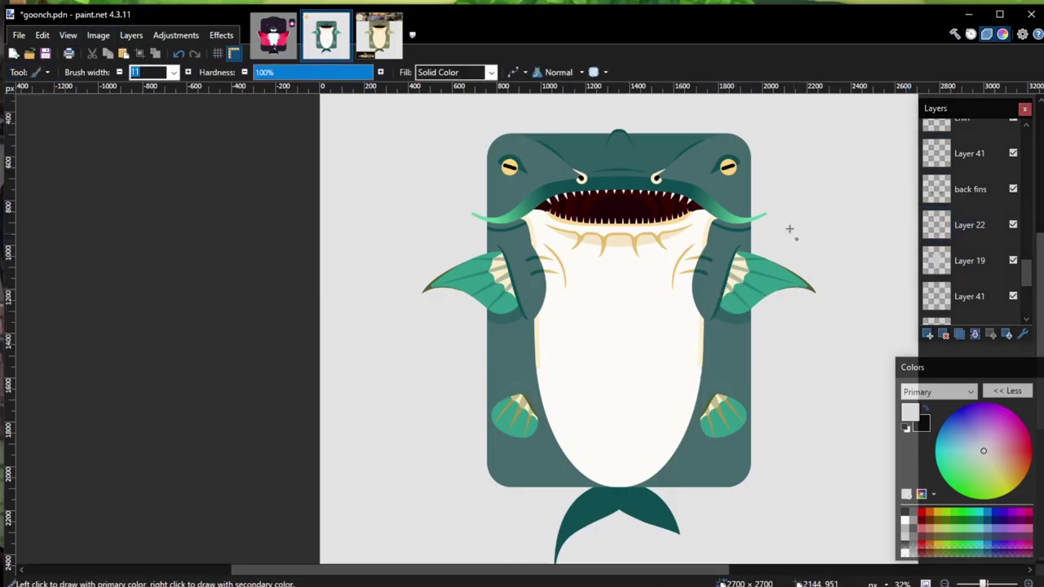
pyautogui.moveTo(750, 214)
pyautogui.mouseDown()
pyautogui.moveTo(681, 273)
pyautogui.moveTo(705, 390)
pyautogui.moveTo(759, 186)
pyautogui.mouseUp()
pyautogui.hotkey('ctrl', 'z')
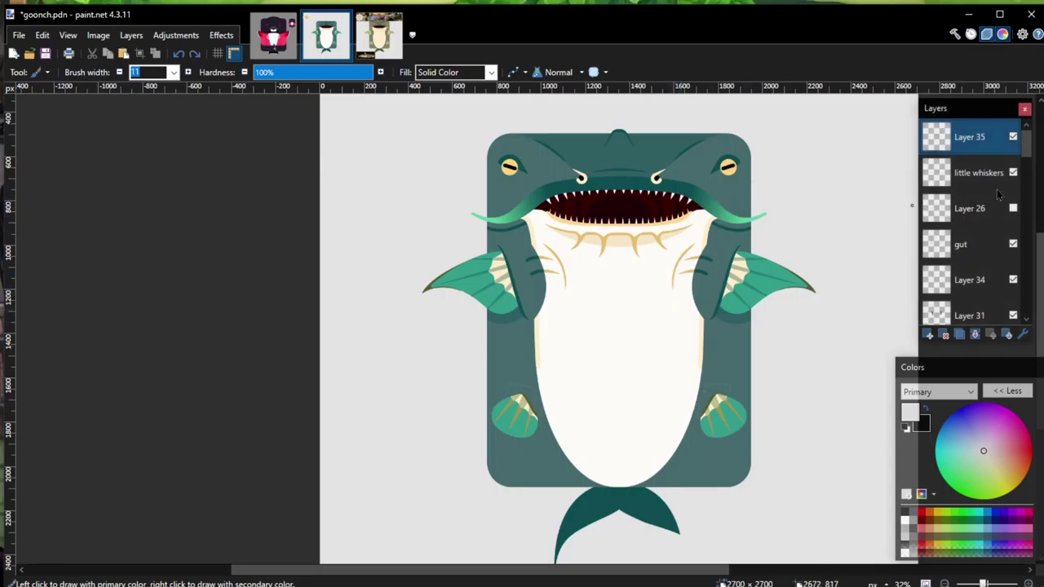
# Step: Apply Hue / Saturation to Layer 39 above the fin layer with Hue 0, Saturation 47 and Lightness 77
pyautogui.scroll(-3, 999, 200)
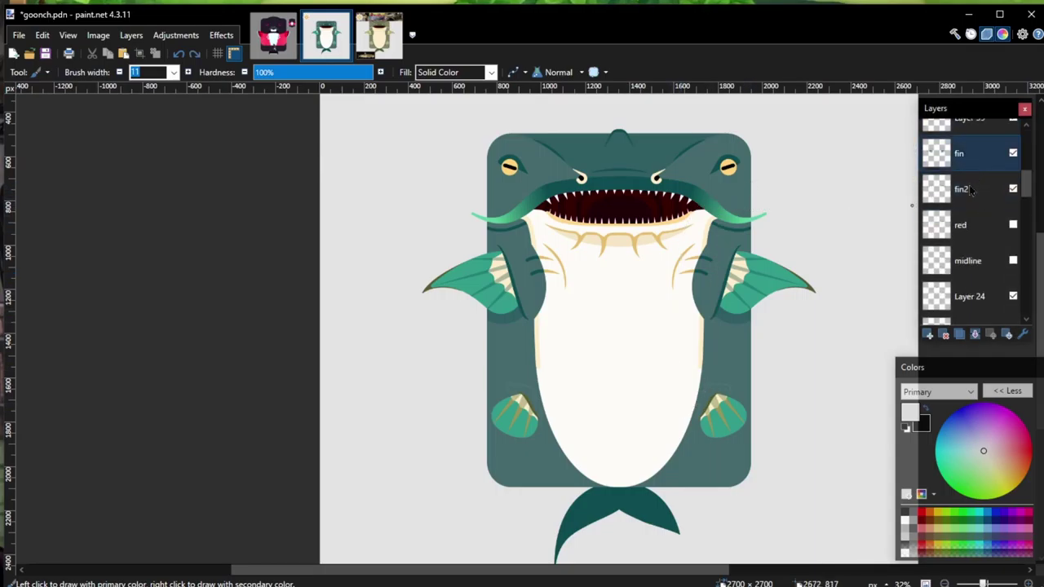
pyautogui.click(967, 191)
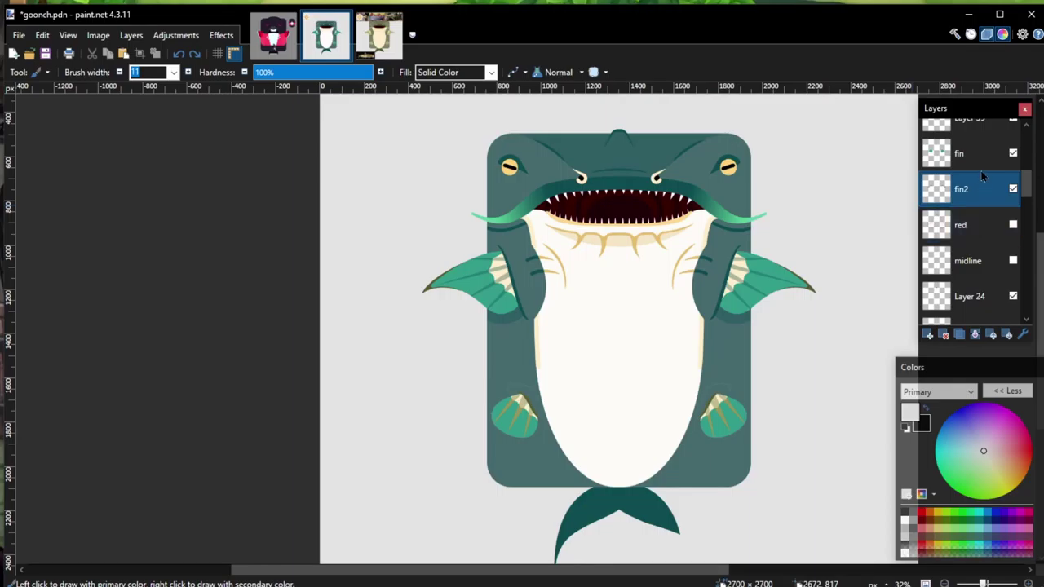
pyautogui.scroll(1, 983, 136)
pyautogui.click(982, 136)
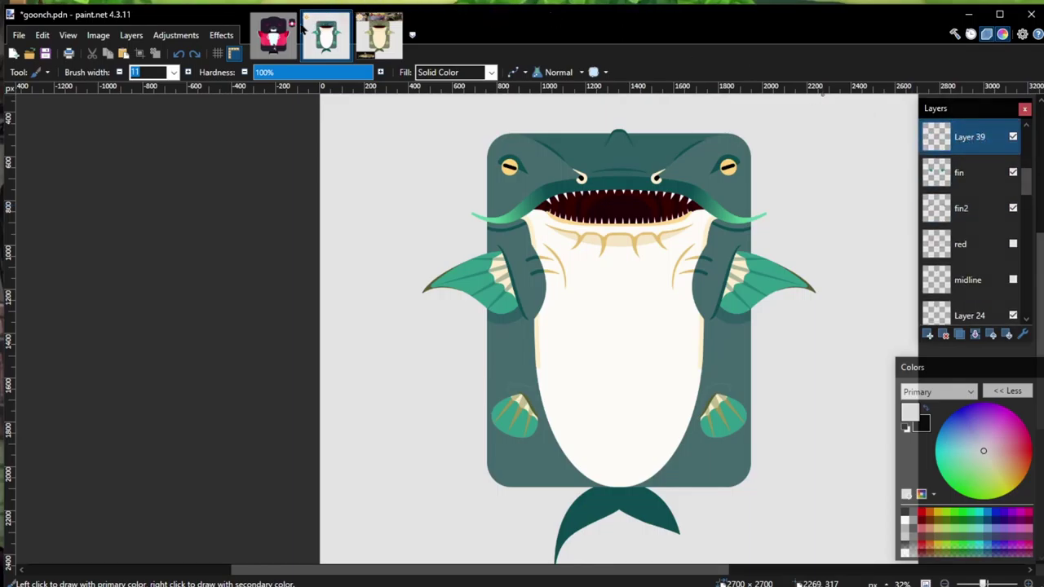
pyautogui.click(181, 38)
pyautogui.click(203, 169)
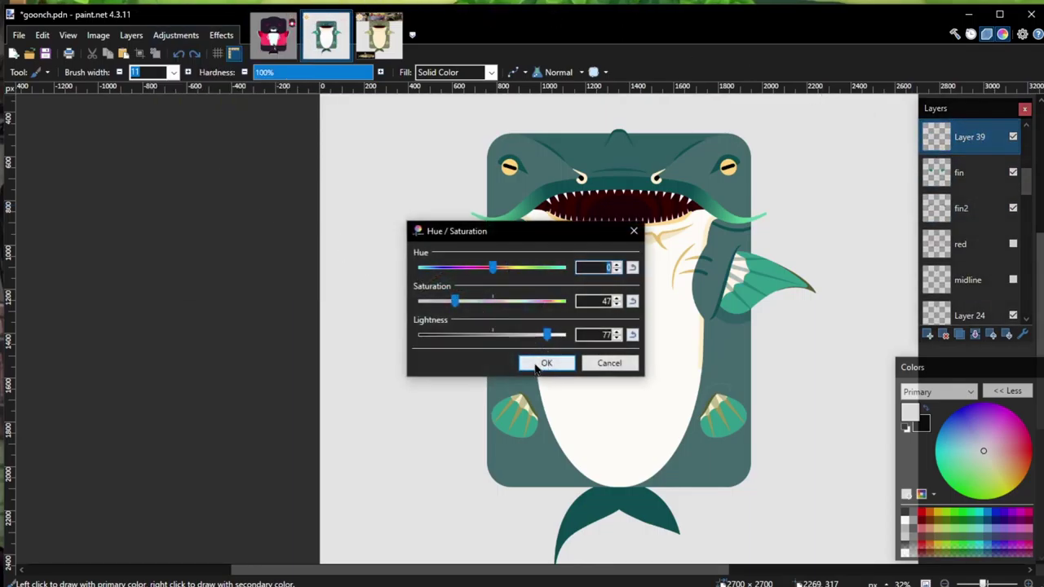
pyautogui.click(545, 362)
# Step: Apply Hue / Saturation with the retained settings to the Layer 41 directly above the back fins layer
pyautogui.scroll(-3, 996, 204)
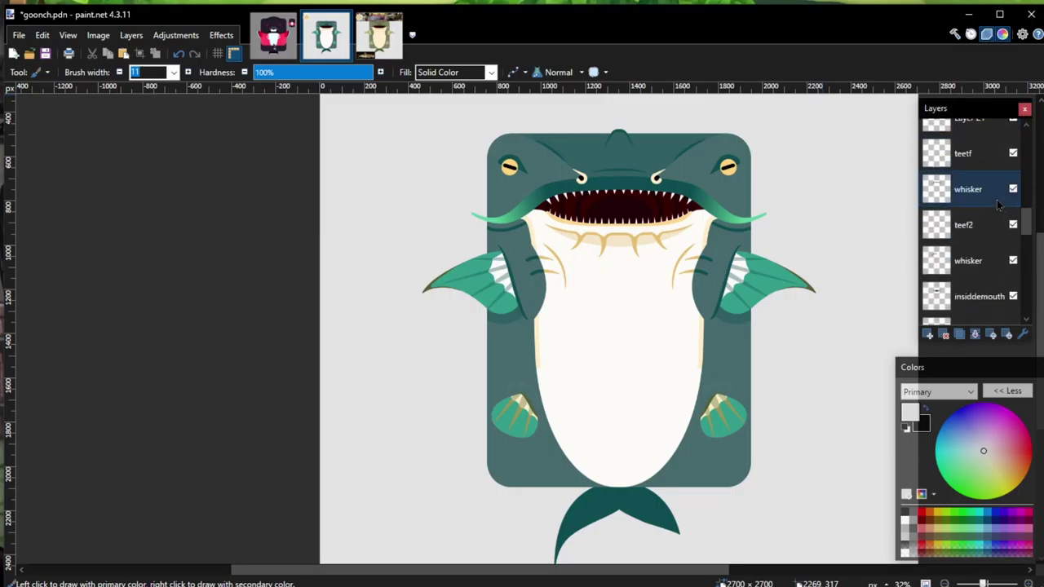
pyautogui.scroll(-5, 996, 204)
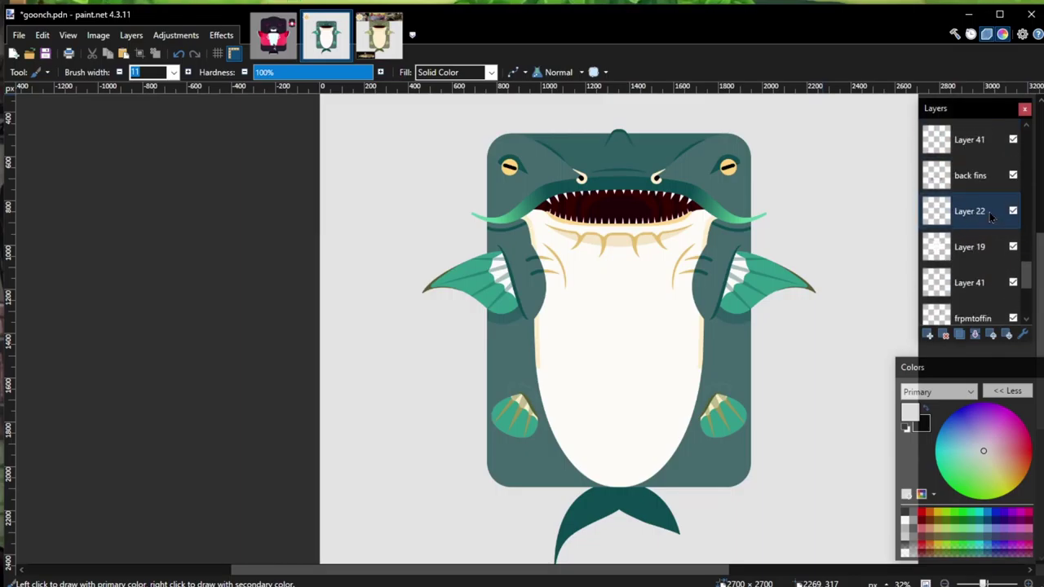
pyautogui.click(971, 140)
pyautogui.click(175, 35)
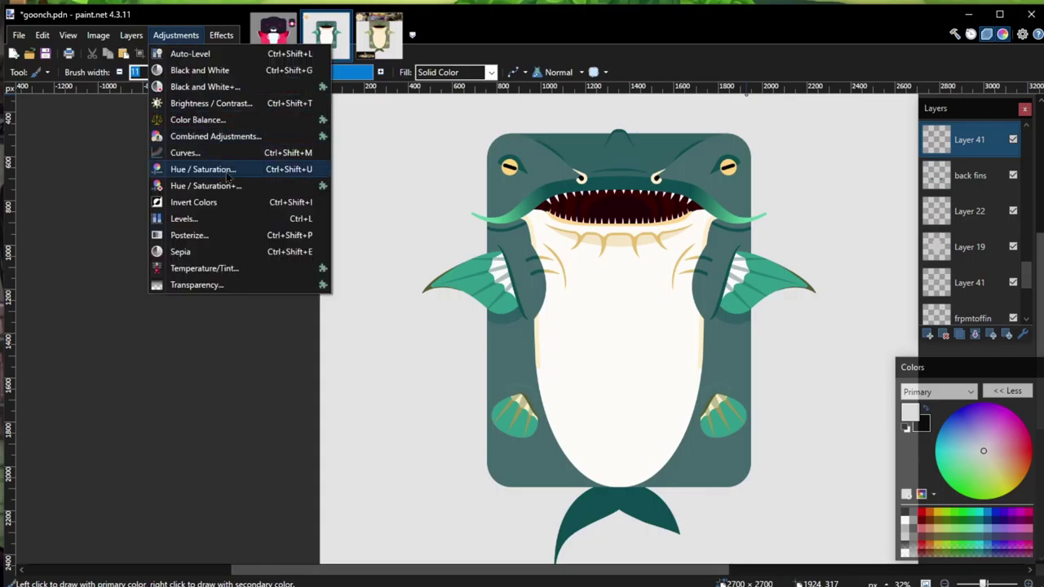
pyautogui.click(231, 171)
pyautogui.click(544, 364)
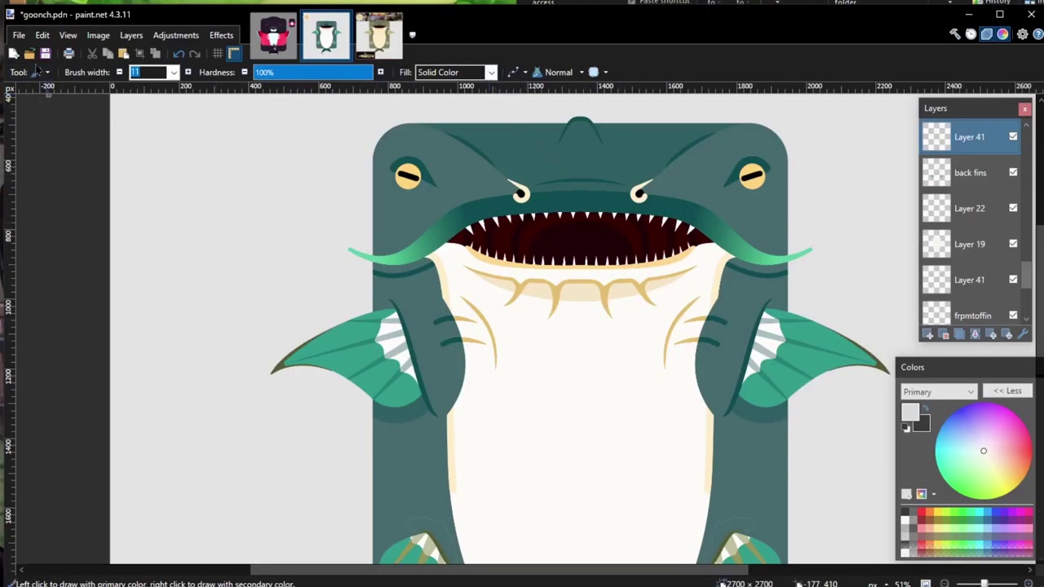
pyautogui.click(36, 72)
pyautogui.click(75, 368)
pyautogui.moveTo(500, 408); pyautogui.dragTo(643, 494)
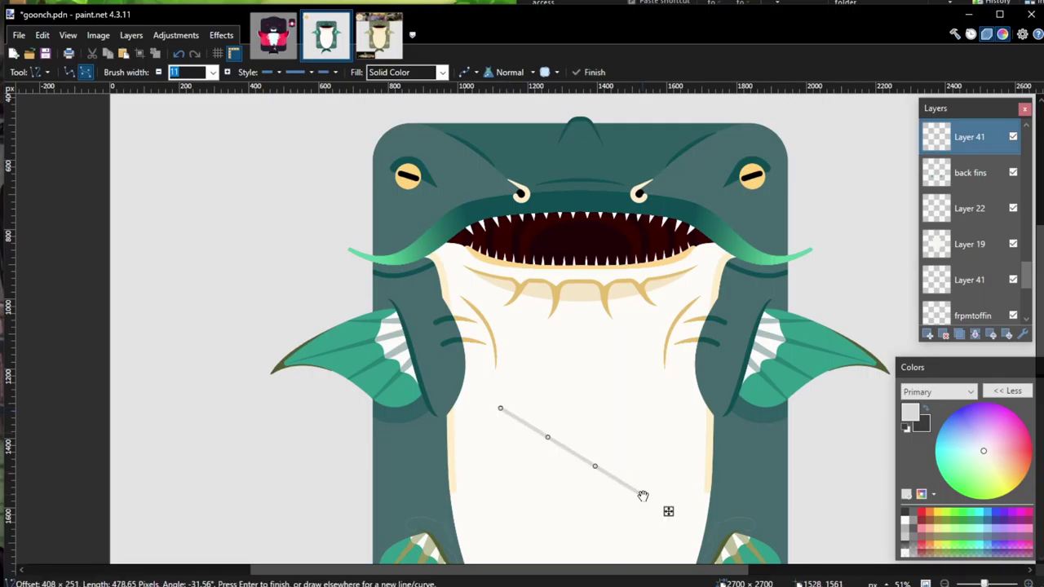
pyautogui.hotkey('ctrl', 'z')
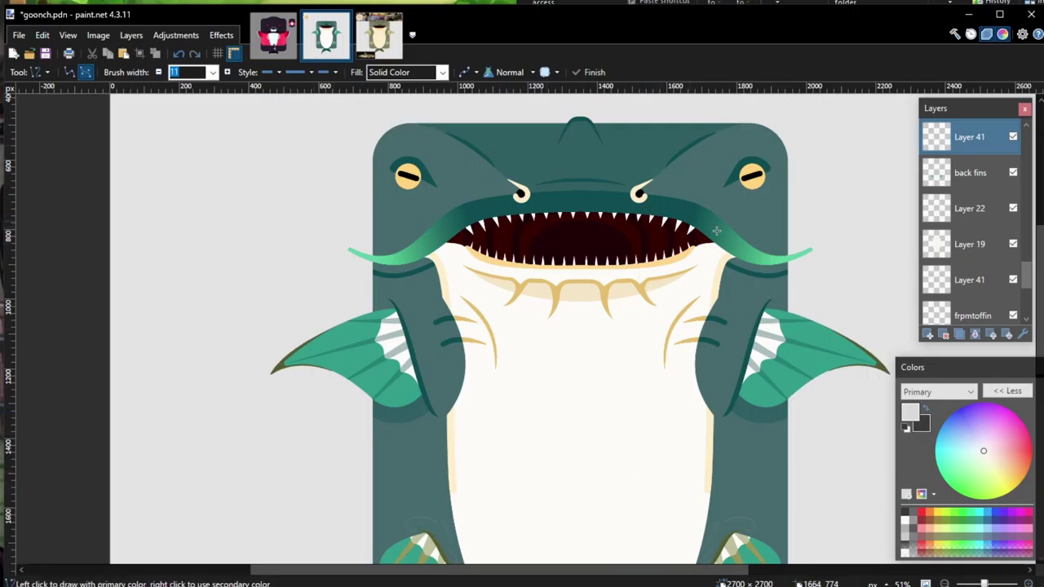
# Step: Add a new layer above Layer 35 and draw a wavy red curve, brush width 11, on the cheek under the left eye
pyautogui.scroll(10, 970, 228)
pyautogui.click(969, 137)
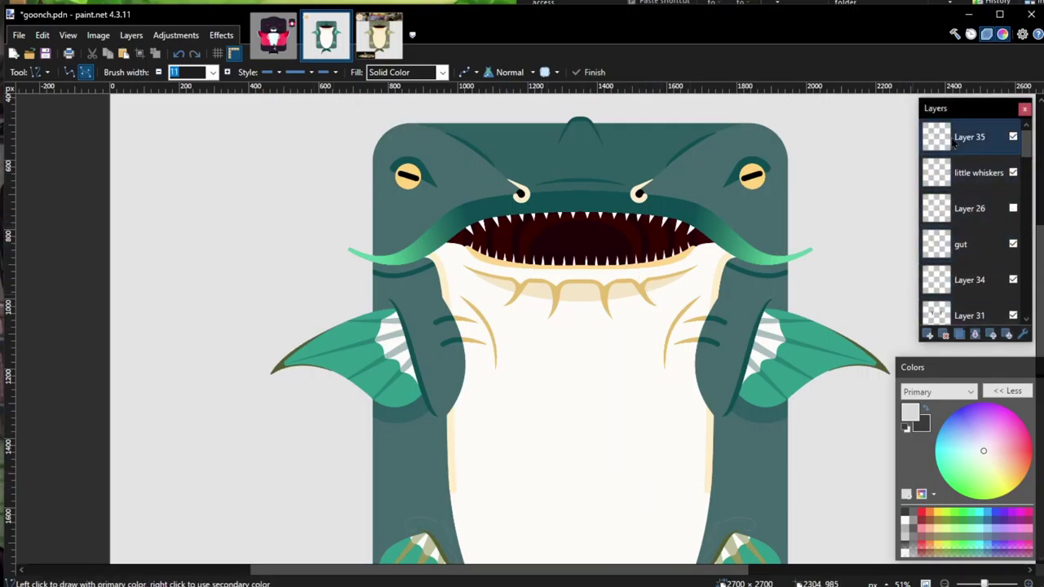
pyautogui.click(927, 335)
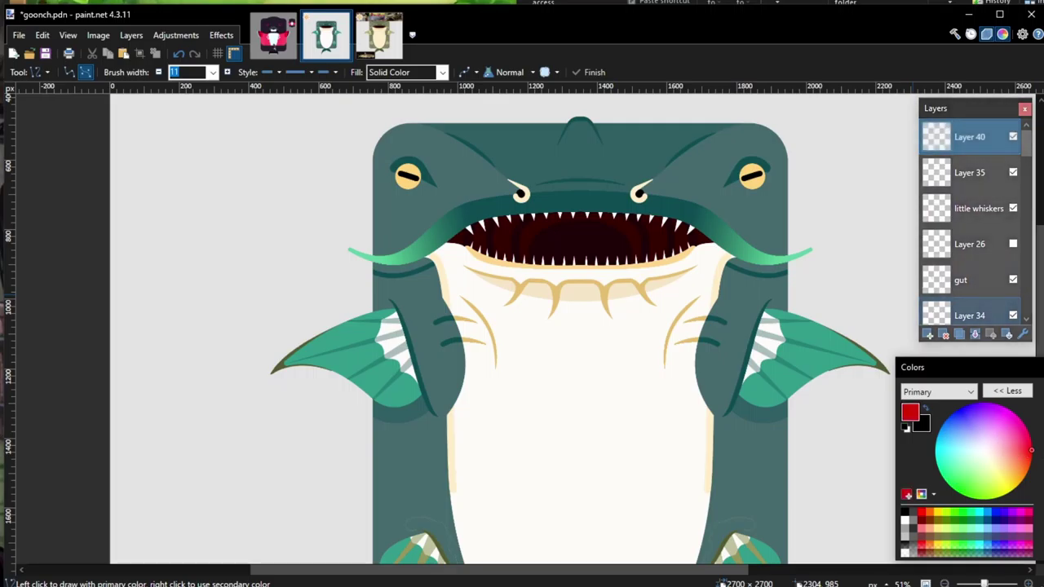
pyautogui.scroll(3, 561, 259)
pyautogui.scroll(3, 195, 374)
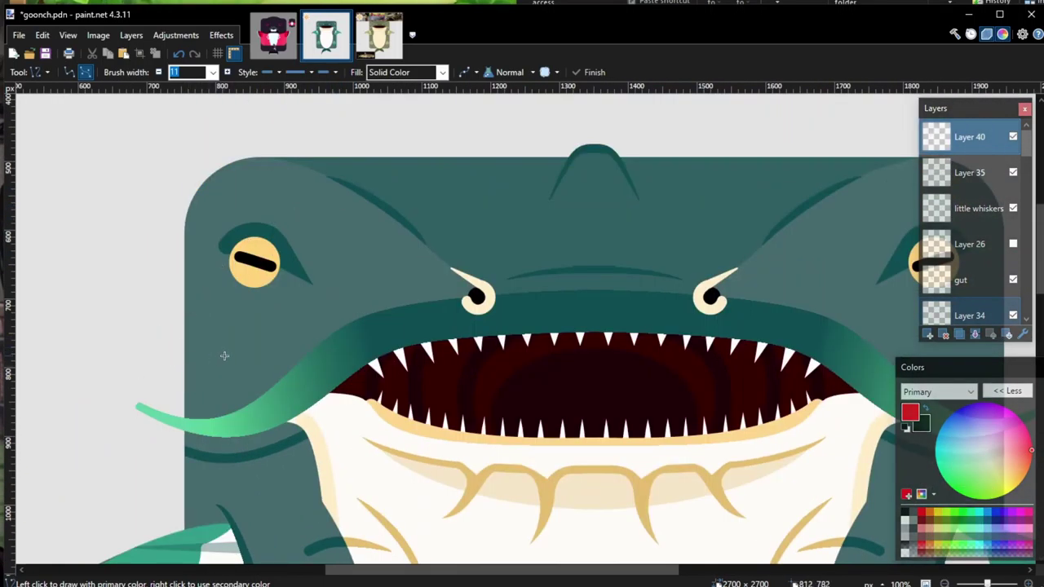
pyautogui.scroll(2, 229, 347)
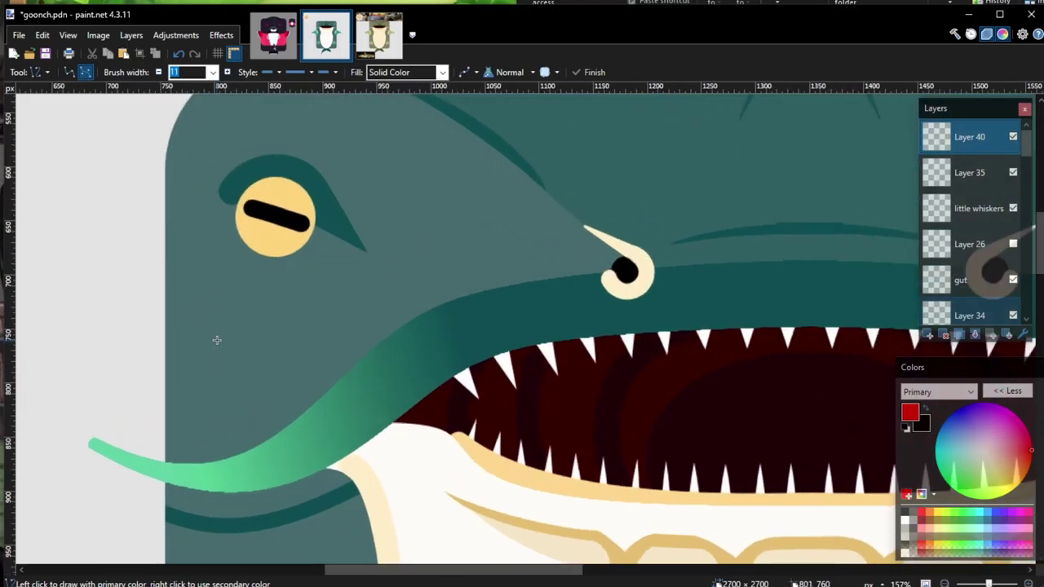
pyautogui.moveTo(193, 336)
pyautogui.mouseDown()
pyautogui.moveTo(235, 337)
pyautogui.moveTo(233, 302)
pyautogui.moveTo(218, 322)
pyautogui.moveTo(226, 343)
pyautogui.mouseUp()
pyautogui.press('Return')
pyautogui.moveTo(236, 308)
pyautogui.mouseDown()
pyautogui.moveTo(246, 291)
pyautogui.moveTo(274, 328)
pyautogui.moveTo(301, 325)
pyautogui.mouseUp()
pyautogui.moveTo(255, 296); pyautogui.dragTo(256, 283)
pyautogui.press('Return')
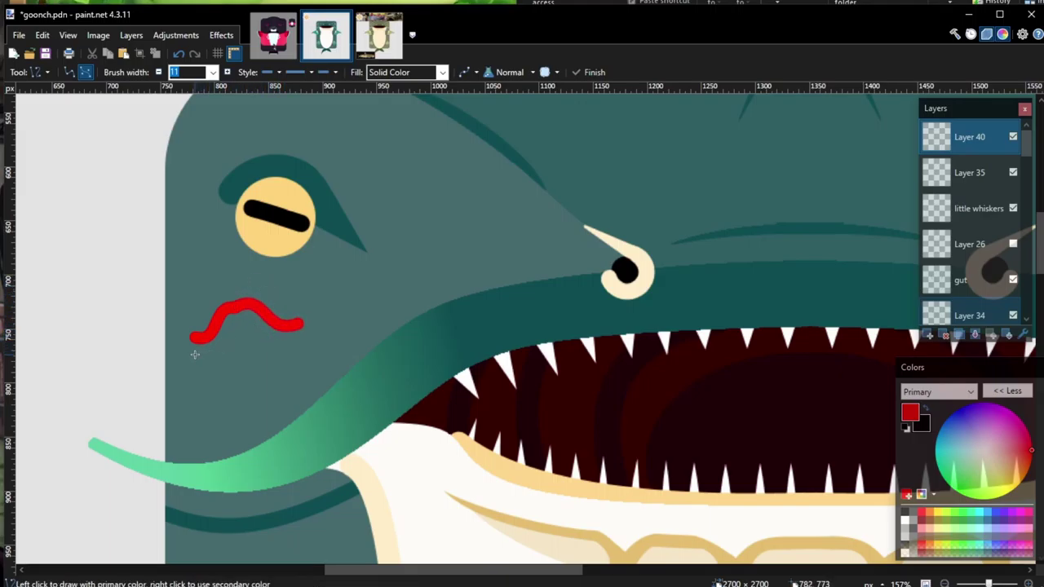
# Step: Draw a second, gently curved red line about 92 px long just below the wavy cheek curve
pyautogui.moveTo(195, 353)
pyautogui.mouseDown()
pyautogui.moveTo(240, 363)
pyautogui.moveTo(299, 341)
pyautogui.mouseUp()
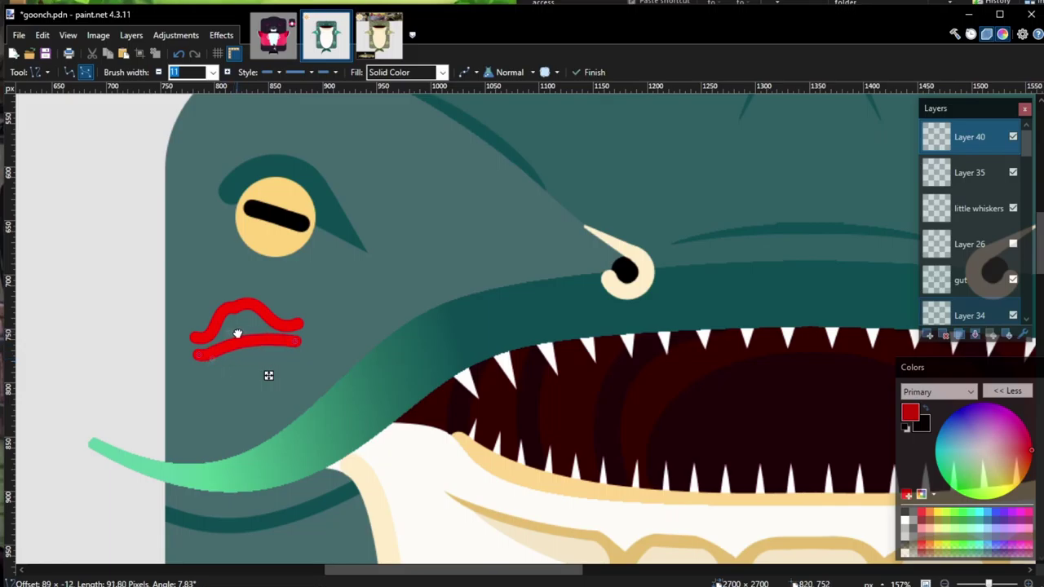
pyautogui.press('Return')
pyautogui.scroll(-4, 244, 351)
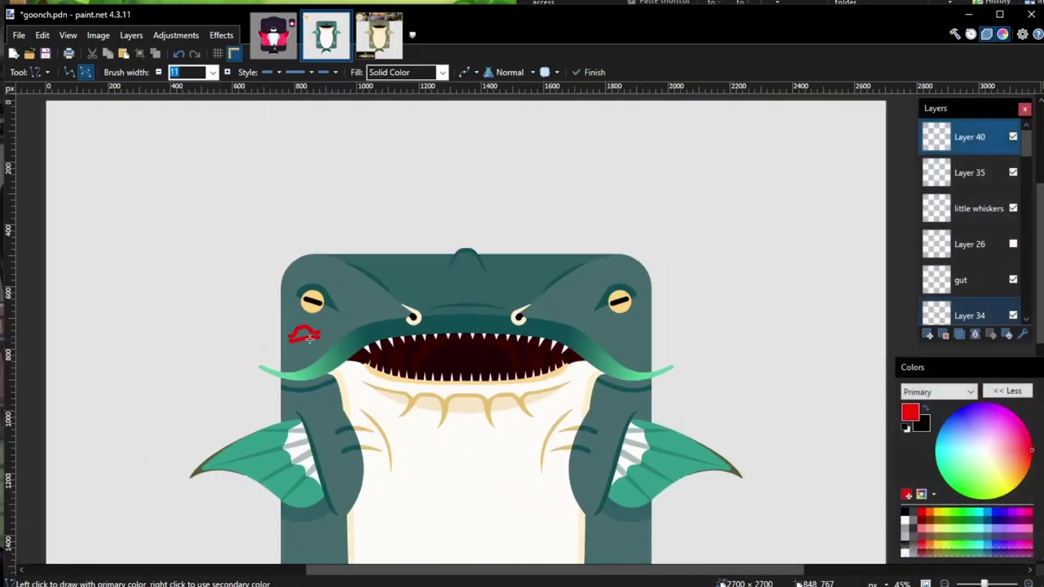
pyautogui.scroll(4, 286, 344)
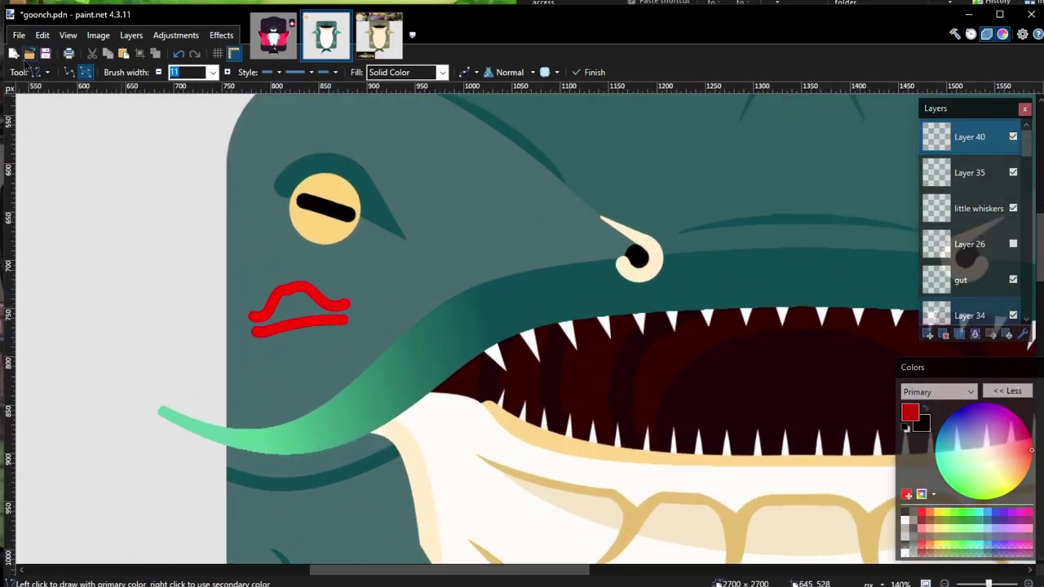
# Step: Select the upper red cheek curve with the Magic Wand at 31% tolerance, and deselect it
pyautogui.click(36, 71)
pyautogui.click(73, 194)
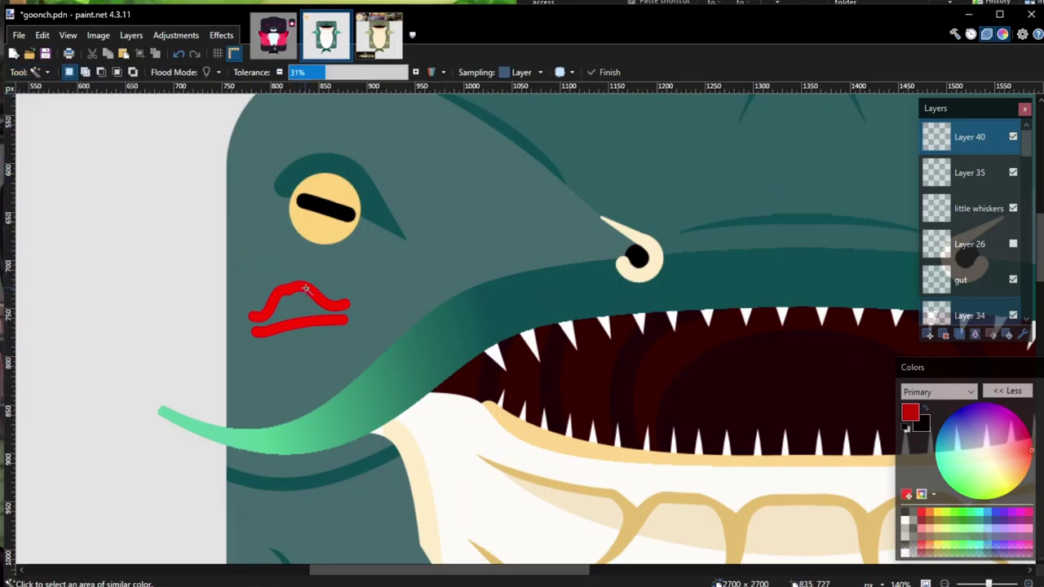
pyautogui.click(306, 289)
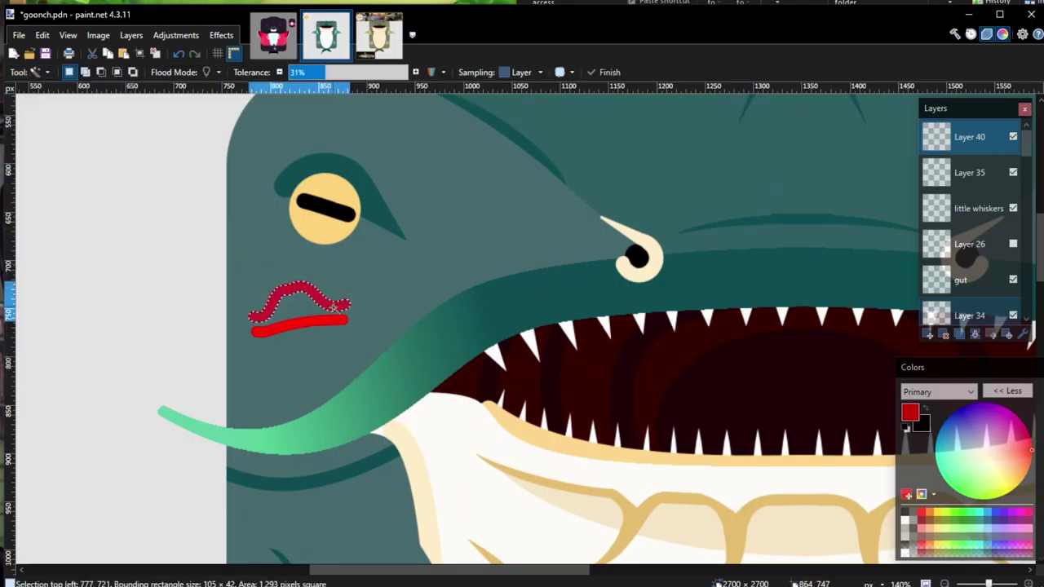
pyautogui.hotkey('ctrl', 'd')
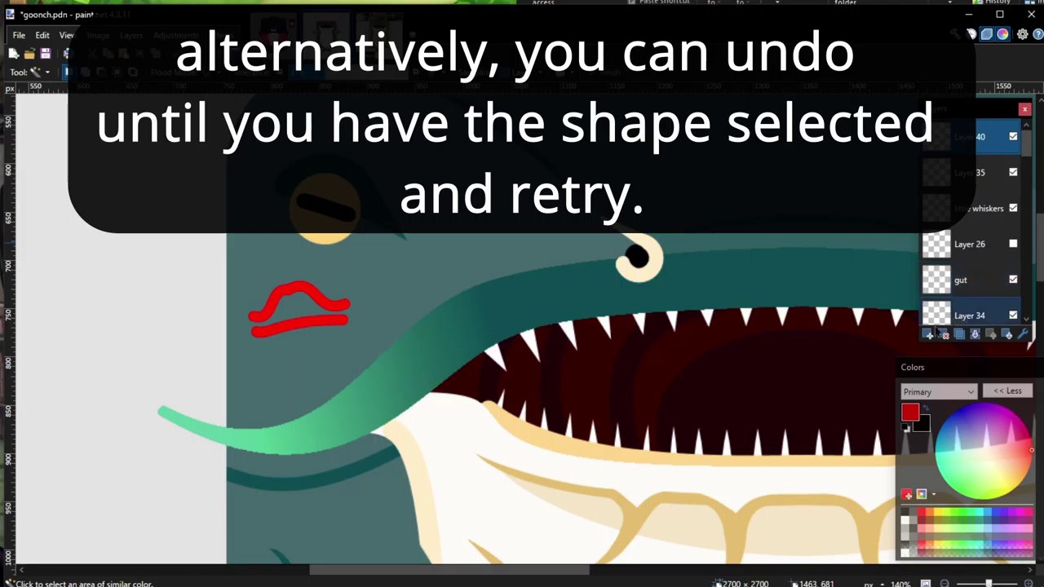
# Step: Return to the Line / Curve tool, delete the layer holding the red curves, and add a new empty layer on top
pyautogui.click(36, 72)
pyautogui.click(86, 368)
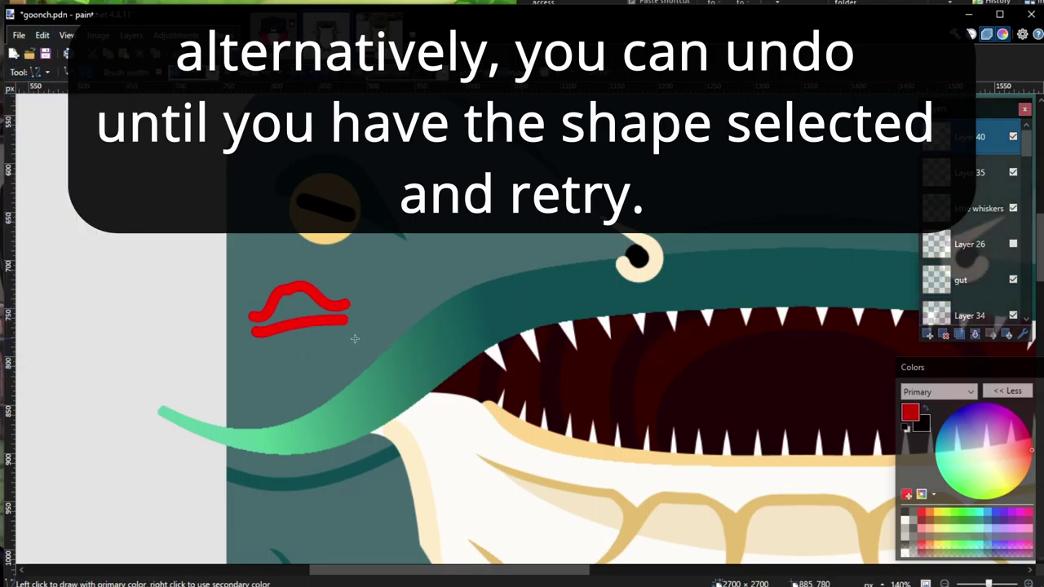
pyautogui.click(944, 334)
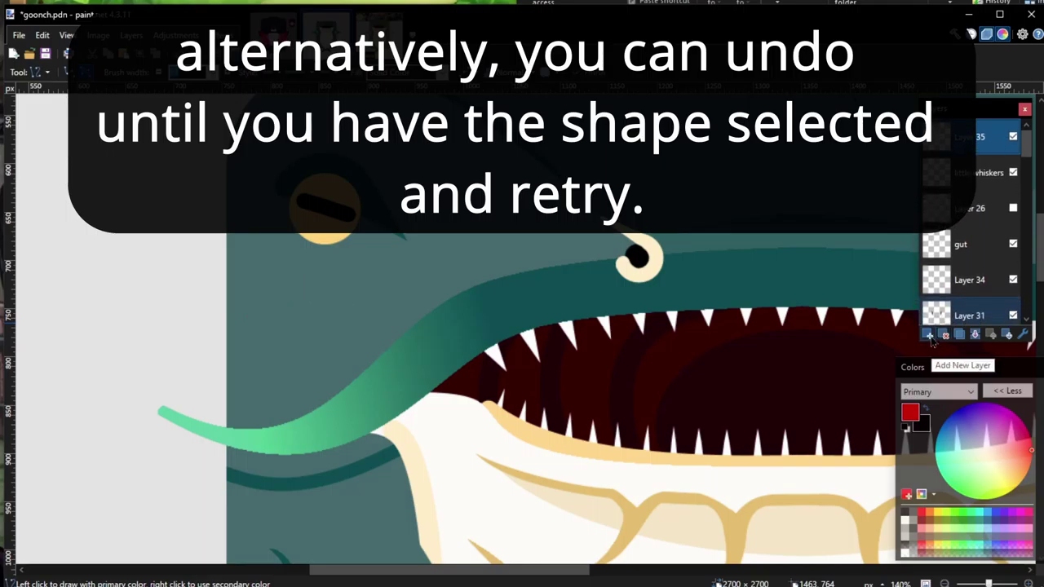
pyautogui.click(929, 335)
# Step: Draw a red S-shaped curve about 53 px long with brush width 13 on the cheek under the left eye
pyautogui.scroll(3, 253, 318)
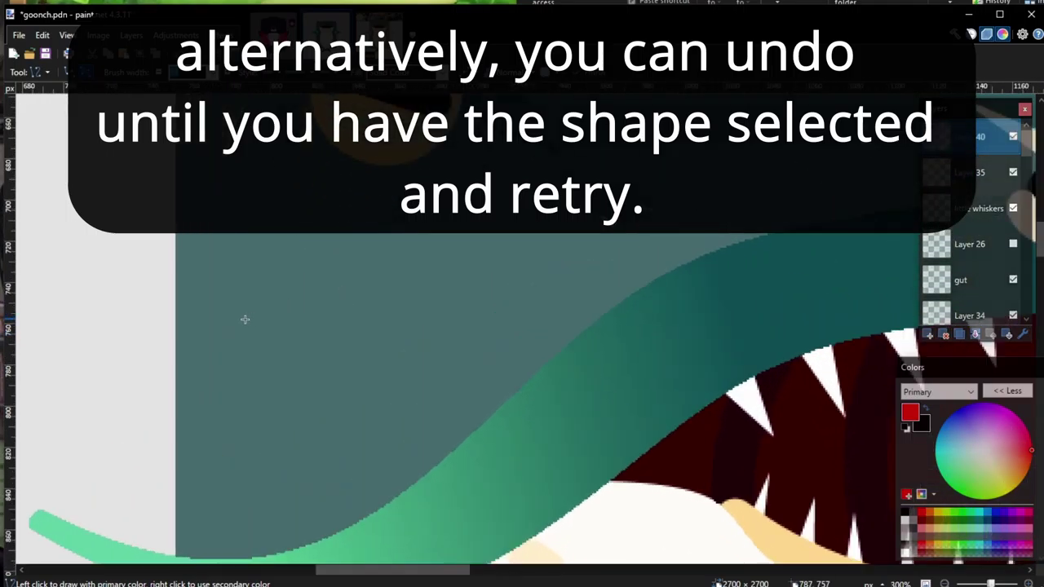
pyautogui.moveTo(245, 319)
pyautogui.mouseDown()
pyautogui.moveTo(277, 319)
pyautogui.moveTo(325, 267)
pyautogui.mouseUp()
pyautogui.moveTo(277, 298); pyautogui.dragTo(267, 251)
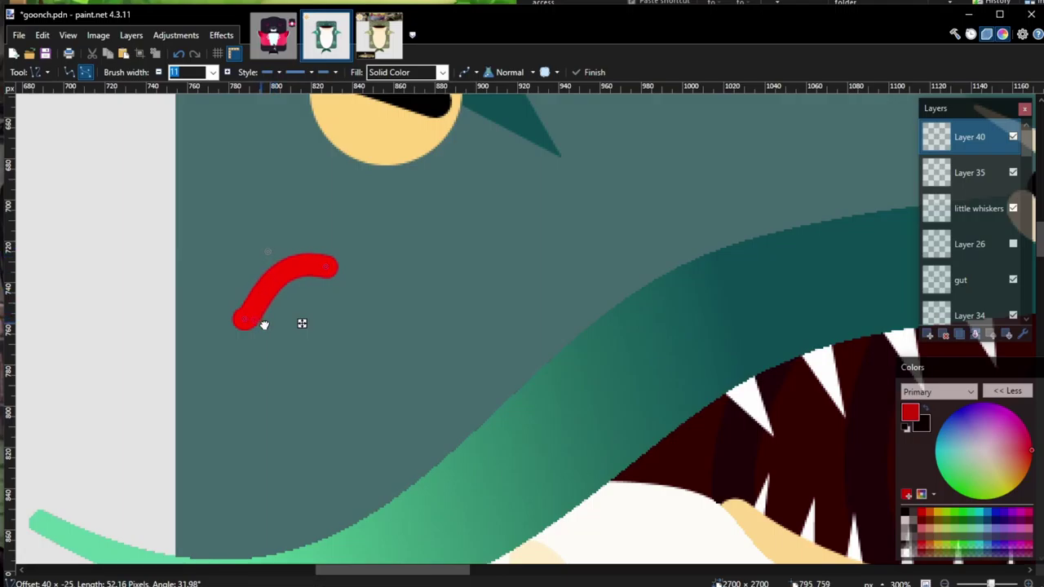
pyautogui.moveTo(262, 320); pyautogui.dragTo(279, 327)
pyautogui.write('13')
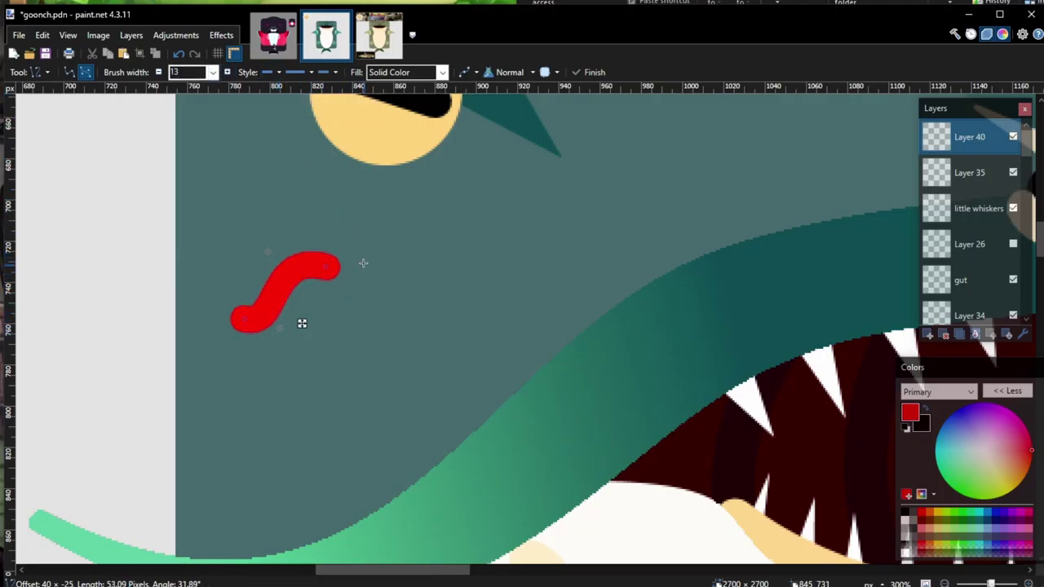
pyautogui.press('Return')
# Step: Continue the upper cheek line rightward from the S-curve's end with a second wavy red curve
pyautogui.moveTo(329, 266); pyautogui.dragTo(449, 280)
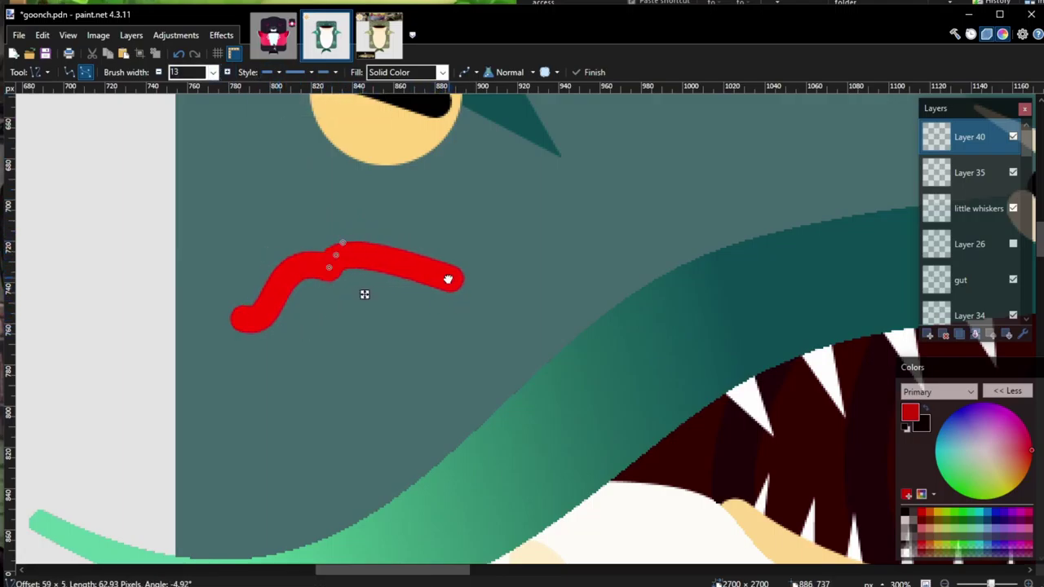
pyautogui.moveTo(337, 252); pyautogui.dragTo(372, 207)
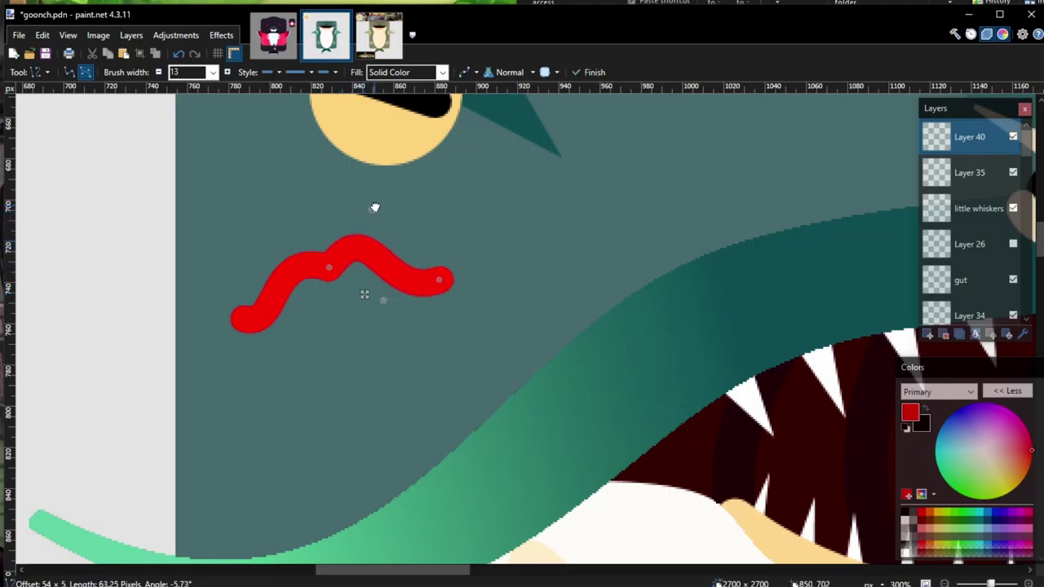
pyautogui.moveTo(436, 282); pyautogui.dragTo(427, 260)
pyautogui.click(294, 340)
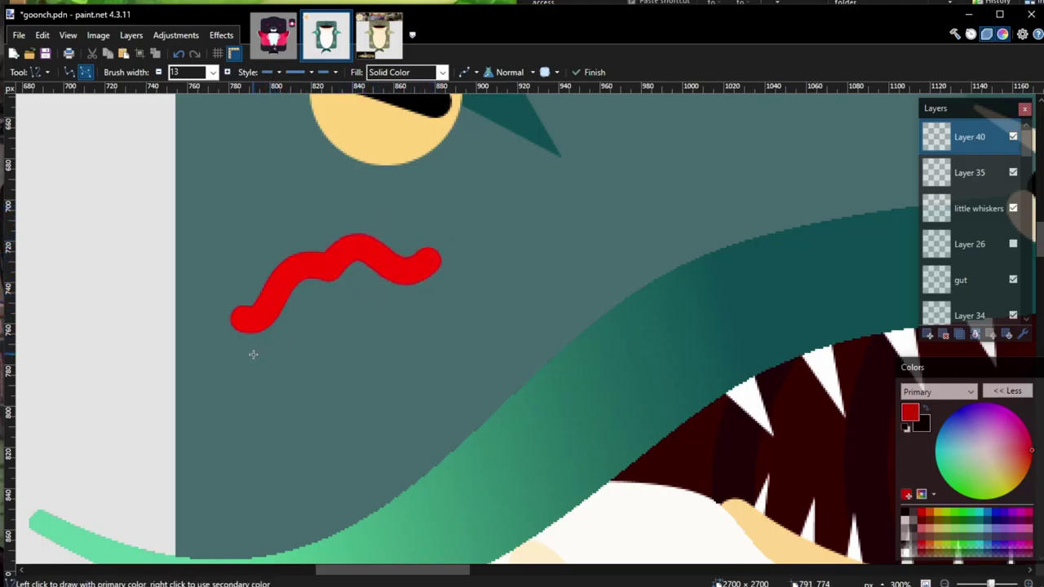
# Step: Draw the lower edge of the cheek marking with red curves beneath the upper wavy line
pyautogui.moveTo(252, 354)
pyautogui.mouseDown()
pyautogui.moveTo(350, 380)
pyautogui.moveTo(361, 319)
pyautogui.mouseUp()
pyautogui.moveTo(315, 362)
pyautogui.mouseDown()
pyautogui.moveTo(315, 340)
pyautogui.moveTo(345, 319)
pyautogui.moveTo(459, 311)
pyautogui.moveTo(440, 297)
pyautogui.mouseUp()
pyautogui.press('Return')
pyautogui.scroll(-6, 452, 324)
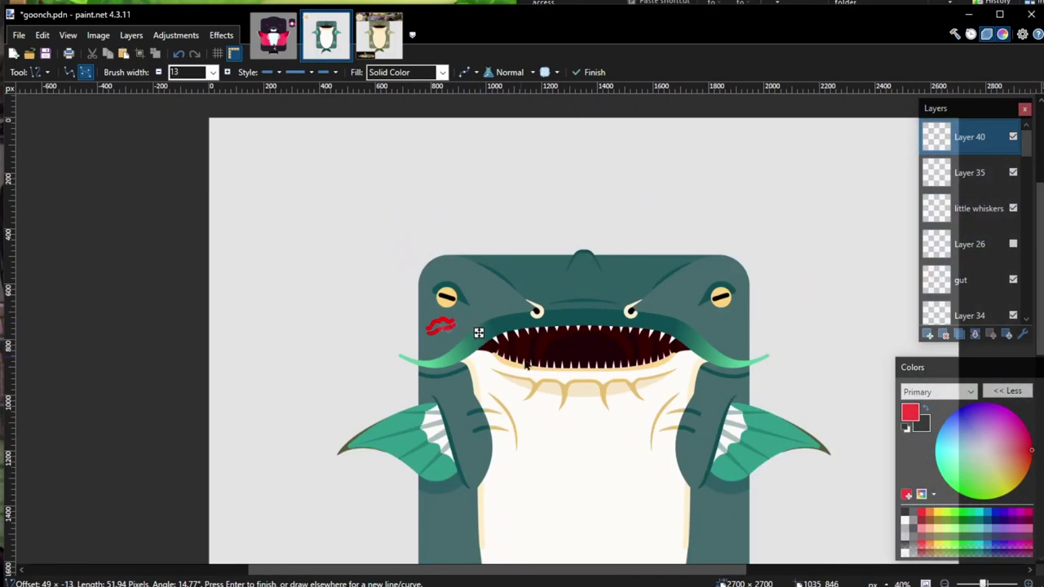
pyautogui.press('Return')
# Step: Duplicate the cheek-marking layer, flip the copy horizontally onto the other cheek, and switch to the Move Selected Pixels tool
pyautogui.click(958, 334)
pyautogui.click(221, 35)
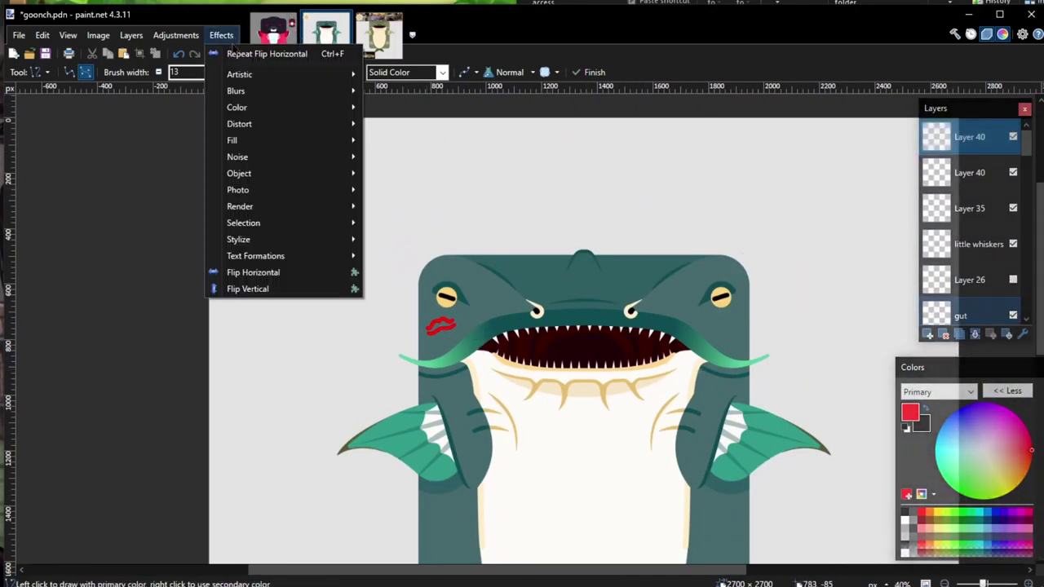
pyautogui.click(253, 273)
pyautogui.click(37, 72)
pyautogui.click(65, 100)
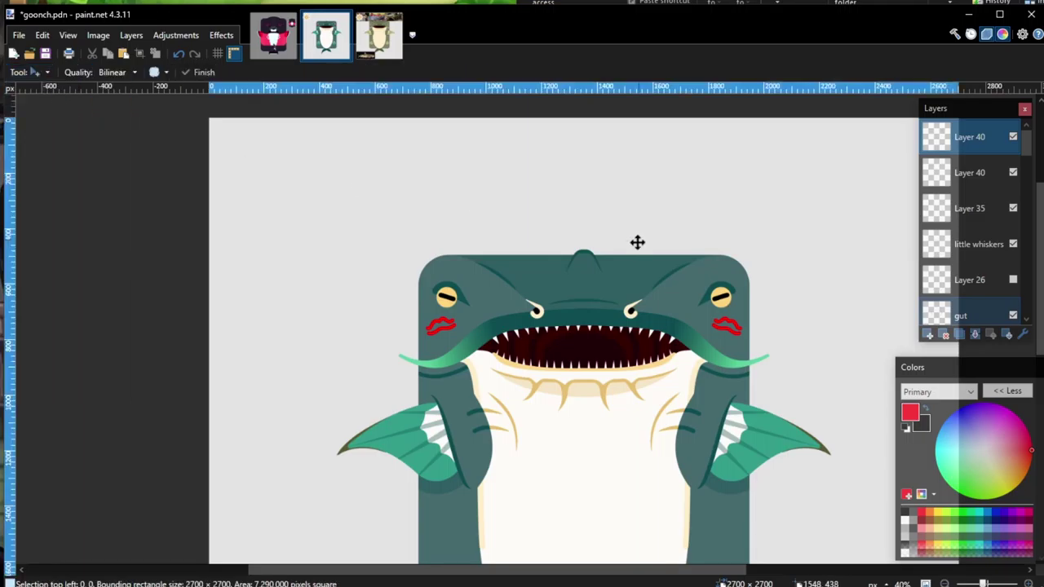